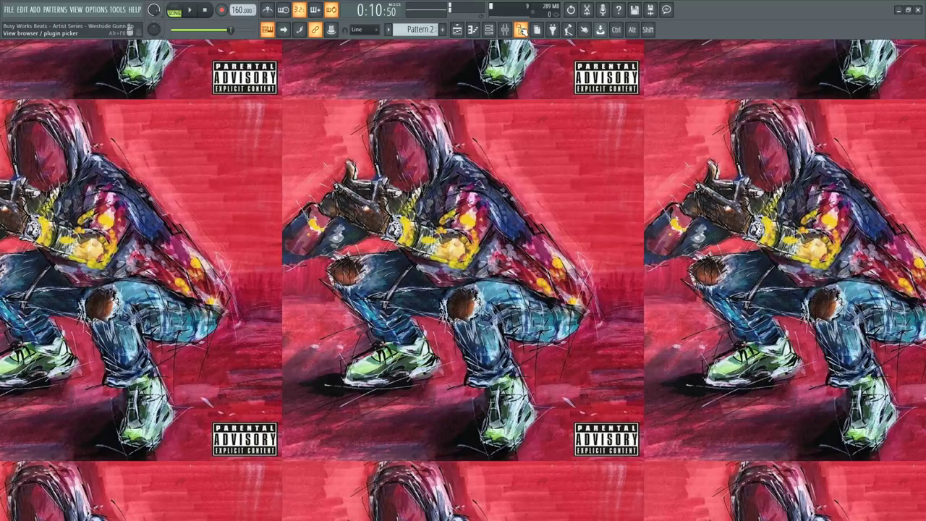
Stop playback, find the Loops & Samples folder of the No Games kit, and audition Loop_Count_AbMinor_79BPM
{"action": "left_click", "coordinate": [210, 11]}
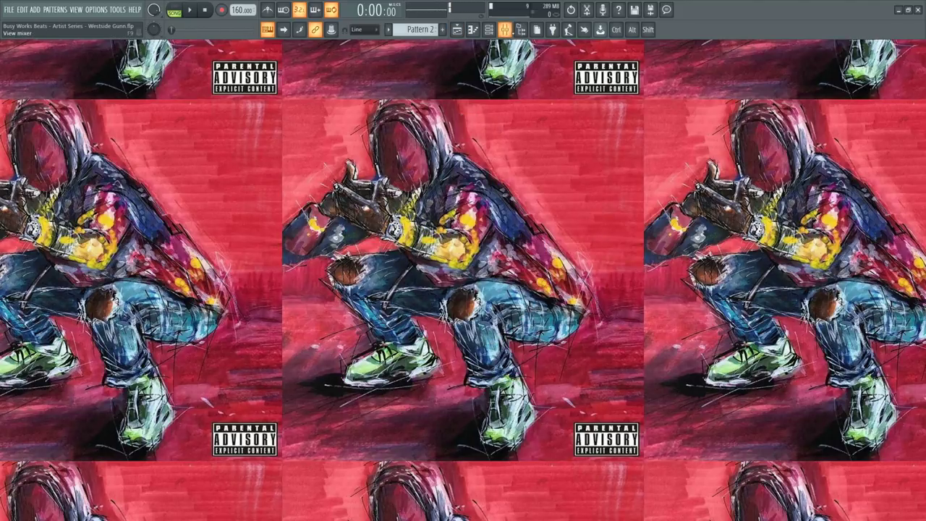
{"action": "left_click", "coordinate": [520, 30]}
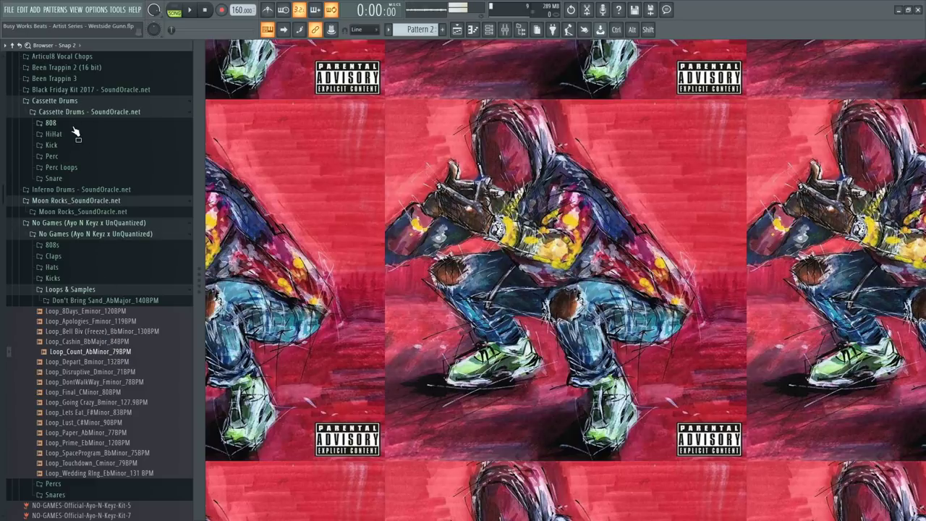
{"action": "scroll", "coordinate": [75, 133], "scroll_direction": "up", "scroll_amount": 5}
{"action": "scroll", "coordinate": [70, 229], "scroll_direction": "down", "scroll_amount": 3}
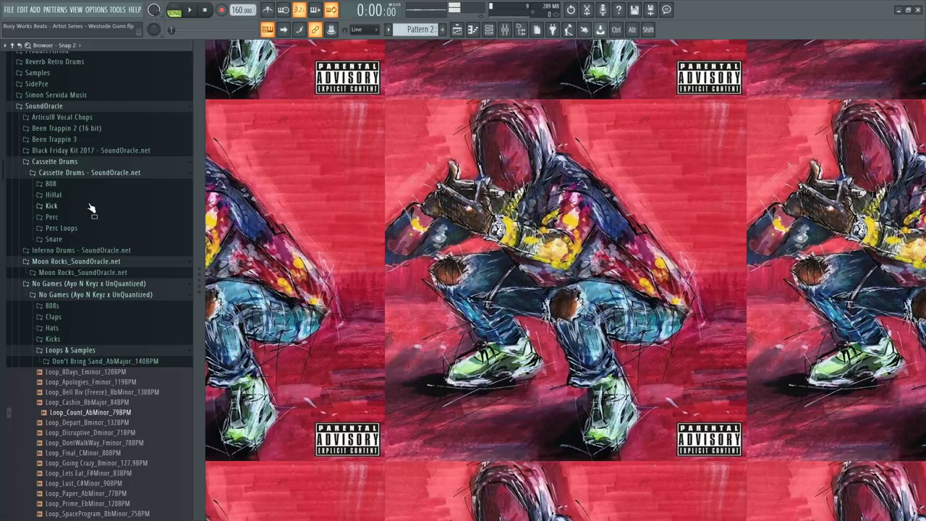
{"action": "scroll", "coordinate": [81, 188], "scroll_direction": "up", "scroll_amount": 2}
{"action": "scroll", "coordinate": [97, 233], "scroll_direction": "down", "scroll_amount": 8}
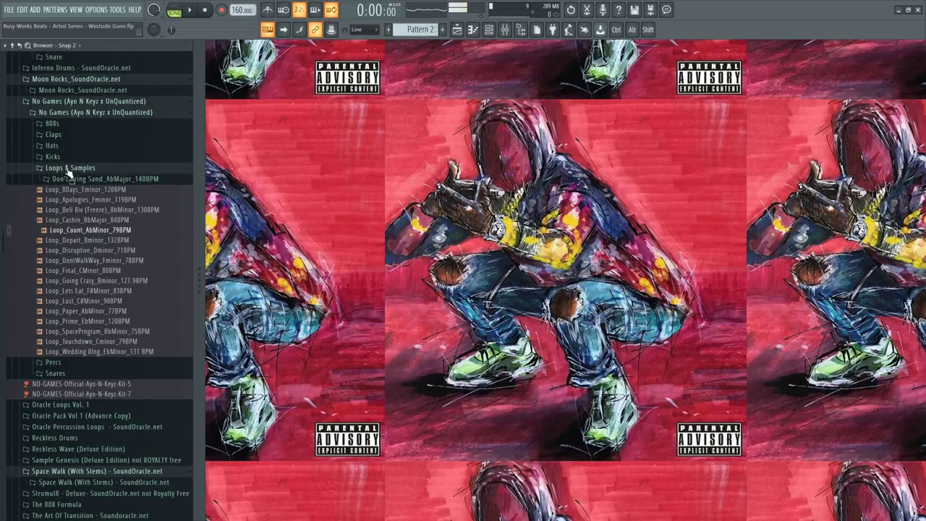
{"action": "left_click", "coordinate": [90, 230]}
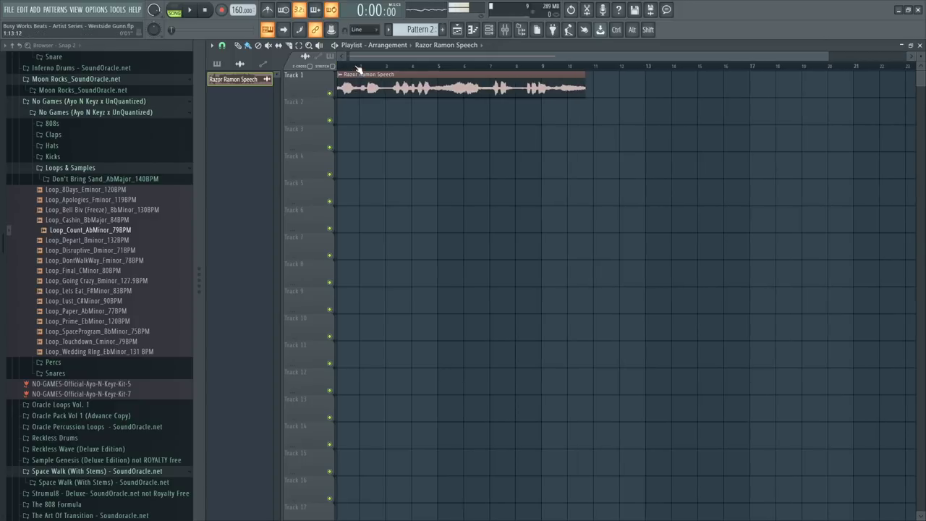
Show all channels, route the Razor Ramon Speech channel to mixer Insert 1, and load Fruity Parametric EQ 2 in Slot 1
{"action": "left_click", "coordinate": [490, 31]}
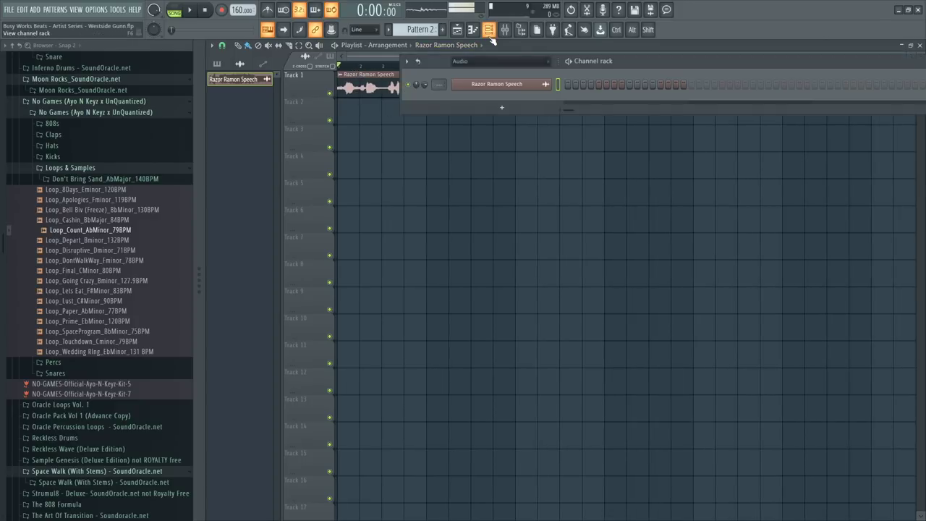
{"action": "left_click", "coordinate": [470, 62]}
{"action": "left_click", "coordinate": [465, 75]}
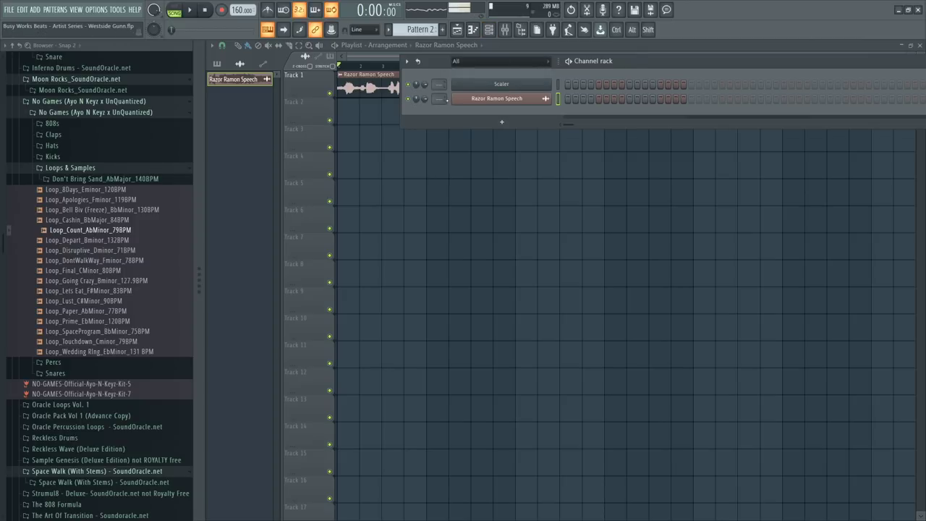
{"action": "left_click", "coordinate": [505, 29]}
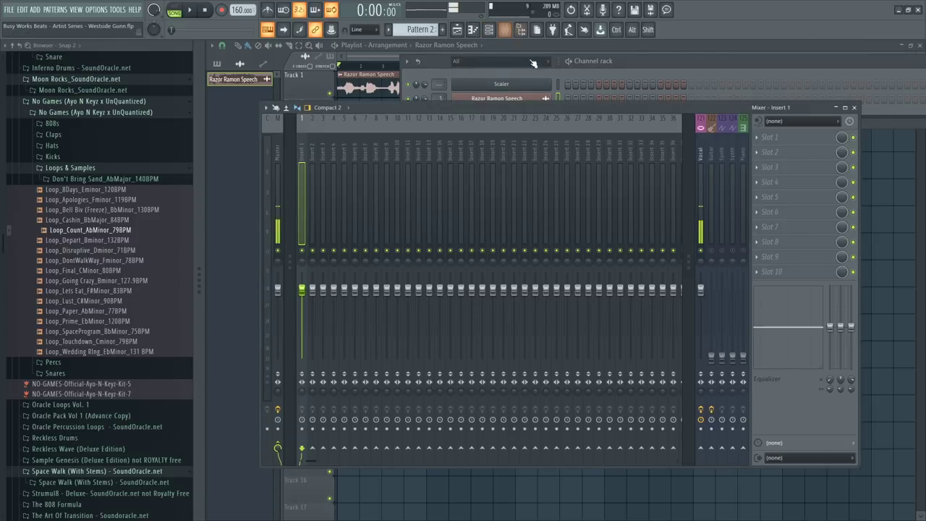
{"action": "left_click", "coordinate": [770, 137]}
{"action": "left_click", "coordinate": [527, 119]}
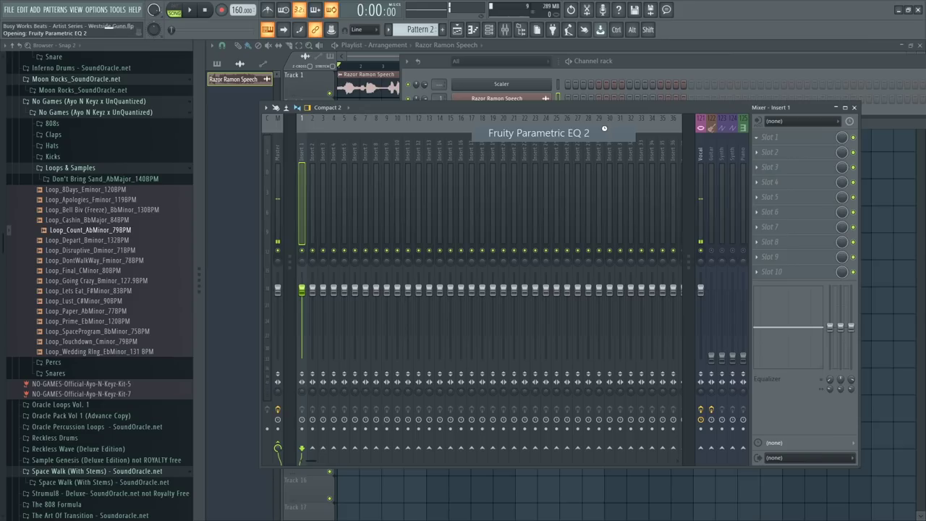
Cut the speech's low frequencies with a high-pass curve on the equalizer's first band, audition it, and close the mixer
{"action": "left_click_drag", "start_coordinate": [306, 218], "coordinate": [351, 259]}
{"action": "key", "text": "space"}
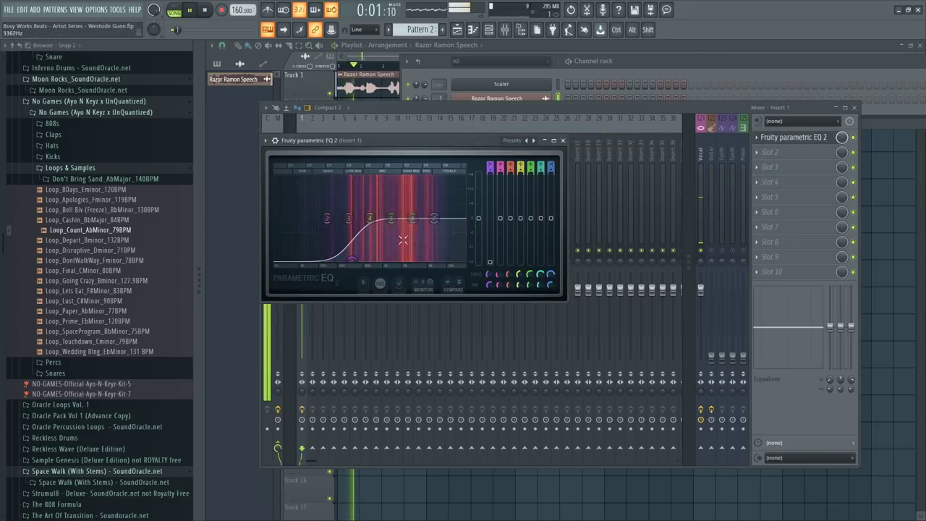
{"action": "key", "text": "space"}
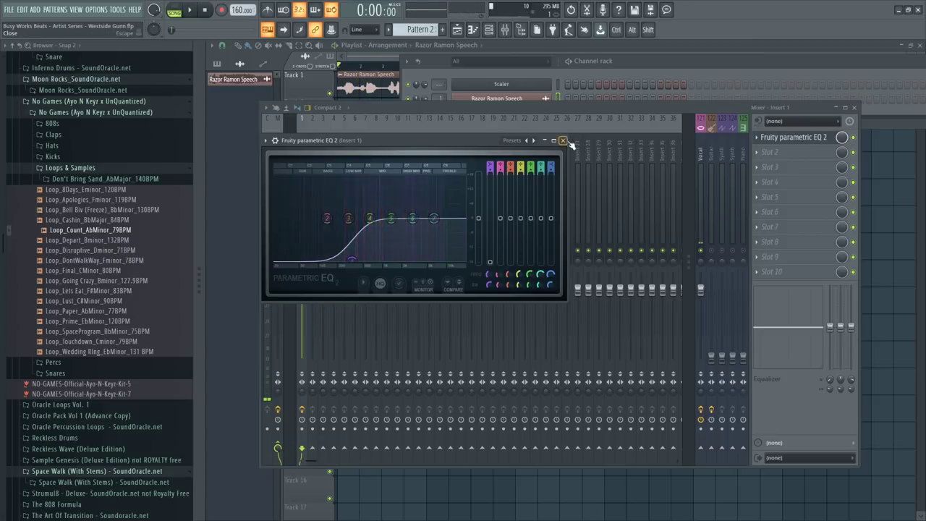
{"action": "left_click", "coordinate": [563, 140]}
{"action": "left_click", "coordinate": [854, 107]}
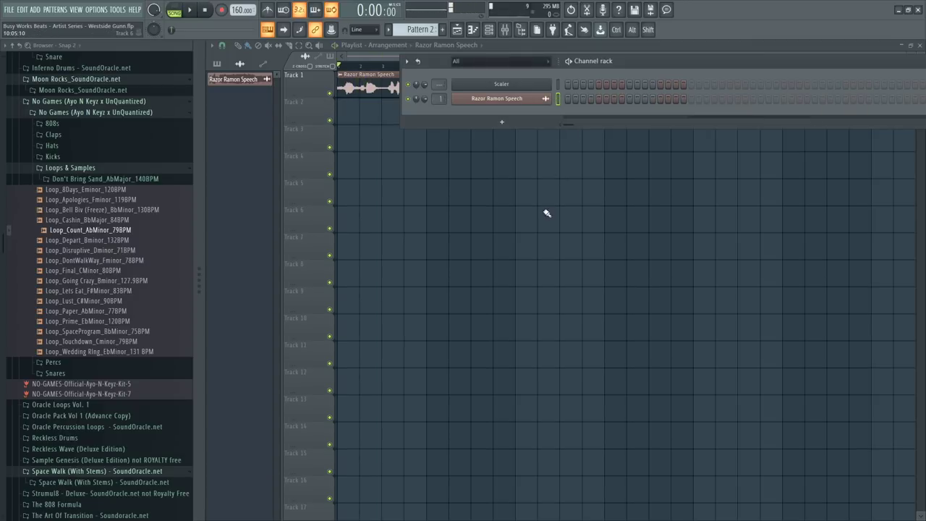
Place Loop_Count_AbMinor_79BPM at bar 1 of playlist Track 2 and mute Track 1
{"action": "key", "text": "F6"}
{"action": "left_click_drag", "start_coordinate": [101, 230], "coordinate": [339, 121]}
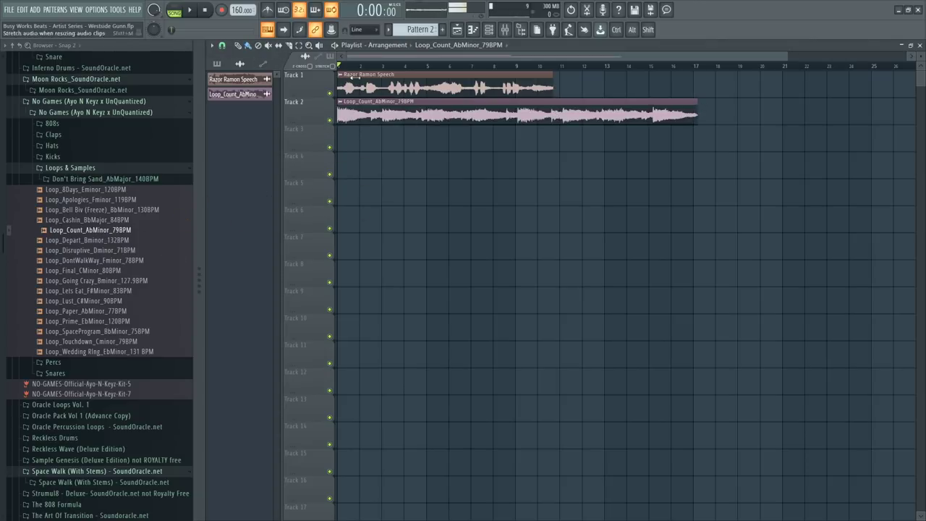
{"action": "left_click", "coordinate": [330, 92]}
Play the loop on Track 2 by itself to judge where its opening phrase ends
{"action": "key", "text": "space"}
{"action": "left_click", "coordinate": [491, 33]}
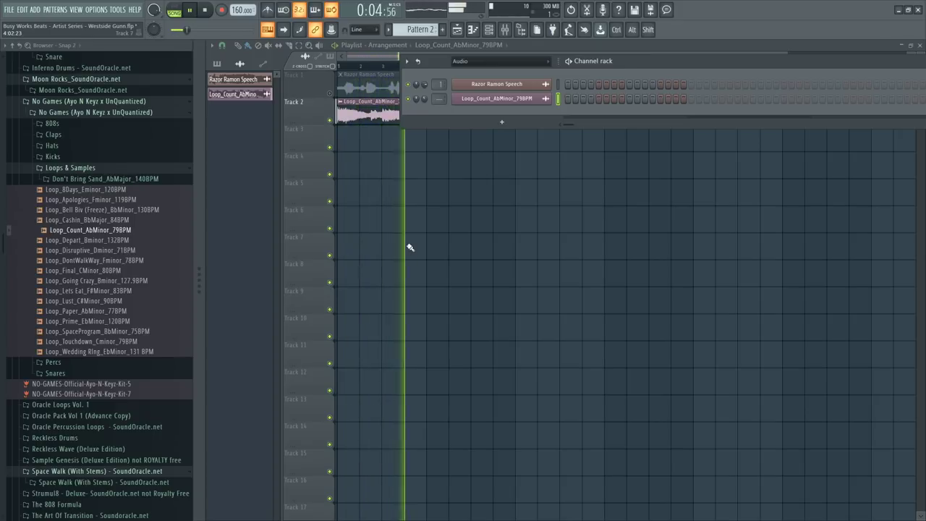
{"action": "key", "text": "F6"}
{"action": "key", "text": "space"}
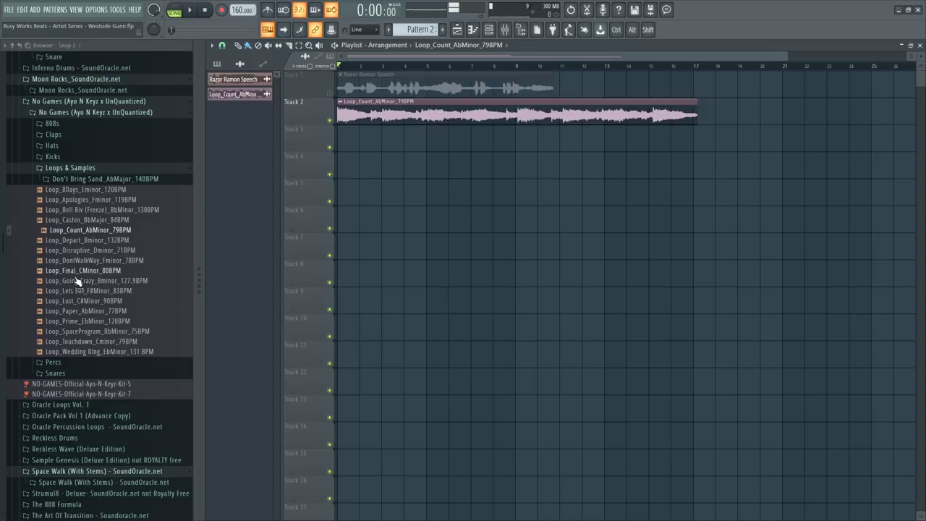
{"action": "key", "text": "space"}
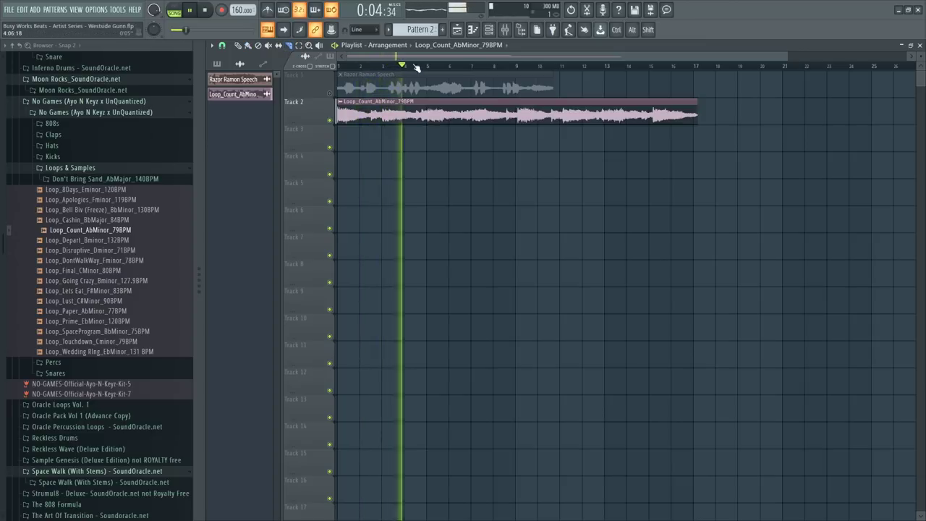
{"action": "scroll", "coordinate": [414, 68], "scroll_direction": "up", "scroll_amount": 3}
{"action": "key", "text": "space"}
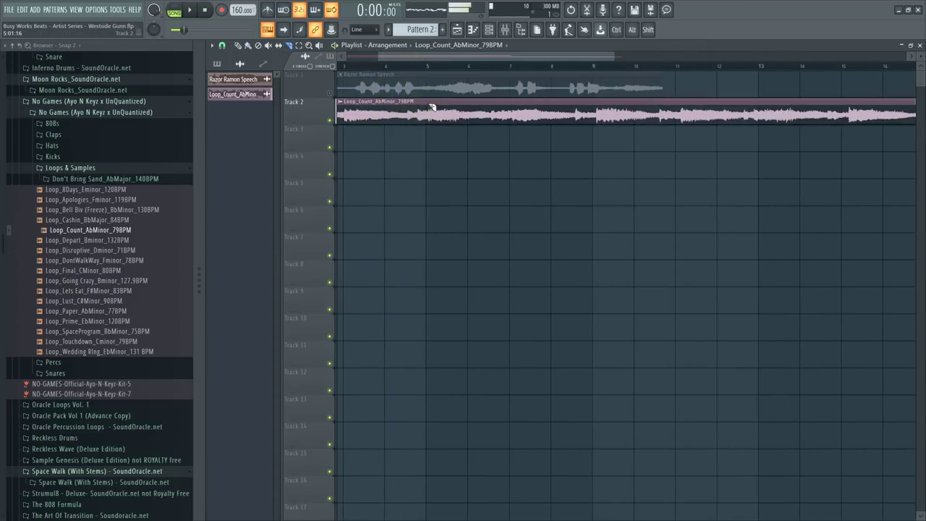
Slice the Track 2 loop at bar 5 and play the first part to check the cut
{"action": "left_click", "coordinate": [430, 121], "text": "ctrl+shift"}
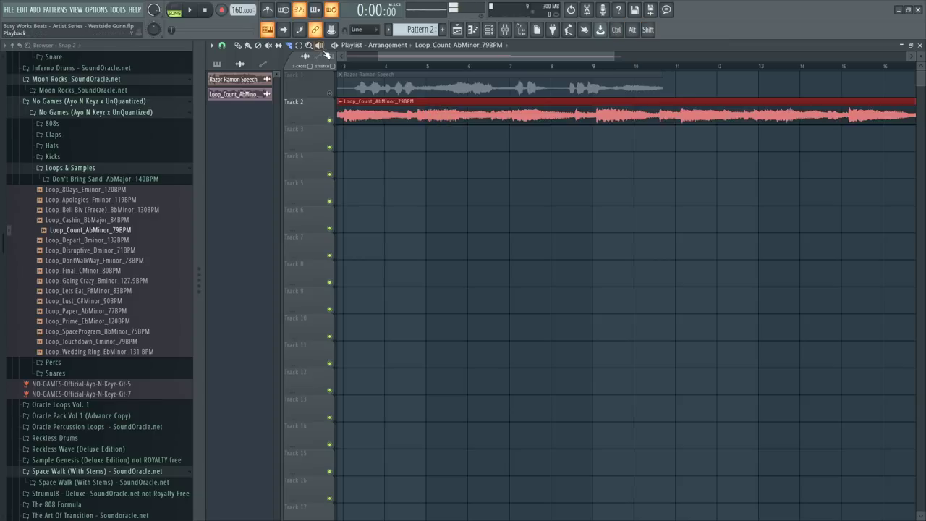
{"action": "left_click_drag", "start_coordinate": [426, 120], "coordinate": [431, 129]}
{"action": "key", "text": "space"}
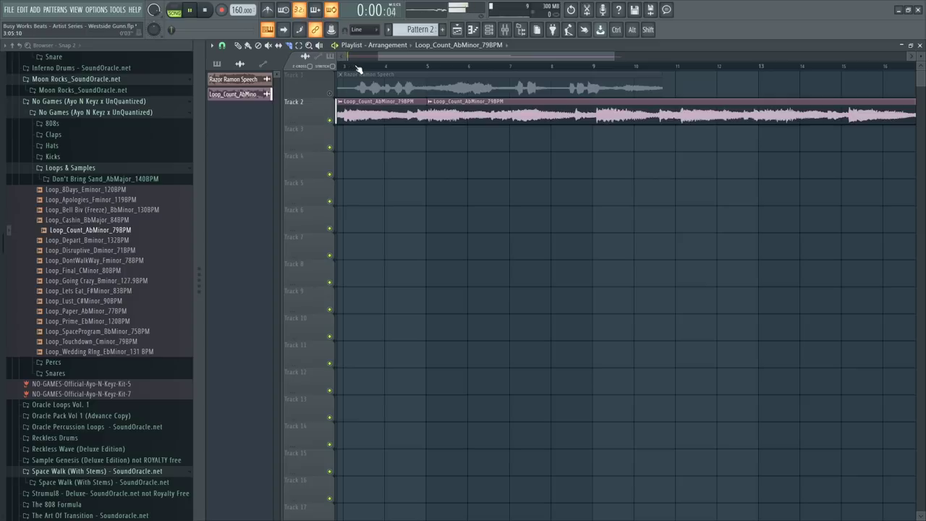
{"action": "scroll", "coordinate": [387, 67], "scroll_direction": "down", "scroll_amount": 3}
{"action": "scroll", "coordinate": [388, 66], "scroll_direction": "down", "scroll_amount": 1}
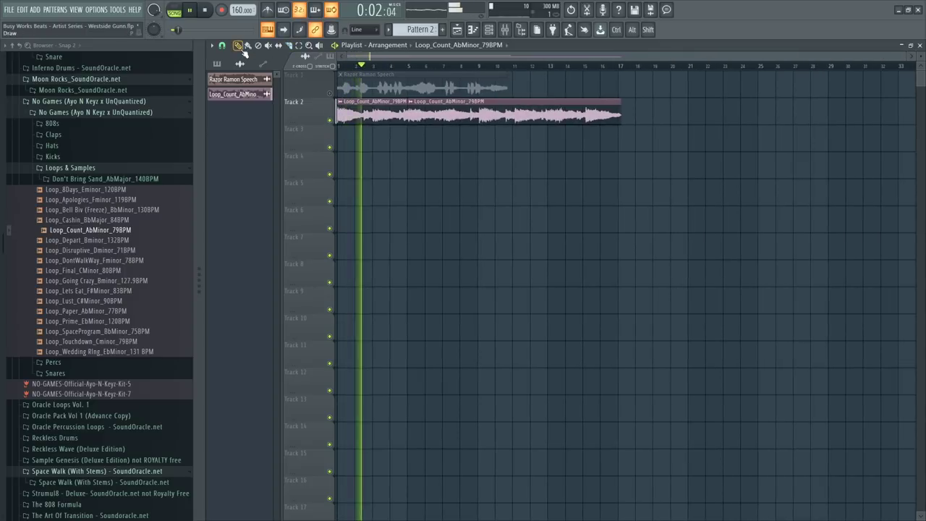
{"action": "scroll", "coordinate": [400, 73], "scroll_direction": "up", "scroll_amount": 5}
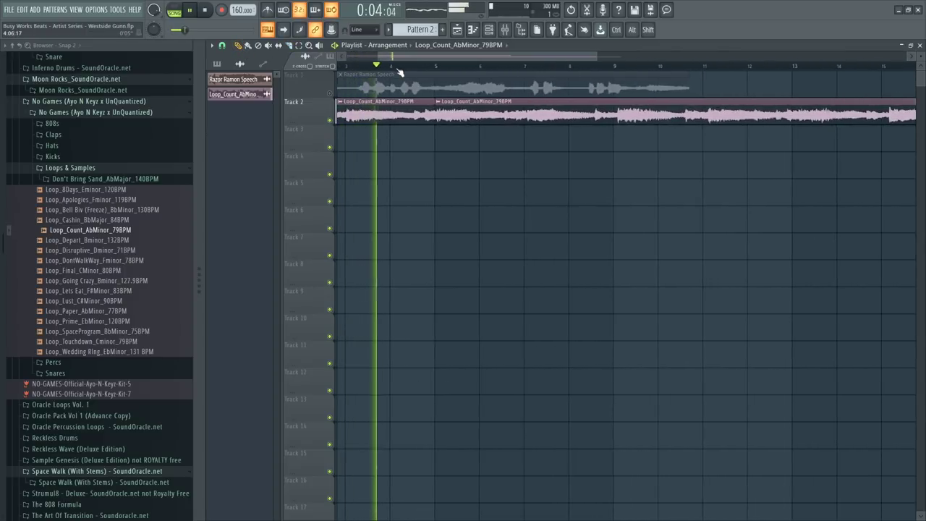
{"action": "key", "text": "space"}
Delete the part of the loop after bar 5 and align the remaining clip's end with the bar line
{"action": "right_click", "coordinate": [457, 118]}
{"action": "scroll", "coordinate": [403, 70], "scroll_direction": "up", "scroll_amount": 3}
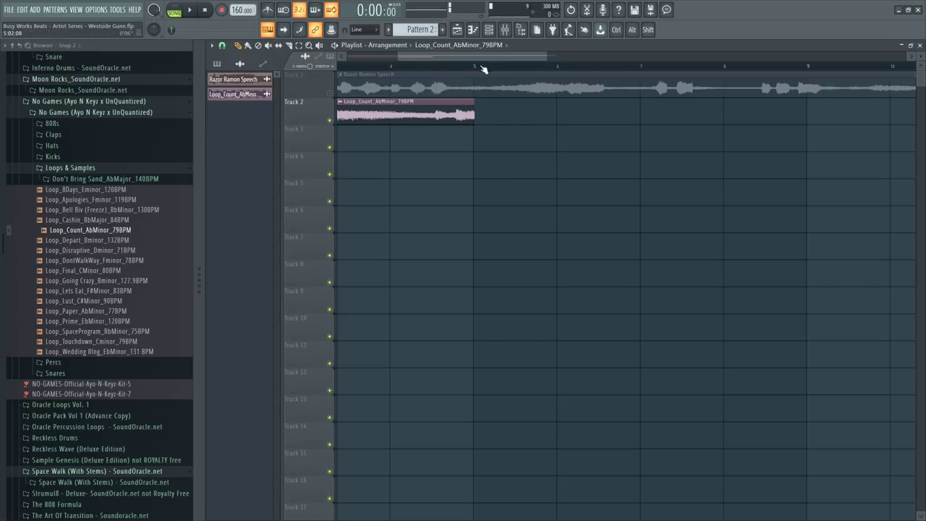
{"action": "scroll", "coordinate": [479, 96], "scroll_direction": "up", "scroll_amount": 3}
{"action": "left_click_drag", "start_coordinate": [479, 96], "coordinate": [474, 96]}
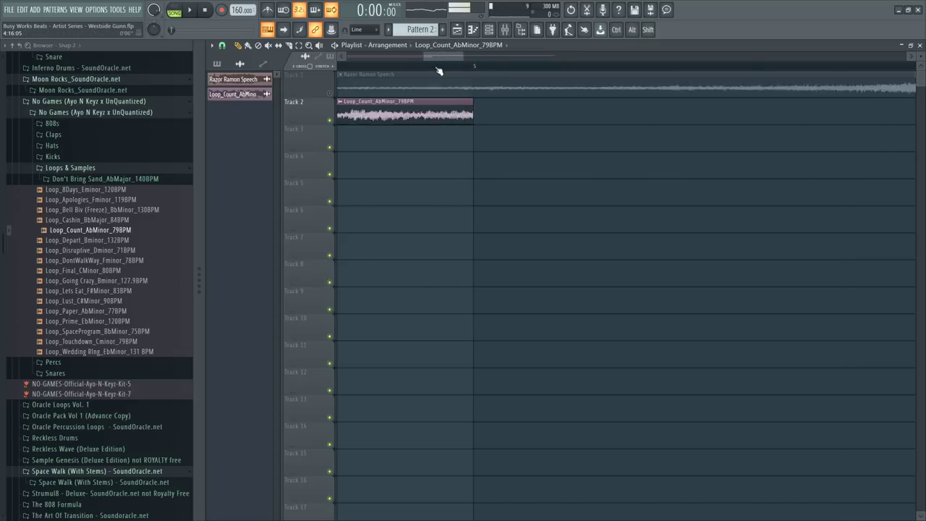
{"action": "scroll", "coordinate": [443, 71], "scroll_direction": "down", "scroll_amount": 2}
{"action": "scroll", "coordinate": [442, 71], "scroll_direction": "down", "scroll_amount": 1}
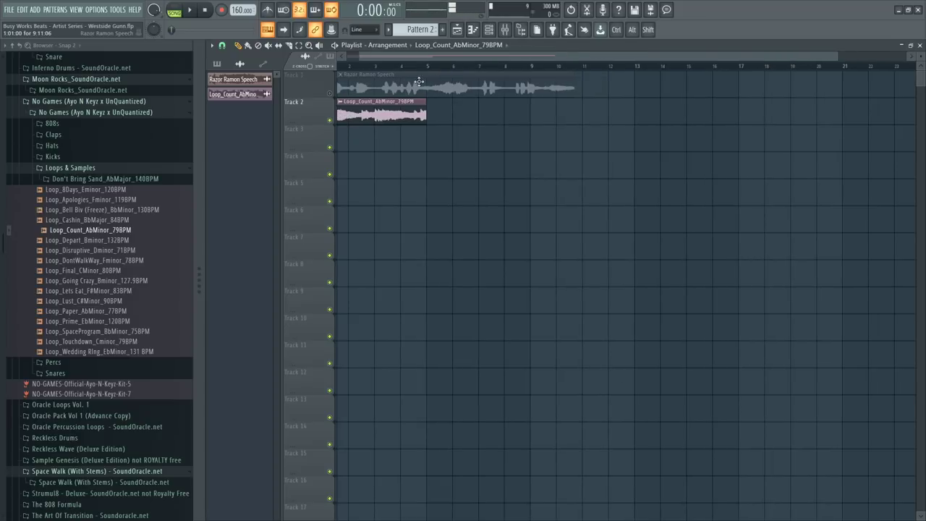
Set the project tempo to 84 BPM
{"action": "left_click", "coordinate": [388, 110]}
{"action": "scroll", "coordinate": [400, 56], "scroll_direction": "left", "scroll_amount": 1}
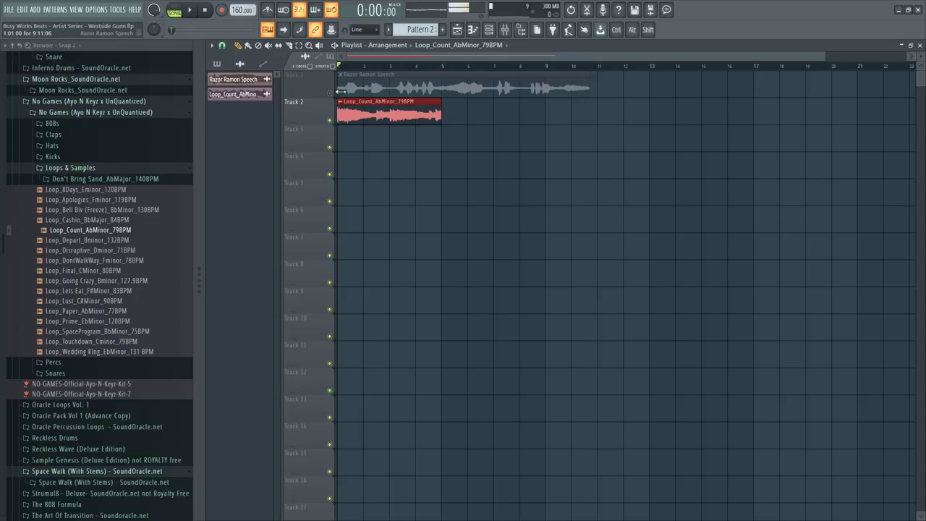
{"action": "left_click_drag", "start_coordinate": [236, 8], "coordinate": [236, 69]}
{"action": "right_click", "coordinate": [456, 143]}
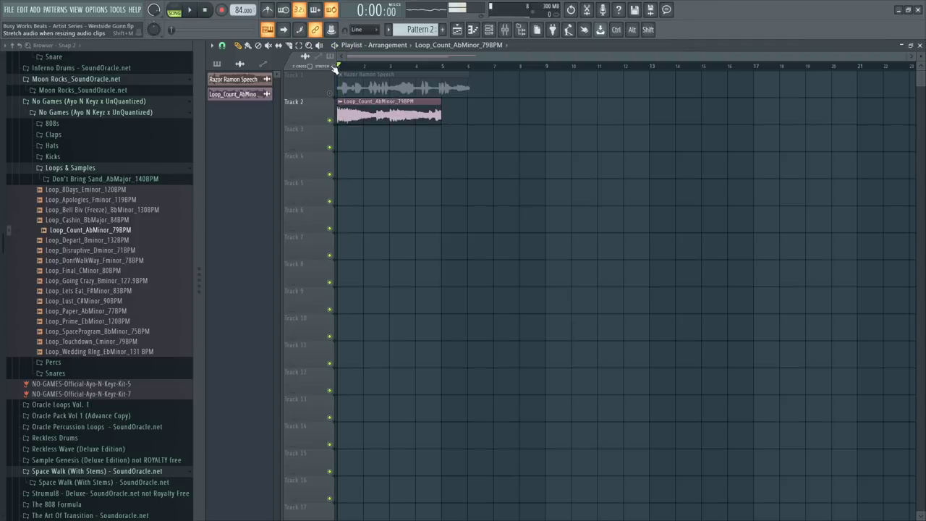
Snap the playlist to Bar, stretch the Track 2 loop clip to end at bar 3, and play it
{"action": "left_click", "coordinate": [222, 45]}
{"action": "left_click", "coordinate": [241, 303]}
{"action": "left_click_drag", "start_coordinate": [440, 113], "coordinate": [389, 113]}
{"action": "key", "text": "space"}
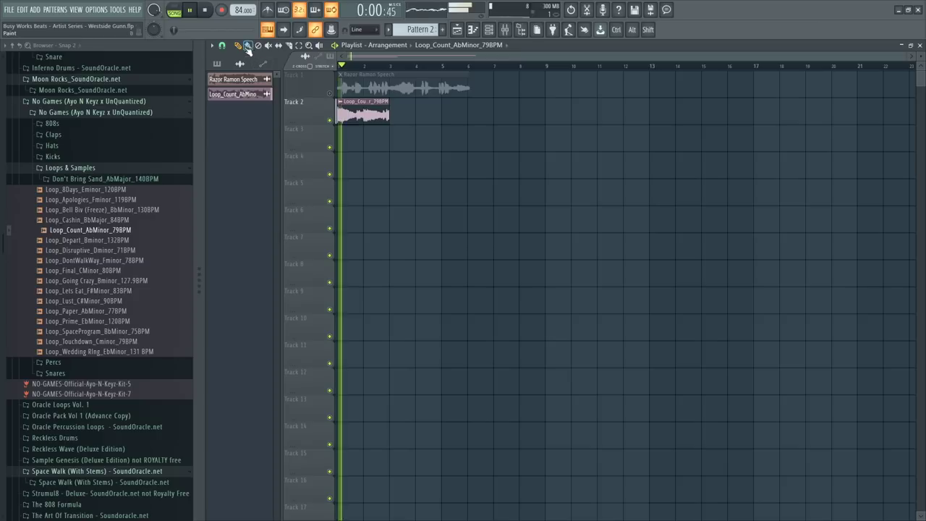
{"action": "left_click", "coordinate": [222, 45]}
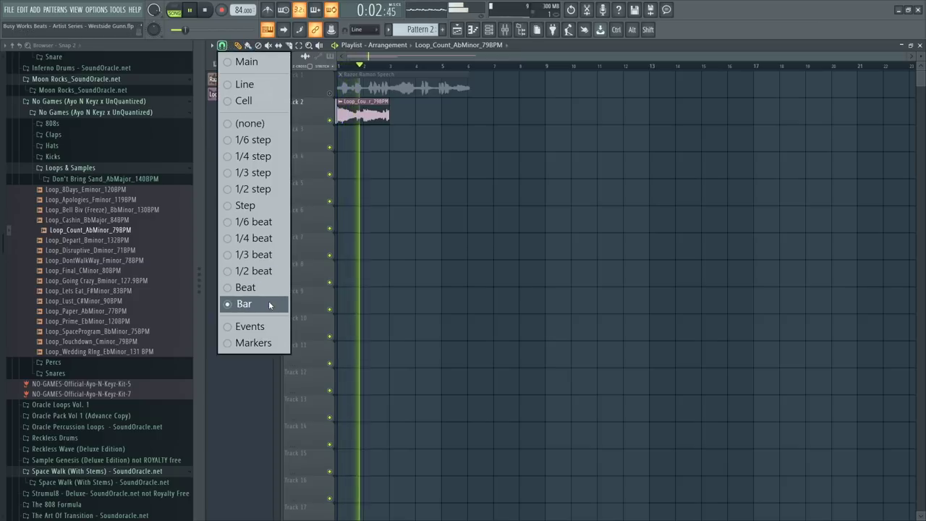
{"action": "left_click", "coordinate": [269, 305]}
{"action": "key", "text": "space"}
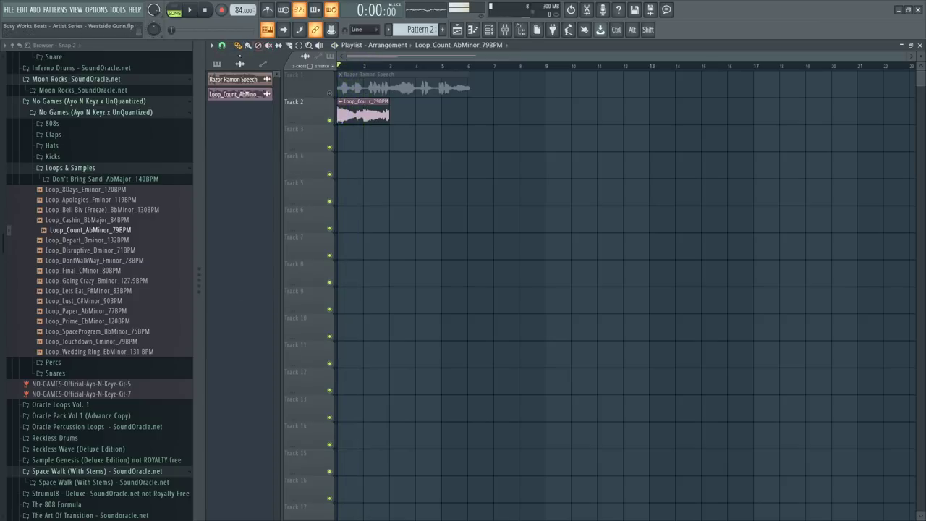
Trim the Track 2 loop clip to one bar, place a copy at bar 2, and play both
{"action": "left_click_drag", "start_coordinate": [391, 116], "coordinate": [364, 116]}
{"action": "left_click", "coordinate": [372, 114]}
{"action": "key", "text": "space"}
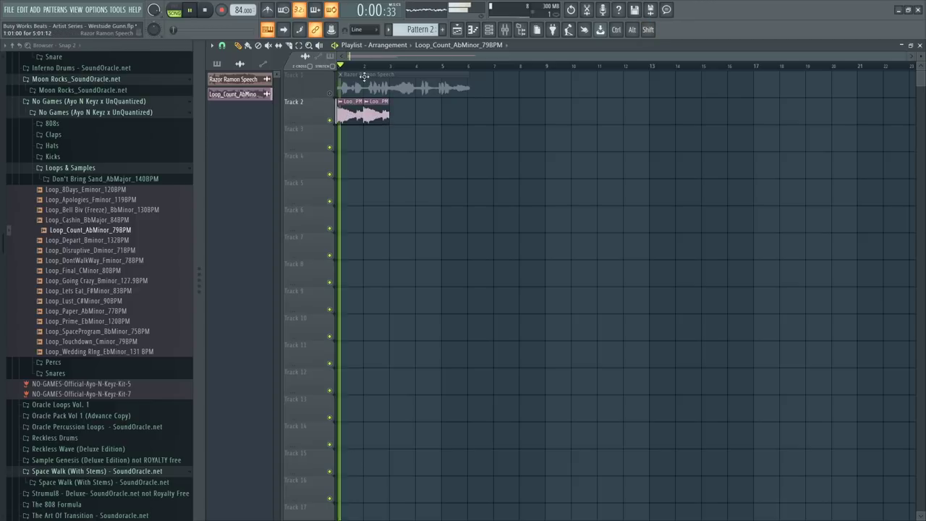
{"action": "scroll", "coordinate": [368, 67], "scroll_direction": "up", "scroll_amount": 3}
{"action": "scroll", "coordinate": [368, 58], "scroll_direction": "up", "scroll_amount": 1}
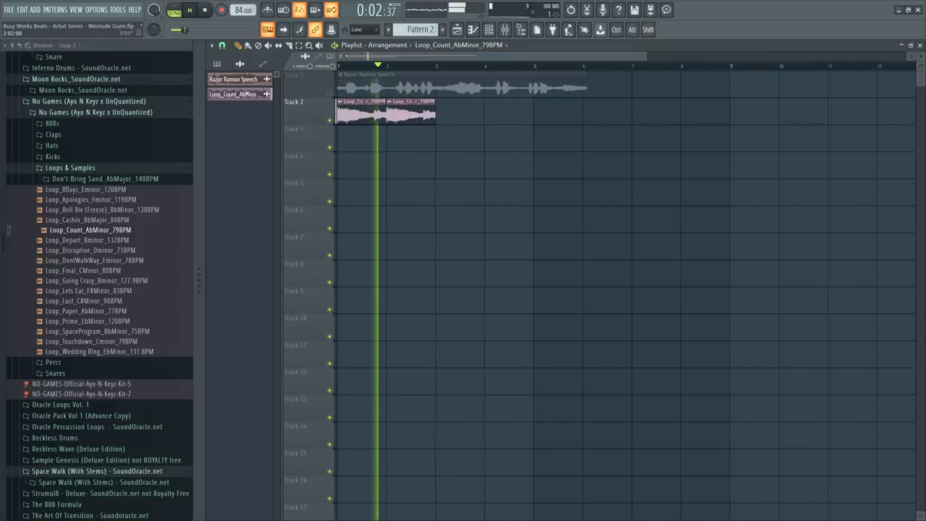
Fill Track 2 with consecutive one-bar copies of the loop clip up to bar 17
{"action": "left_click", "coordinate": [461, 116]}
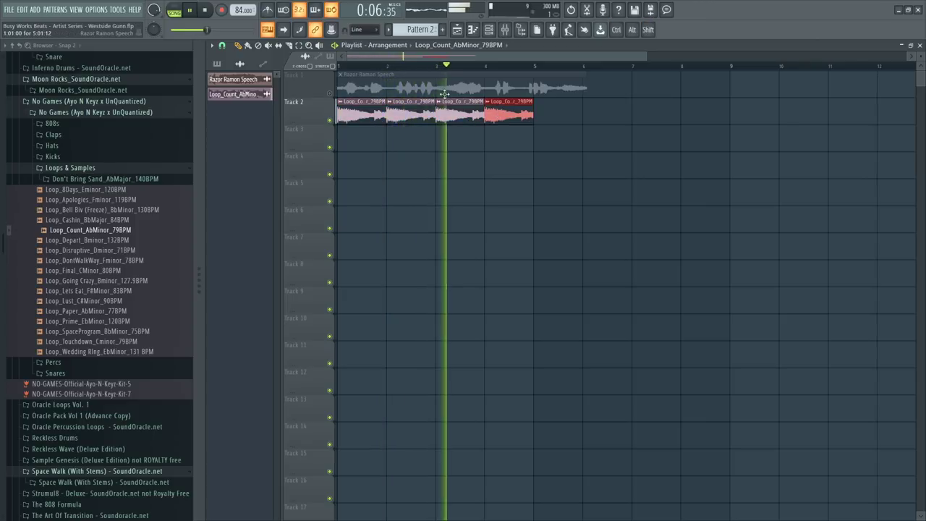
{"action": "left_click_drag", "start_coordinate": [533, 115], "coordinate": [577, 115]}
{"action": "key", "text": "space"}
{"action": "mouse_move", "coordinate": [487, 116]}
{"action": "left_mouse_down"}
{"action": "mouse_move", "coordinate": [536, 115]}
{"action": "mouse_move", "coordinate": [497, 114]}
{"action": "left_mouse_up"}
{"action": "left_click", "coordinate": [486, 67]}
{"action": "key", "text": "space"}
{"action": "scroll", "coordinate": [455, 72], "scroll_direction": "down", "scroll_amount": 3}
{"action": "key", "text": "space"}
{"action": "left_click_drag", "start_coordinate": [442, 137], "coordinate": [447, 118]}
{"action": "mouse_move", "coordinate": [573, 116]}
{"action": "left_mouse_down"}
{"action": "mouse_move", "coordinate": [350, 123]}
{"action": "mouse_move", "coordinate": [579, 109]}
{"action": "left_mouse_up"}
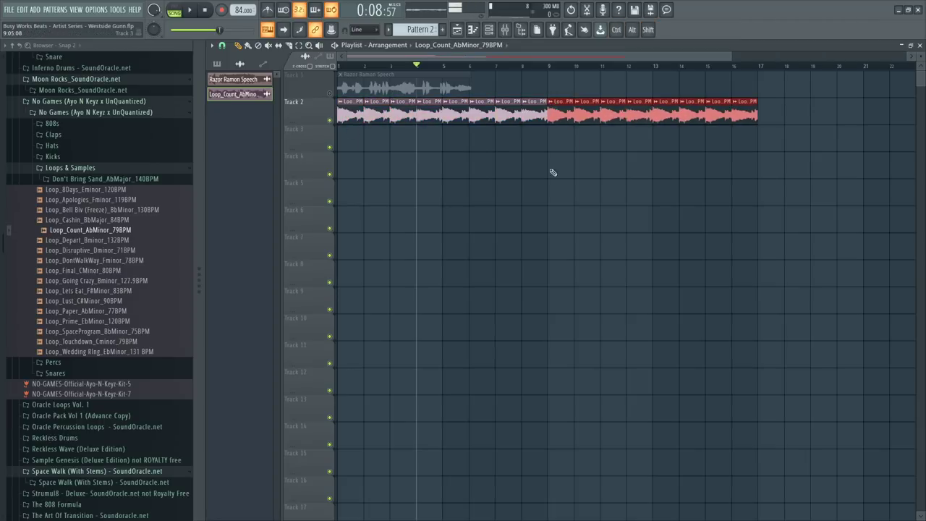
{"action": "left_click", "coordinate": [556, 151]}
Turn on the metronome and play the arrangement from the start
{"action": "left_click", "coordinate": [206, 11]}
{"action": "key", "text": "space"}
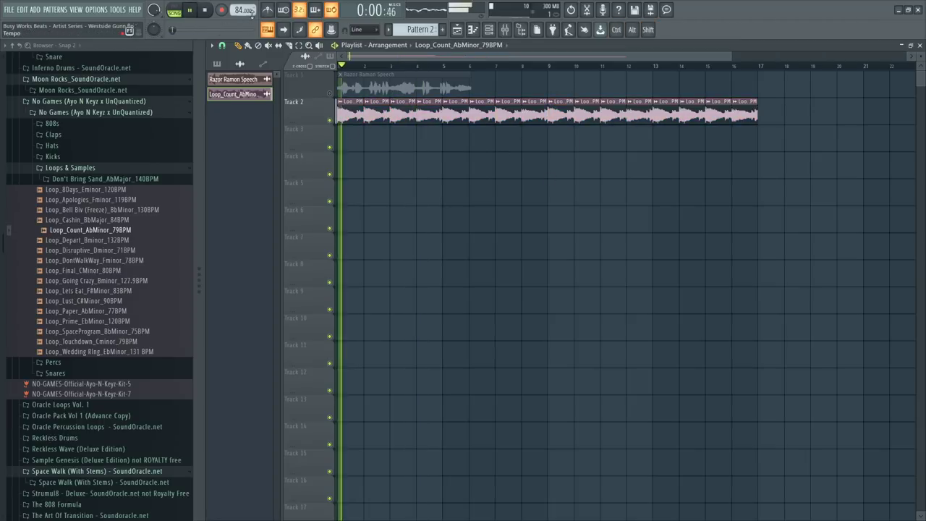
{"action": "key", "text": "space"}
{"action": "key", "text": "space"}
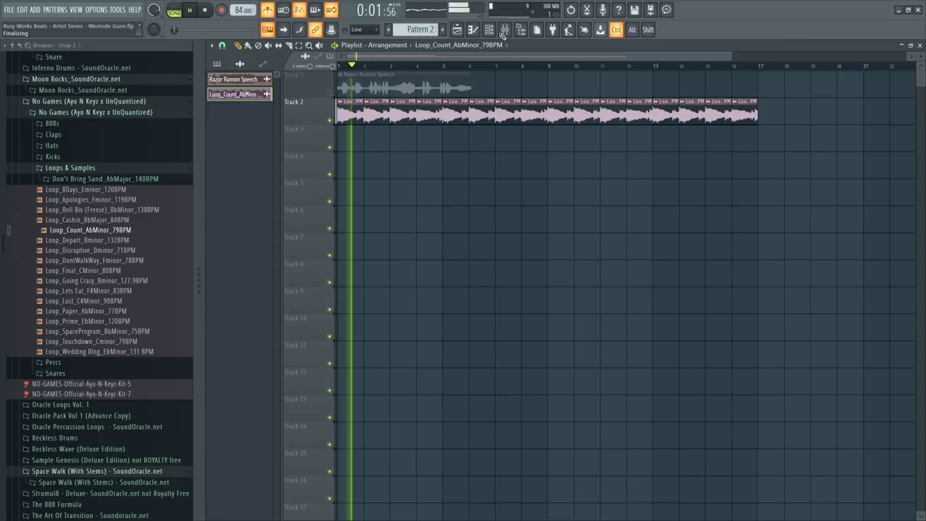
Pan the loop's mixer track, Insert 2, to the right while playing the arrangement
{"action": "left_click", "coordinate": [504, 31]}
{"action": "key", "text": "space"}
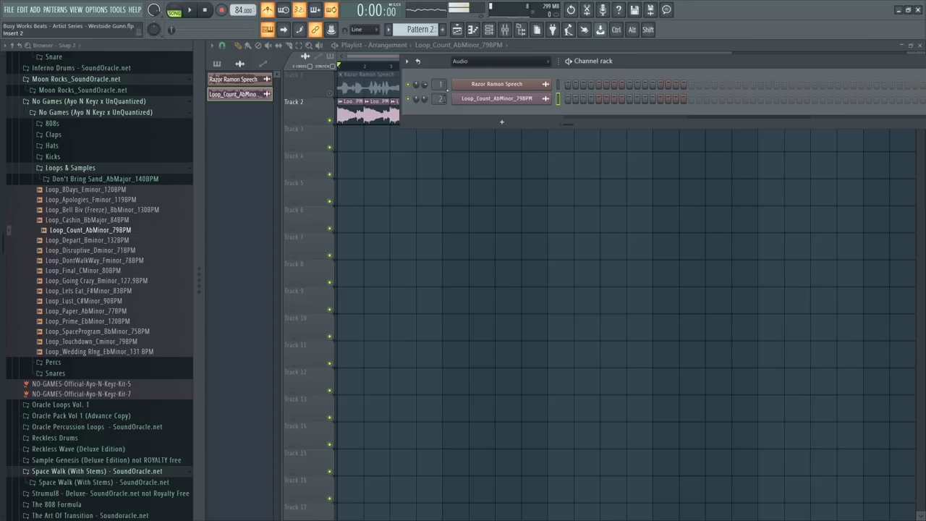
{"action": "left_click", "coordinate": [489, 29]}
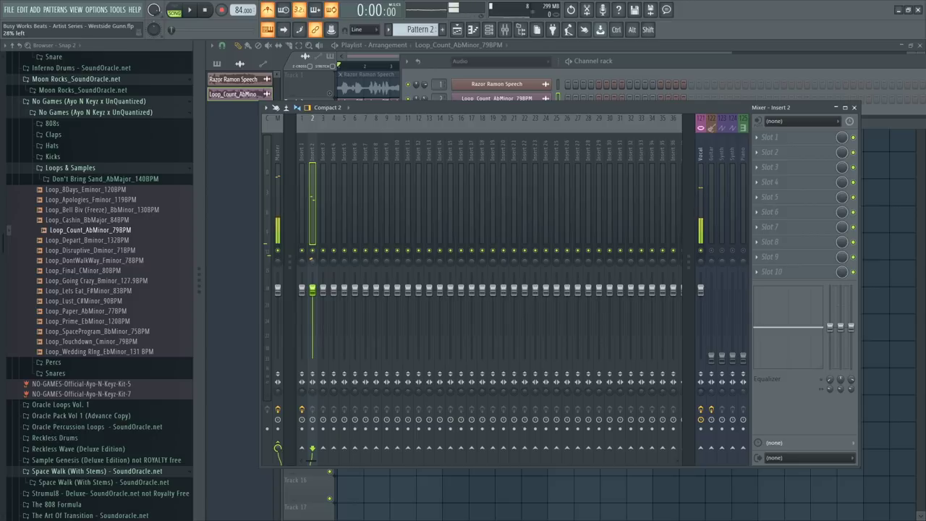
{"action": "key", "text": "space"}
{"action": "left_click_drag", "start_coordinate": [312, 261], "coordinate": [312, 233]}
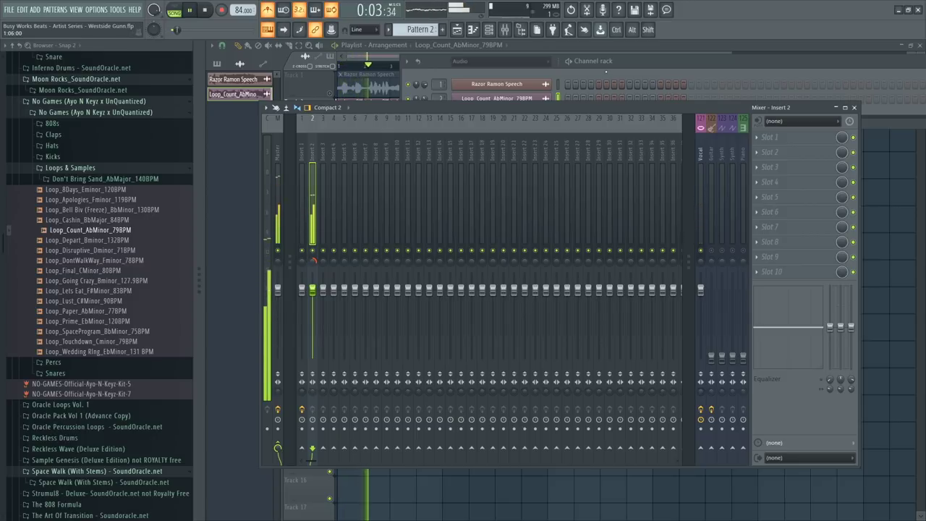
{"action": "key", "text": "space"}
Add a Trilian channel and filter its bass patches to the Bass - Electric Fingered type
{"action": "left_click", "coordinate": [576, 76]}
{"action": "left_click", "coordinate": [502, 123]}
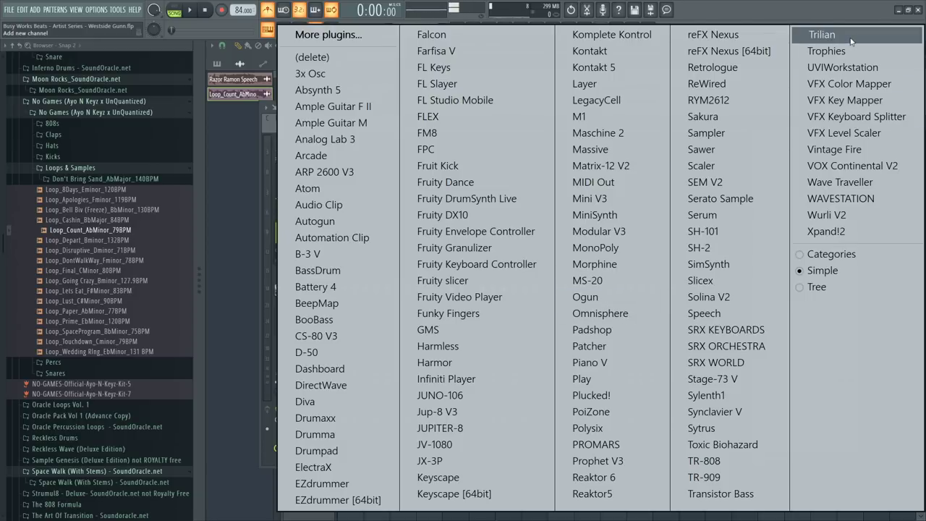
{"action": "left_click", "coordinate": [822, 34]}
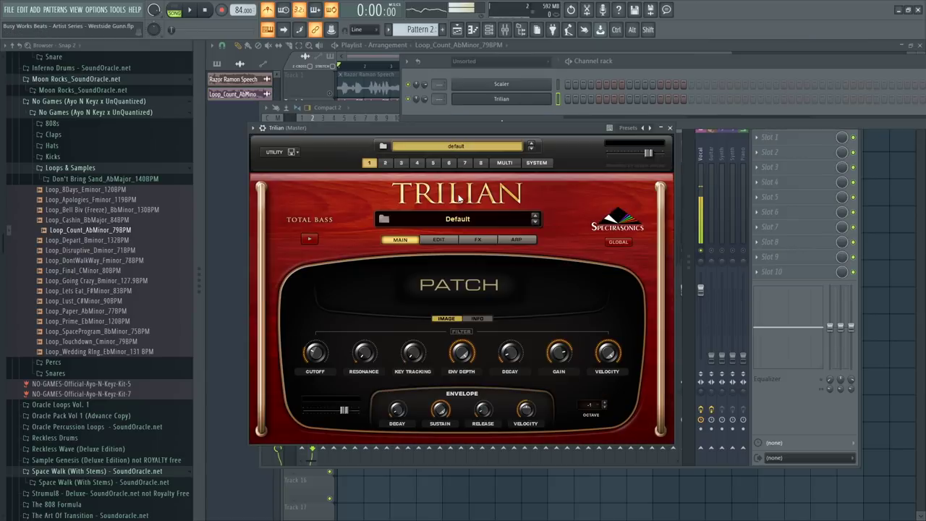
{"action": "left_click", "coordinate": [426, 220]}
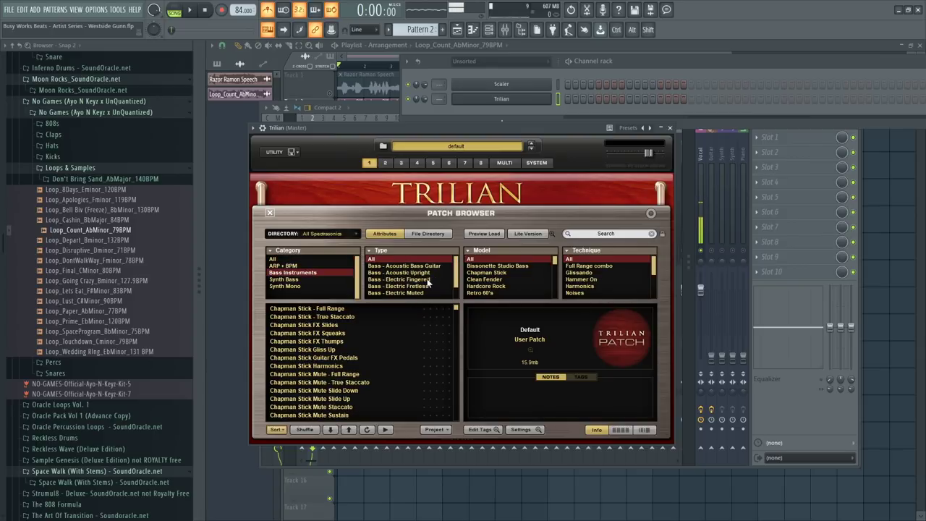
{"action": "left_click", "coordinate": [427, 280]}
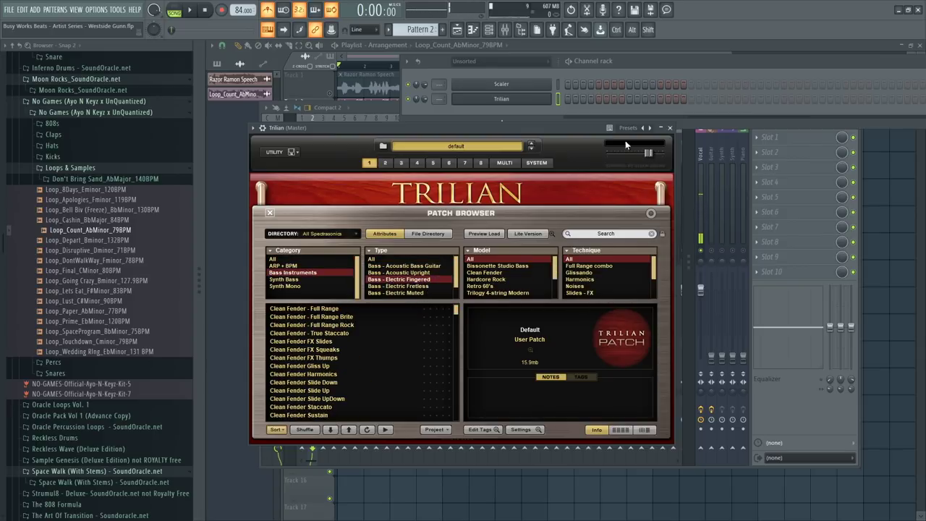
Audition the Clean Fender - Full Range patch, load TR-Old School - Full Range instead, and close Trilian
{"action": "left_click", "coordinate": [332, 309]}
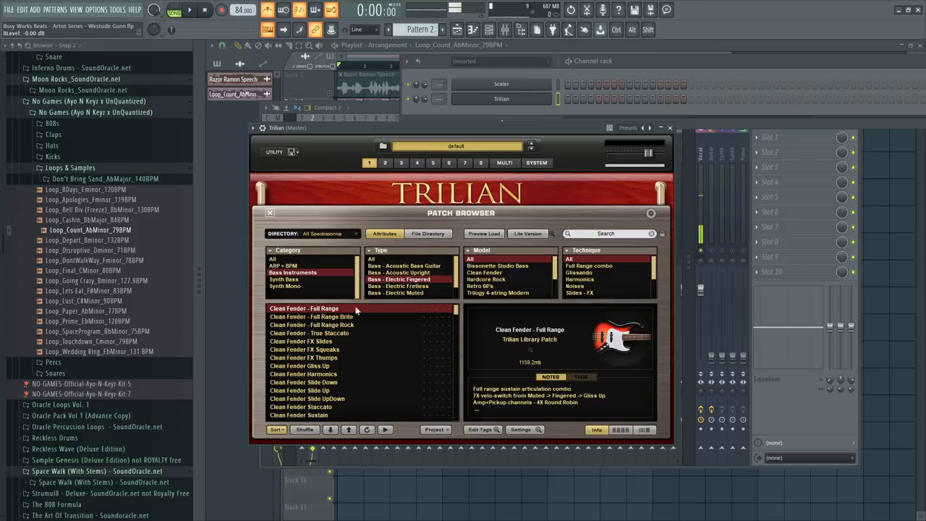
{"action": "scroll", "coordinate": [377, 348], "scroll_direction": "down", "scroll_amount": 3}
{"action": "left_click_drag", "start_coordinate": [455, 321], "coordinate": [404, 375]}
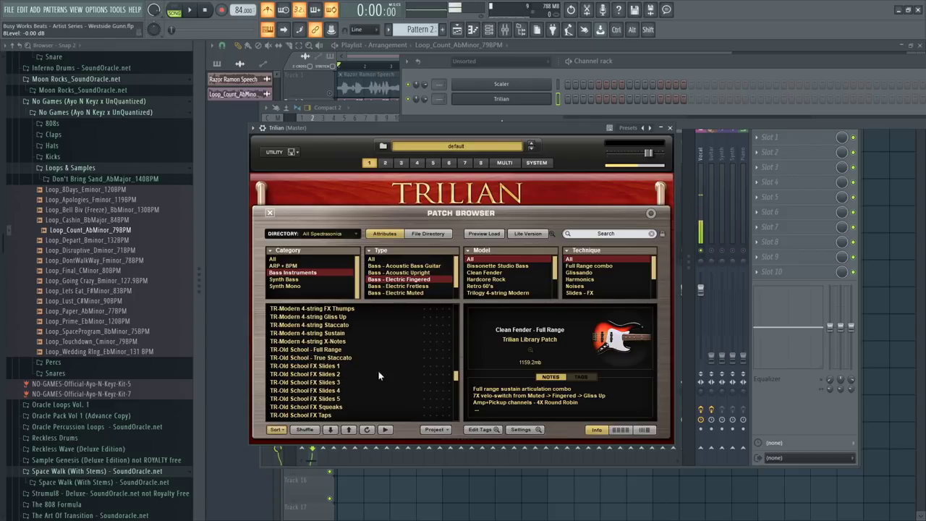
{"action": "left_click", "coordinate": [335, 350]}
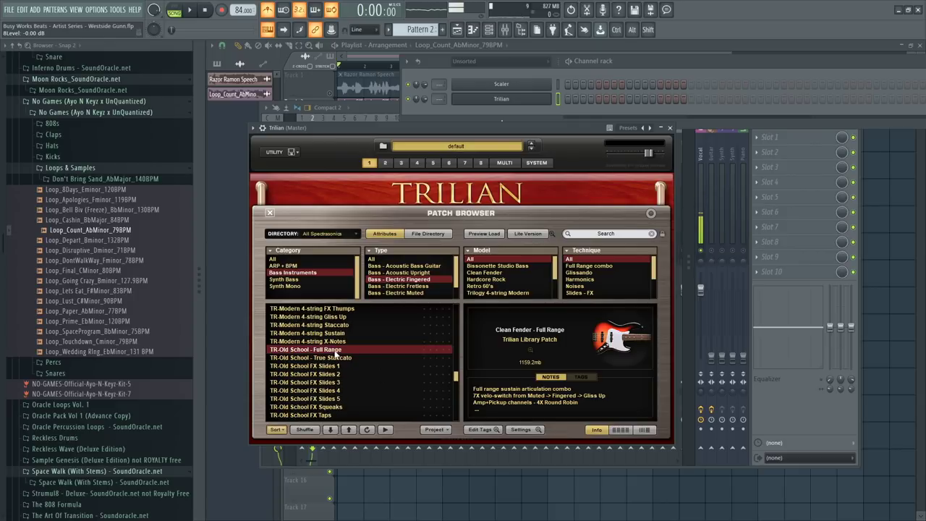
{"action": "scroll", "coordinate": [357, 365], "scroll_direction": "down", "scroll_amount": 1}
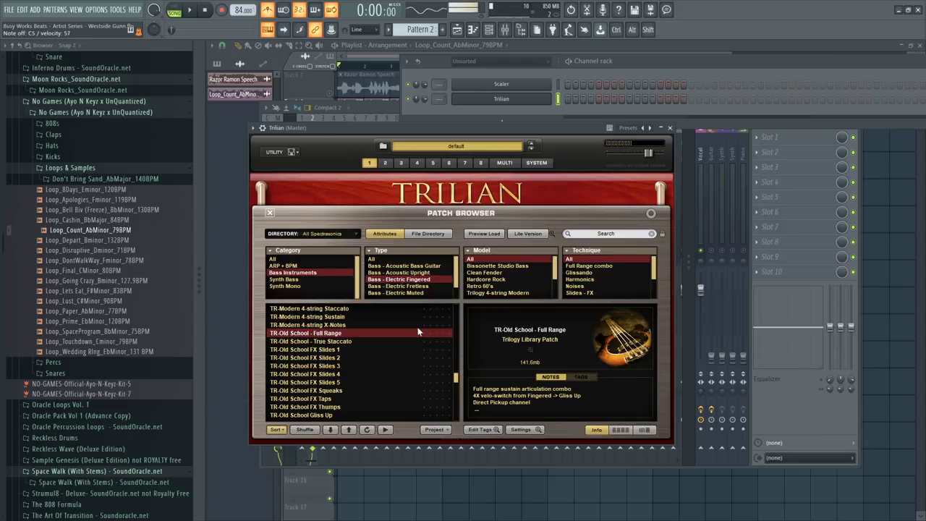
{"action": "left_click", "coordinate": [671, 128]}
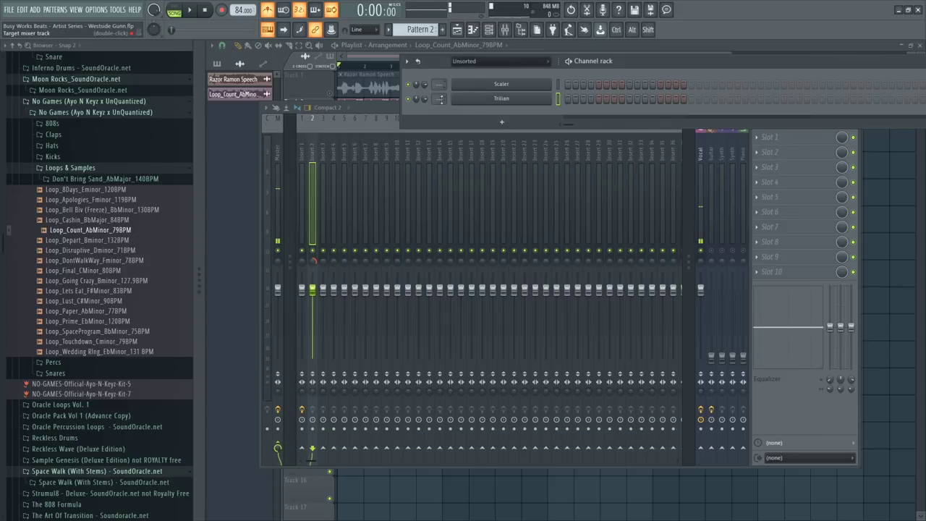
Delete the Scaler channel from the channel rack
{"action": "right_click", "coordinate": [471, 89]}
{"action": "key", "text": "d"}
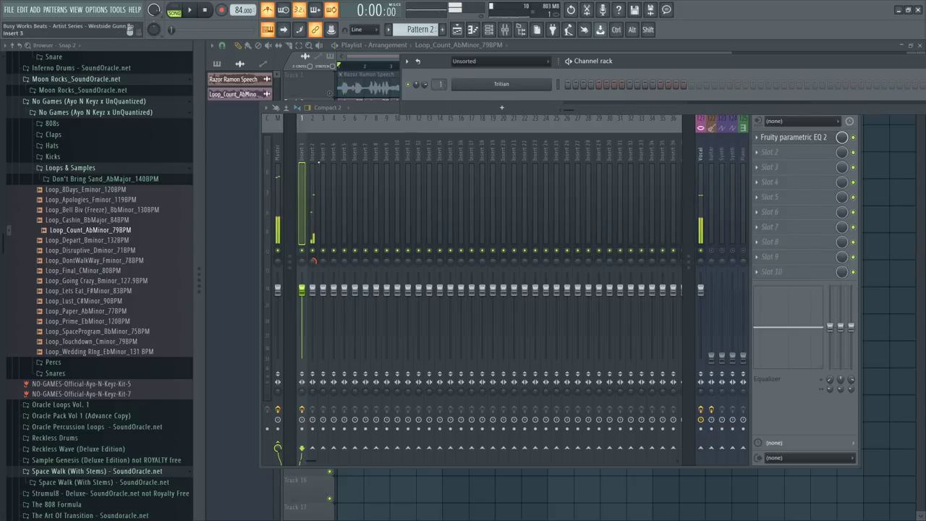
Add Fruity Parametric EQ 2 to the loop's Insert 2 and adjust one of its bands during playback
{"action": "left_click", "coordinate": [314, 224]}
{"action": "left_click", "coordinate": [763, 143]}
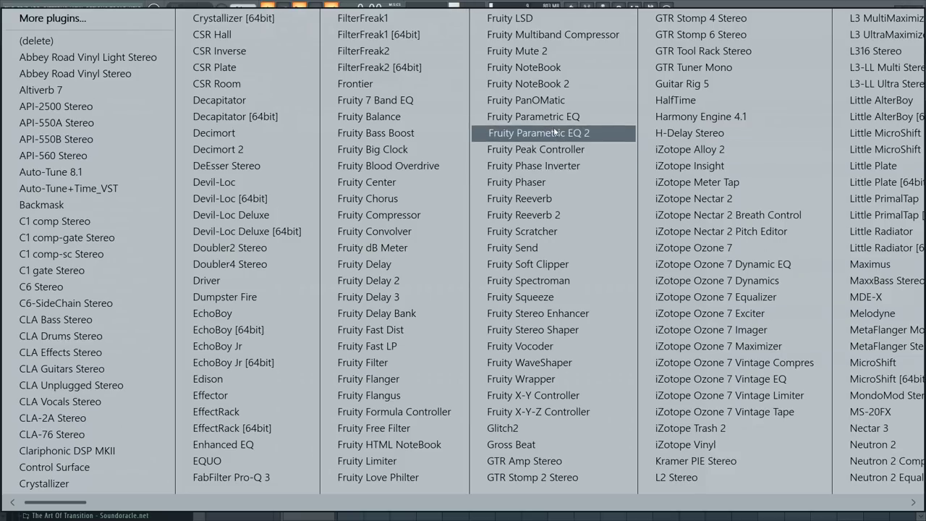
{"action": "left_click", "coordinate": [499, 192]}
{"action": "key", "text": "space"}
{"action": "left_click_drag", "start_coordinate": [331, 242], "coordinate": [345, 285]}
{"action": "left_click", "coordinate": [587, 166]}
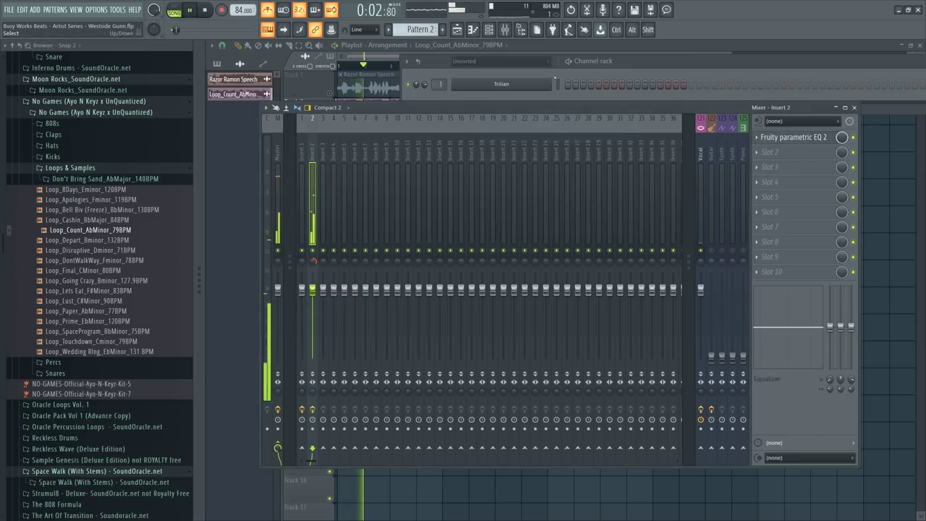
{"action": "key", "text": "space"}
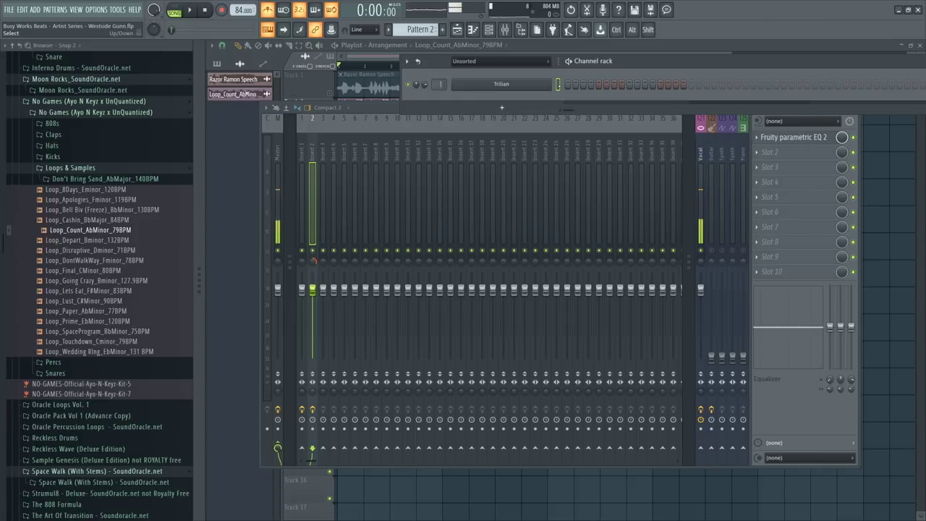
Route the Trilian channel to mixer Insert 3 and pan that track to the left
{"action": "left_click_drag", "start_coordinate": [301, 261], "coordinate": [301, 281]}
{"action": "right_click", "coordinate": [302, 261]}
{"action": "left_click", "coordinate": [324, 203]}
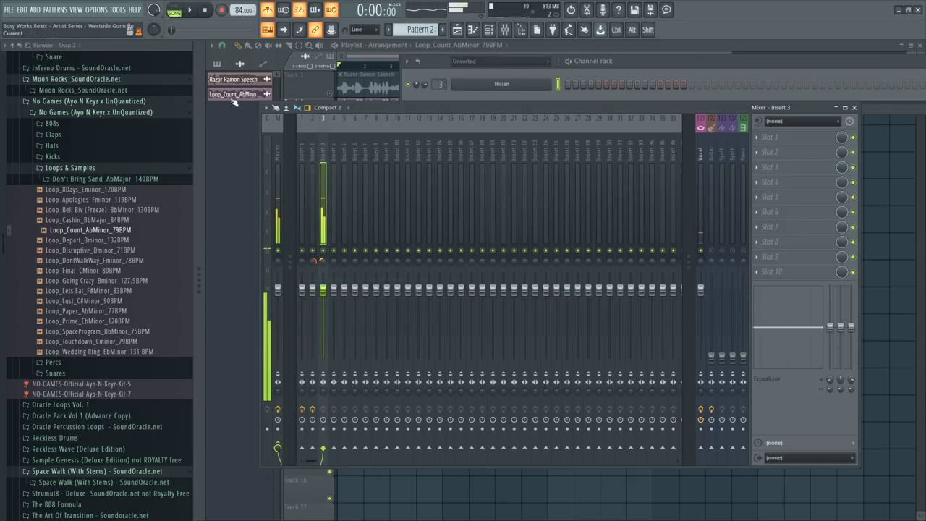
Lower the bass level on Insert 3 while the arrangement plays
{"action": "left_click", "coordinate": [191, 10]}
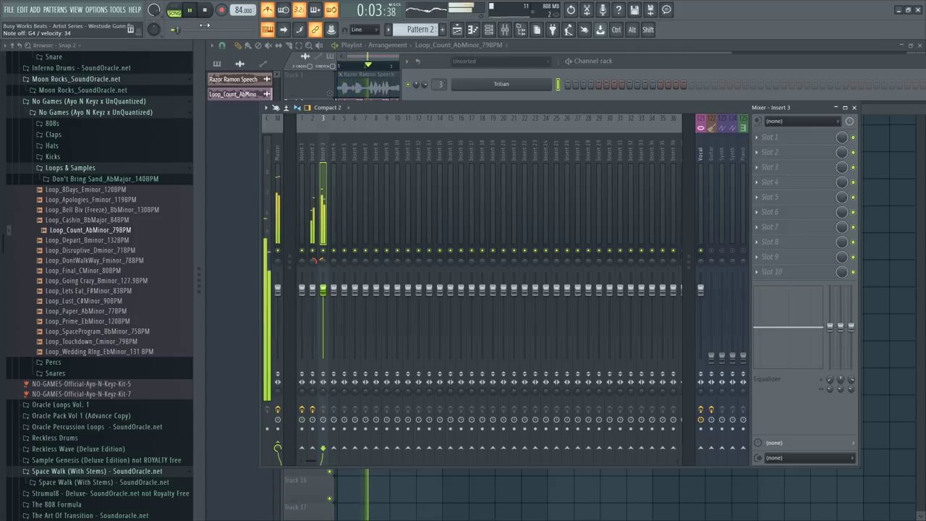
{"action": "left_click_drag", "start_coordinate": [322, 289], "coordinate": [325, 306]}
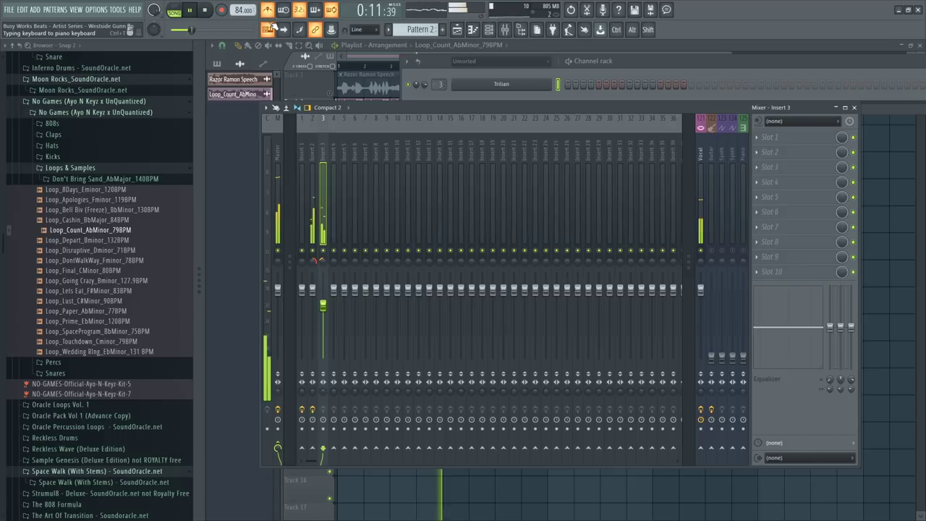
{"action": "key", "text": "space"}
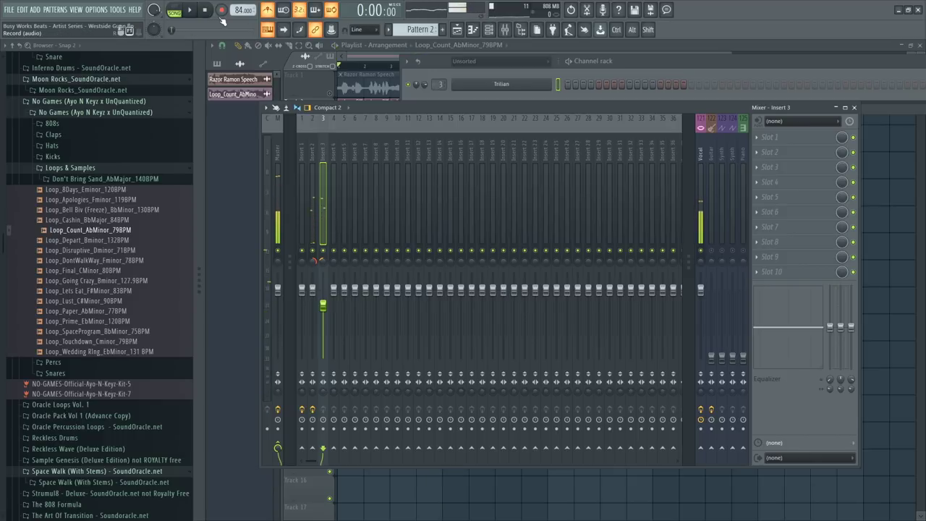
Record an eight-bar Trilian bass line into Pattern 2 over the arrangement
{"action": "left_click", "coordinate": [222, 10]}
{"action": "left_click", "coordinate": [463, 367]}
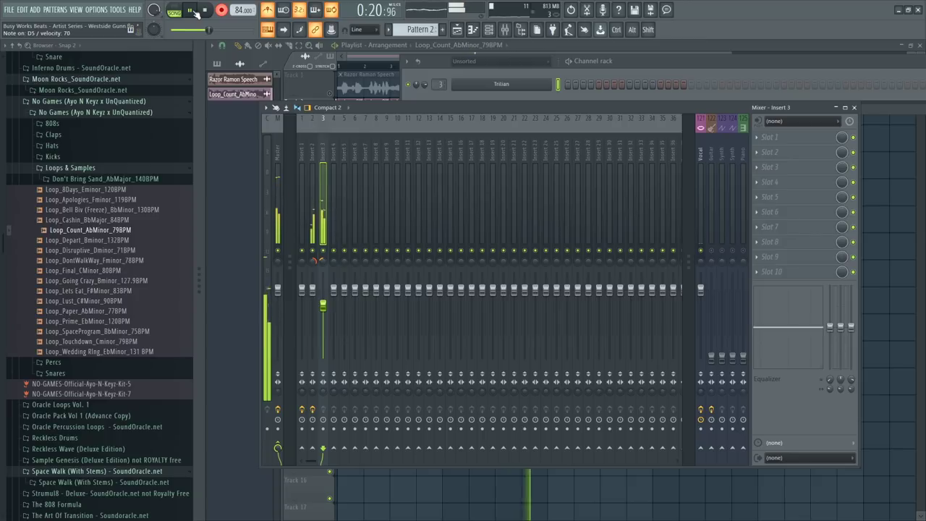
{"action": "left_click", "coordinate": [222, 10]}
{"action": "key", "text": "space"}
Lower the velocity of the A4 note in bar 6 of the Trilian bass line slightly and play the arrangement
{"action": "left_click", "coordinate": [607, 89]}
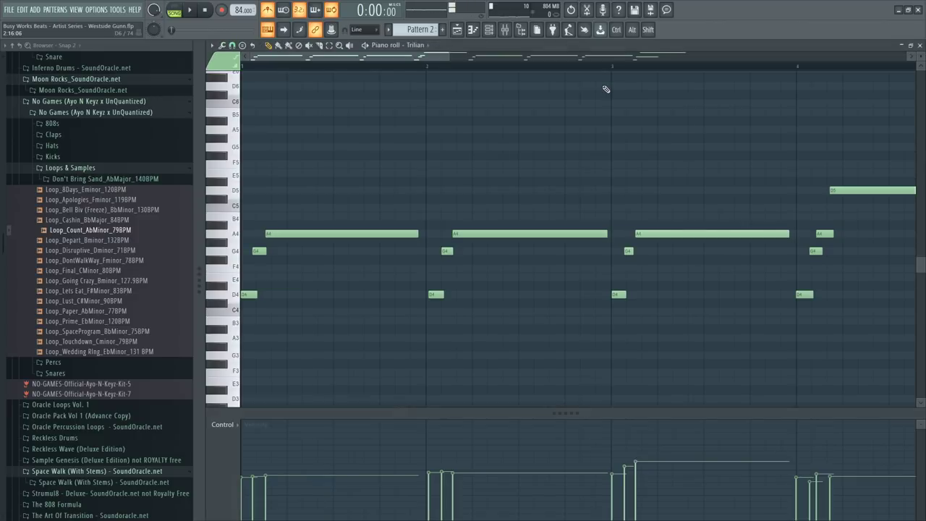
{"action": "scroll", "coordinate": [391, 68], "scroll_direction": "down", "scroll_amount": 4}
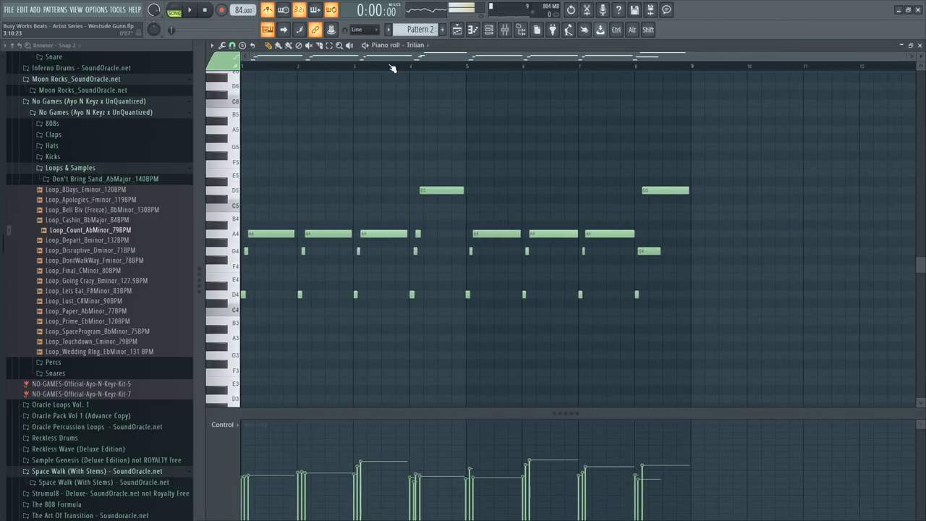
{"action": "left_click", "coordinate": [555, 239], "text": "ctrl"}
{"action": "key", "text": "ctrl+shift"}
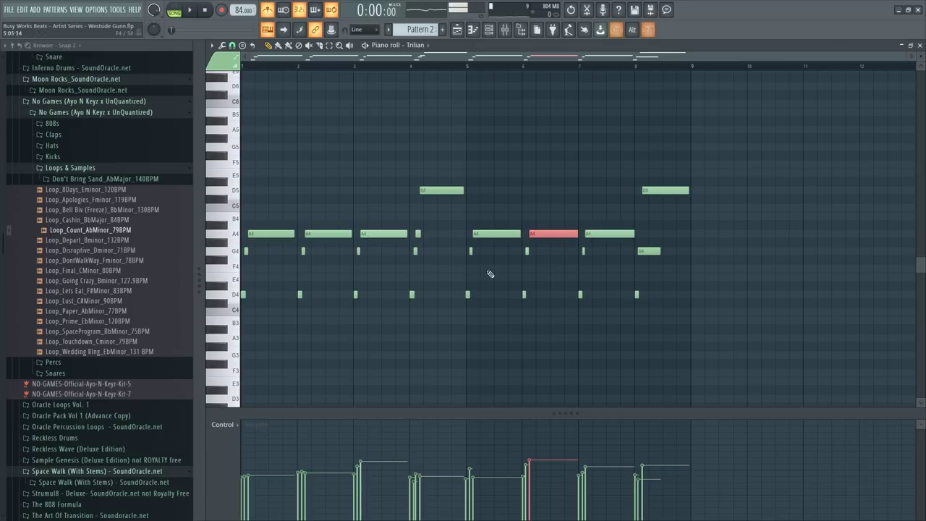
{"action": "key", "text": "space"}
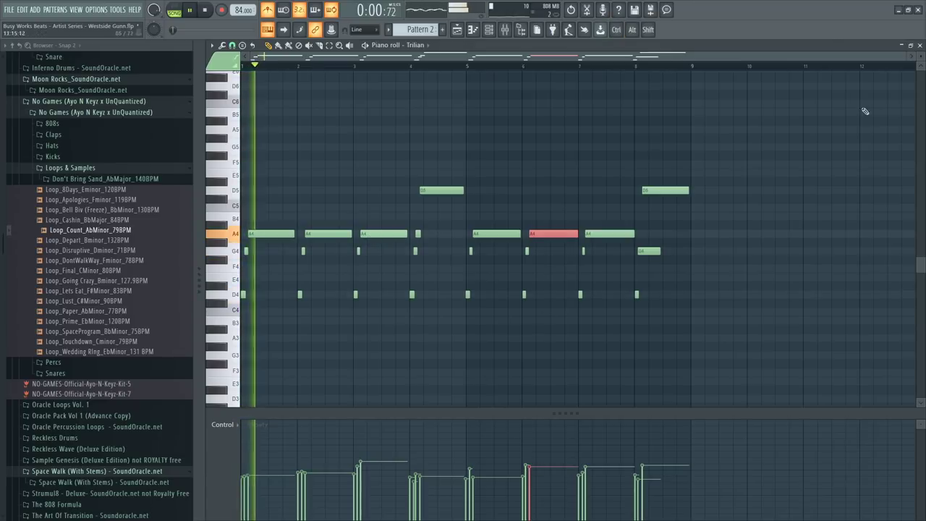
Duplicate the Pattern 2 clip on Track 3 so the bass line continues to bar 17, and save the project
{"action": "key", "text": "F9"}
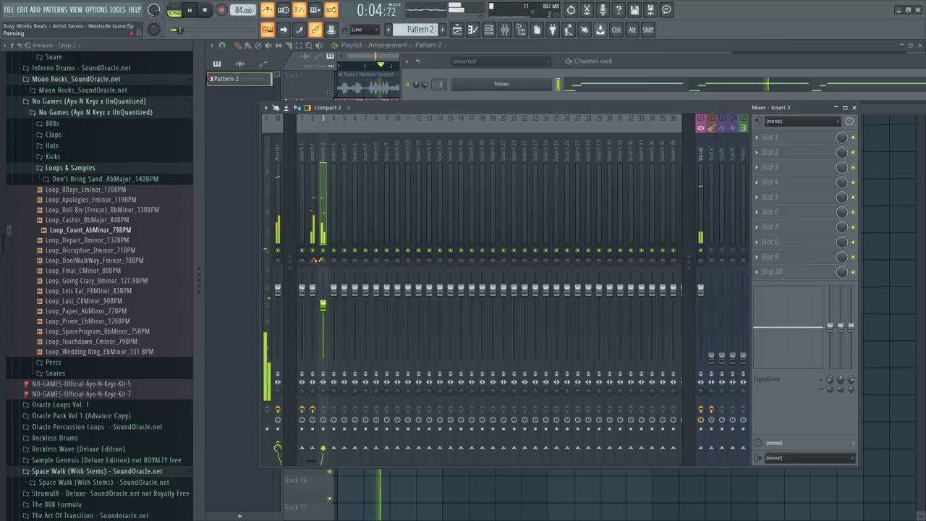
{"action": "left_click", "coordinate": [313, 260]}
{"action": "right_click", "coordinate": [908, 213]}
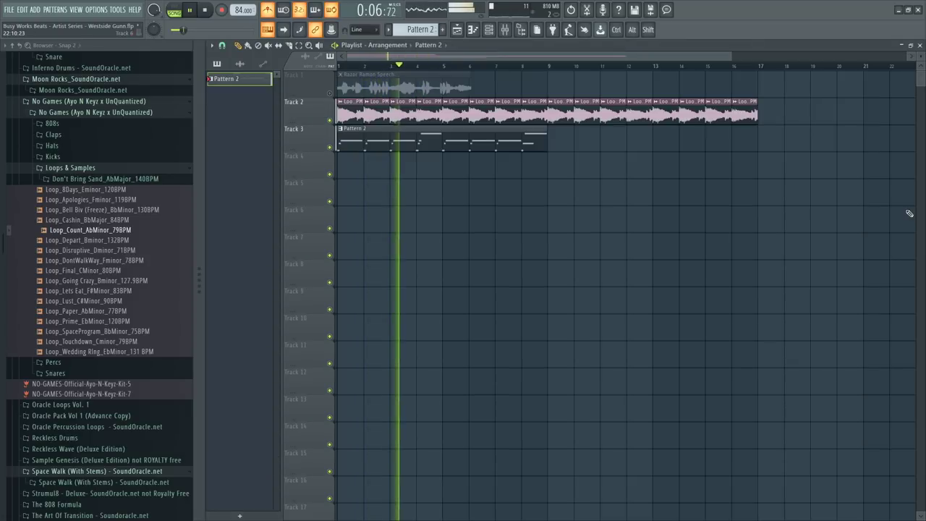
{"action": "left_click_drag", "start_coordinate": [499, 147], "coordinate": [527, 126]}
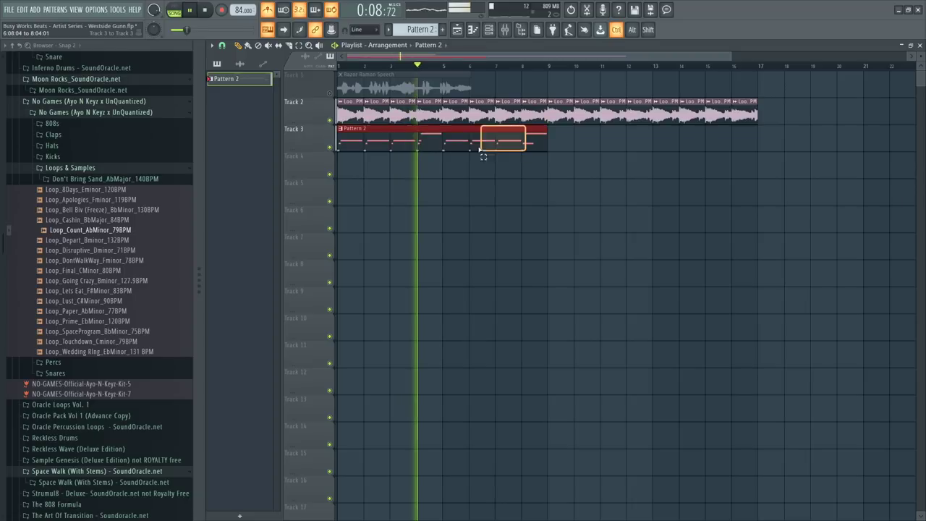
{"action": "key", "text": "ctrl+b"}
{"action": "left_click", "coordinate": [562, 181]}
{"action": "key", "text": "ctrl+s"}
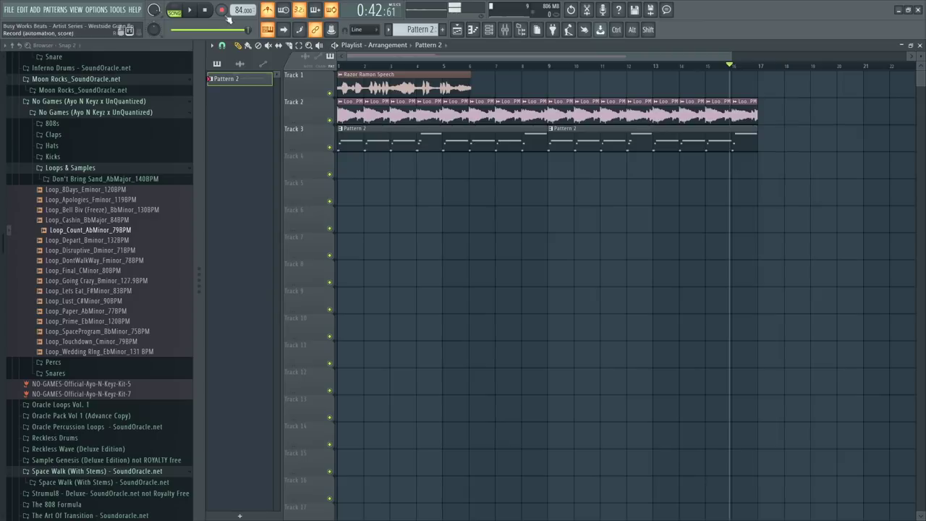
Play the arrangement from the start and lower the speech's mixer track, Insert 1, to about -1.3 dB
{"action": "left_click", "coordinate": [206, 10]}
{"action": "key", "text": "space"}
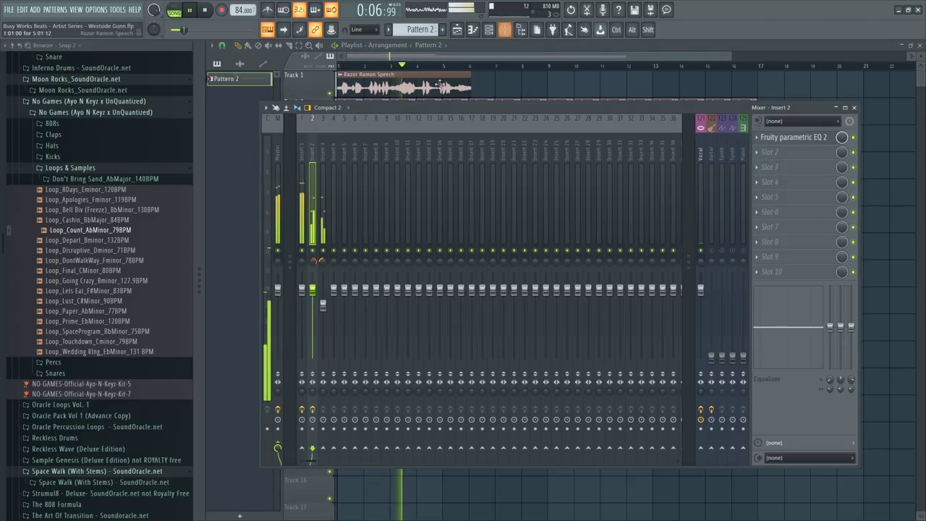
{"action": "left_click_drag", "start_coordinate": [308, 289], "coordinate": [303, 293]}
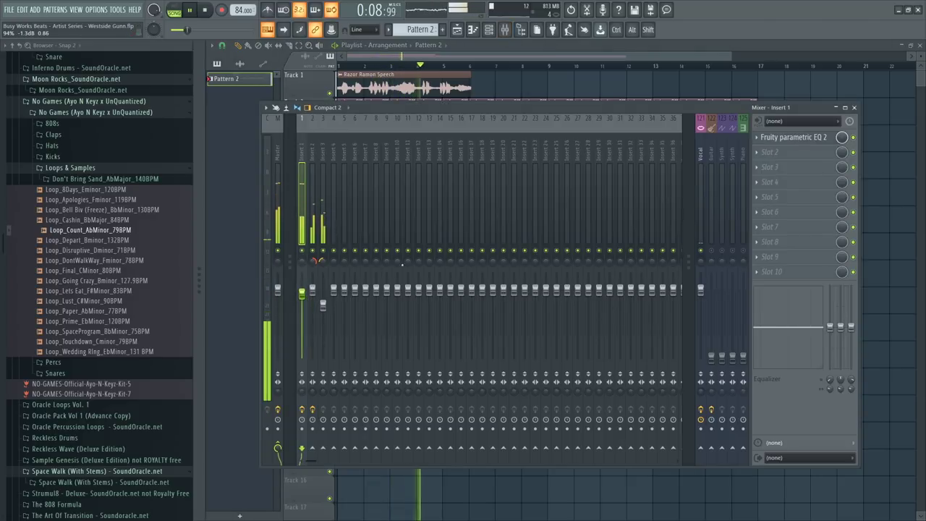
{"action": "key", "text": "F9"}
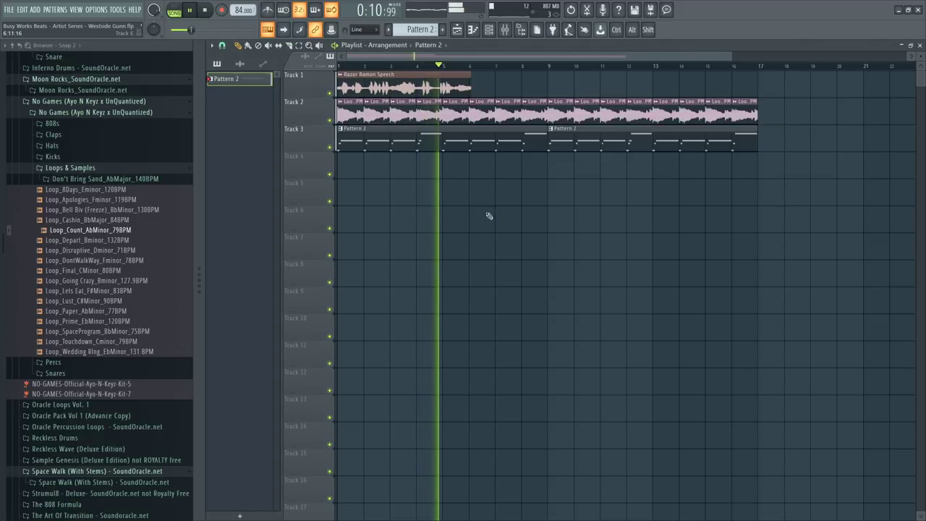
{"action": "key", "text": "space"}
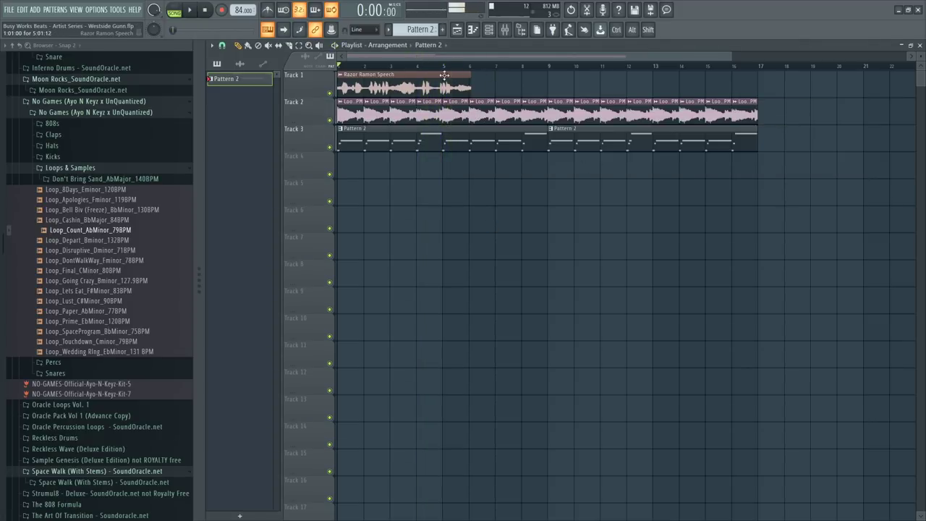
Add Fruity Delay 3 to the second effect slot of the speech's mixer track, Insert 1
{"action": "left_click", "coordinate": [504, 29]}
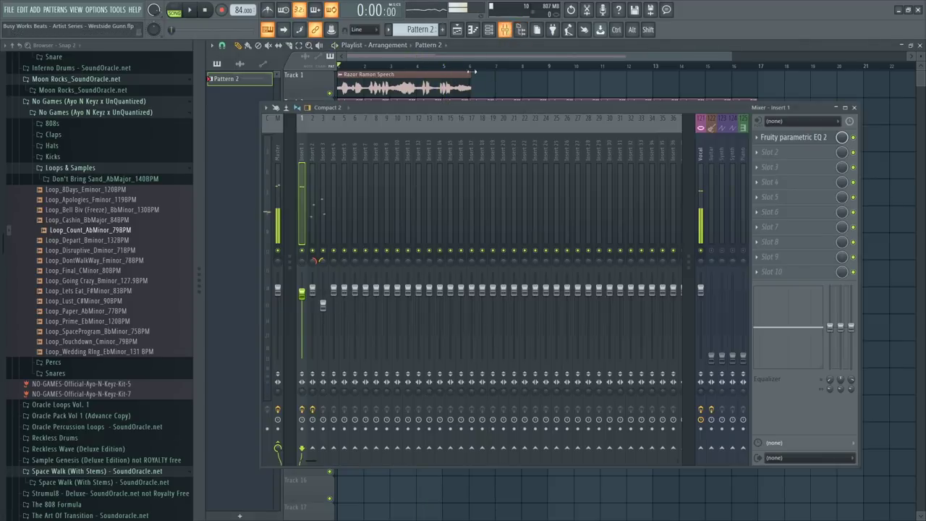
{"action": "left_click", "coordinate": [778, 169]}
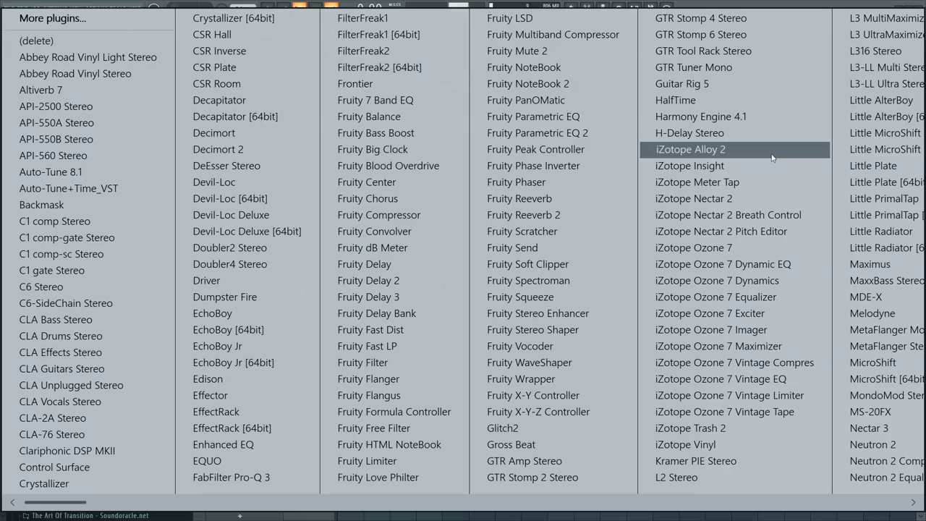
{"action": "left_click", "coordinate": [390, 297]}
{"action": "key", "text": "space"}
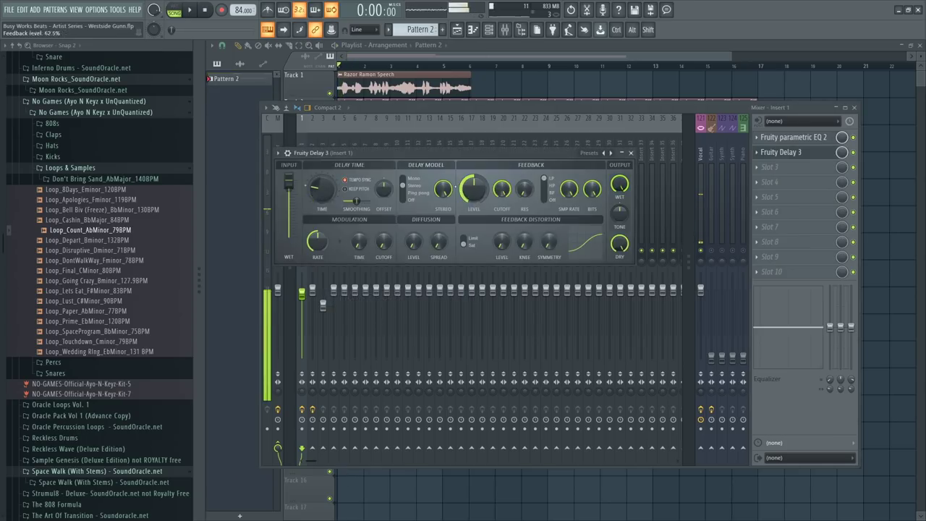
Create an automation clip for the Fruity Delay 3 mix level and lower its starting point to zero
{"action": "right_click", "coordinate": [844, 153]}
{"action": "left_click", "coordinate": [851, 274]}
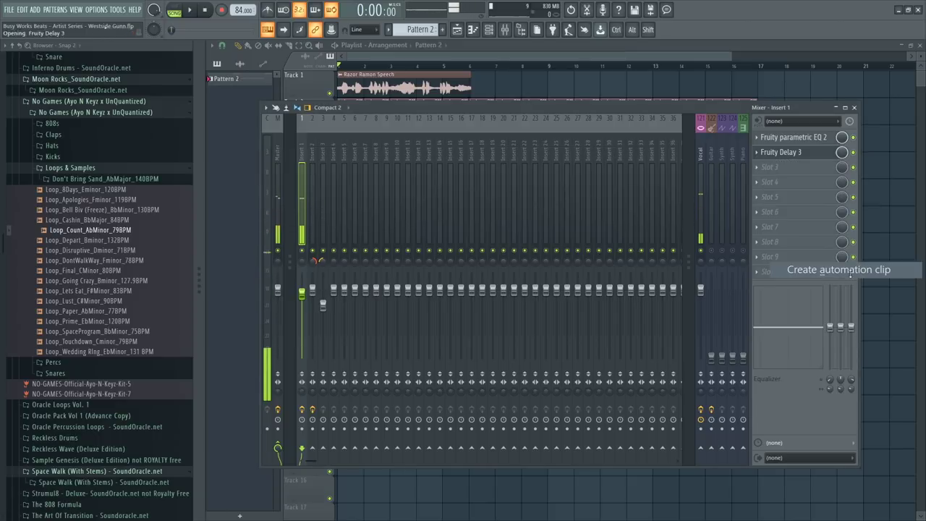
{"action": "left_click_drag", "start_coordinate": [340, 165], "coordinate": [340, 178]}
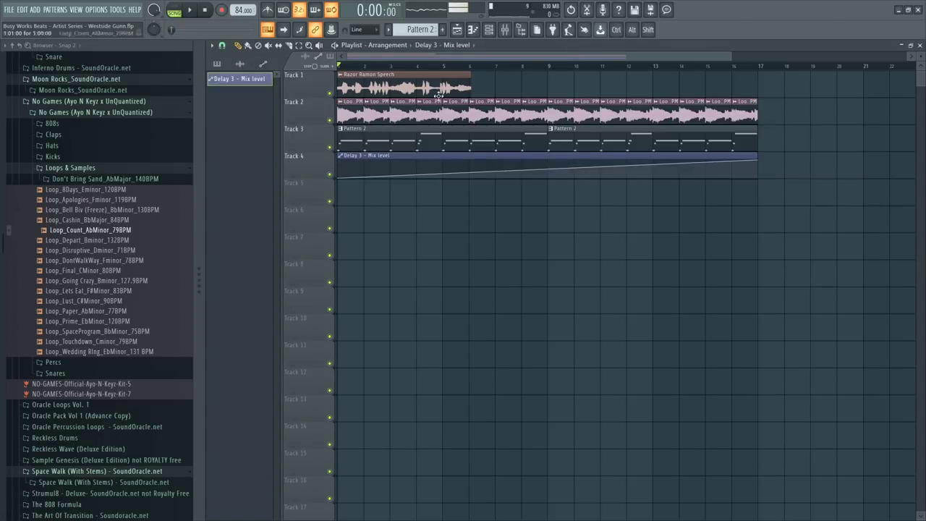
Add points at bars 5 and 6 to the Delay 3 mix level automation on Track 4 while playing from bar 5
{"action": "left_click", "coordinate": [442, 66]}
{"action": "scroll", "coordinate": [443, 71], "scroll_direction": "up", "scroll_amount": 2}
{"action": "key", "text": "space"}
{"action": "key", "text": "space"}
{"action": "right_click", "coordinate": [444, 176]}
{"action": "right_click", "coordinate": [485, 176]}
{"action": "key", "text": "space"}
{"action": "right_click", "coordinate": [485, 177]}
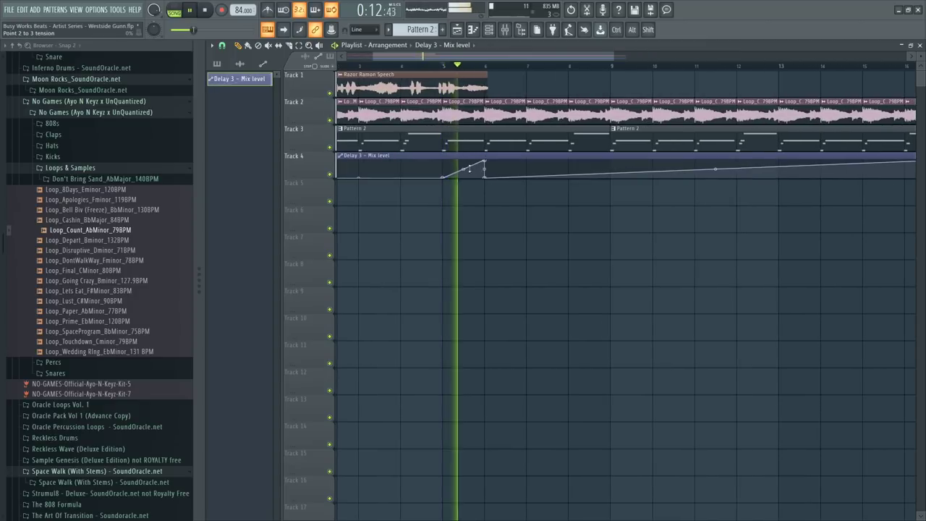
Shape the delay automation to jump to 100% at bar 5 and curve down to zero by bar 6, and save the project
{"action": "key", "text": "space"}
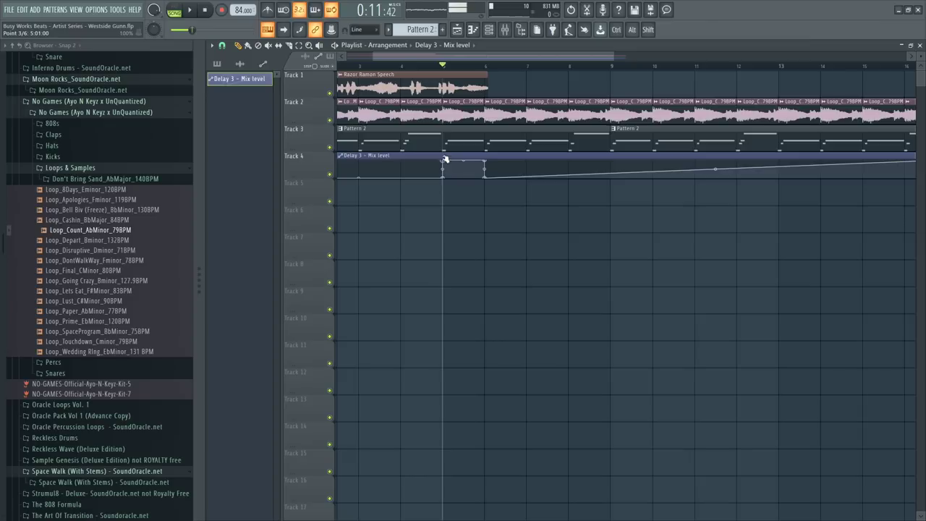
{"action": "key", "text": "space"}
{"action": "left_click_drag", "start_coordinate": [463, 169], "coordinate": [463, 172]}
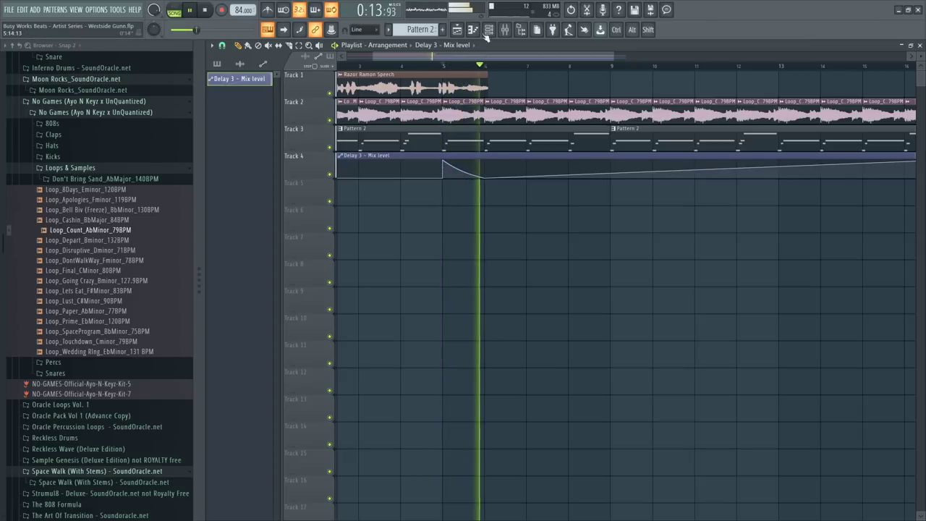
{"action": "scroll", "coordinate": [488, 72], "scroll_direction": "down", "scroll_amount": 2}
{"action": "key", "text": "space"}
{"action": "scroll", "coordinate": [488, 72], "scroll_direction": "down", "scroll_amount": 2}
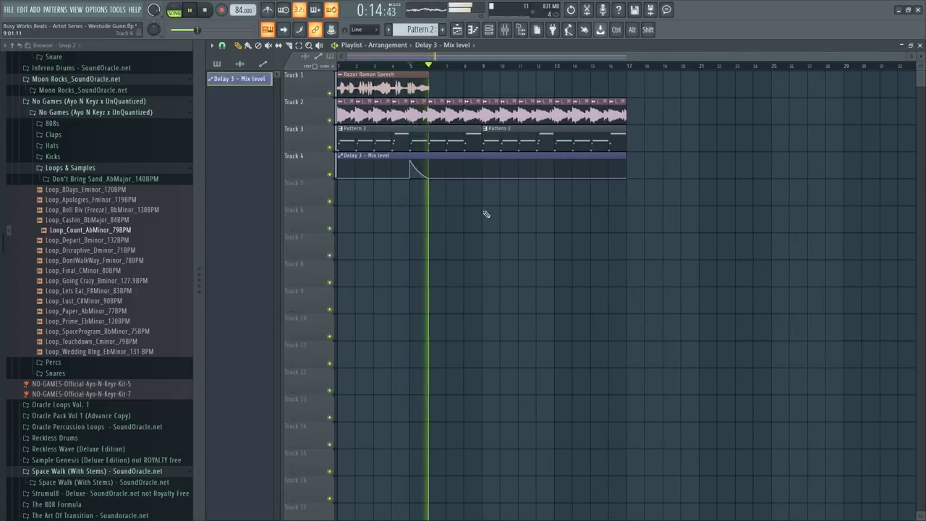
{"action": "key", "text": "ctrl+s"}
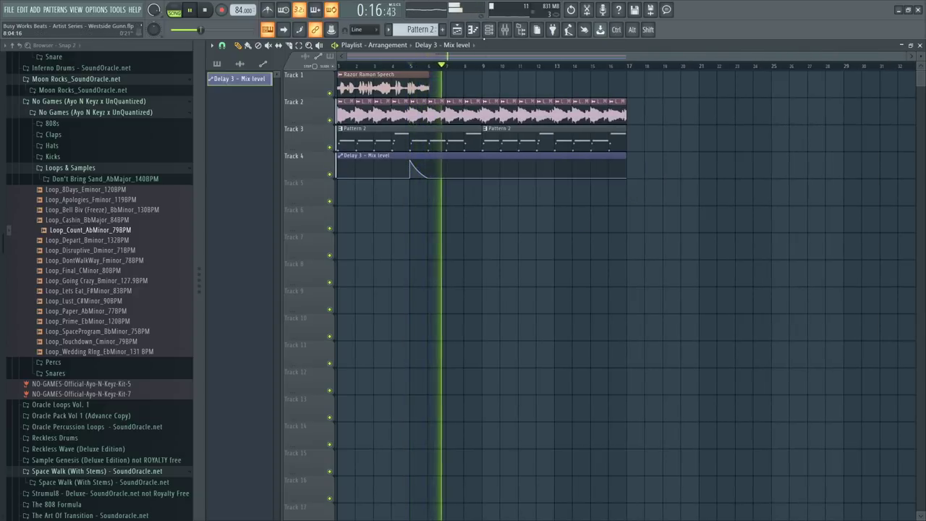
{"action": "key", "text": "space"}
Shorten the Delay 3 mix level clip on Track 4 so it ends at bar 7
{"action": "left_click", "coordinate": [489, 29]}
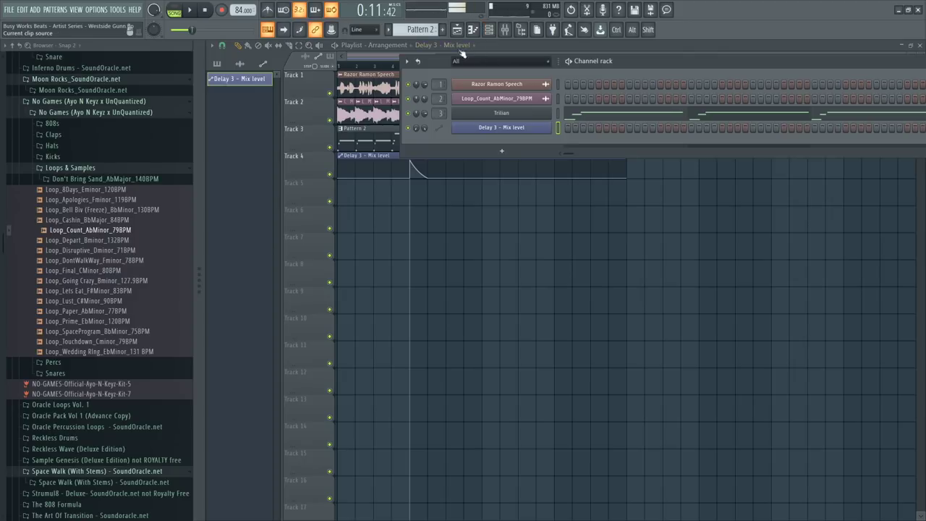
{"action": "scroll", "coordinate": [426, 29], "scroll_direction": "down", "scroll_amount": 2}
{"action": "scroll", "coordinate": [426, 29], "scroll_direction": "up", "scroll_amount": 2}
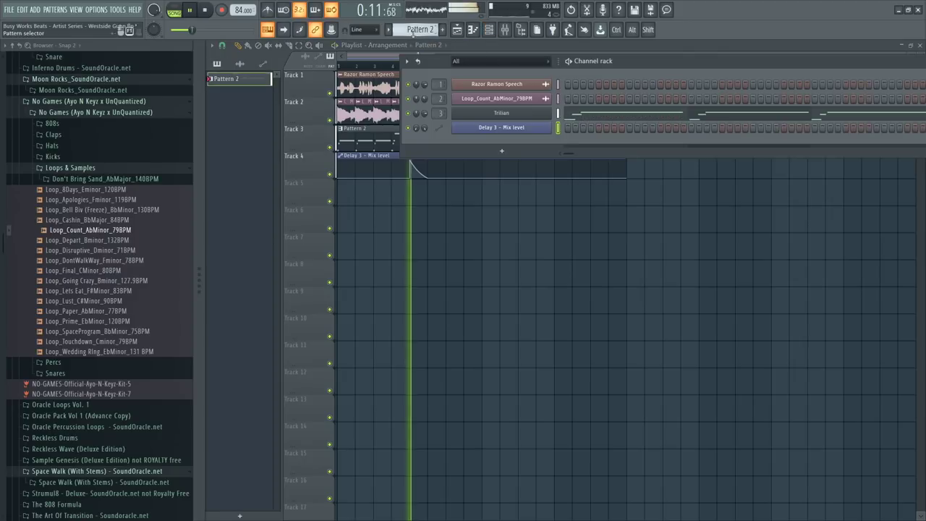
{"action": "key", "text": "F6"}
{"action": "left_click_drag", "start_coordinate": [626, 157], "coordinate": [446, 158]}
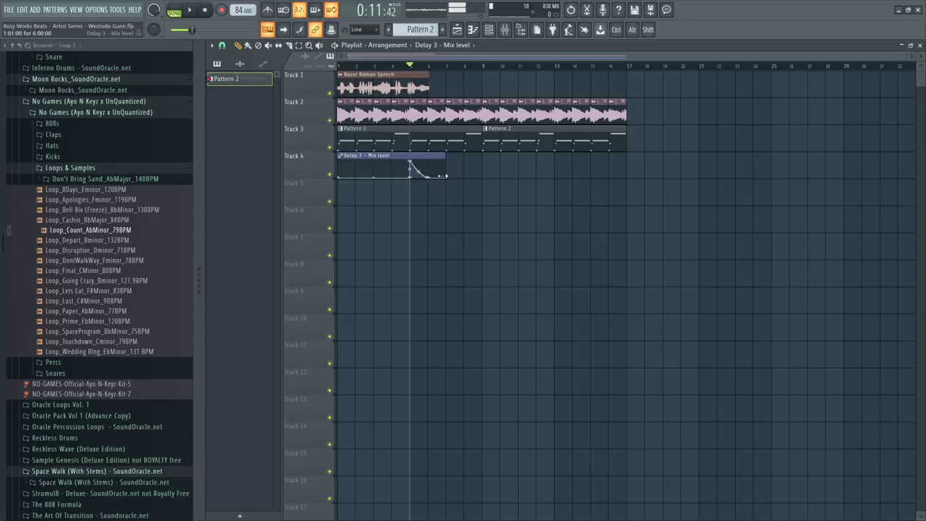
Play the end of the speech from bar 5 and slice its Track 1 clip just past the middle of that bar
{"action": "left_click", "coordinate": [428, 65]}
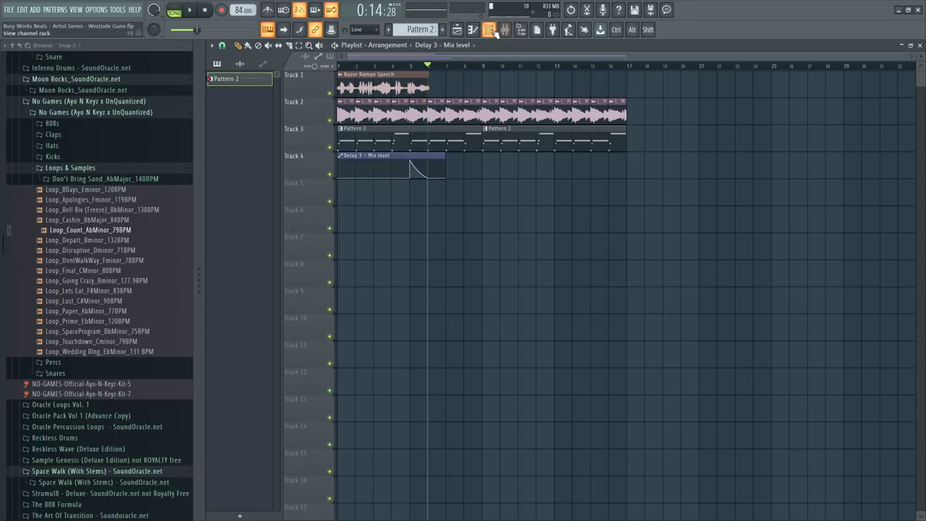
{"action": "left_click", "coordinate": [489, 30]}
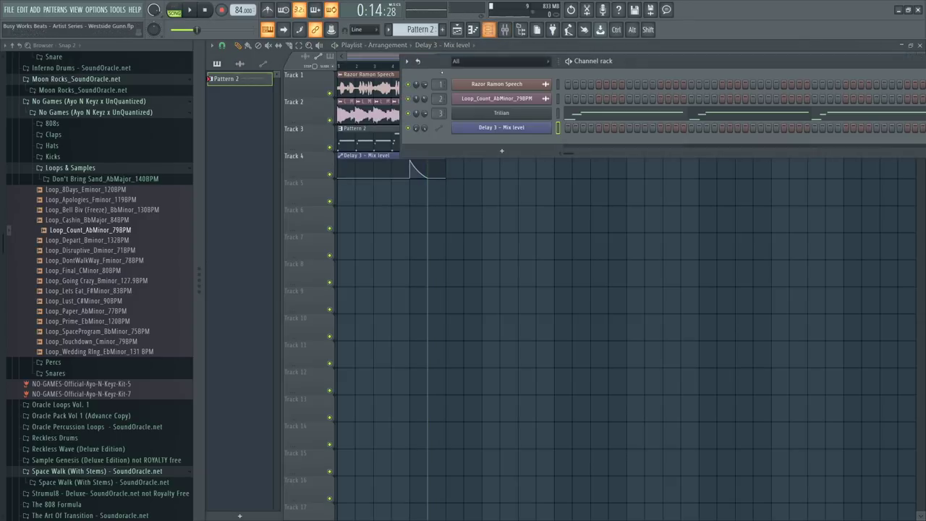
{"action": "key", "text": "F6"}
{"action": "left_click", "coordinate": [411, 67]}
{"action": "scroll", "coordinate": [414, 67], "scroll_direction": "up", "scroll_amount": 5}
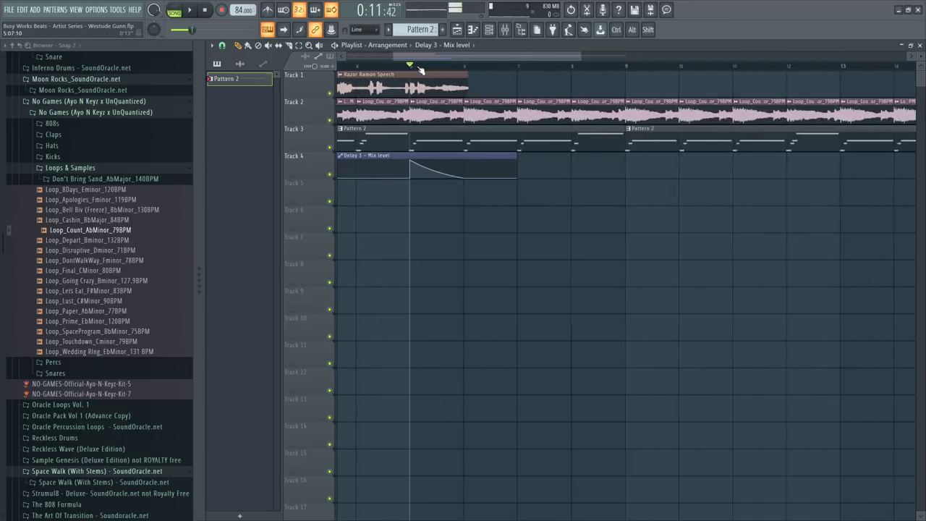
{"action": "left_click", "coordinate": [460, 70]}
{"action": "key", "text": "space"}
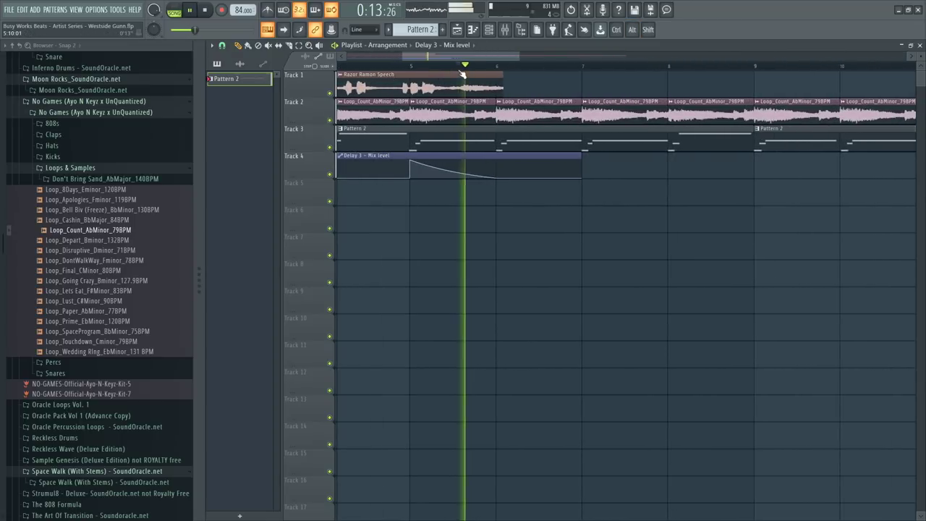
{"action": "key", "text": "space"}
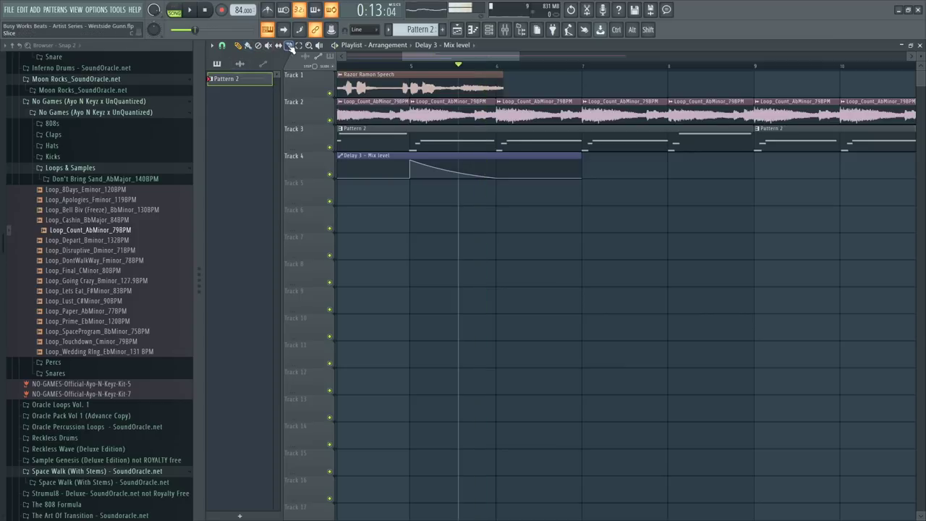
{"action": "left_click", "coordinate": [414, 68]}
{"action": "key", "text": "space"}
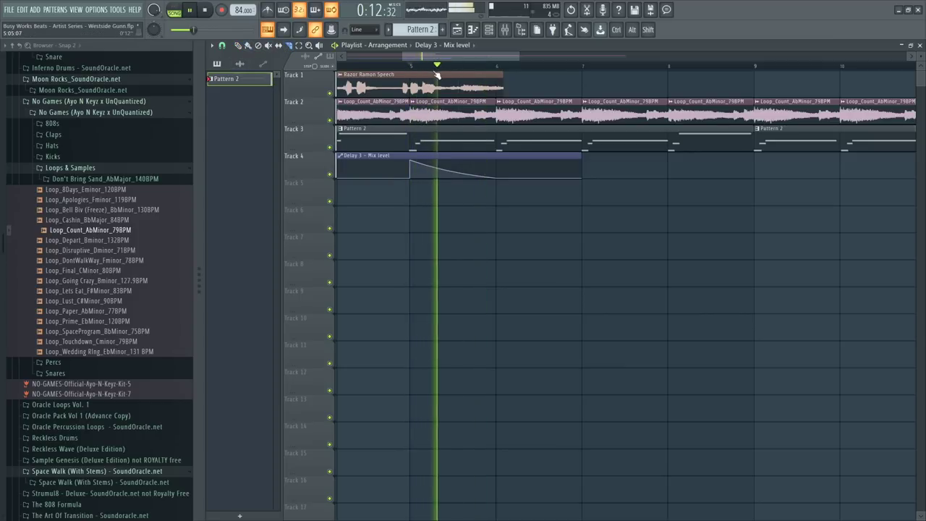
{"action": "key", "text": "space"}
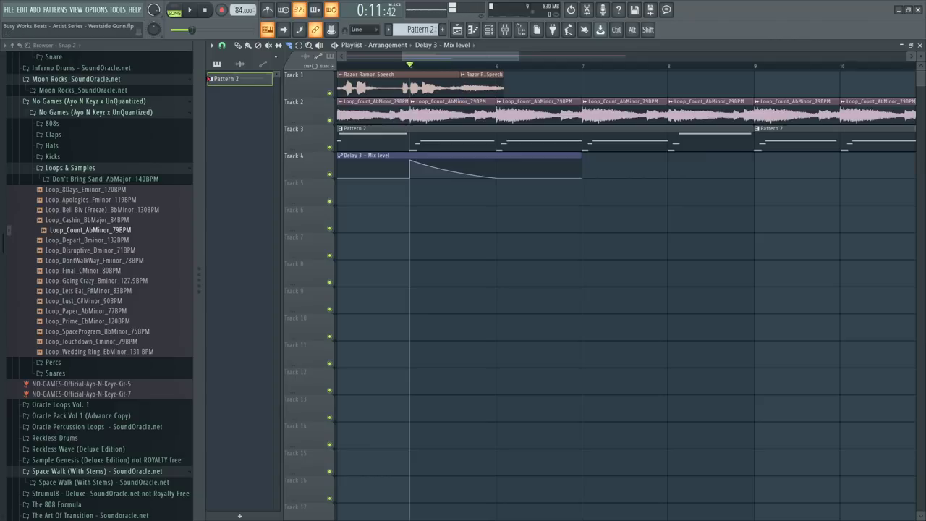
Copy the sliced-off tail of the speech to bar 7 on Track 1 and align its start with the bar line
{"action": "left_click_drag", "start_coordinate": [478, 83], "coordinate": [607, 77]}
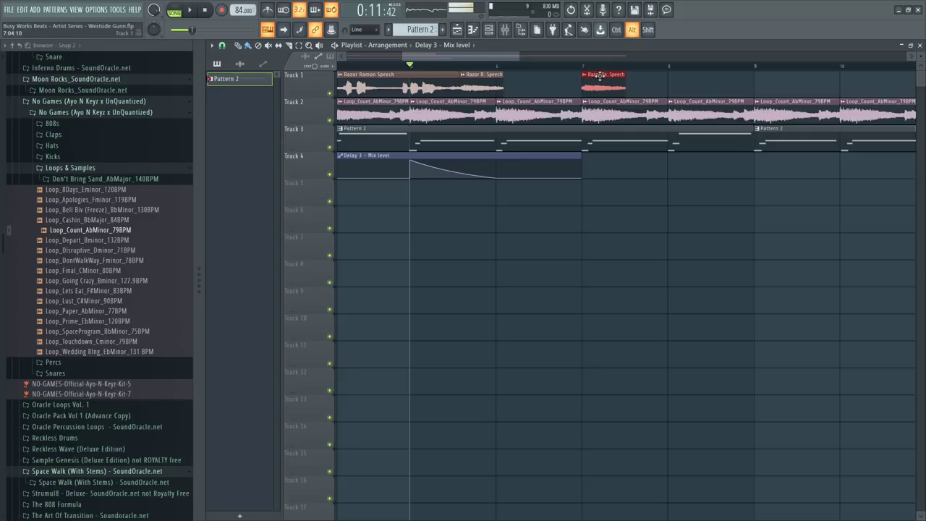
{"action": "key", "text": "ctrl+alt+z"}
{"action": "key", "text": "ctrl+alt+z"}
{"action": "key", "text": "ctrl+alt+z"}
{"action": "key", "text": "ctrl+alt+z"}
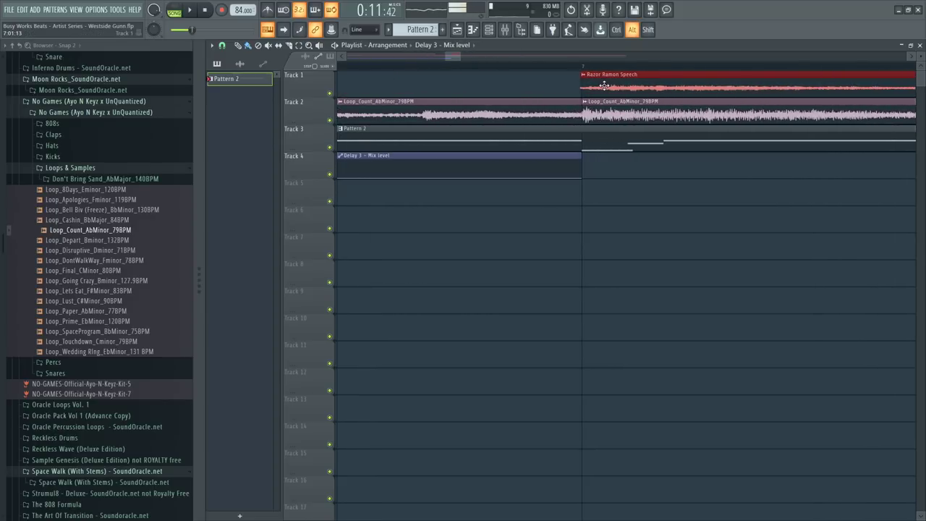
{"action": "key", "text": "ctrl+shift+z"}
{"action": "key", "text": "ctrl+shift+z"}
{"action": "key", "text": "ctrl+shift+z"}
{"action": "key", "text": "ctrl+shift+z"}
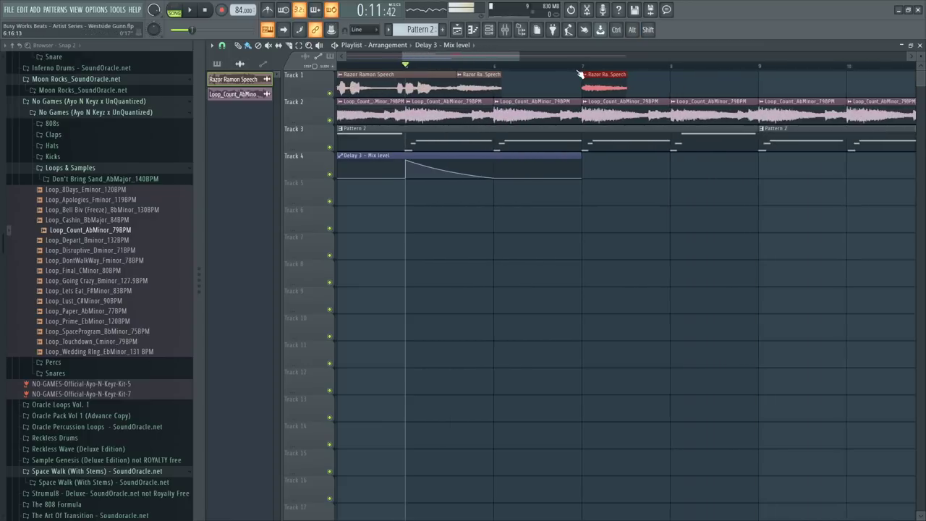
Make the speech clip at bar 7 unique, stretch it to a length of one bar and play it
{"action": "left_click", "coordinate": [586, 75]}
{"action": "left_click", "coordinate": [540, 75]}
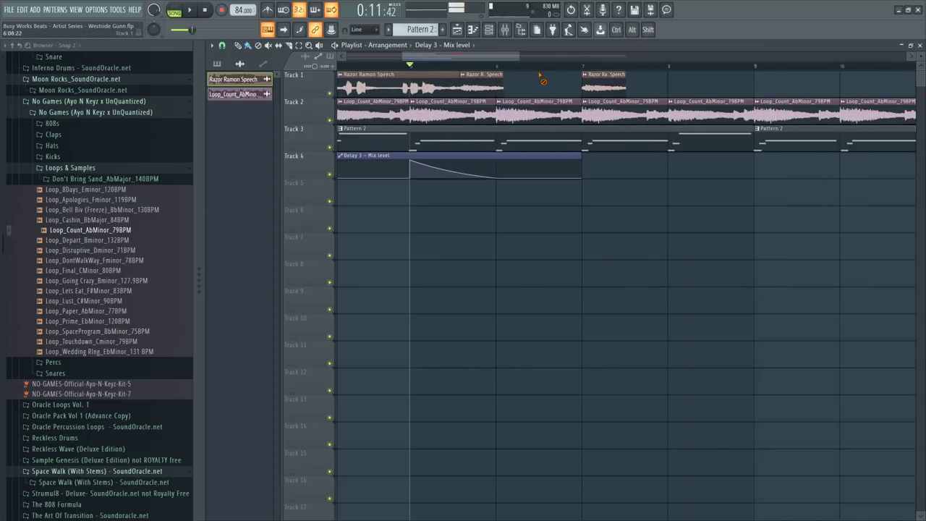
{"action": "left_click", "coordinate": [586, 75]}
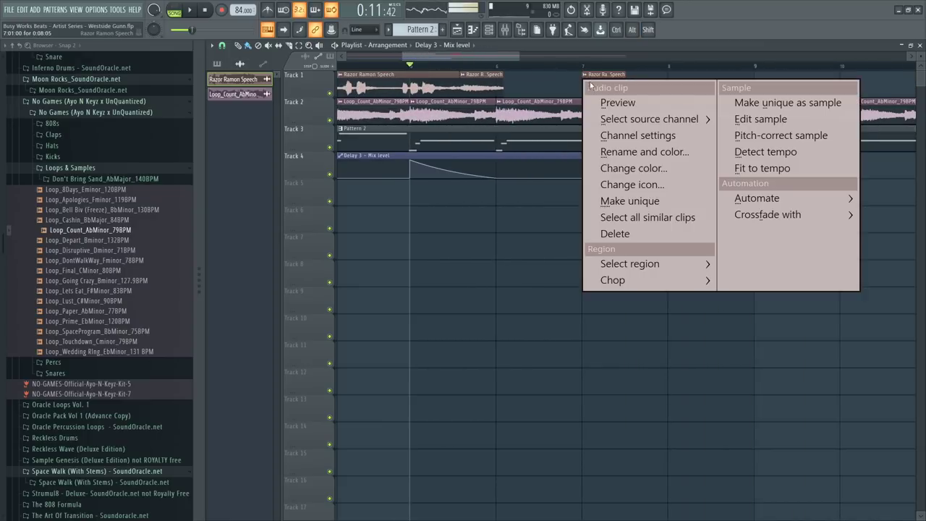
{"action": "left_click", "coordinate": [640, 201]}
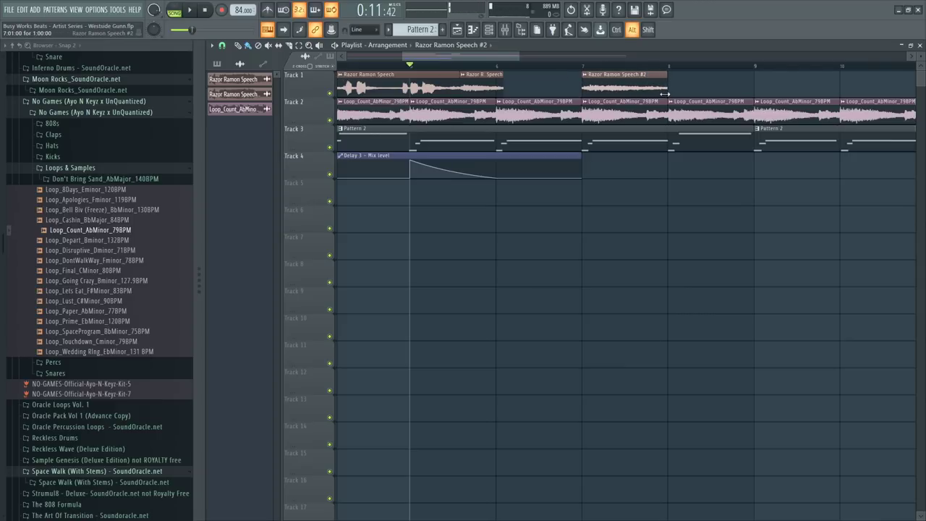
{"action": "left_click", "coordinate": [582, 67]}
{"action": "key", "text": "space"}
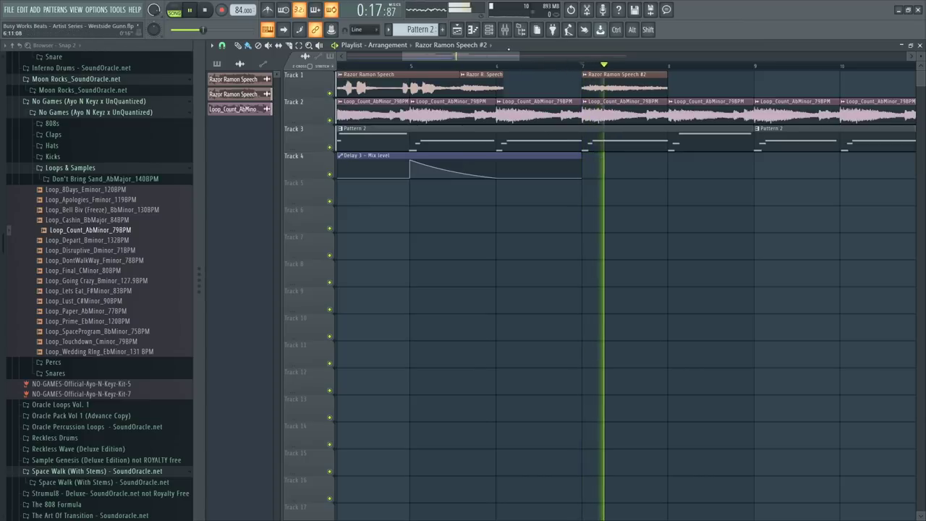
{"action": "key", "text": "space"}
Set the time stretching mode of the Razor Ramon Speech #2 channel to Stretch and play the result
{"action": "left_click", "coordinate": [490, 30]}
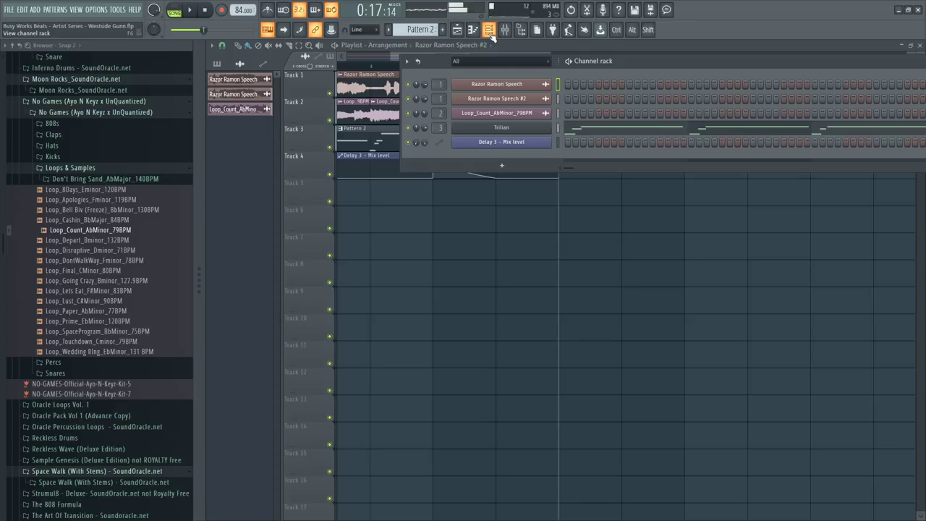
{"action": "key", "text": "space"}
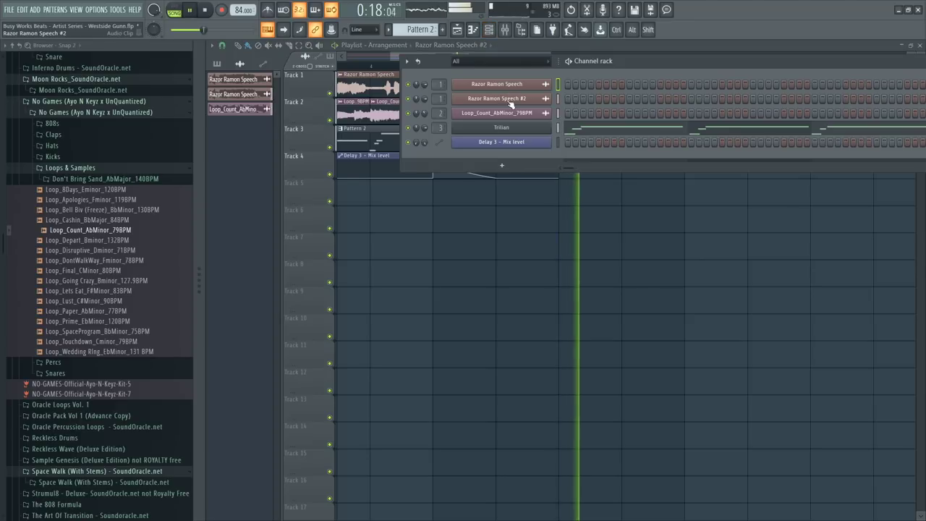
{"action": "left_click", "coordinate": [512, 98]}
{"action": "key", "text": "space"}
{"action": "left_click", "coordinate": [504, 207]}
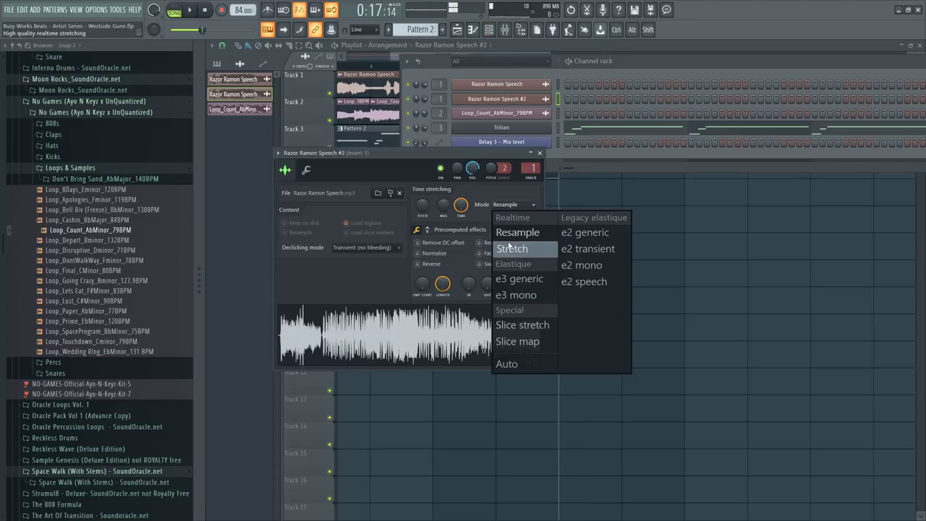
{"action": "left_click", "coordinate": [510, 248]}
{"action": "right_click", "coordinate": [671, 272]}
{"action": "key", "text": "space"}
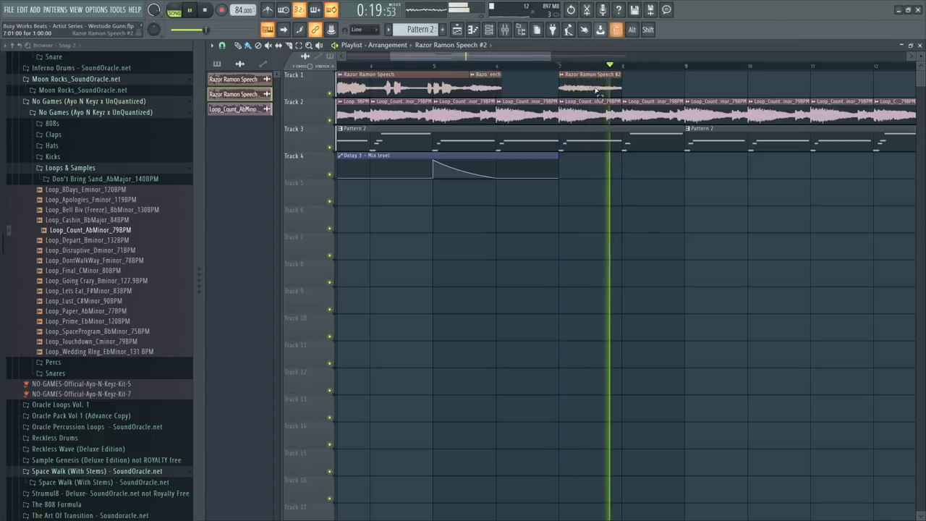
Duplicate the one-bar Razor Ramon Speech #2 clip on Track 1 so it repeats from bar 7 to bar 11
{"action": "left_click", "coordinate": [597, 88], "text": "ctrl"}
{"action": "key", "text": "space"}
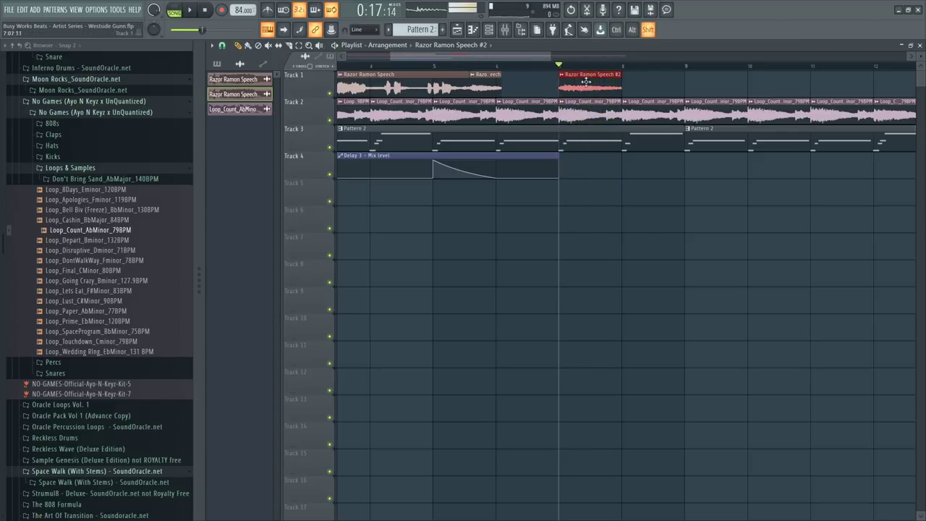
{"action": "scroll", "coordinate": [586, 82], "scroll_direction": "down", "scroll_amount": 3}
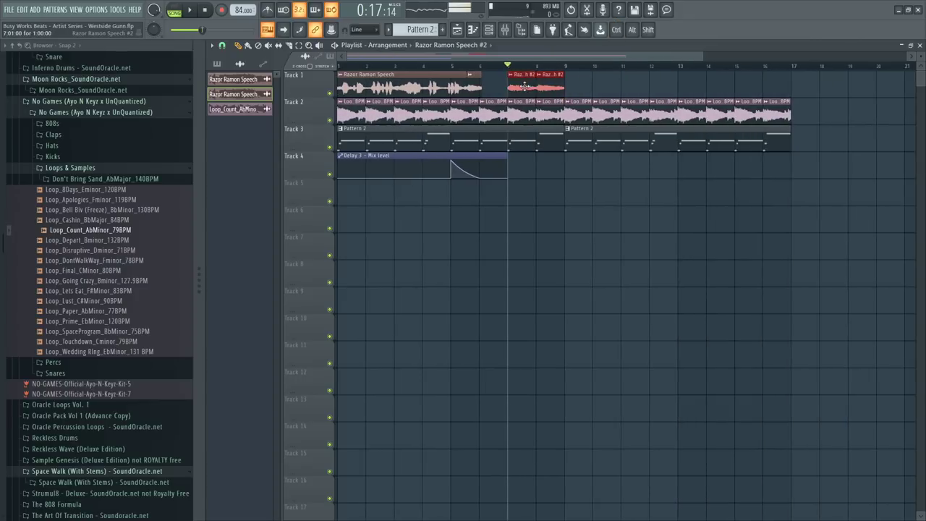
{"action": "left_click_drag", "start_coordinate": [525, 85], "coordinate": [579, 80]}
Route the Razor Ramon Speech #2 channel to mixer insert 4 and lower that insert's fader slightly
{"action": "key", "text": "F9"}
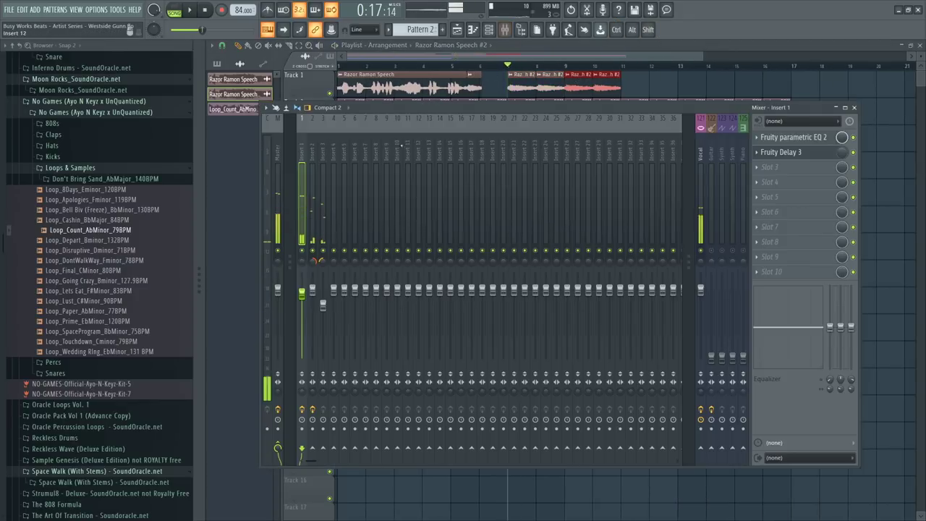
{"action": "left_click", "coordinate": [494, 29]}
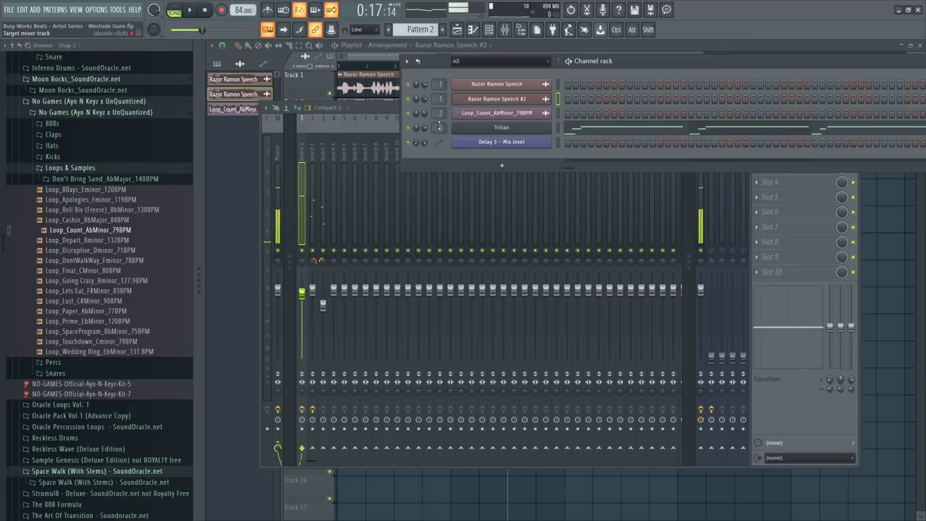
{"action": "left_click_drag", "start_coordinate": [437, 101], "coordinate": [437, 89]}
{"action": "left_click_drag", "start_coordinate": [333, 289], "coordinate": [334, 301]}
{"action": "key", "text": "space"}
Load Fruity Parametric EQ 2 on insert 4 and roll off the low end with band 1 during playback
{"action": "left_click", "coordinate": [769, 138]}
{"action": "left_click", "coordinate": [492, 131]}
{"action": "key", "text": "space"}
{"action": "left_click_drag", "start_coordinate": [309, 231], "coordinate": [341, 233]}
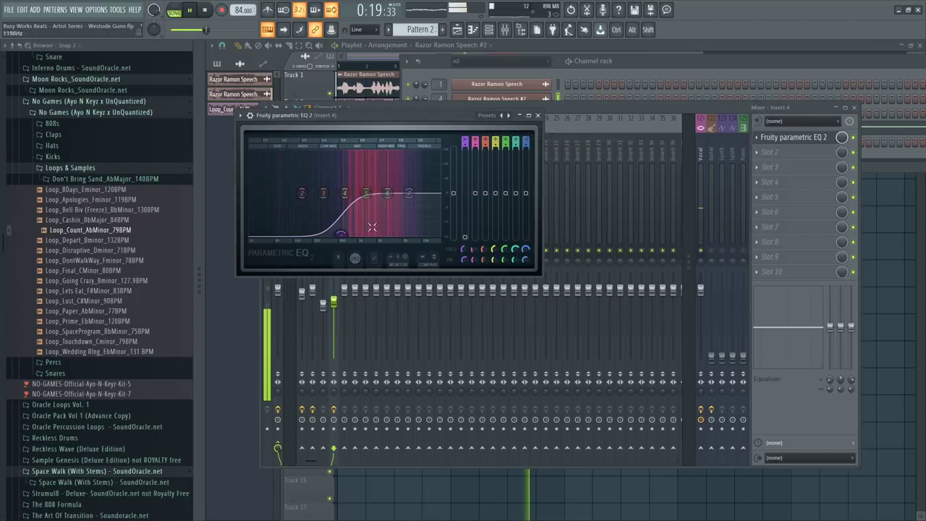
{"action": "left_click", "coordinate": [536, 117]}
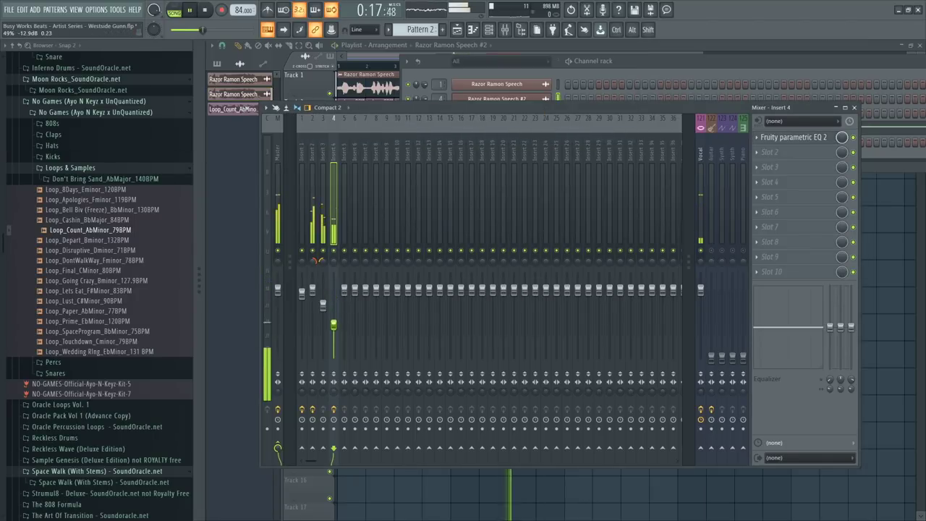
Lower the insert 4 fader further, stop playback, close the mixer and save the project
{"action": "key", "text": "space"}
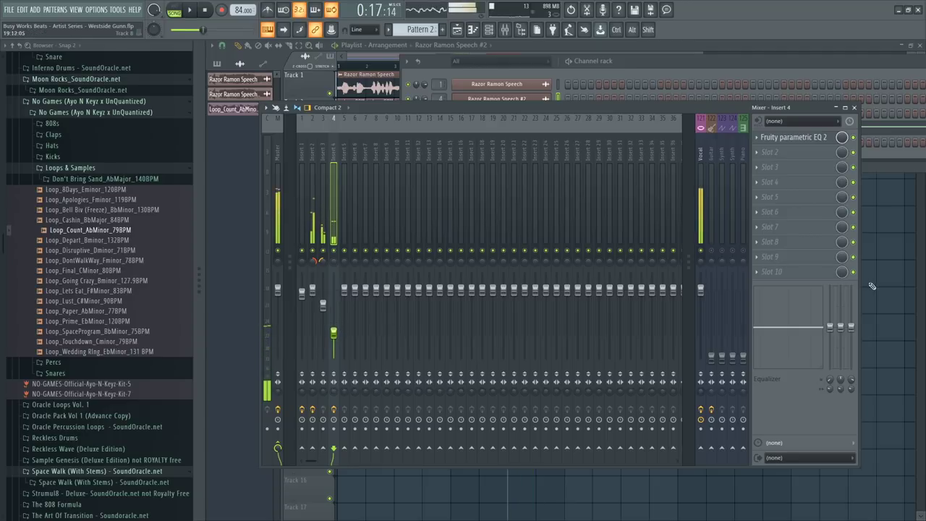
{"action": "left_click", "coordinate": [873, 286]}
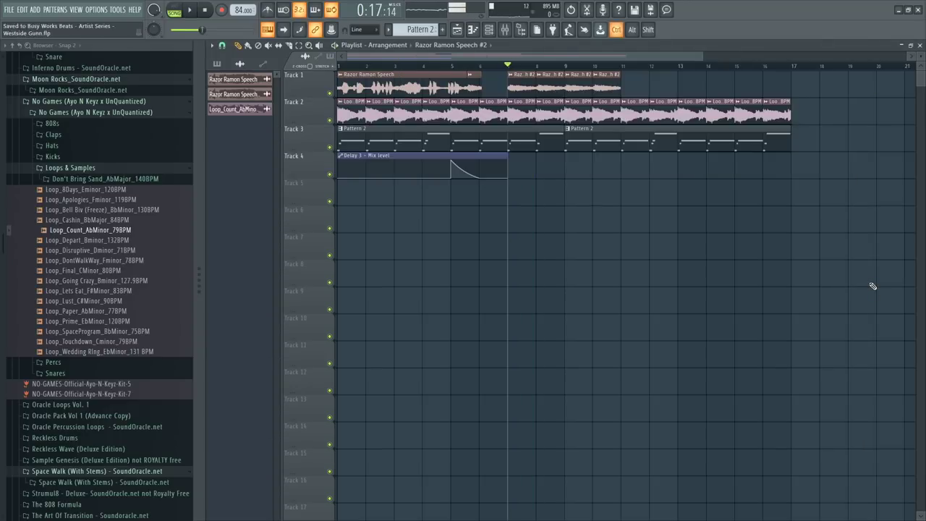
Open the !llmind BLAP-KIT VOLUME 7 folder in the sample browser while the arrangement plays
{"action": "key", "text": "space"}
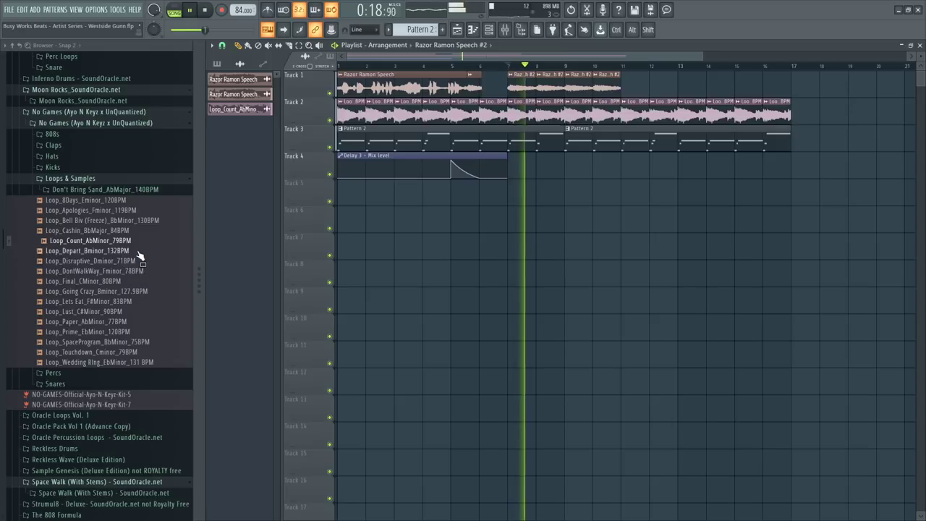
{"action": "scroll", "coordinate": [102, 199], "scroll_direction": "down", "scroll_amount": 2}
{"action": "scroll", "coordinate": [72, 153], "scroll_direction": "up", "scroll_amount": 4}
{"action": "scroll", "coordinate": [72, 173], "scroll_direction": "down", "scroll_amount": 2}
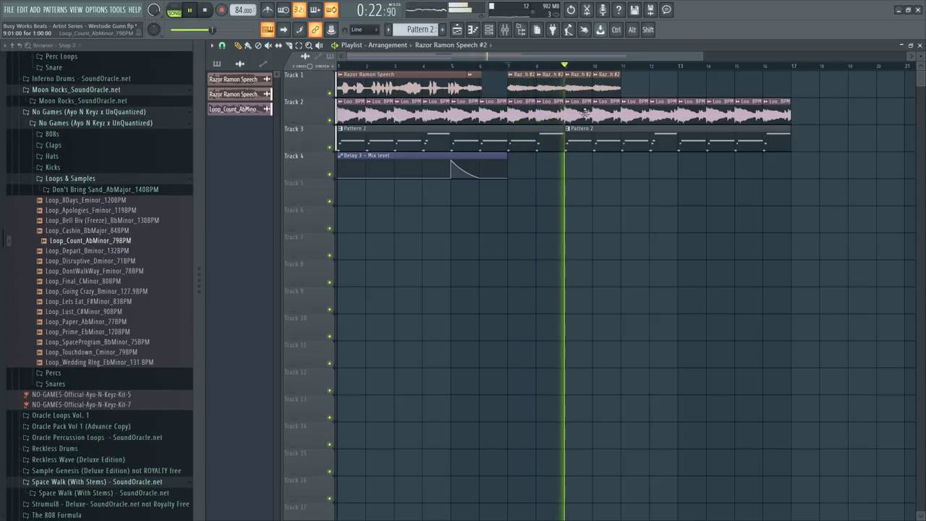
{"action": "scroll", "coordinate": [88, 215], "scroll_direction": "up", "scroll_amount": 10}
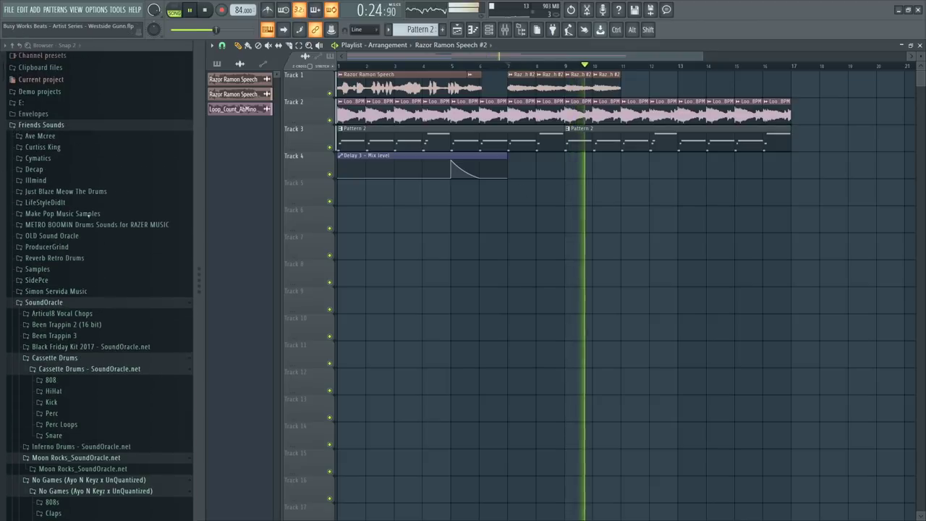
{"action": "left_click", "coordinate": [64, 227]}
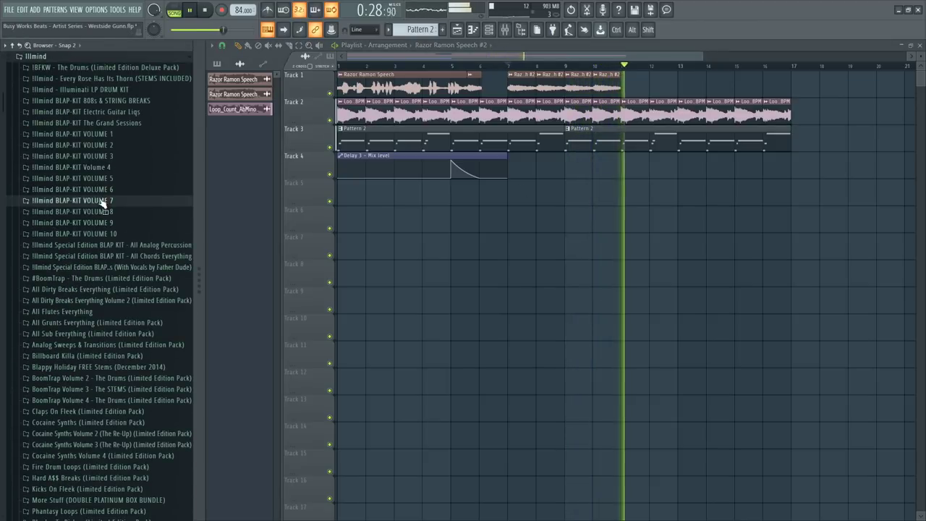
{"action": "left_click", "coordinate": [103, 202]}
Audition CLAP_EVENHEDID and DRUMBREAK_BETHLAHOO from the kit and compare them with the arrangement from bar 7
{"action": "scroll", "coordinate": [109, 209], "scroll_direction": "up", "scroll_amount": 2}
{"action": "scroll", "coordinate": [109, 181], "scroll_direction": "down", "scroll_amount": 3}
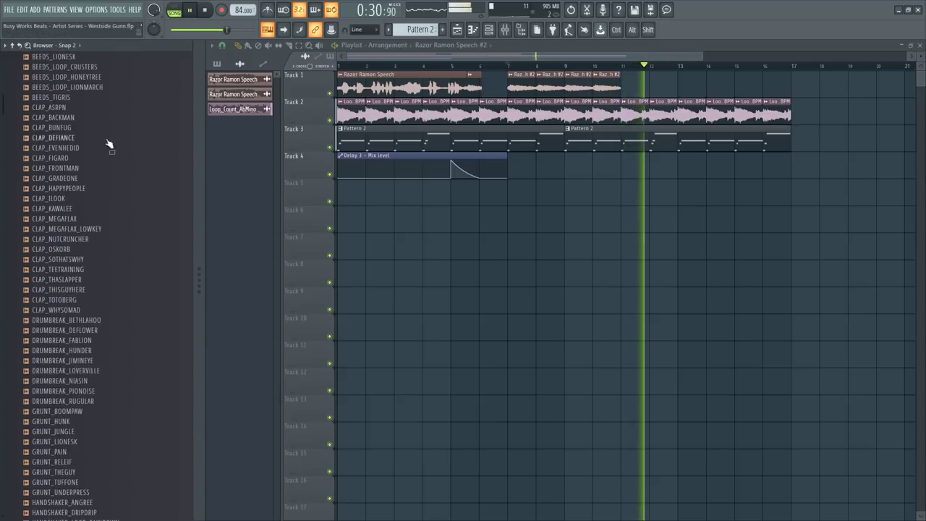
{"action": "scroll", "coordinate": [108, 145], "scroll_direction": "up", "scroll_amount": 2}
{"action": "left_click", "coordinate": [80, 208]}
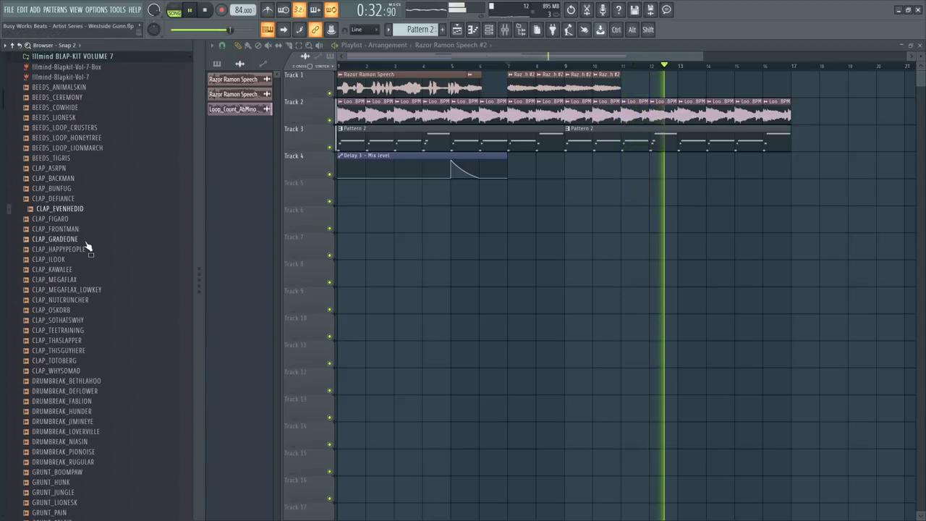
{"action": "scroll", "coordinate": [85, 239], "scroll_direction": "down", "scroll_amount": 6}
{"action": "left_click", "coordinate": [76, 218]}
{"action": "key", "text": "space"}
{"action": "left_click", "coordinate": [81, 200]}
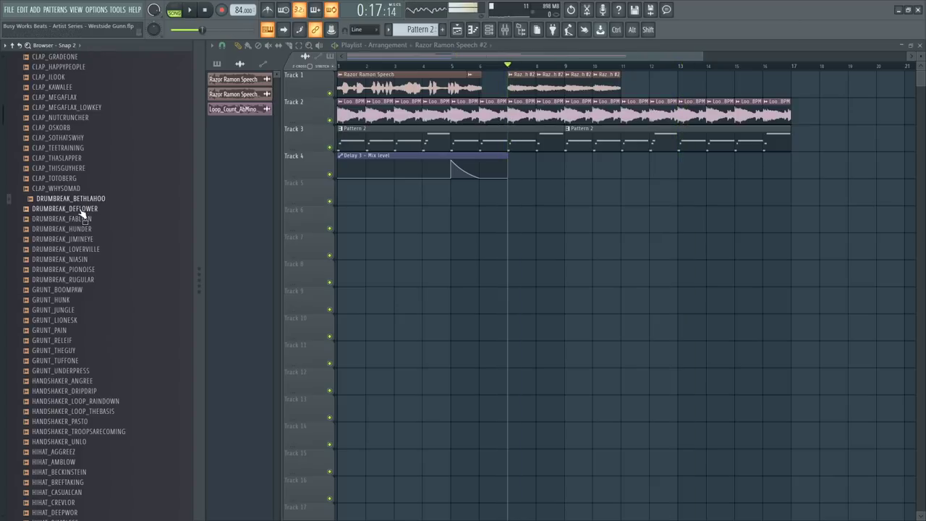
{"action": "key", "text": "space"}
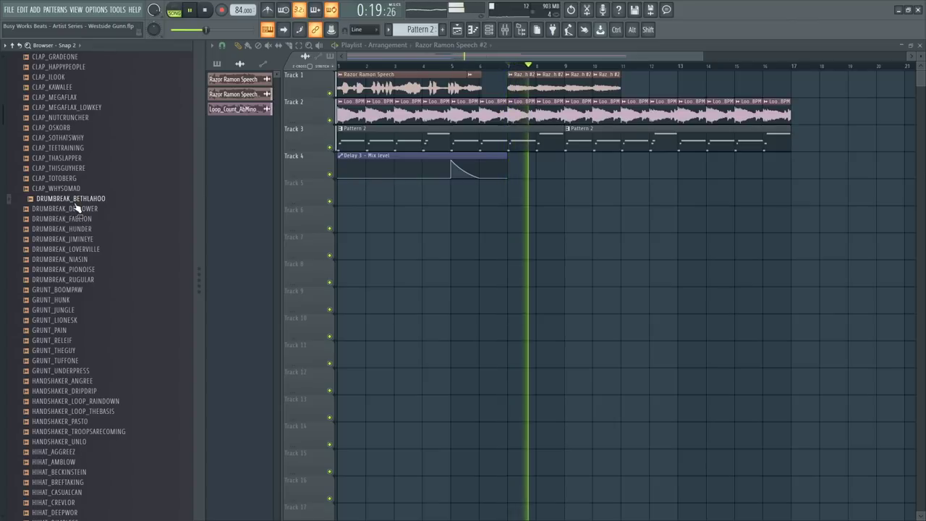
{"action": "key", "text": "space"}
{"action": "key", "text": "space"}
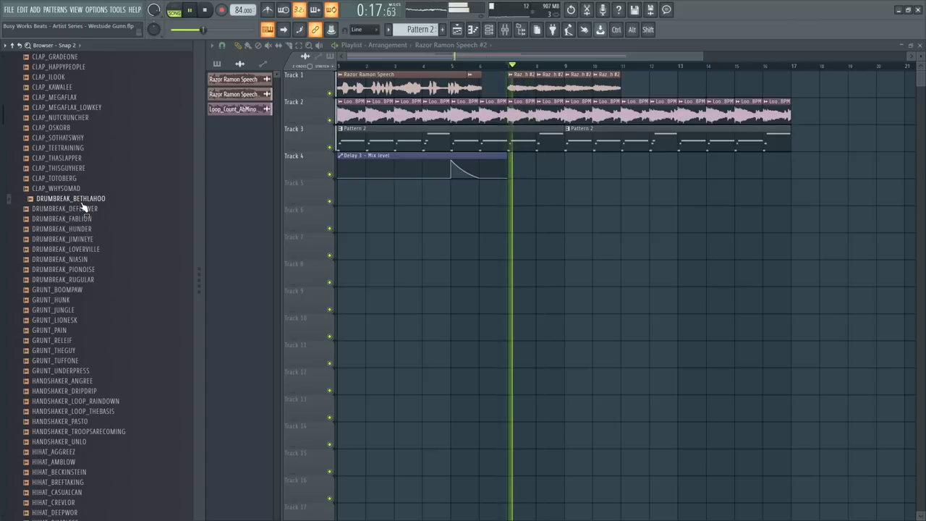
{"action": "key", "text": "space"}
Add a Slicex channel and load the DRUMBREAK_BETHLAHOO sample into it
{"action": "left_click", "coordinate": [492, 32]}
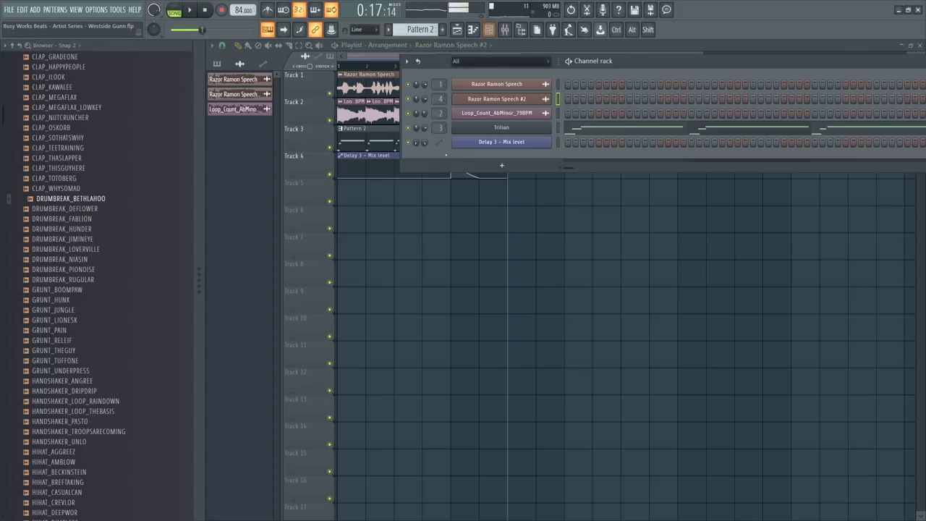
{"action": "left_click", "coordinate": [499, 168]}
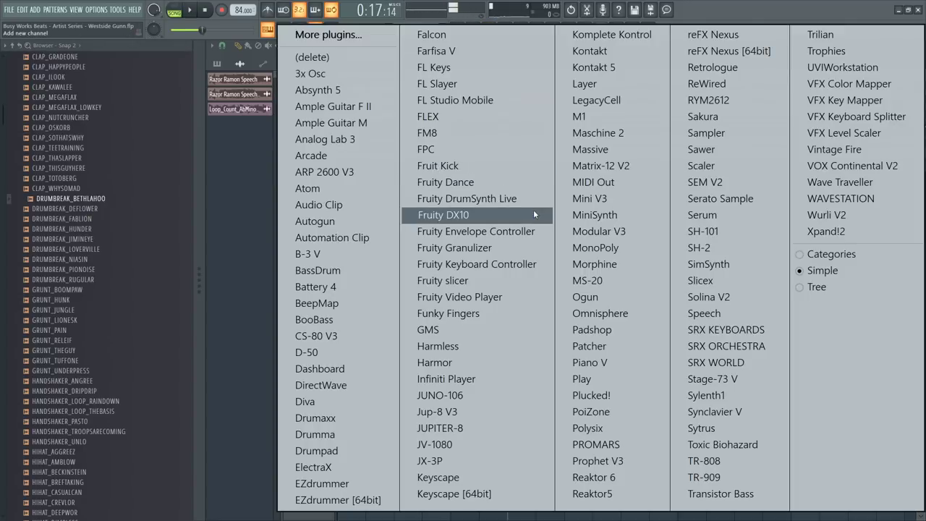
{"action": "left_click", "coordinate": [704, 280]}
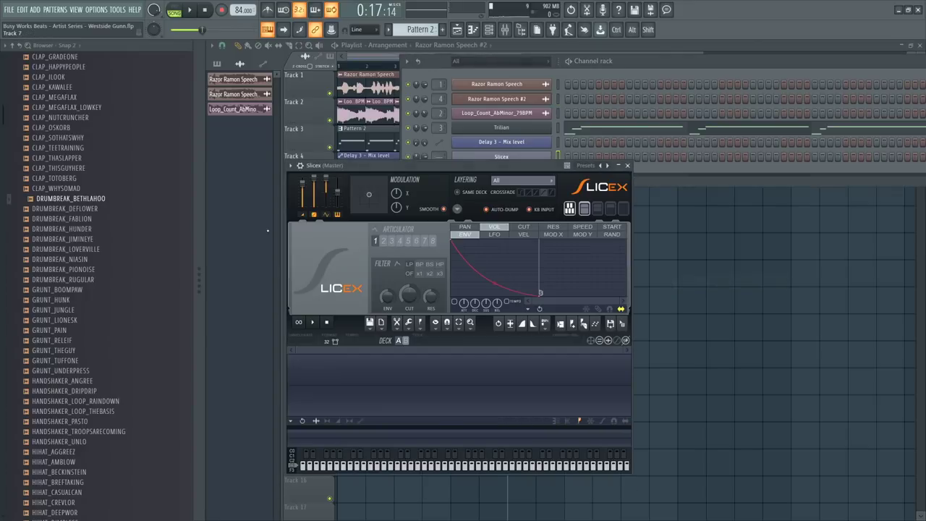
{"action": "left_click_drag", "start_coordinate": [181, 278], "coordinate": [388, 395]}
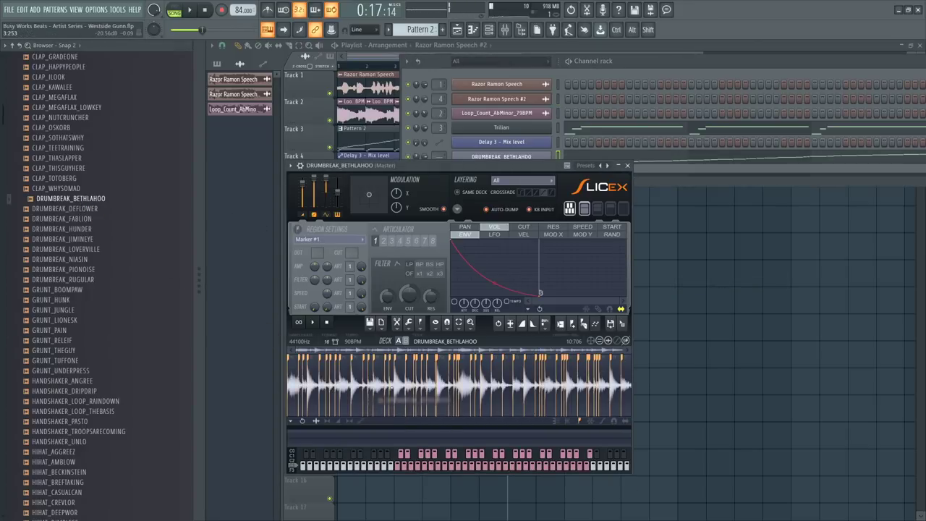
Cut the auto-dumped slice notes of DRUMBREAK_BETHLAHOO out of Pattern 2 and create an empty Pattern 3
{"action": "left_click", "coordinate": [579, 62]}
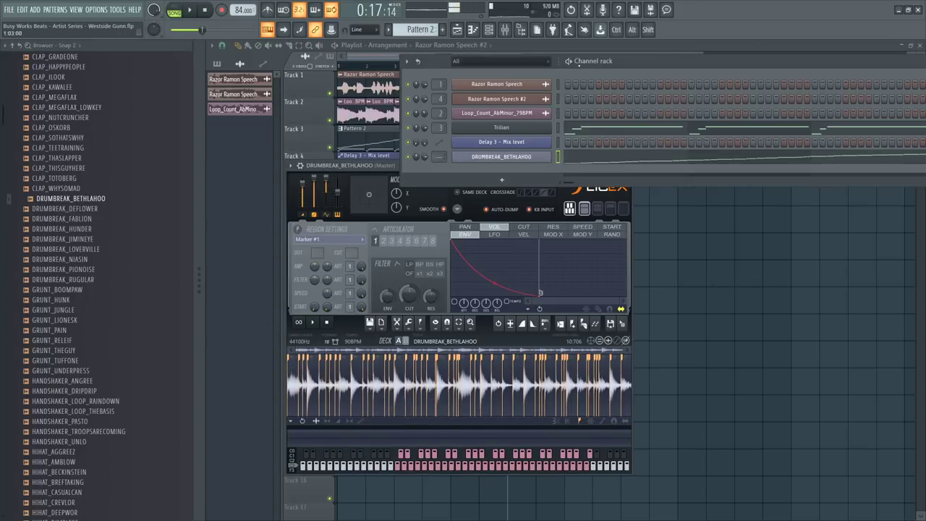
{"action": "key", "text": "ctrl+x"}
{"action": "left_click", "coordinate": [442, 30]}
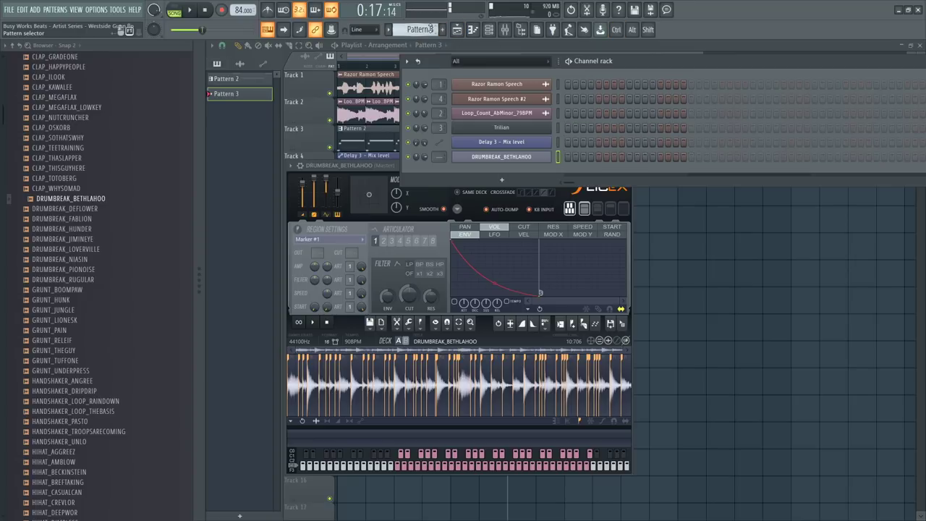
Route the DRUMBREAK_BETHLAHOO channel to mixer insert 5 and return to the playlist
{"action": "key", "text": "ctrl+v"}
{"action": "key", "text": "ctrl+z"}
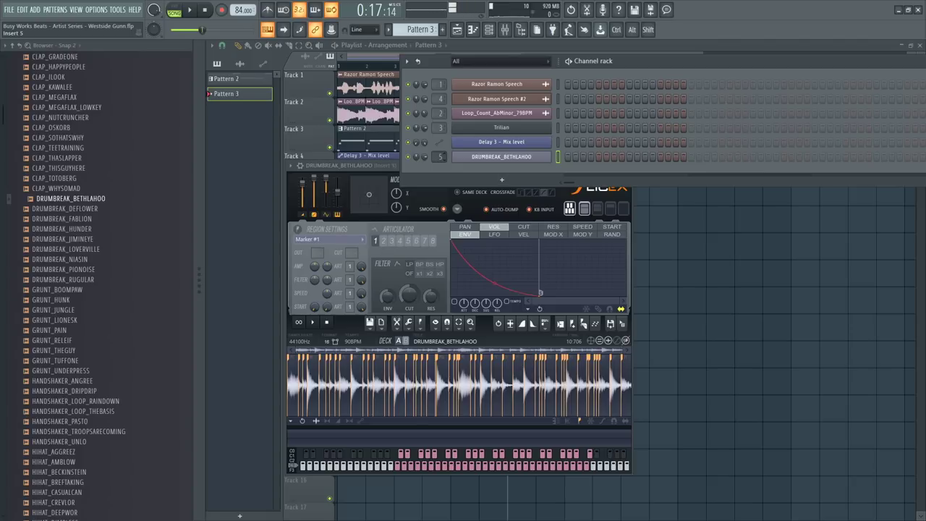
{"action": "left_click", "coordinate": [722, 301]}
Place a three-bar Pattern 3 clip on Track 5 at bar 7 and open the DRUMBREAK_BETHLAHOO piano roll
{"action": "left_click_drag", "start_coordinate": [531, 196], "coordinate": [585, 202]}
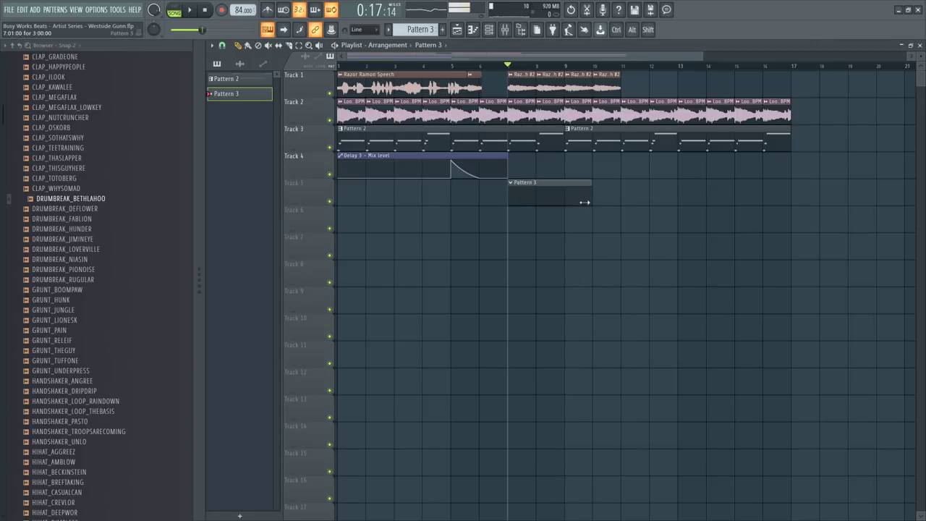
{"action": "left_click", "coordinate": [489, 29]}
{"action": "right_click", "coordinate": [551, 154]}
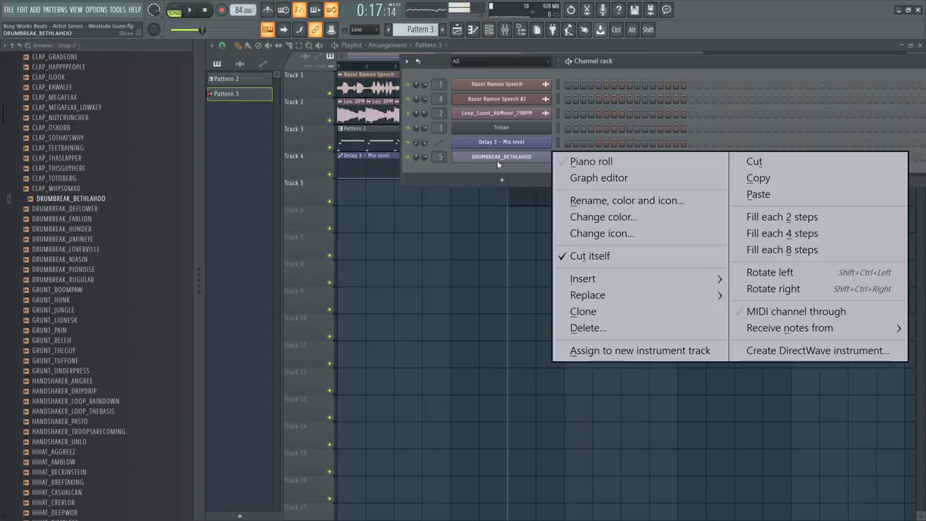
{"action": "left_click", "coordinate": [571, 161]}
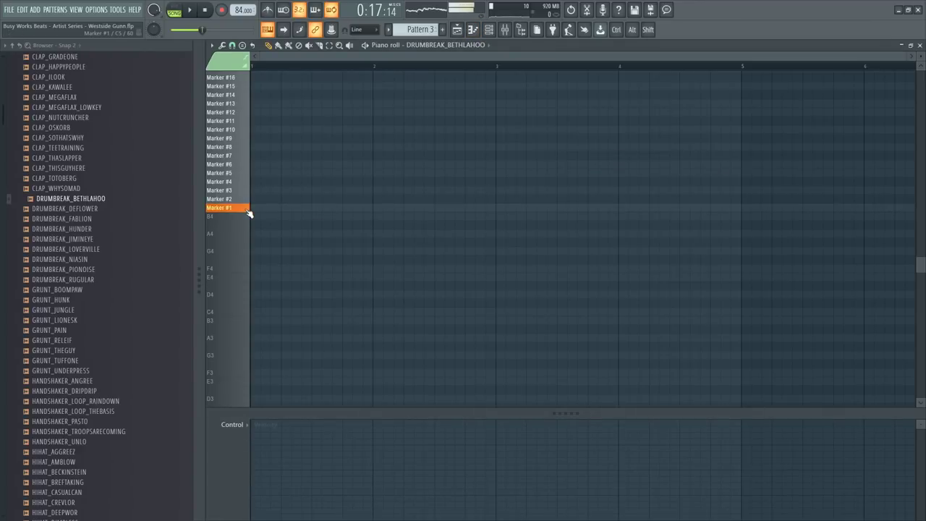
Audition the drum break slices from Marker #1 up to Marker #6 against the arrangement
{"action": "key", "text": "space"}
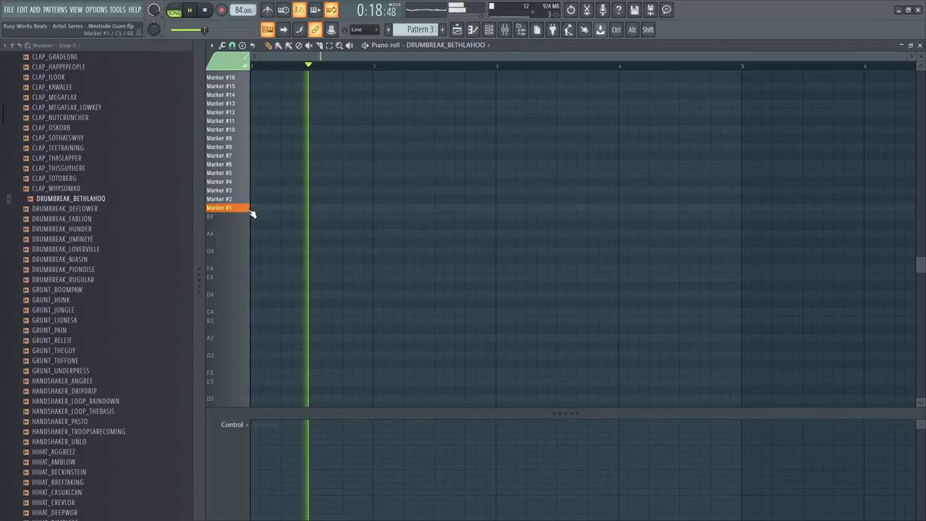
{"action": "key", "text": "space"}
{"action": "key", "text": "space"}
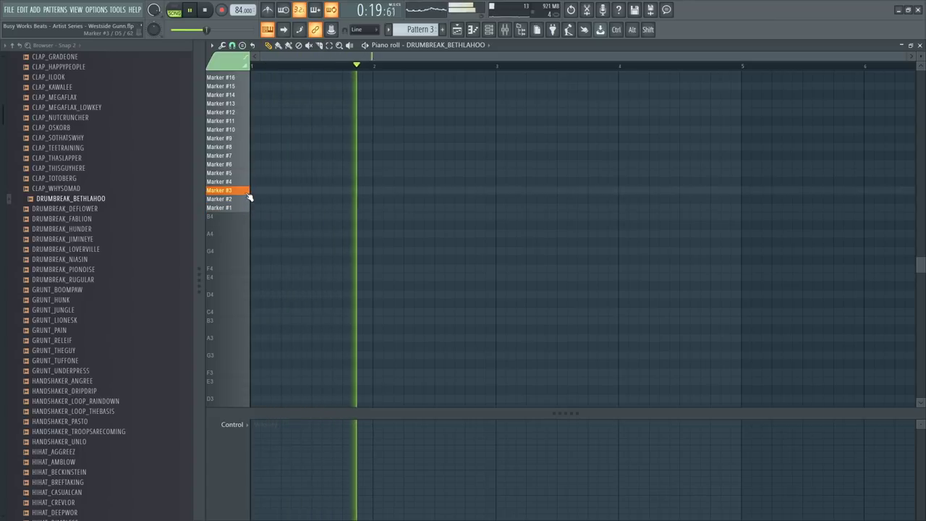
{"action": "left_click", "coordinate": [247, 183]}
{"action": "left_click", "coordinate": [247, 175]}
{"action": "left_click", "coordinate": [247, 167]}
{"action": "left_click", "coordinate": [248, 174]}
{"action": "key", "text": "space"}
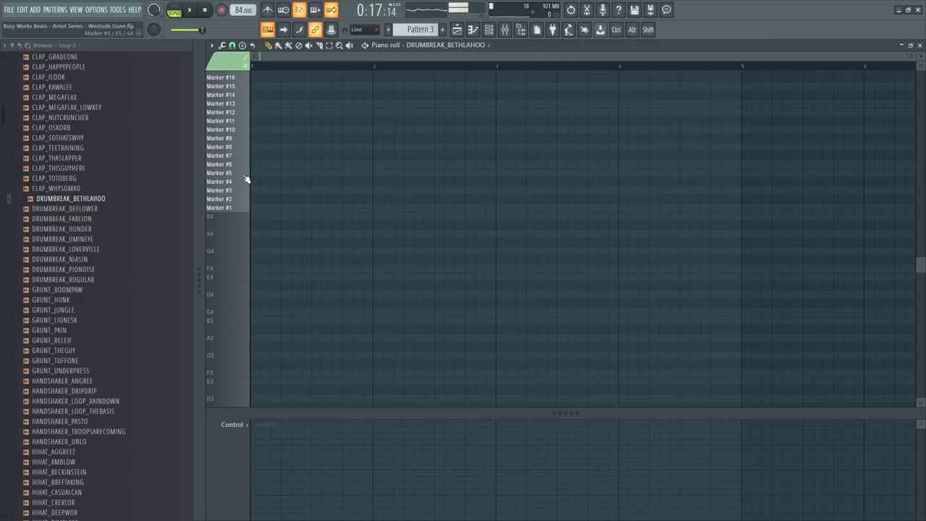
{"action": "key", "text": "space"}
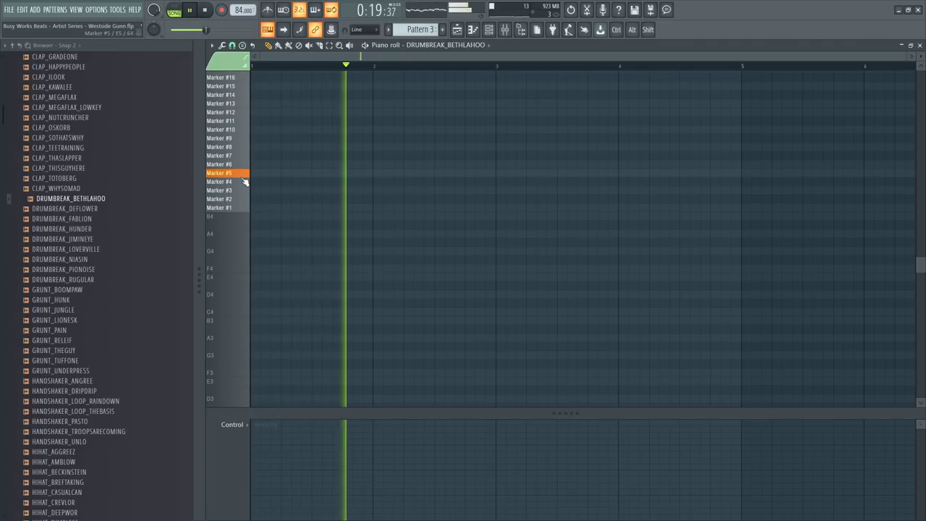
{"action": "key", "text": "space"}
Place a one-beat Marker #5 note on beat 1 and a Marker #4 note on beat 2, and play them
{"action": "left_click", "coordinate": [249, 182]}
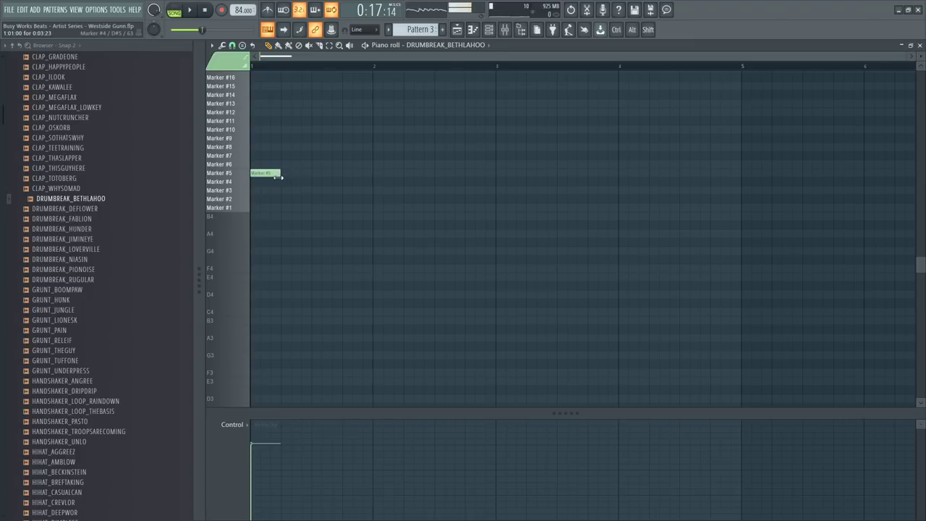
{"action": "left_click", "coordinate": [277, 177]}
{"action": "left_click", "coordinate": [282, 182]}
{"action": "key", "text": "space"}
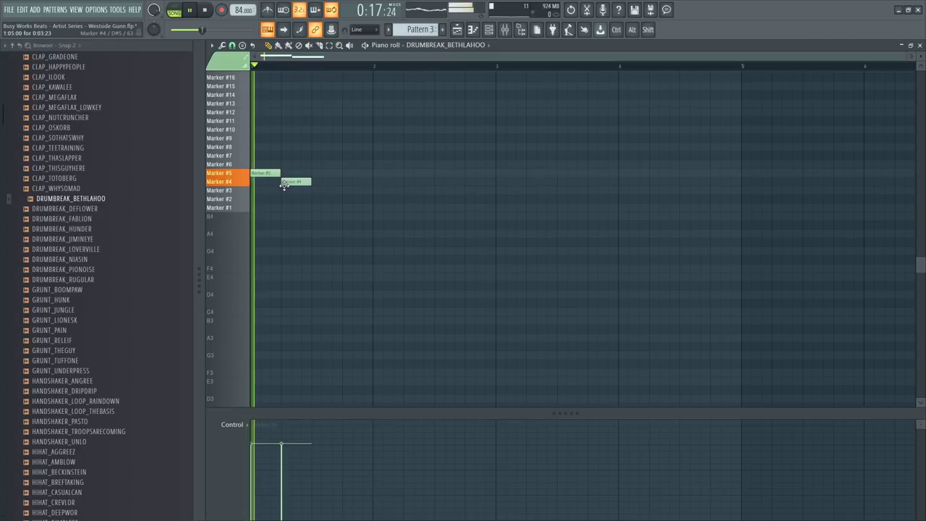
{"action": "key", "text": "space"}
Shorten the Marker #4 note and add a short Marker #10 note with reduced velocity directly after it
{"action": "left_click_drag", "start_coordinate": [304, 192], "coordinate": [304, 162]}
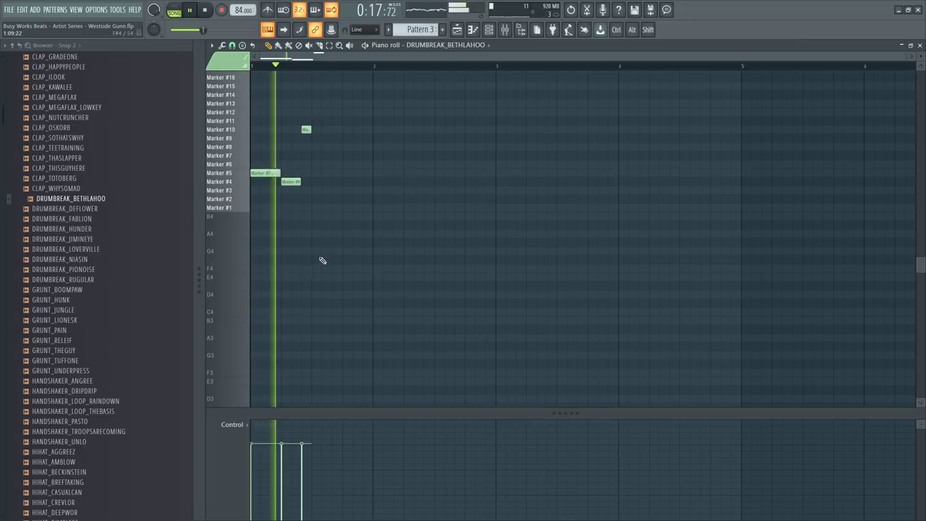
{"action": "key", "text": "space"}
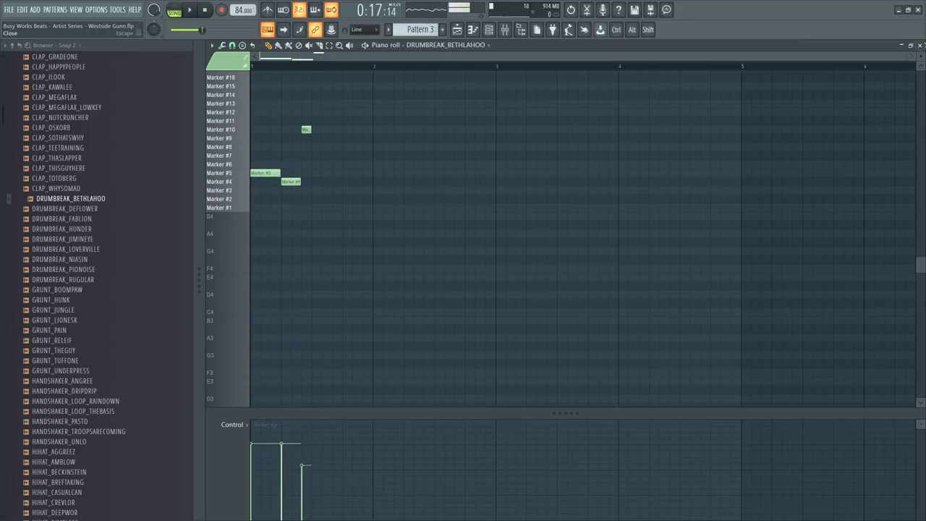
Play the drum slices with the arrangement from the channel rack and reopen the DRUMBREAK_BETHLAHOO piano roll
{"action": "left_click", "coordinate": [919, 45]}
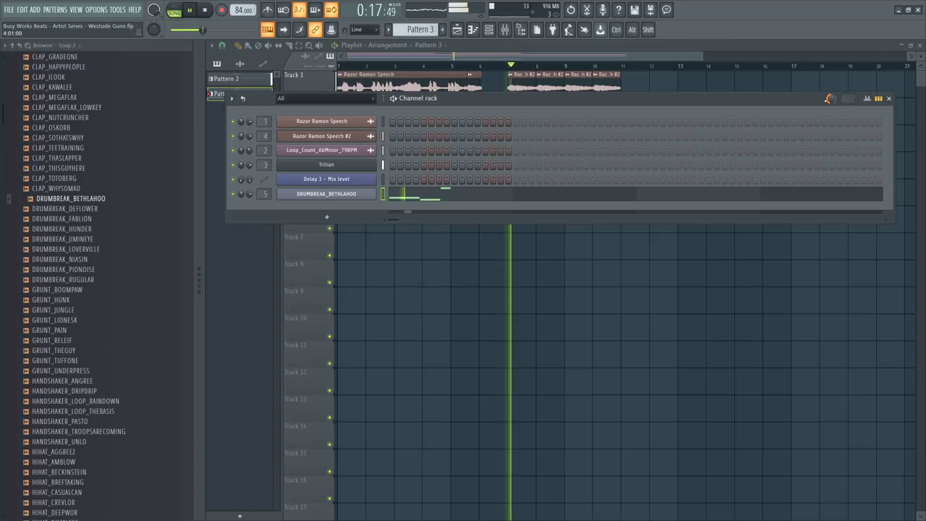
{"action": "left_click", "coordinate": [471, 196]}
{"action": "key", "text": "space"}
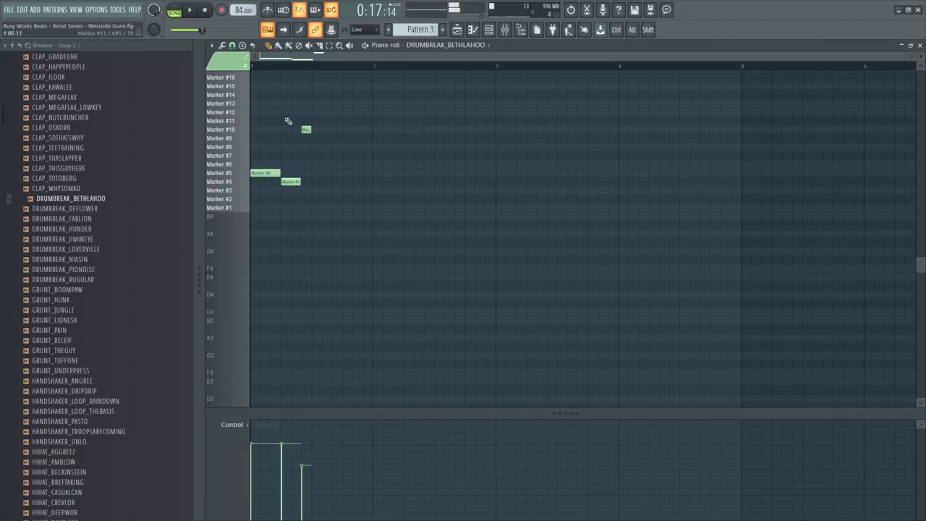
Delete the short Marker #10 note, add a short Marker #4 note shortly after the existing Marker #4 note, and play the slices
{"action": "left_click", "coordinate": [232, 46]}
{"action": "left_click", "coordinate": [254, 269]}
{"action": "key", "text": "space"}
{"action": "key", "text": "space"}
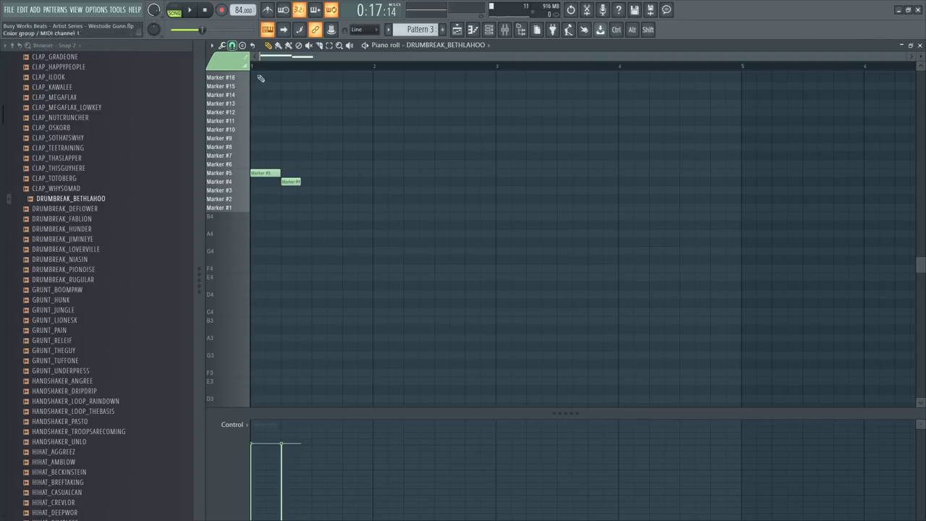
{"action": "scroll", "coordinate": [289, 68], "scroll_direction": "up", "scroll_amount": 3}
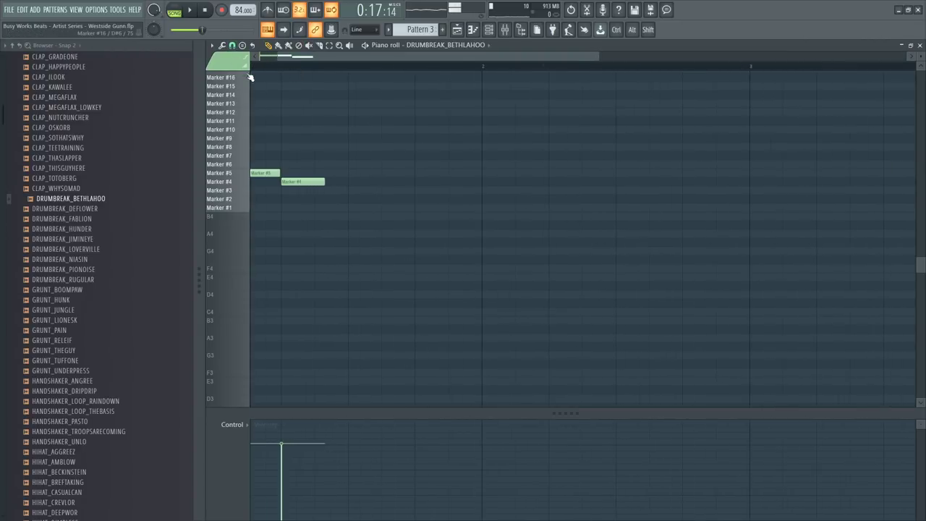
{"action": "left_click", "coordinate": [232, 46]}
{"action": "left_click", "coordinate": [295, 240]}
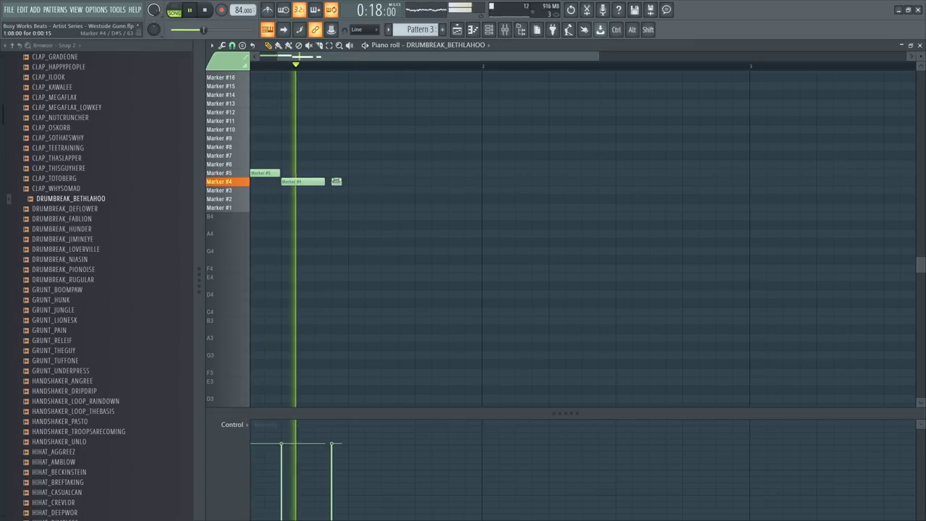
{"action": "key", "text": "space"}
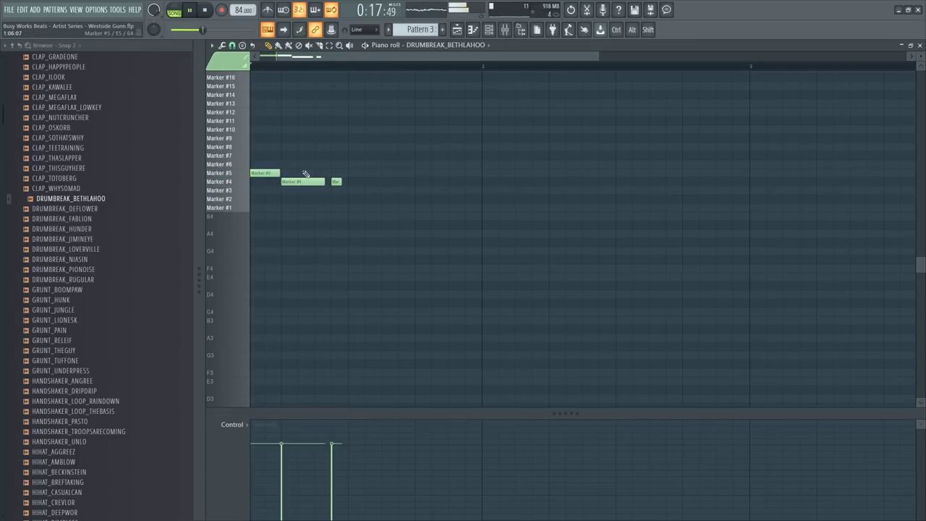
Add a short Marker #5 note directly after the first Marker #5 note and reduce its velocity to about 61%
{"action": "mouse_move", "coordinate": [310, 171]}
{"action": "left_mouse_down"}
{"action": "mouse_move", "coordinate": [284, 172]}
{"action": "mouse_move", "coordinate": [315, 172]}
{"action": "left_mouse_up"}
{"action": "left_click", "coordinate": [303, 172]}
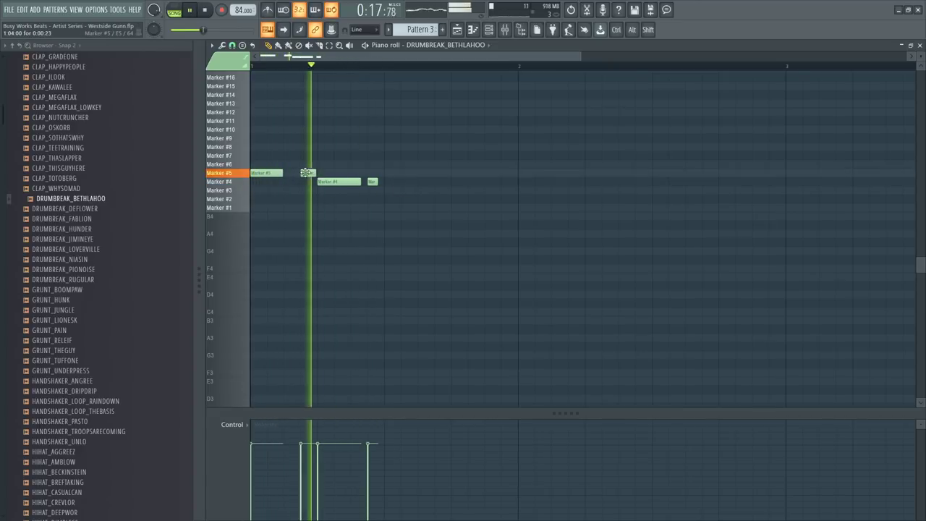
{"action": "mouse_move", "coordinate": [305, 172]}
{"action": "left_mouse_down"}
{"action": "mouse_move", "coordinate": [383, 174]}
{"action": "mouse_move", "coordinate": [293, 174]}
{"action": "left_mouse_up"}
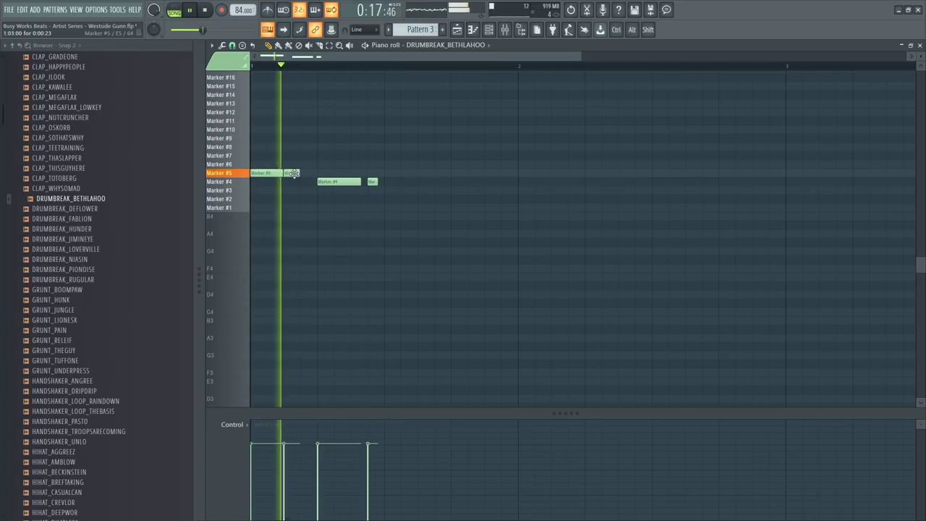
{"action": "left_click", "coordinate": [285, 480]}
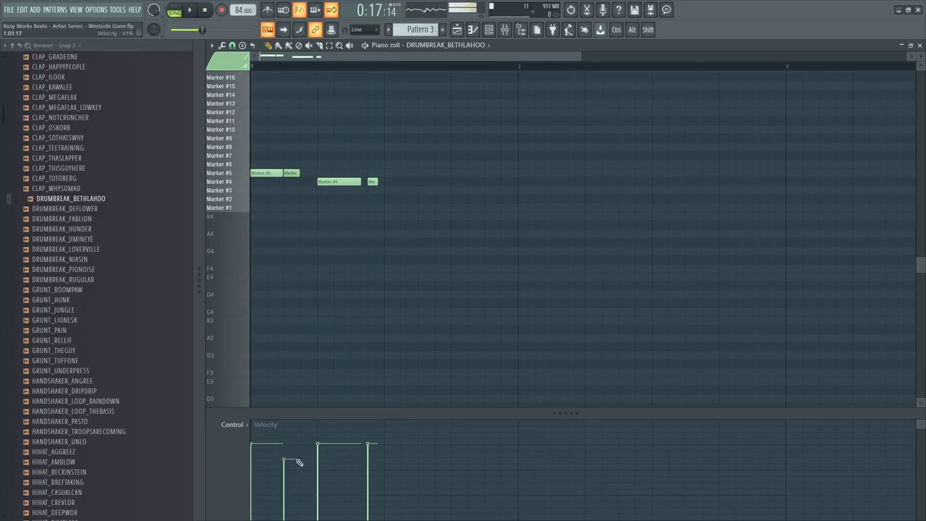
Duplicate the two-beat slice sequence into the second half of bar 1 and play it
{"action": "mouse_move", "coordinate": [440, 228]}
{"action": "left_mouse_down"}
{"action": "mouse_move", "coordinate": [271, 155]}
{"action": "mouse_move", "coordinate": [263, 163]}
{"action": "mouse_move", "coordinate": [394, 166]}
{"action": "left_mouse_up"}
{"action": "key", "text": "space"}
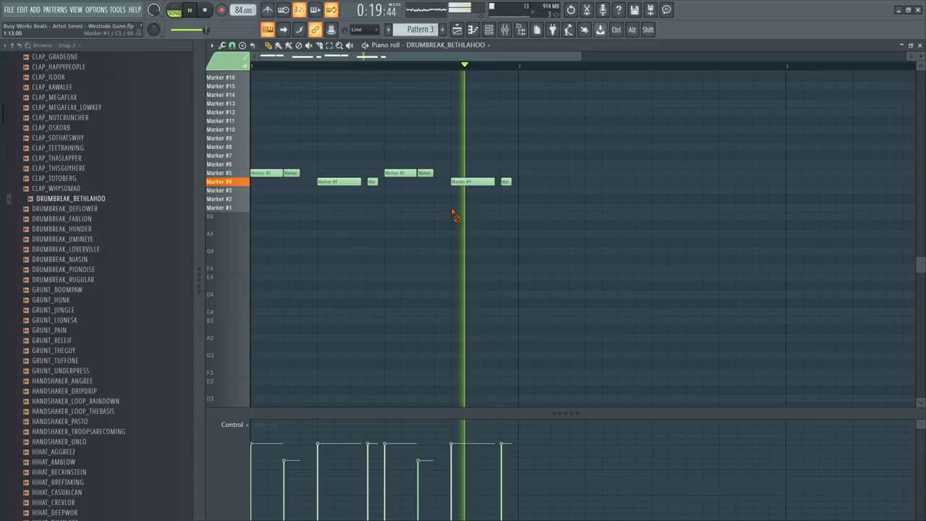
{"action": "key", "text": "space"}
Duplicate all bar 1 notes into bar 2, align the copies with the Marker #5 and Marker #4 rows, and deselect them
{"action": "left_click_drag", "start_coordinate": [565, 210], "coordinate": [533, 179]}
{"action": "key", "text": "space"}
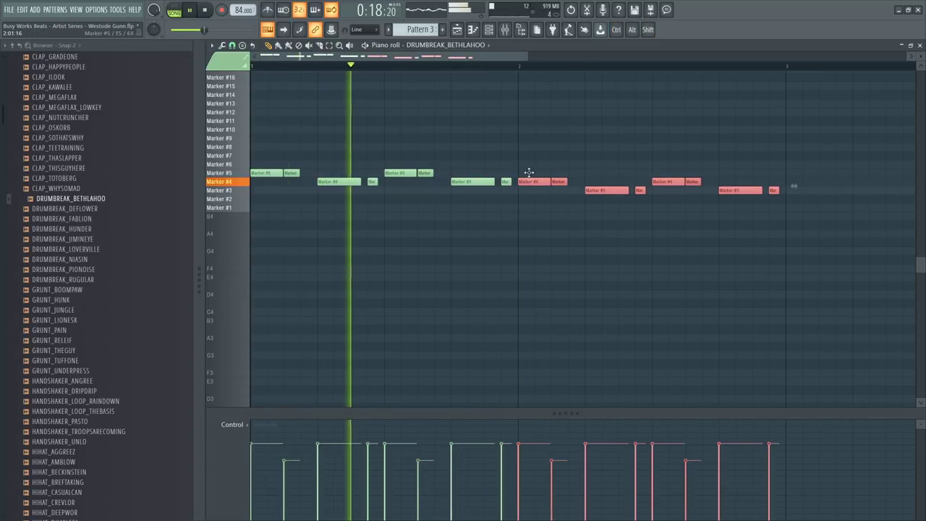
{"action": "key", "text": "Up"}
{"action": "key", "text": "ctrl+d"}
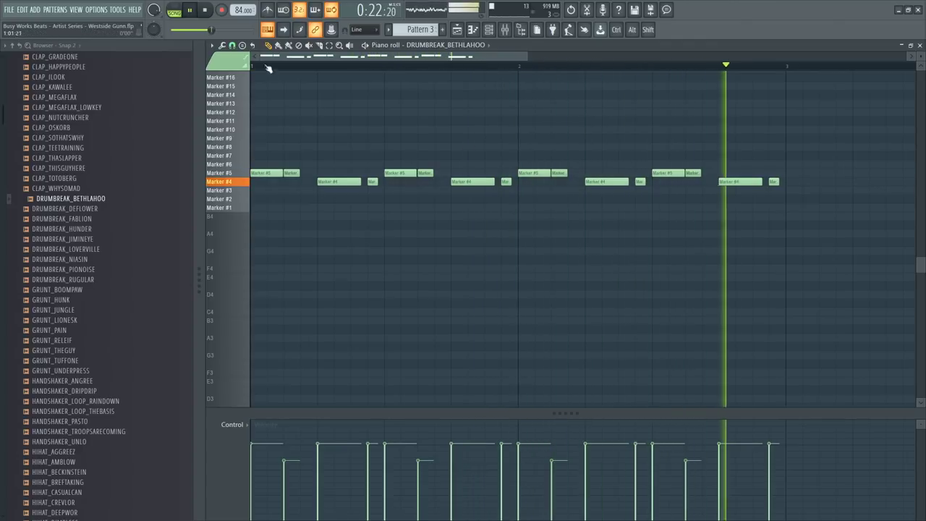
{"action": "key", "text": "space"}
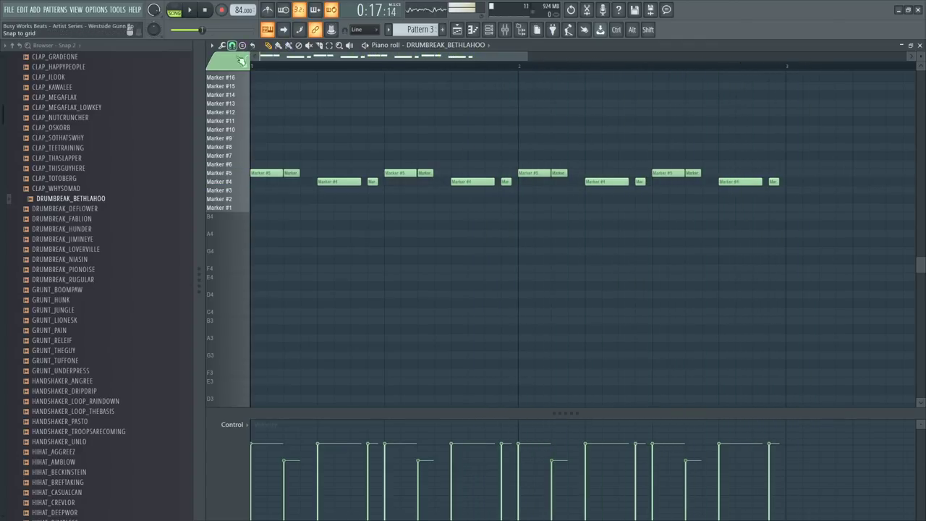
Select all Marker #5 notes, nudge them slightly later off the grid, and play the result
{"action": "left_click", "coordinate": [248, 174], "text": "ctrl"}
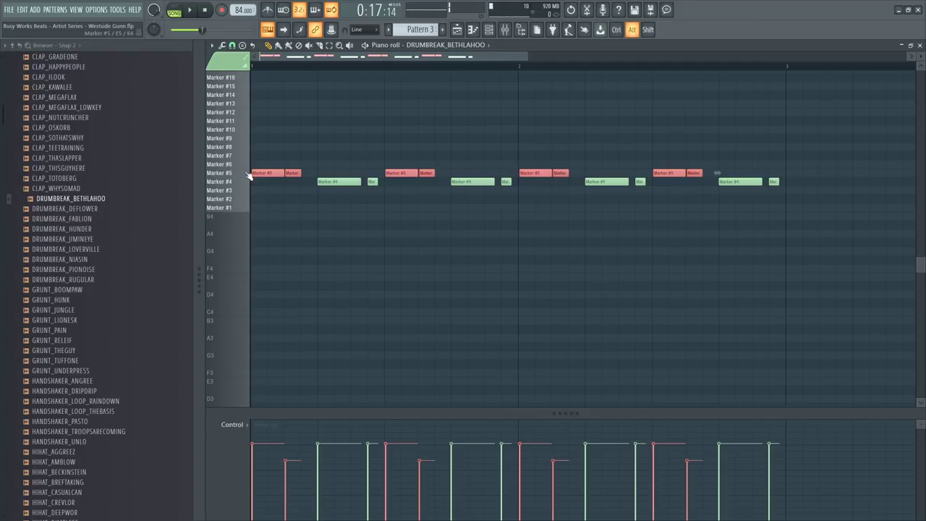
{"action": "key", "text": "space"}
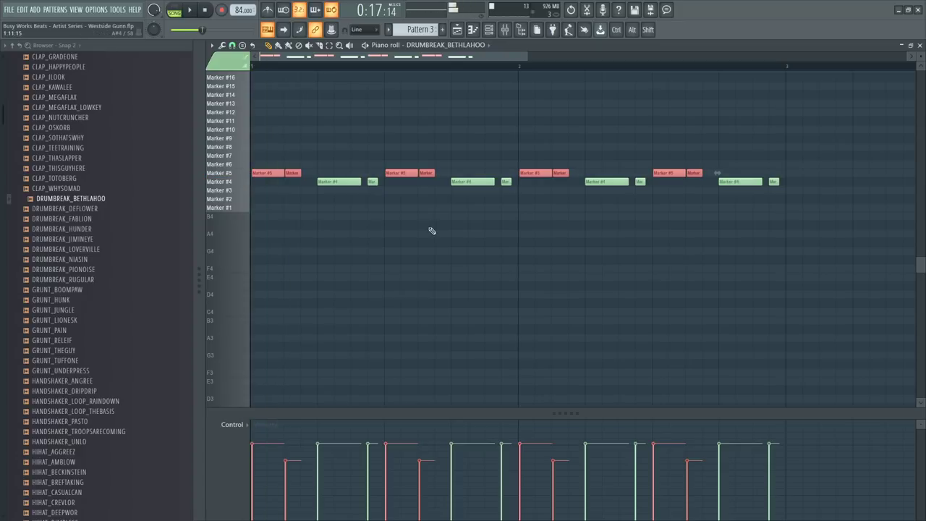
{"action": "key", "text": "space"}
Fill Track 5 with back-to-back two-bar Pattern 3 clips from bar 7 to bar 15 and save the project
{"action": "left_click", "coordinate": [921, 45]}
{"action": "left_click", "coordinate": [889, 99]}
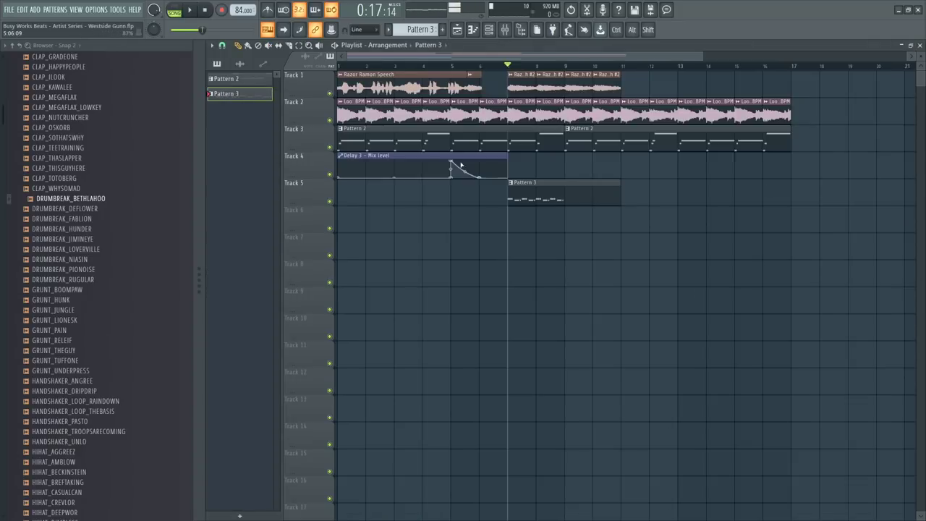
{"action": "key", "text": "space"}
{"action": "left_click_drag", "start_coordinate": [576, 192], "coordinate": [734, 192]}
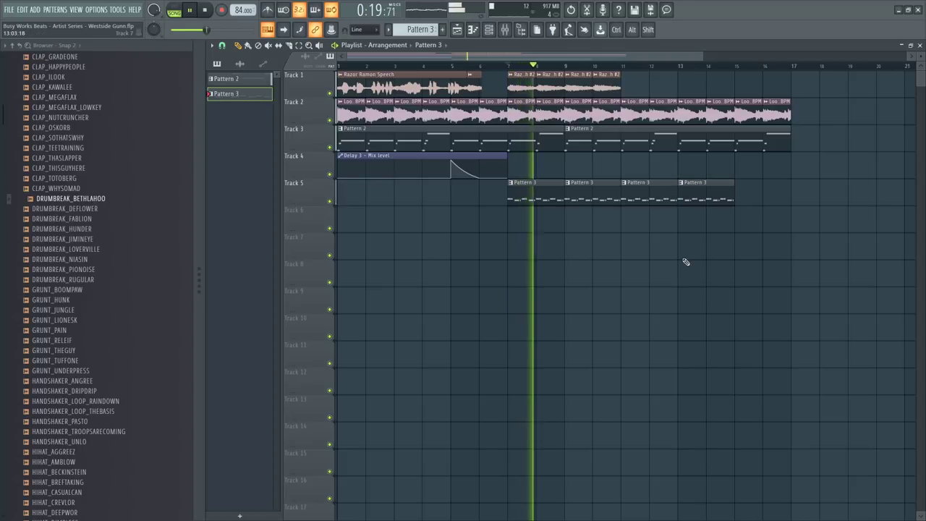
{"action": "key", "text": "ctrl+s"}
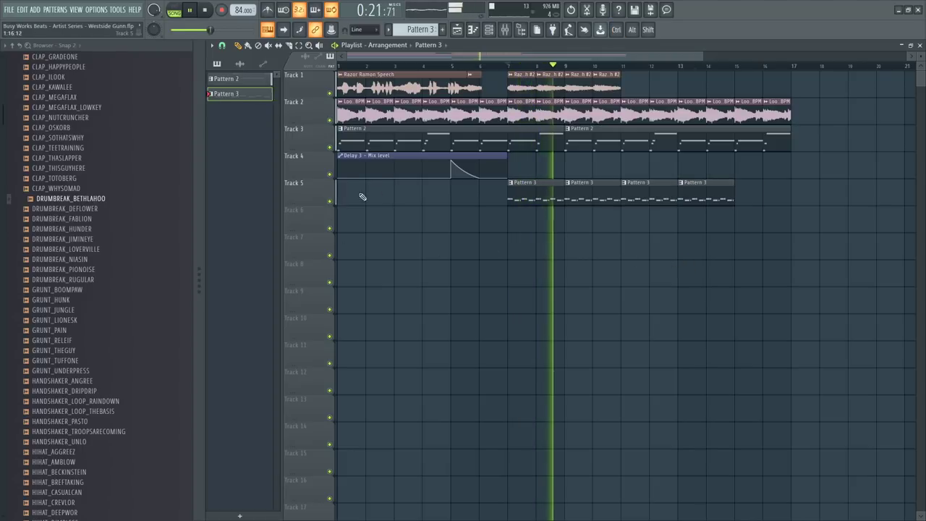
Check the drum break's Slicex settings and browse to the kick samples while playing the arrangement
{"action": "key", "text": "F6"}
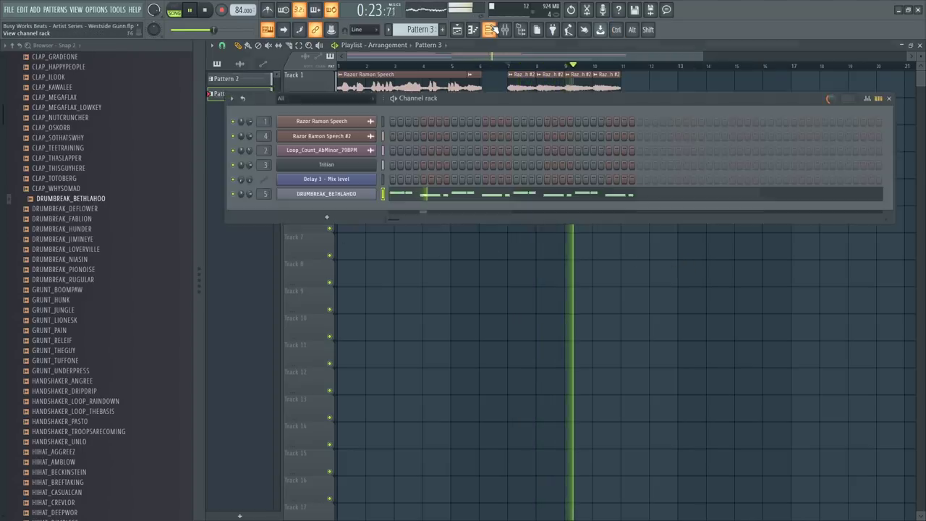
{"action": "key", "text": "space"}
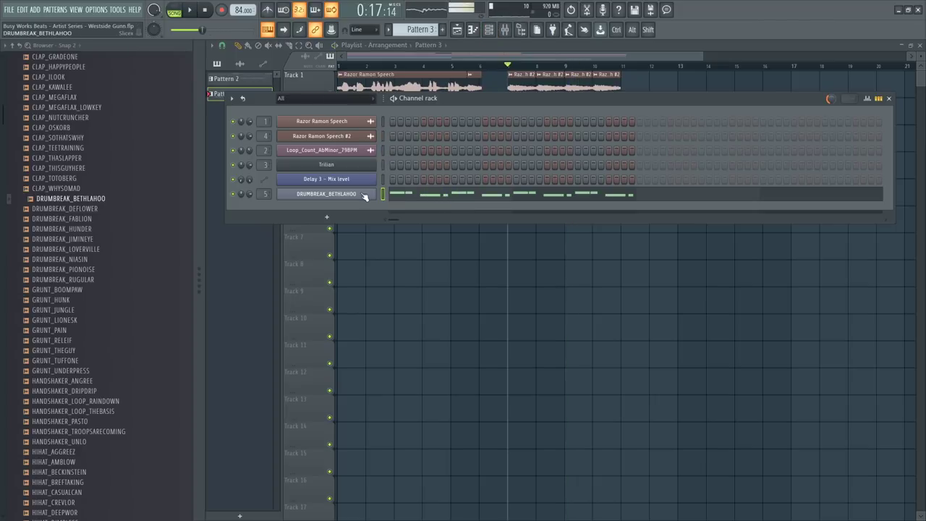
{"action": "left_click", "coordinate": [364, 195]}
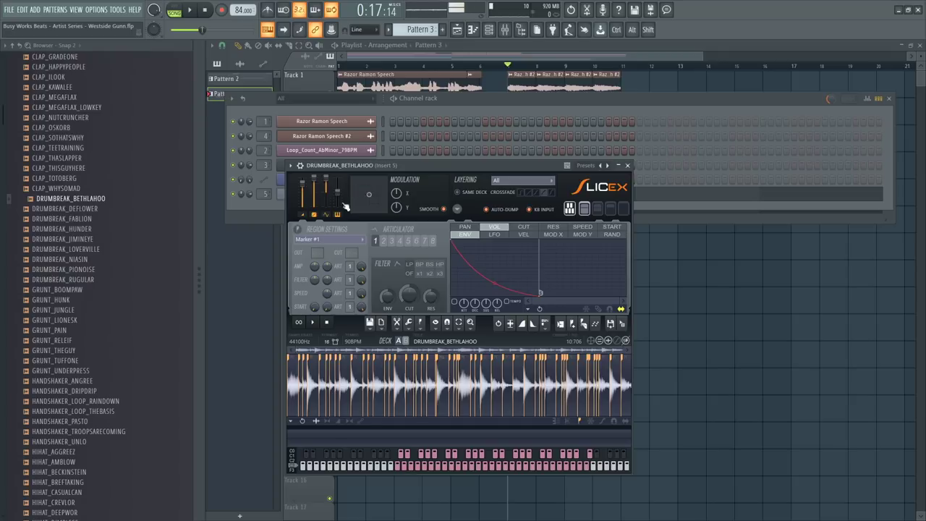
{"action": "scroll", "coordinate": [103, 219], "scroll_direction": "down", "scroll_amount": 20}
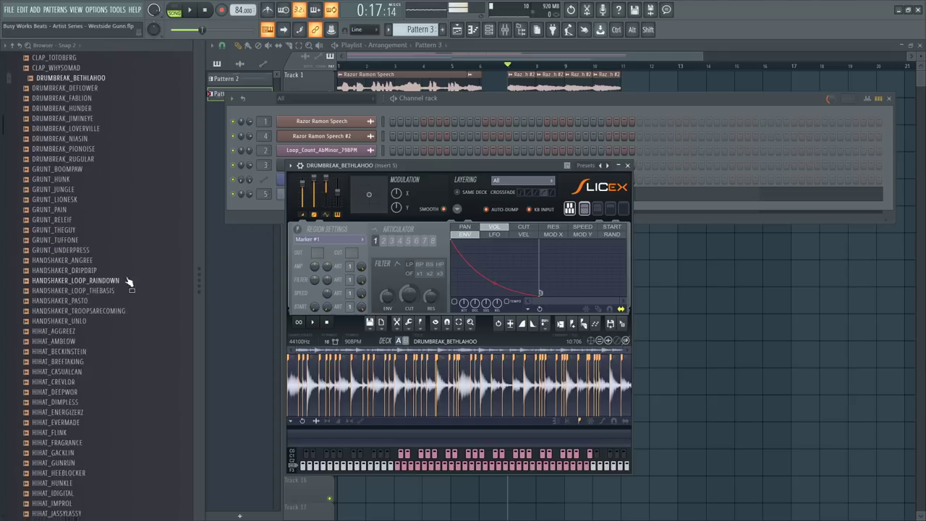
{"action": "scroll", "coordinate": [74, 353], "scroll_direction": "down", "scroll_amount": 6}
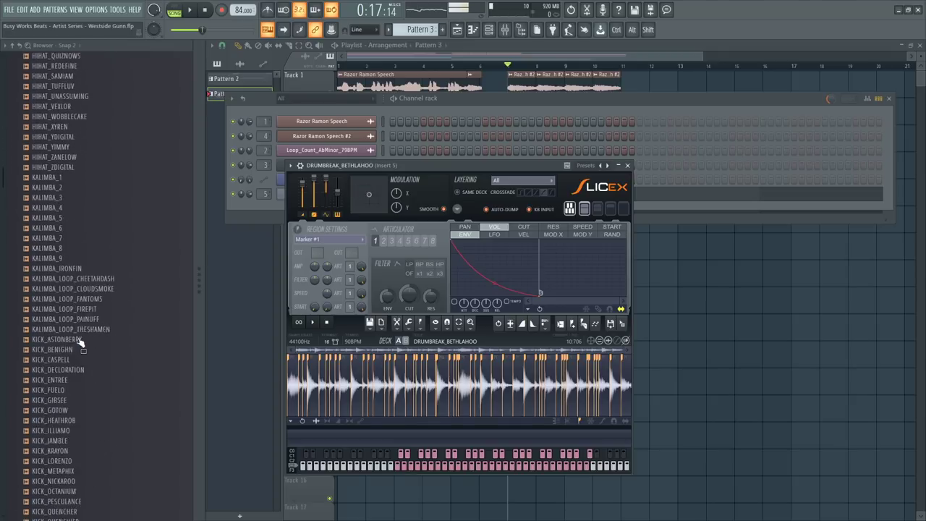
{"action": "left_click", "coordinate": [677, 315]}
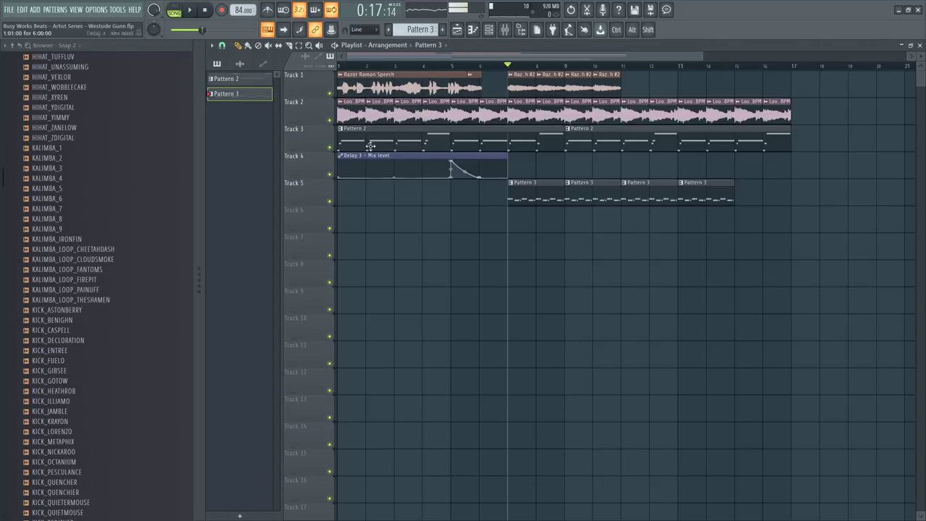
{"action": "left_click", "coordinate": [490, 31]}
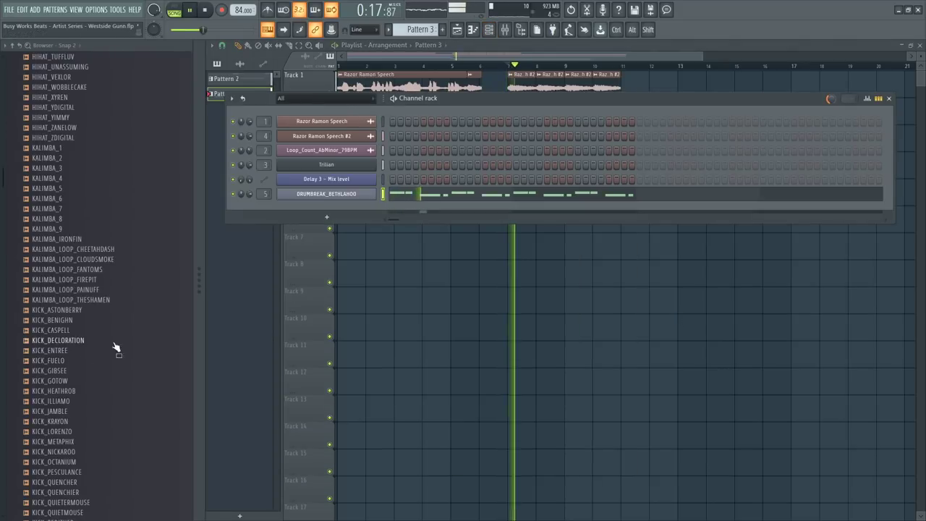
{"action": "key", "text": "space"}
Audition the KICK_BENIGHN sample against the playing arrangement
{"action": "left_click", "coordinate": [60, 322]}
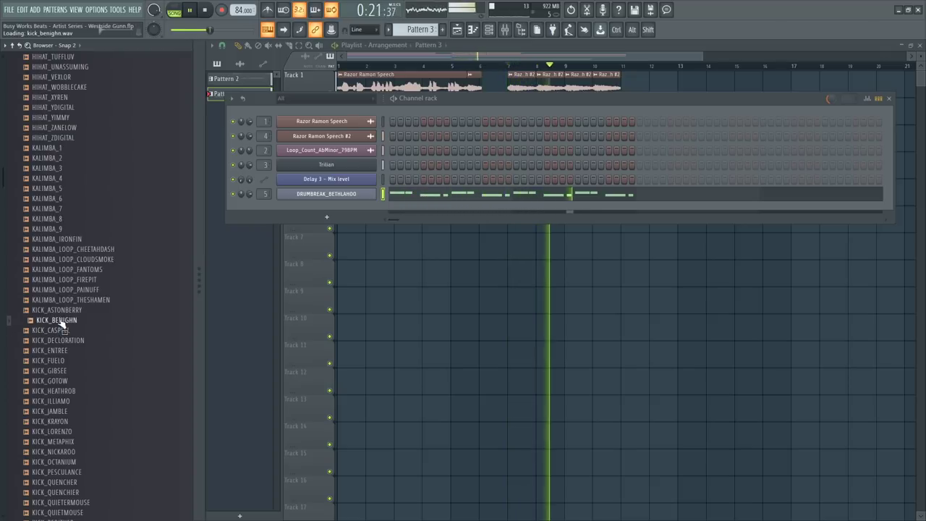
{"action": "left_click_drag", "start_coordinate": [62, 324], "coordinate": [315, 206]}
{"action": "key", "text": "space"}
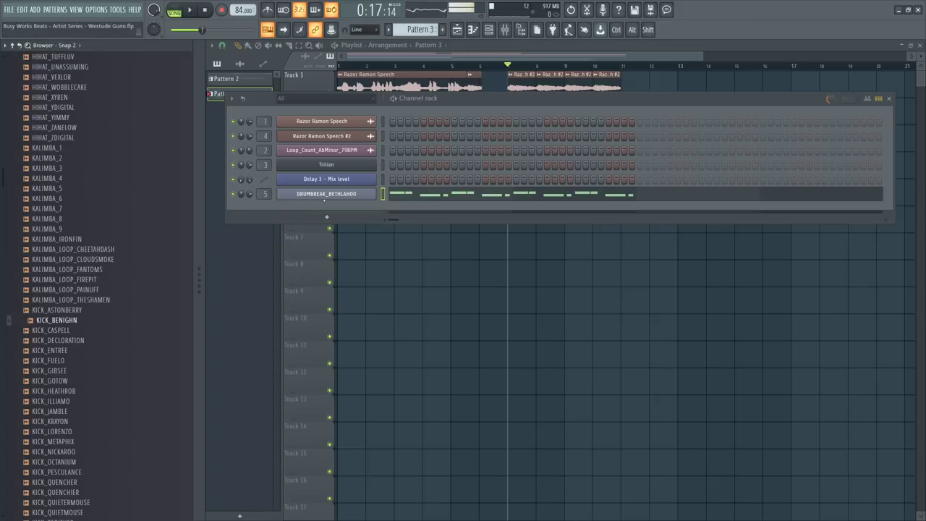
{"action": "key", "text": "space"}
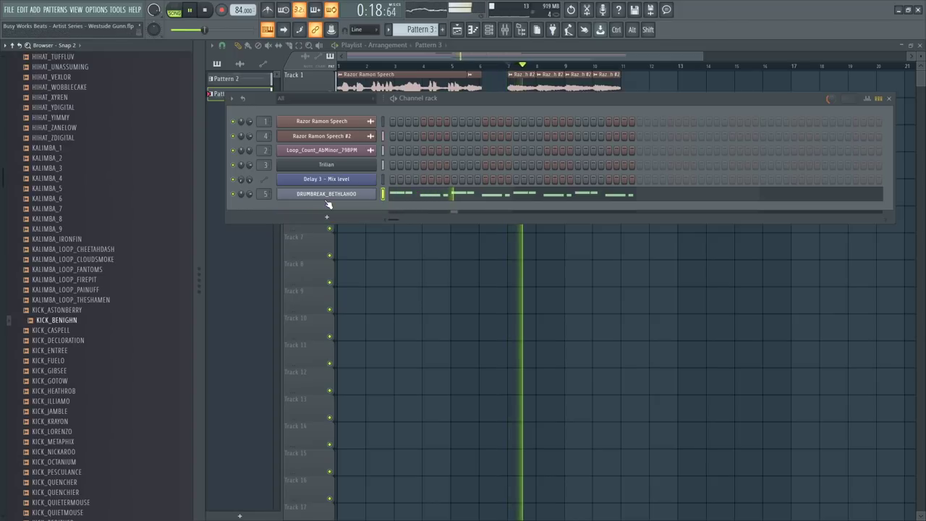
{"action": "key", "text": "space"}
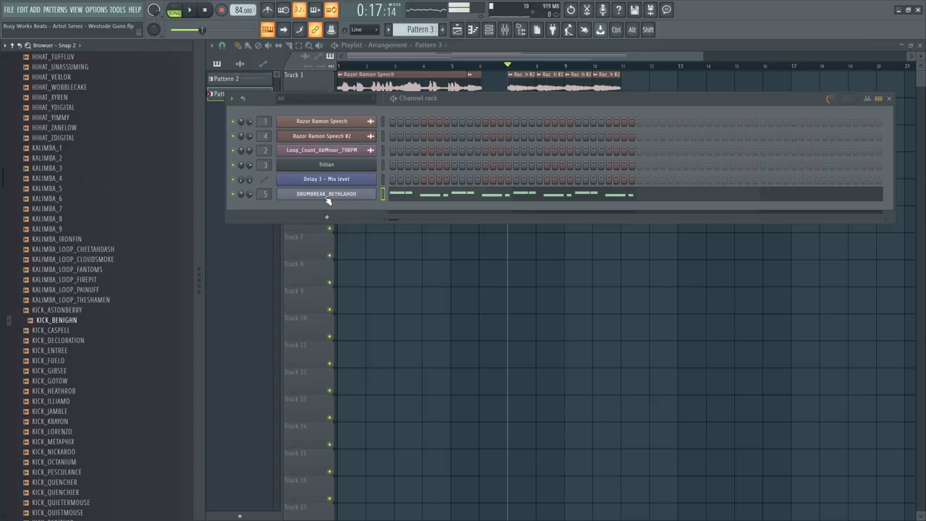
Duplicate the four Razor Ramon Speech #2 clips on Track 1 from bar 11 to bar 15 and play the arrangement from the start
{"action": "key", "text": "F6"}
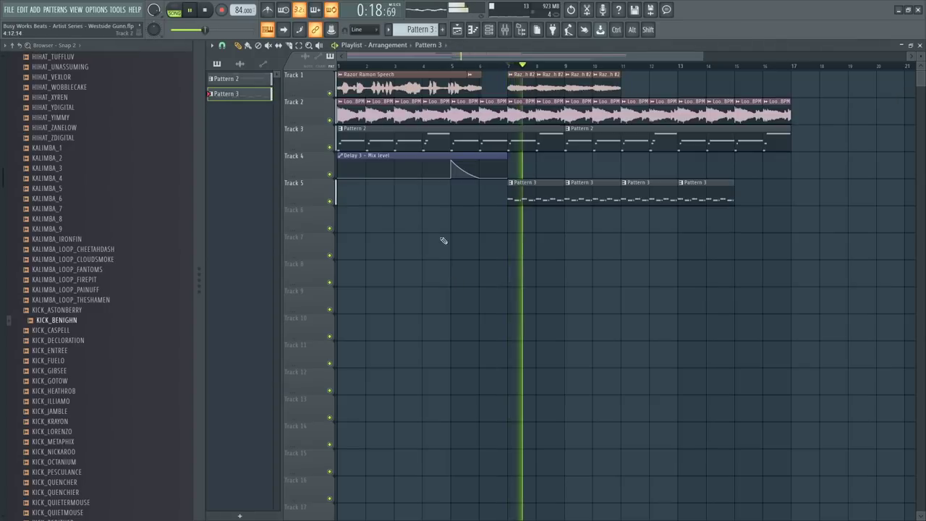
{"action": "key", "text": "F6"}
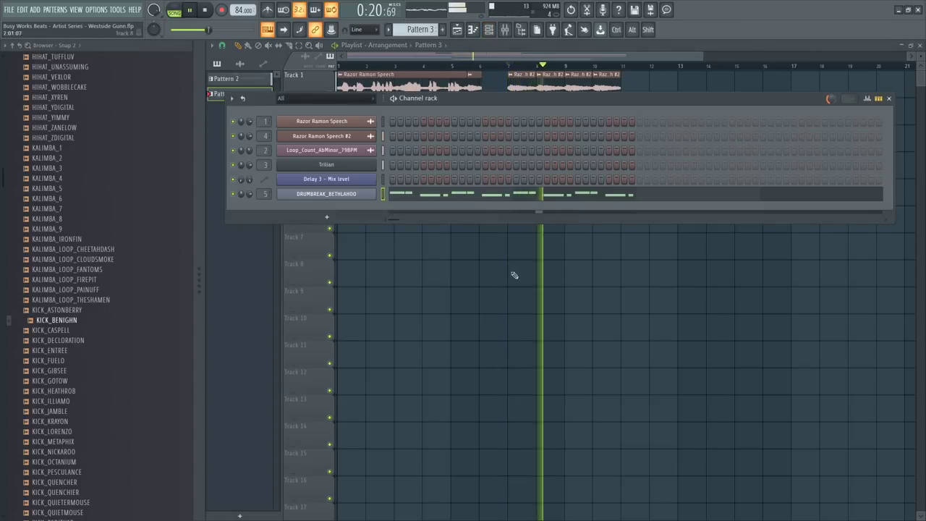
{"action": "key", "text": "F6"}
{"action": "left_click_drag", "start_coordinate": [623, 95], "coordinate": [519, 77]}
{"action": "key", "text": "ctrl+b"}
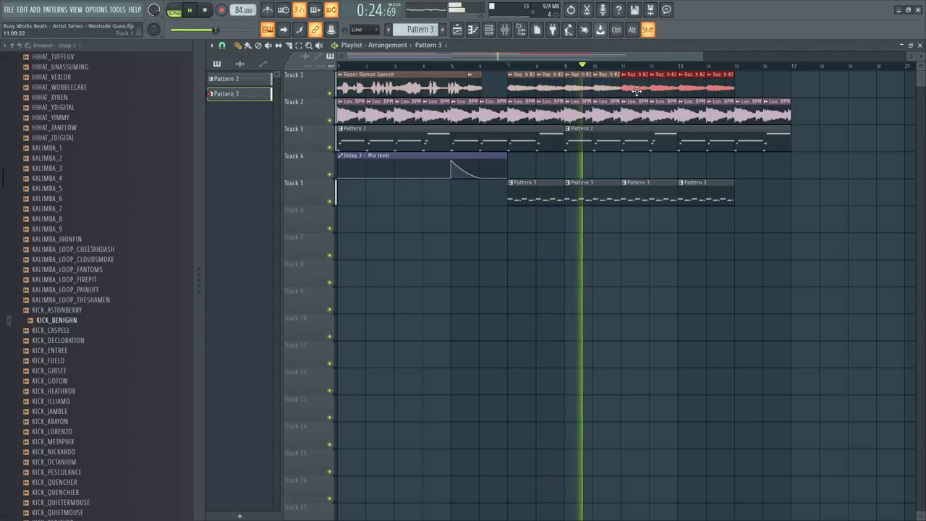
{"action": "key", "text": "space"}
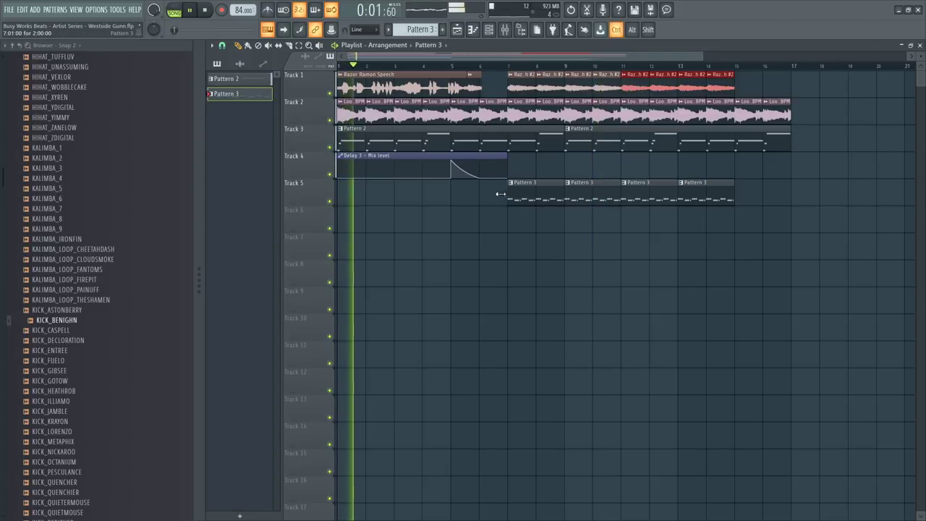
{"action": "key", "text": "space"}
Remove the short repeats after the intro Razor Ramon Speech clip, set its end to bar 5, and play its ending
{"action": "left_click_drag", "start_coordinate": [481, 85], "coordinate": [465, 93]}
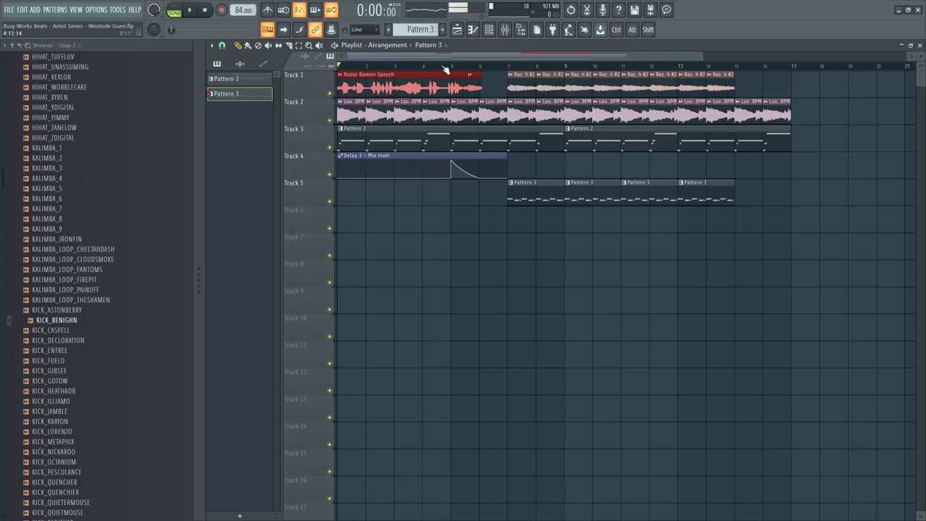
{"action": "scroll", "coordinate": [445, 71], "scroll_direction": "down", "scroll_amount": 3}
{"action": "scroll", "coordinate": [386, 68], "scroll_direction": "up", "scroll_amount": 3}
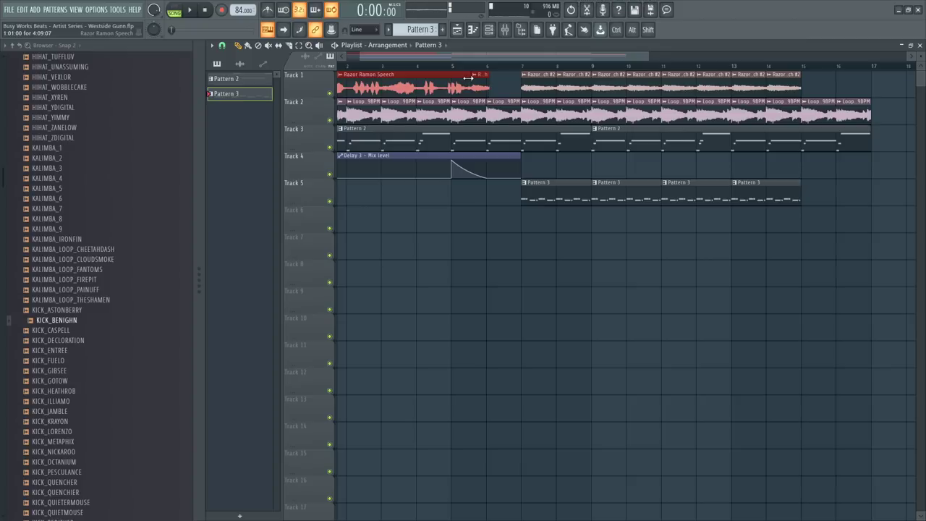
{"action": "scroll", "coordinate": [416, 69], "scroll_direction": "up", "scroll_amount": 5}
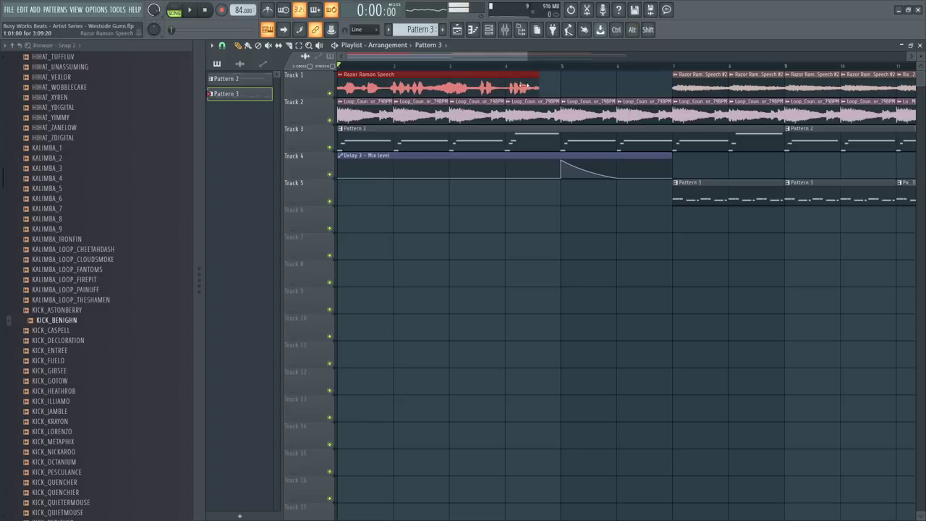
{"action": "key", "text": "space"}
{"action": "mouse_move", "coordinate": [567, 90]}
{"action": "left_mouse_down"}
{"action": "mouse_move", "coordinate": [598, 89]}
{"action": "mouse_move", "coordinate": [562, 91]}
{"action": "left_mouse_up"}
{"action": "left_click", "coordinate": [521, 67]}
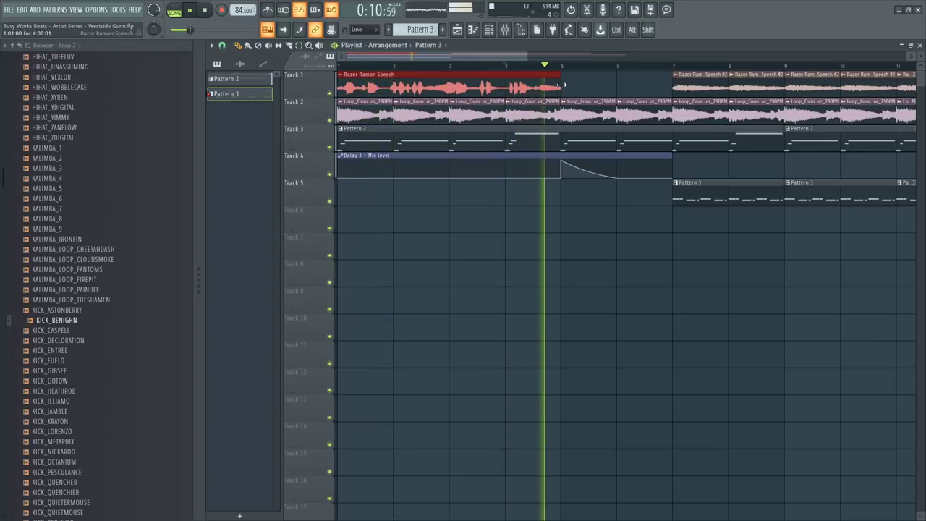
Move the spike and decay in Track 4's Delay 3 mix level automation to bar 4, and play the intro
{"action": "key", "text": "space"}
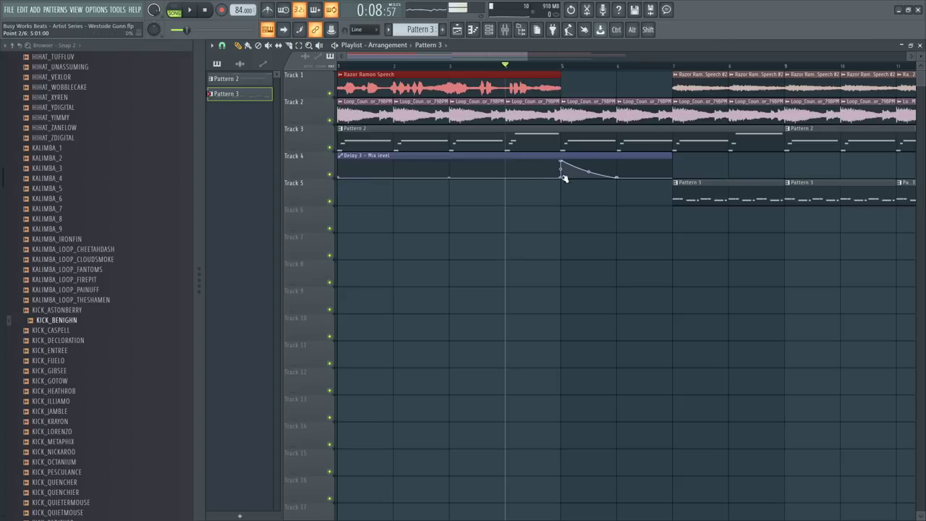
{"action": "left_click_drag", "start_coordinate": [564, 178], "coordinate": [501, 186]}
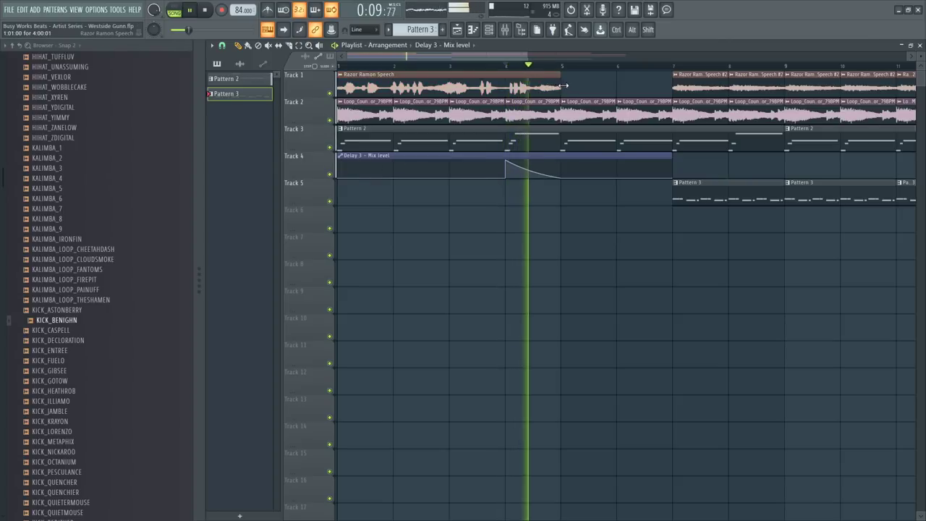
{"action": "key", "text": "space"}
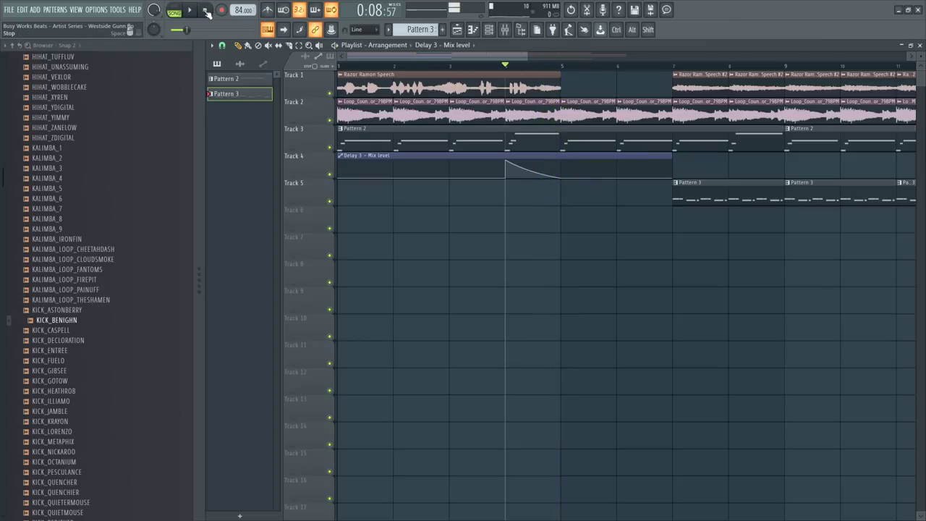
{"action": "key", "text": "space"}
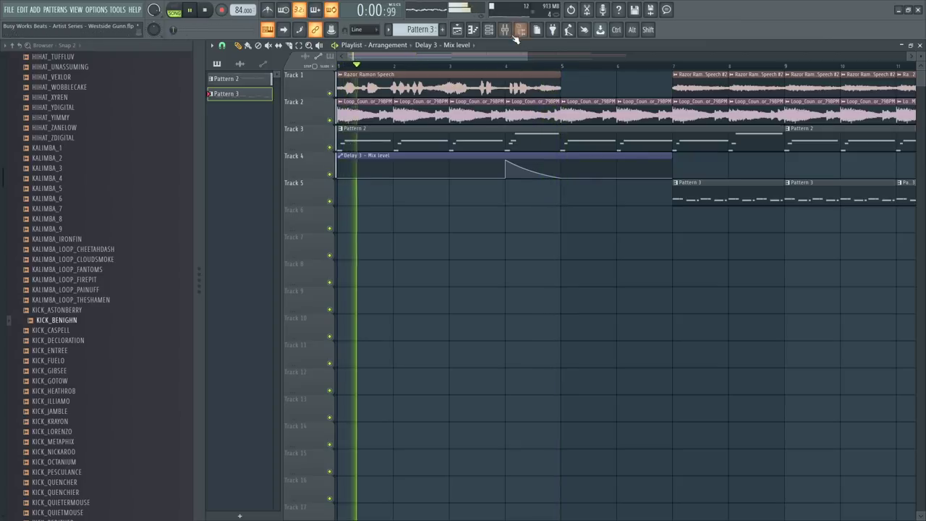
Try a different time-stretching mode on the Razor Ramon Speech sample and play the arrangement from the start
{"action": "left_click", "coordinate": [489, 30]}
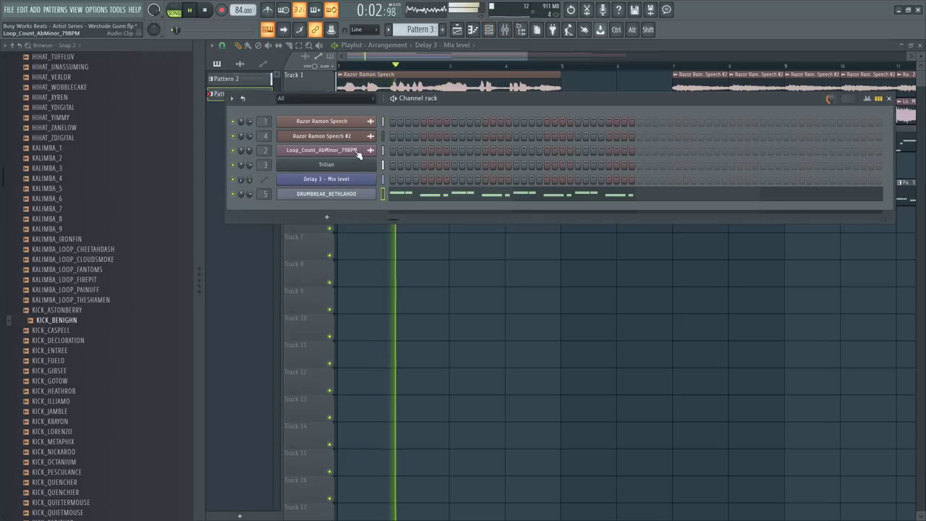
{"action": "left_click", "coordinate": [358, 123]}
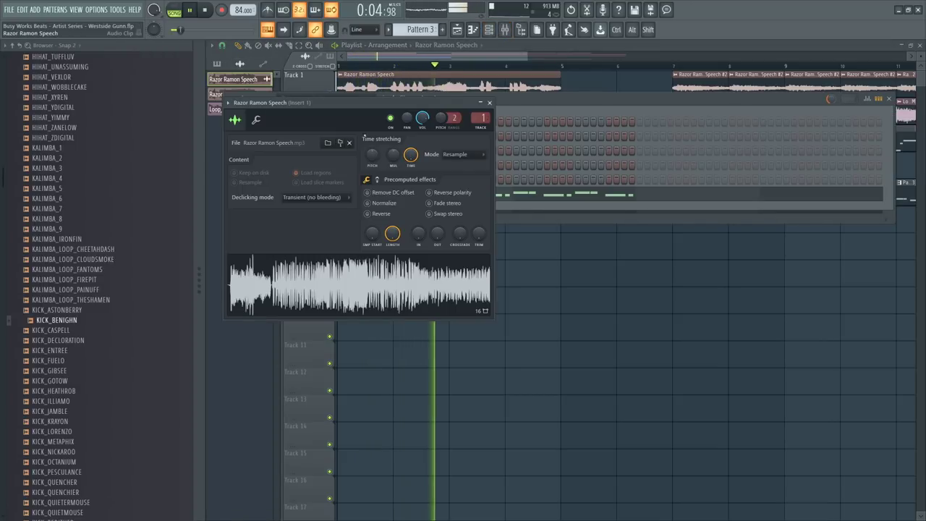
{"action": "right_click", "coordinate": [572, 281]}
{"action": "key", "text": "space"}
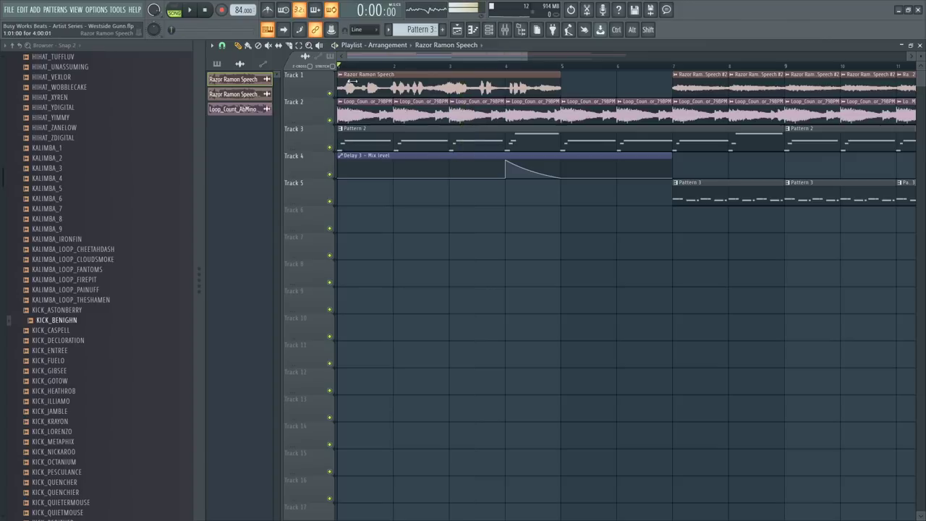
{"action": "left_click", "coordinate": [341, 75]}
{"action": "left_click", "coordinate": [377, 136]}
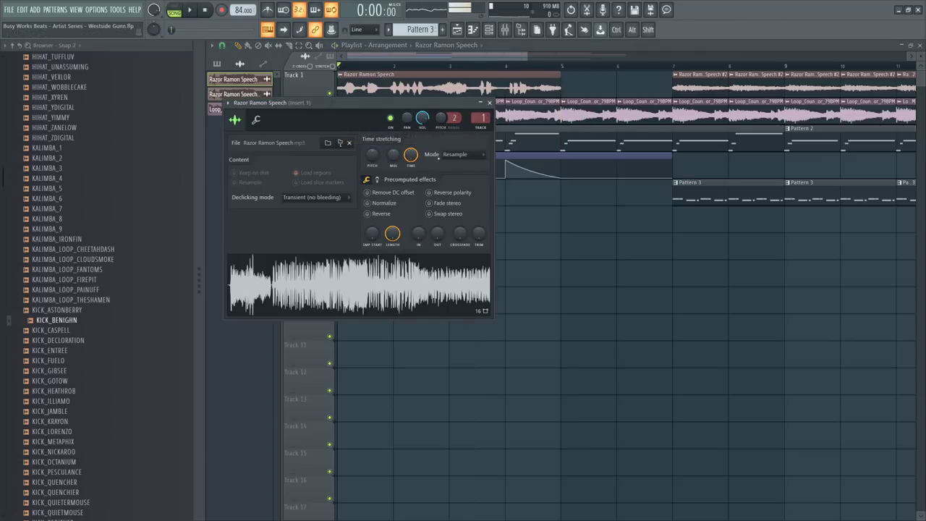
{"action": "left_click", "coordinate": [463, 154]}
{"action": "left_click", "coordinate": [474, 199]}
{"action": "right_click", "coordinate": [645, 283]}
{"action": "key", "text": "space"}
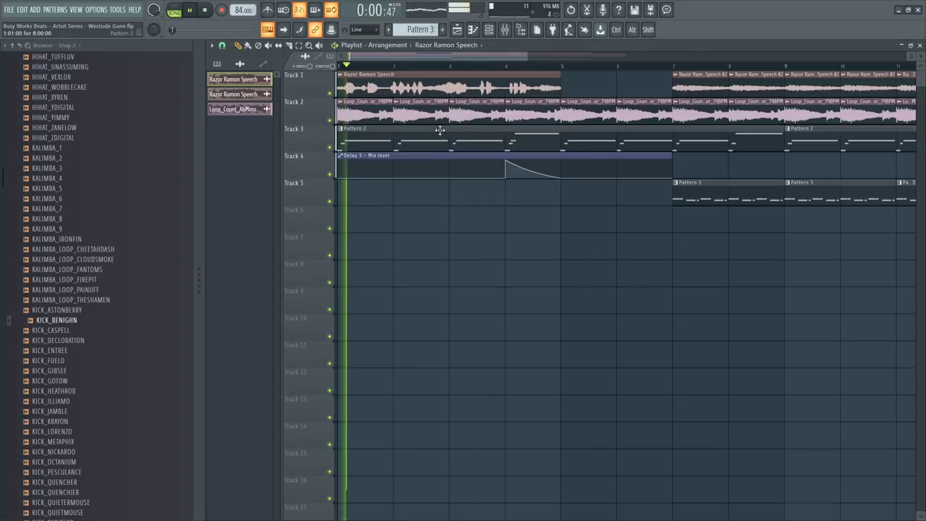
Switch the Razor Ramon Speech sample to another time-stretching mode and play the intro with it
{"action": "left_click", "coordinate": [341, 75]}
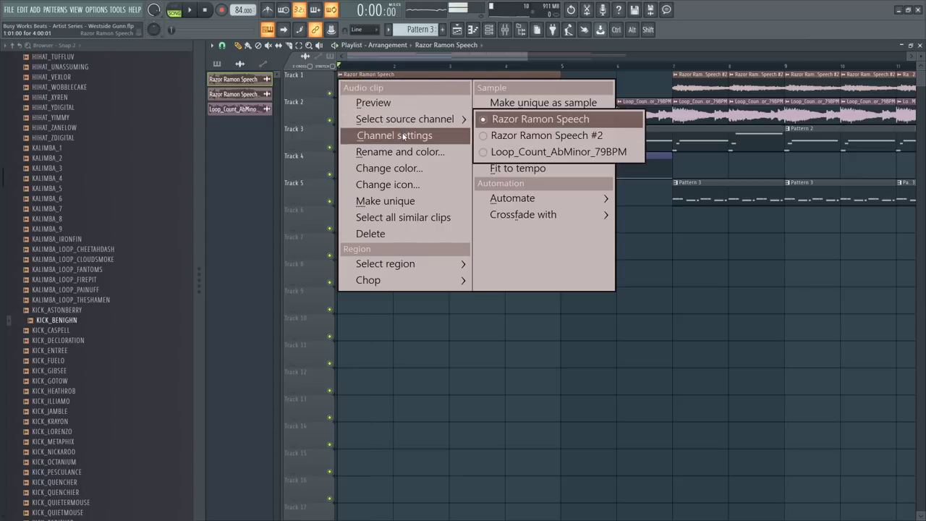
{"action": "left_click", "coordinate": [405, 136]}
{"action": "left_click", "coordinate": [461, 156]}
{"action": "left_click", "coordinate": [471, 183]}
{"action": "right_click", "coordinate": [562, 247]}
{"action": "key", "text": "space"}
{"action": "key", "text": "ctrl"}
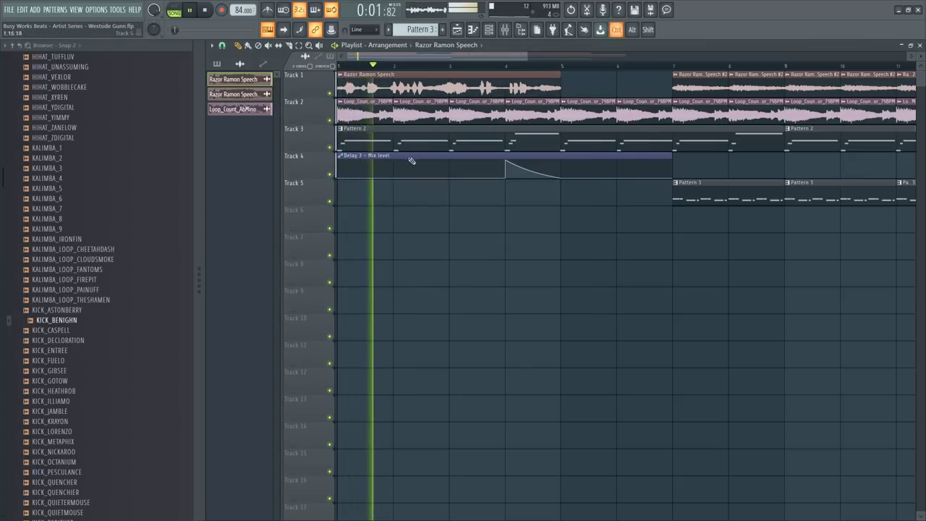
{"action": "scroll", "coordinate": [391, 91], "scroll_direction": "down", "scroll_amount": 5}
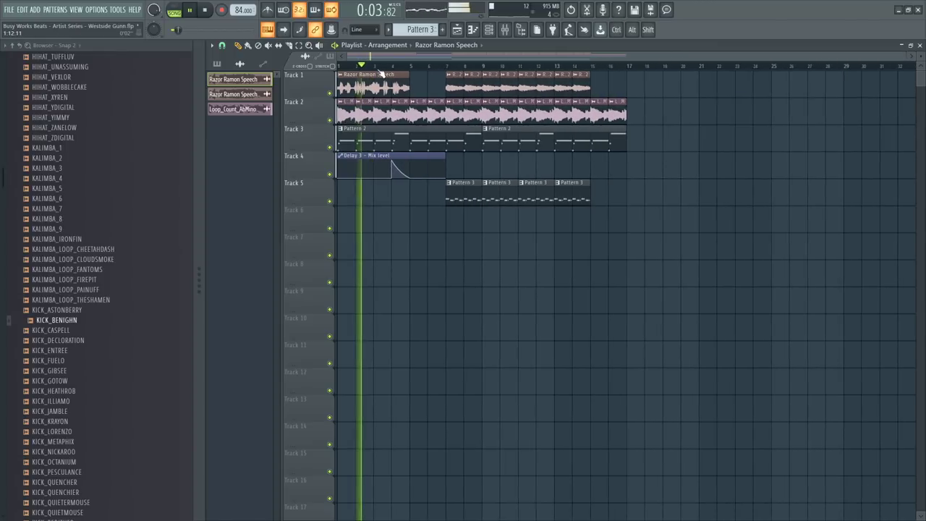
{"action": "key", "text": "ctrl"}
{"action": "key", "text": "space"}
Name mixer Insert 7 "reverb" and move the track to the Insert 5 position
{"action": "left_click", "coordinate": [511, 31]}
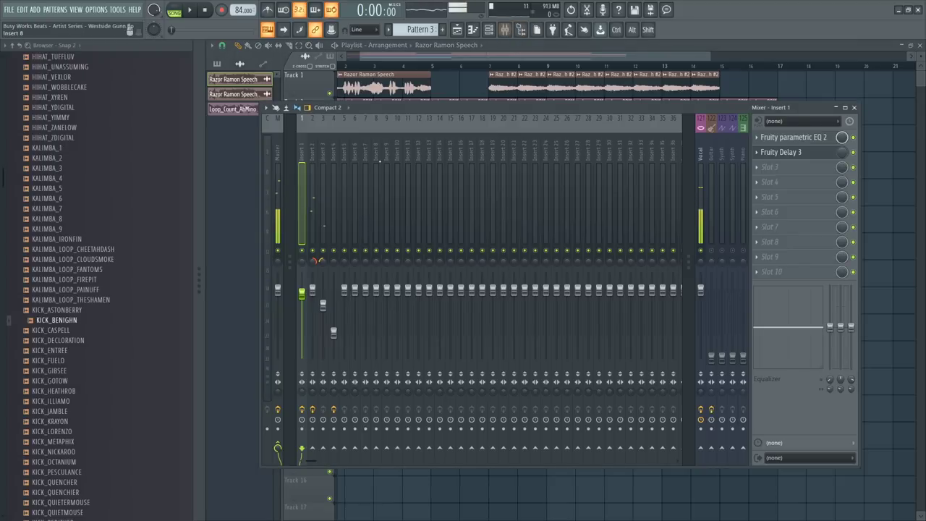
{"action": "left_click", "coordinate": [323, 155]}
{"action": "left_click", "coordinate": [312, 154]}
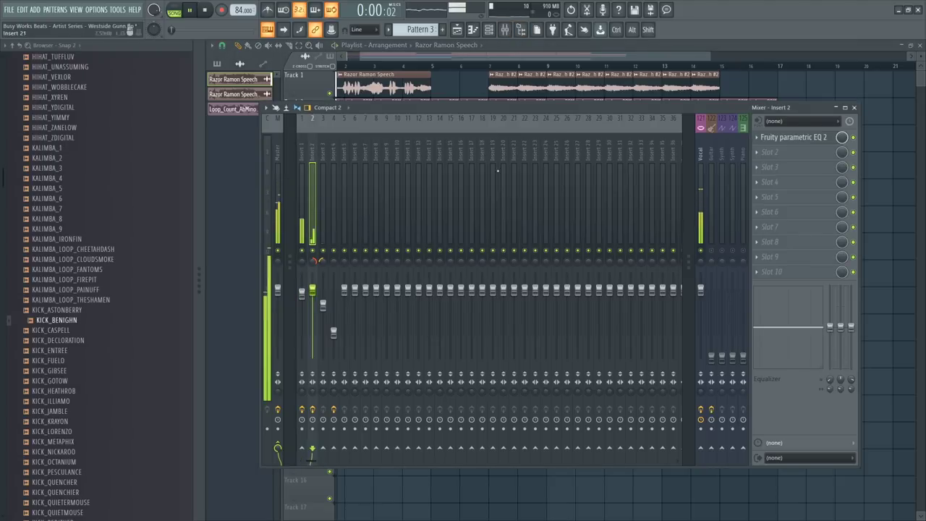
{"action": "key", "text": "space"}
{"action": "left_click", "coordinate": [366, 157]}
{"action": "left_click", "coordinate": [434, 122]}
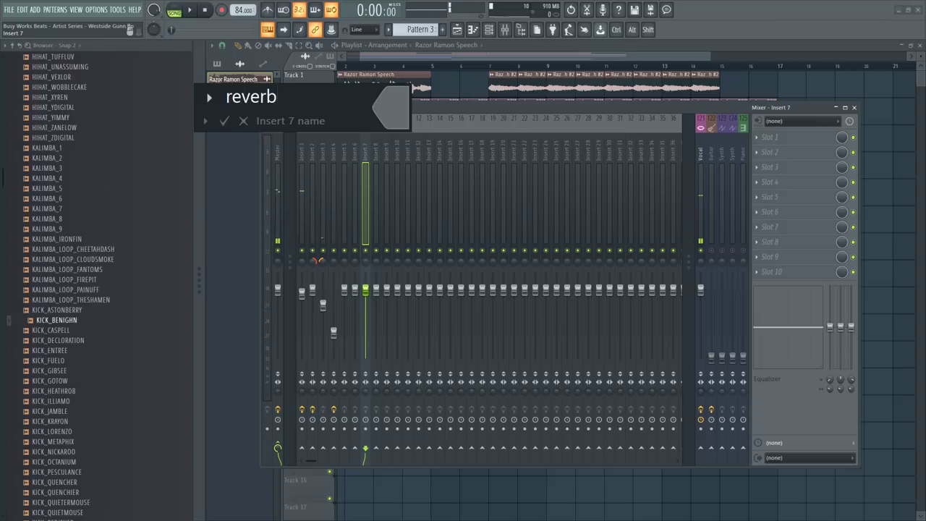
{"action": "key", "text": "Return"}
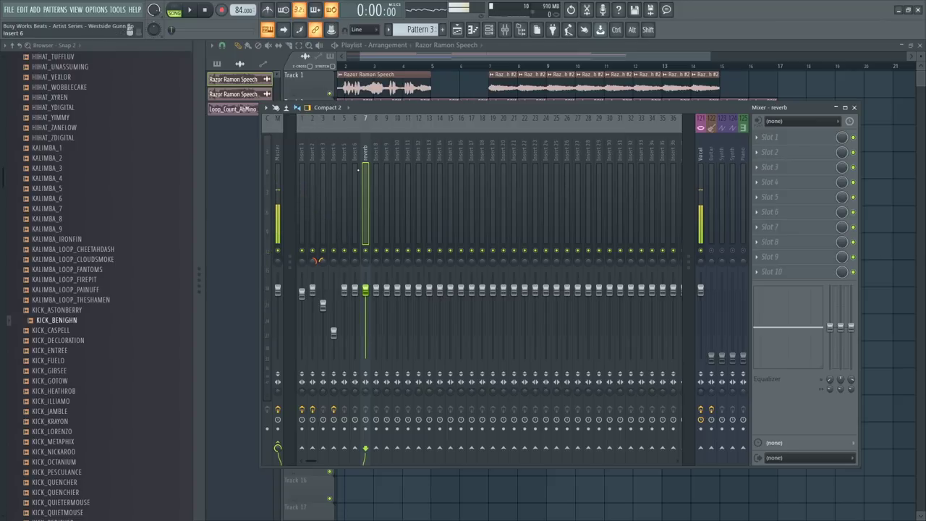
{"action": "key", "text": "alt+Left"}
{"action": "key", "text": "alt+Left"}
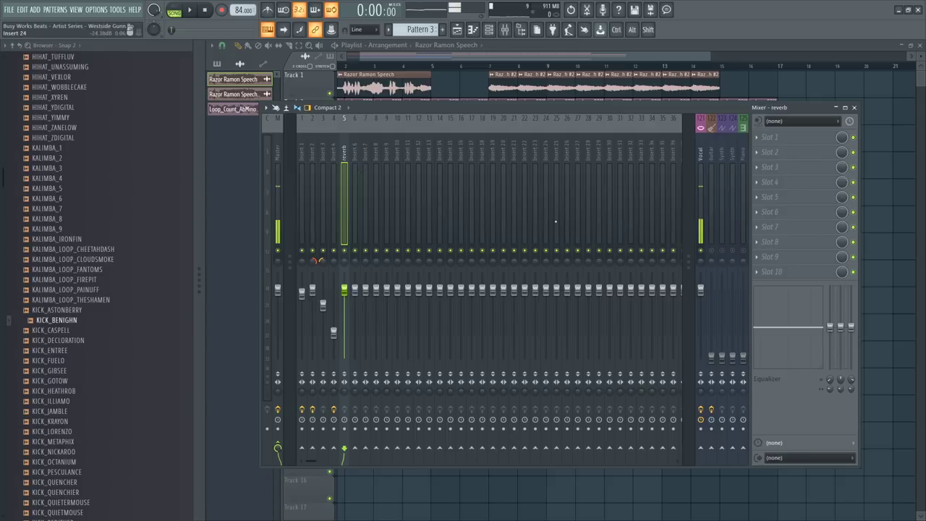
Load Altiverb 7 on the reverb track and choose the concert hall impulse response Auditorium De Dijon, 12m fully wet
{"action": "left_click", "coordinate": [769, 144]}
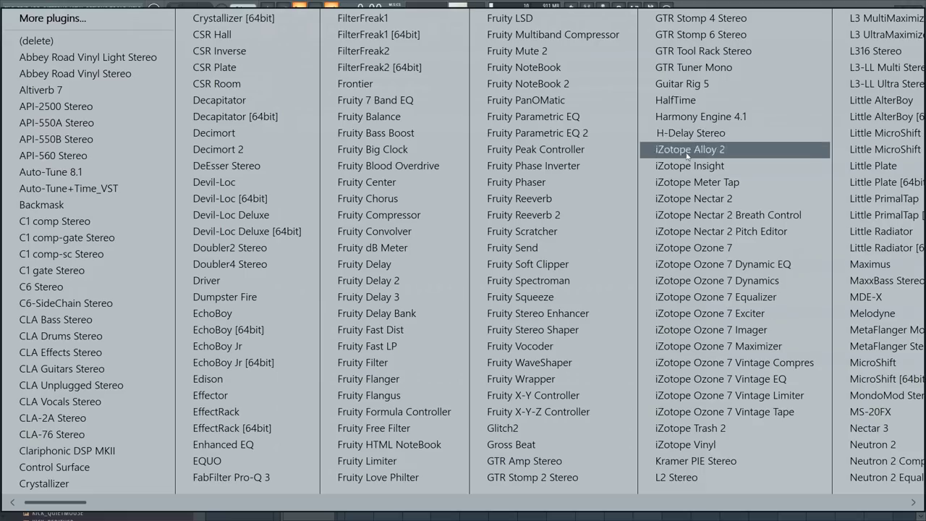
{"action": "left_click", "coordinate": [108, 93]}
{"action": "mouse_move", "coordinate": [399, 158]}
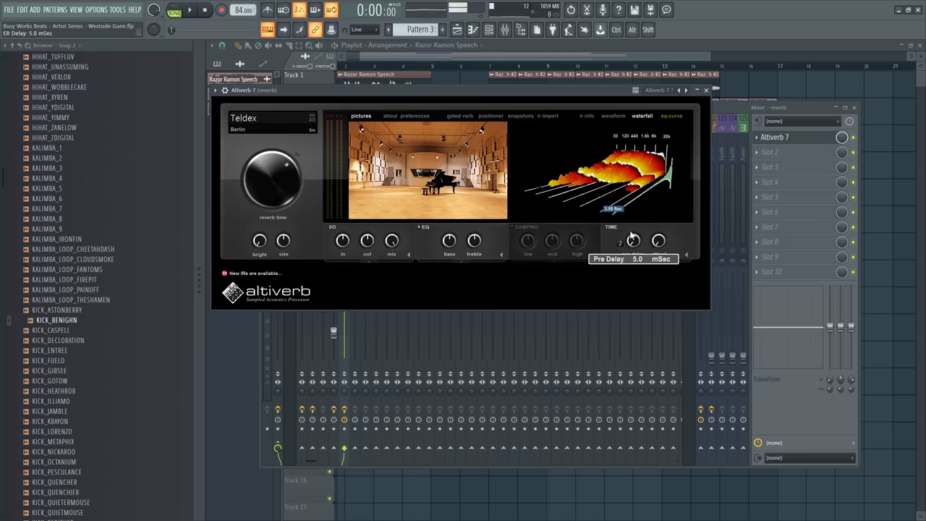
{"action": "left_click", "coordinate": [289, 122]}
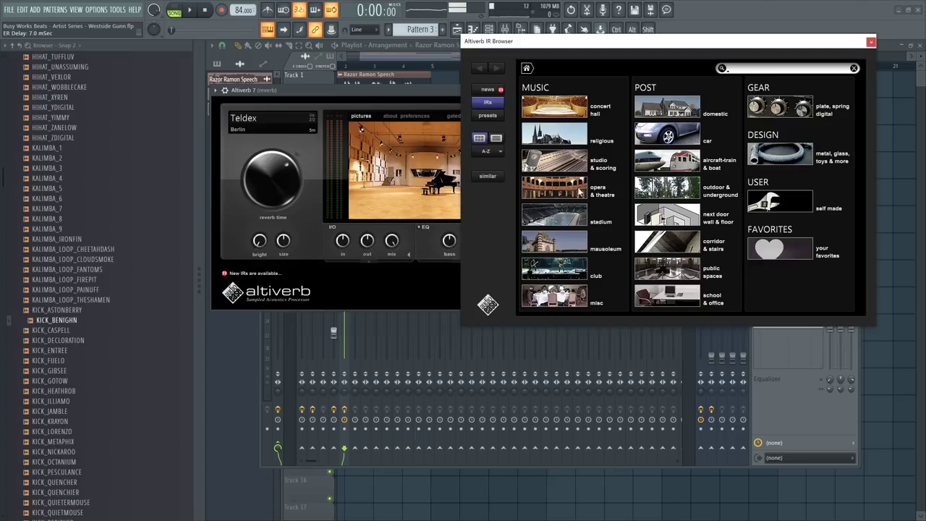
{"action": "left_click", "coordinate": [571, 112]}
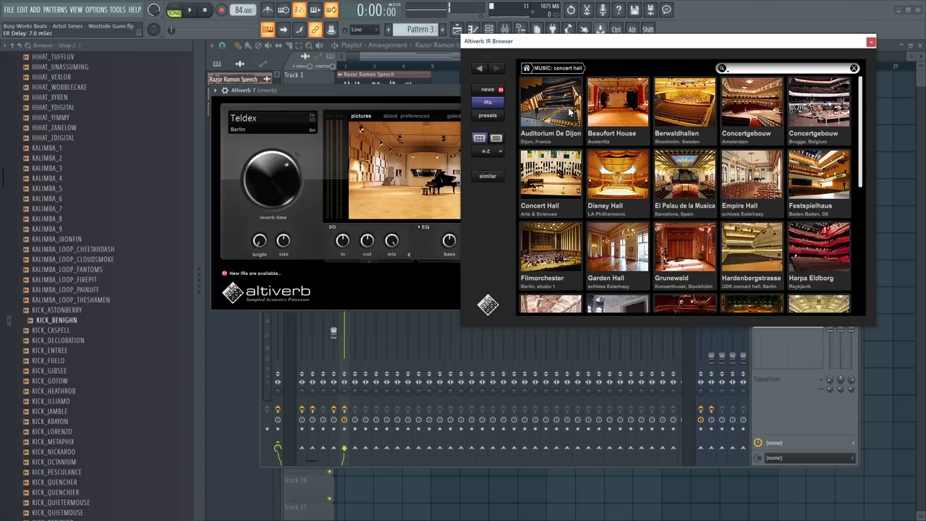
{"action": "left_click", "coordinate": [559, 108]}
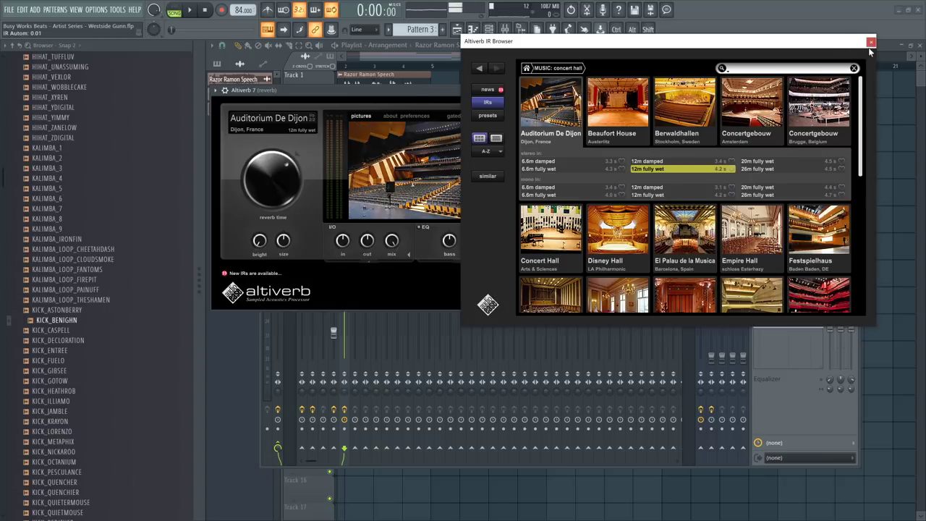
{"action": "left_click", "coordinate": [870, 43]}
Raise Altiverb's pre-delay slightly and close the plugin
{"action": "mouse_move", "coordinate": [633, 241]}
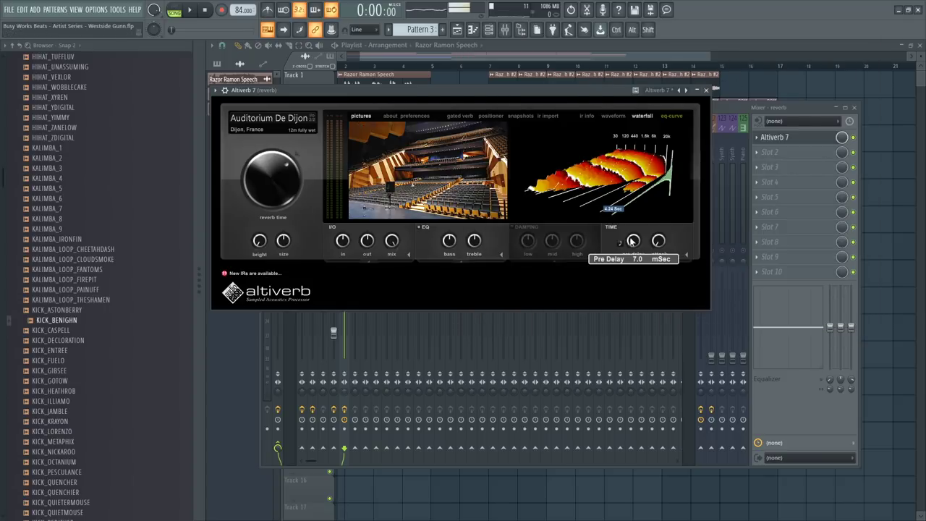
{"action": "left_click_drag", "start_coordinate": [629, 228], "coordinate": [630, 226]}
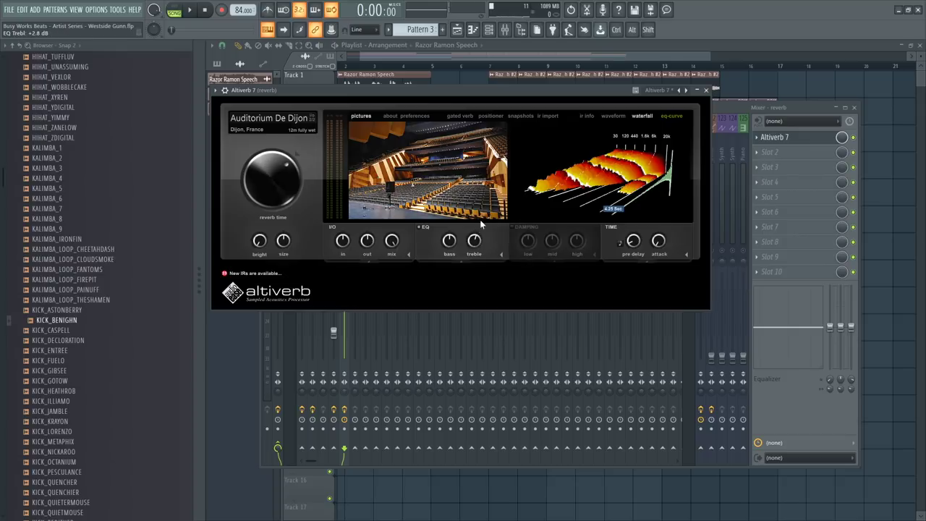
{"action": "left_click", "coordinate": [706, 90]}
Route Insert 2 to the reverb track and set the send level to 57% while the arrangement plays
{"action": "left_click", "coordinate": [303, 153]}
{"action": "left_click", "coordinate": [313, 153]}
{"action": "left_click", "coordinate": [323, 153]}
{"action": "left_click", "coordinate": [312, 154]}
{"action": "key", "text": "space"}
{"action": "left_click", "coordinate": [343, 447]}
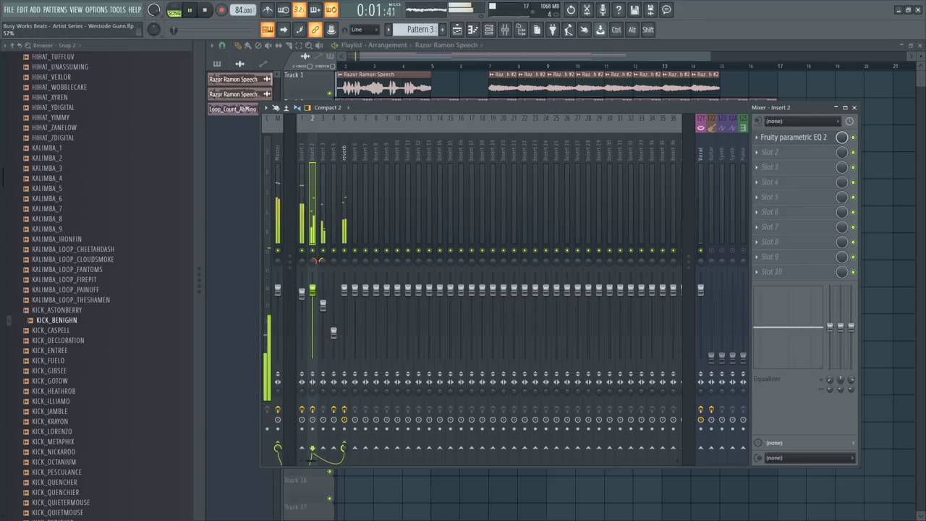
{"action": "left_click_drag", "start_coordinate": [344, 448], "coordinate": [344, 465]}
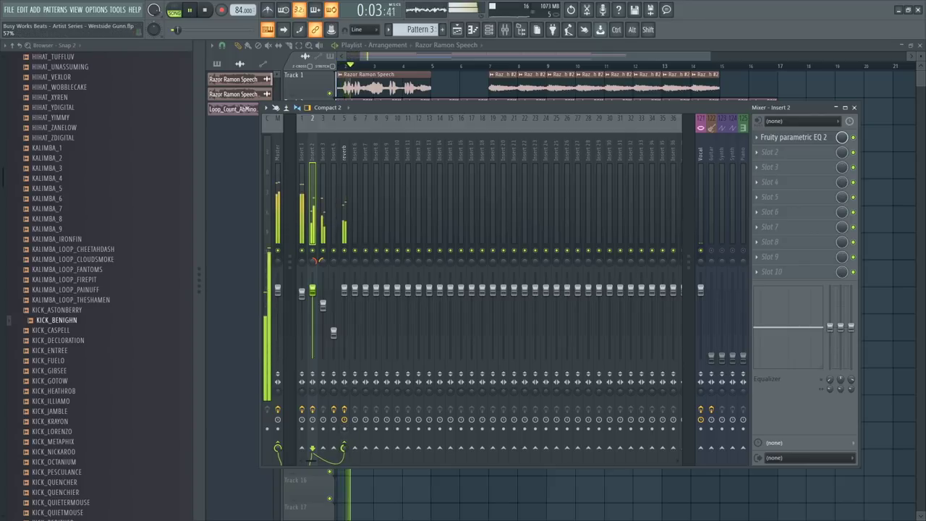
Raise Insert 3's volume to -4.4 dB during playback and reselect Insert 2
{"action": "left_click", "coordinate": [323, 260]}
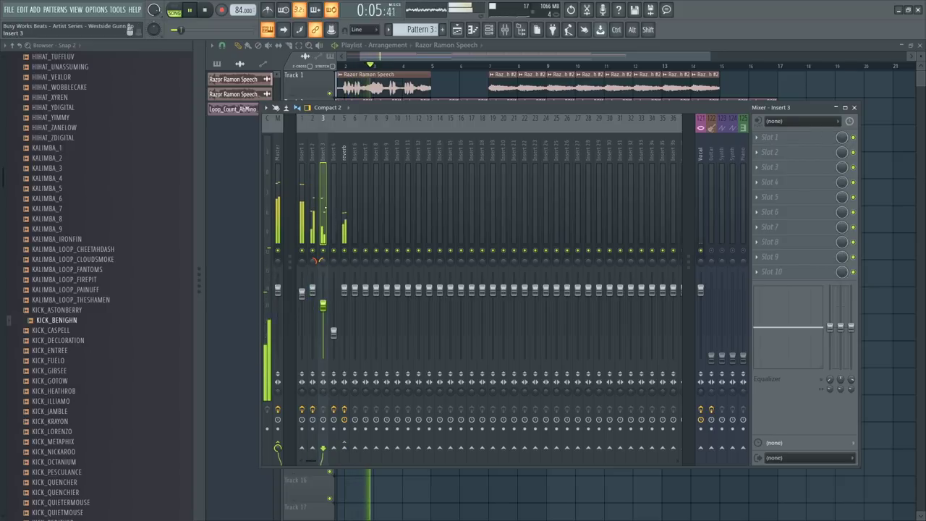
{"action": "left_click_drag", "start_coordinate": [327, 306], "coordinate": [328, 303]}
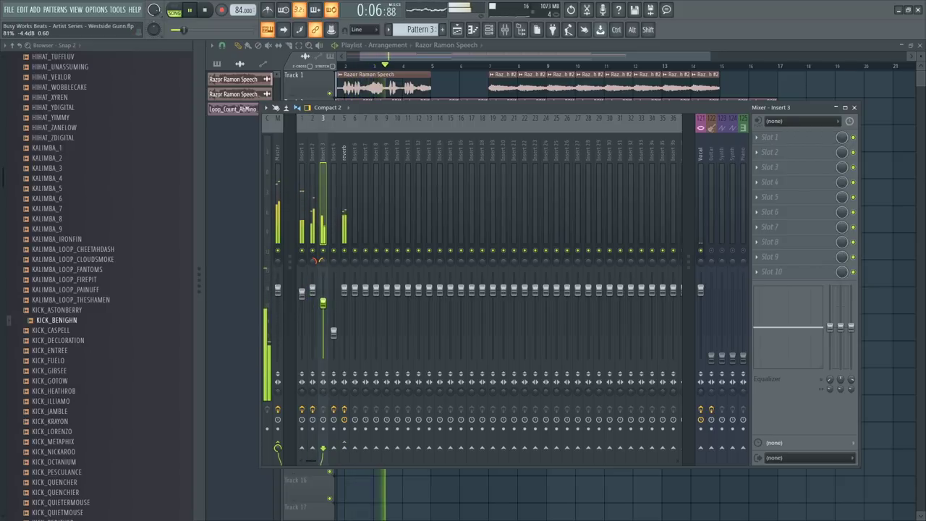
{"action": "left_click", "coordinate": [313, 293]}
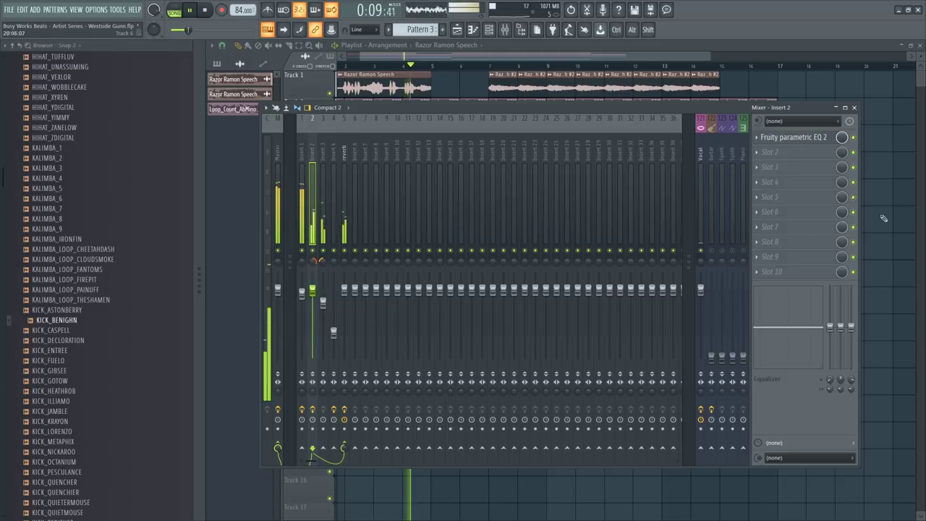
Move the Razor Ramon Speech #2 clips on track 1 and the Pattern 3 clips on track 5 earlier to start at bar 5
{"action": "key", "text": "F9"}
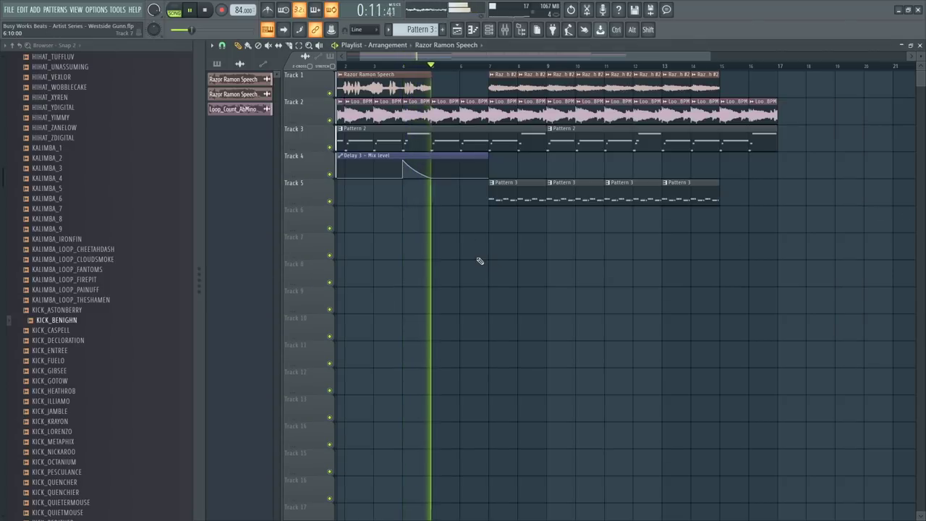
{"action": "left_click_drag", "start_coordinate": [485, 191], "coordinate": [622, 199]}
{"action": "left_click_drag", "start_coordinate": [500, 73], "coordinate": [615, 76]}
{"action": "left_click", "coordinate": [432, 66]}
Review the DRUMBREAK_BETHLAHOO notes in the piano roll and play the arrangement from bar 4
{"action": "key", "text": "F6"}
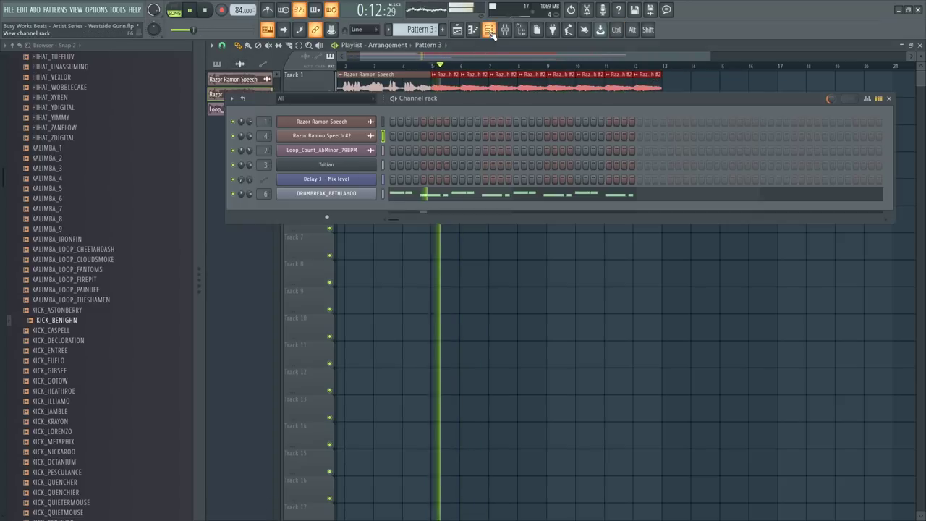
{"action": "left_click", "coordinate": [444, 199]}
{"action": "key", "text": "space"}
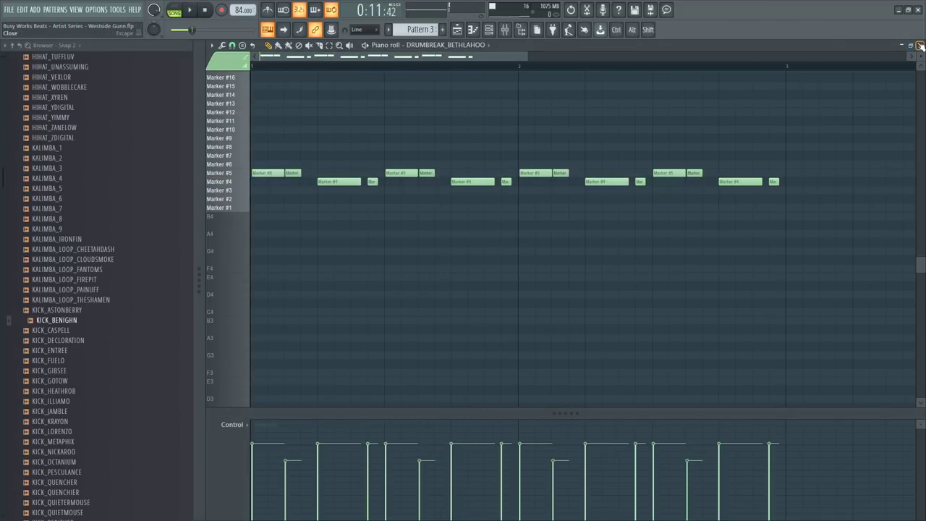
{"action": "left_click", "coordinate": [920, 45]}
{"action": "left_click", "coordinate": [404, 67]}
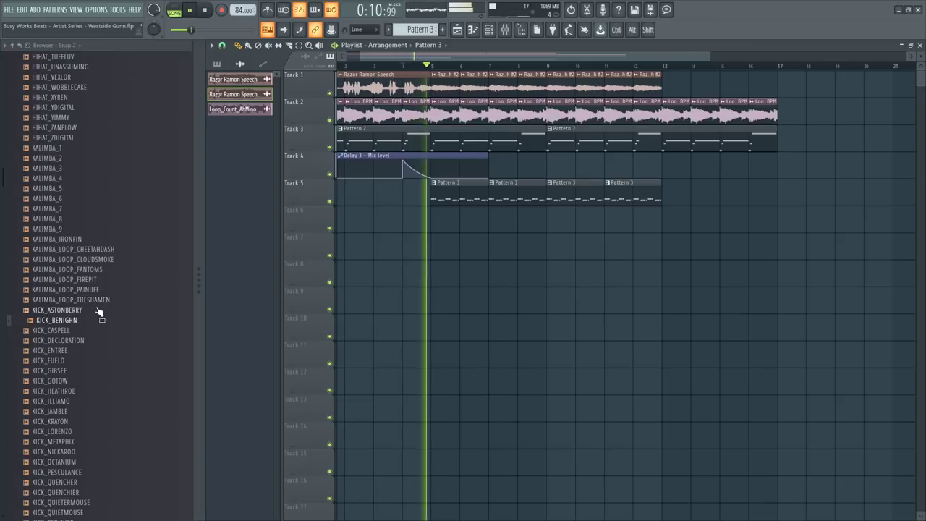
Move the four longer Marker #5 notes of DRUMBREAK_BETHLAHOO up to Marker #9 and audition the pattern
{"action": "left_click", "coordinate": [489, 29]}
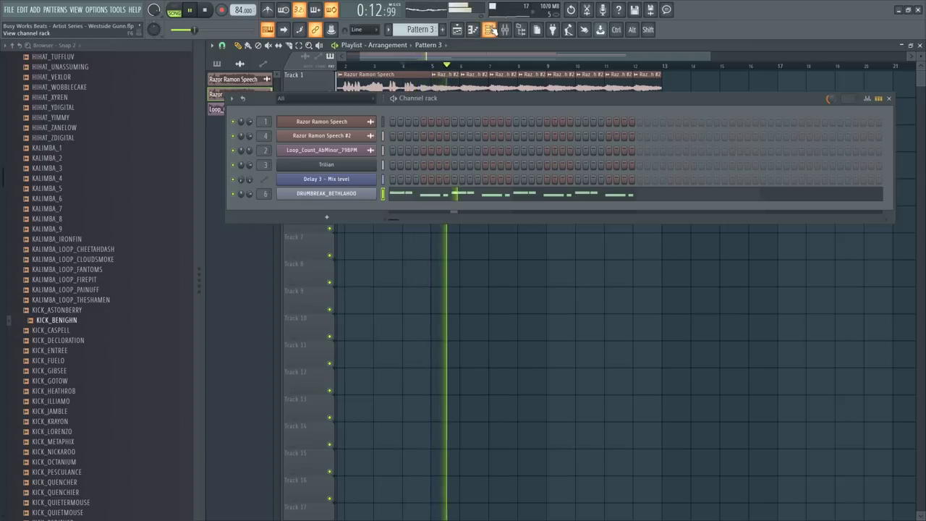
{"action": "left_click", "coordinate": [433, 195]}
{"action": "key", "text": "space"}
{"action": "left_click", "coordinate": [265, 174], "text": "ctrl"}
{"action": "left_click_drag", "start_coordinate": [375, 151], "coordinate": [397, 186]}
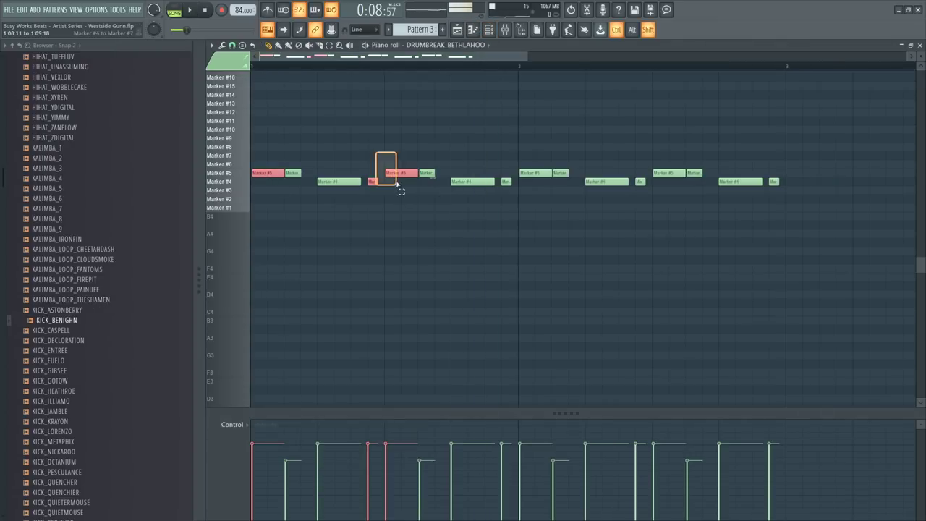
{"action": "left_click_drag", "start_coordinate": [538, 176], "coordinate": [541, 181]}
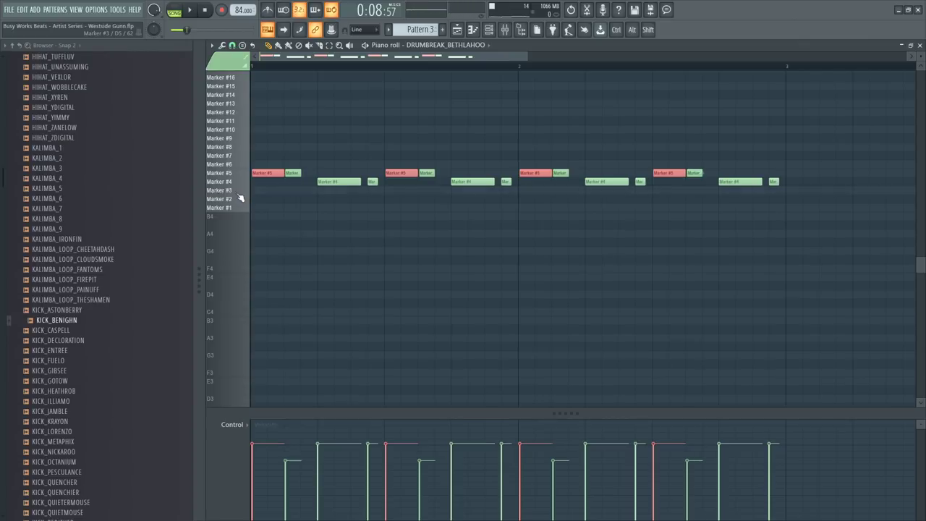
{"action": "scroll", "coordinate": [241, 198], "scroll_direction": "up", "scroll_amount": 3}
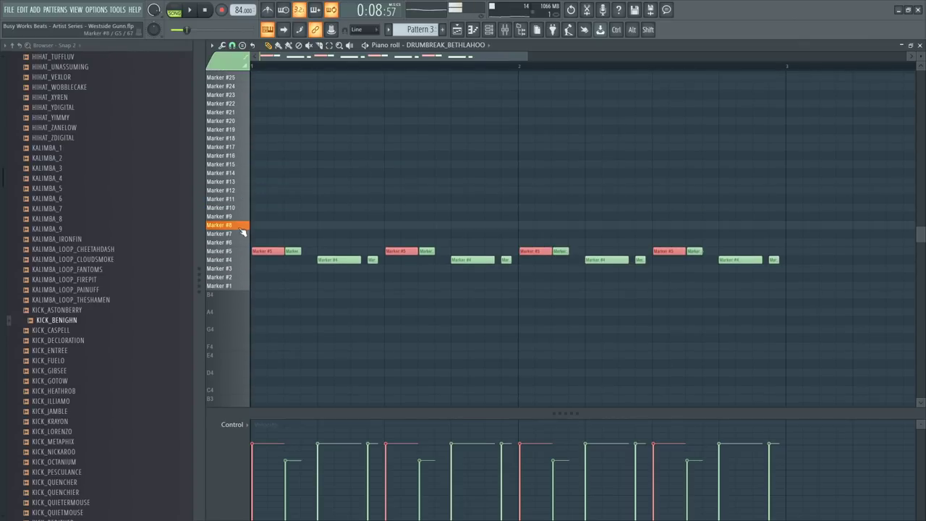
{"action": "left_click_drag", "start_coordinate": [265, 247], "coordinate": [265, 208]}
{"action": "key", "text": "space"}
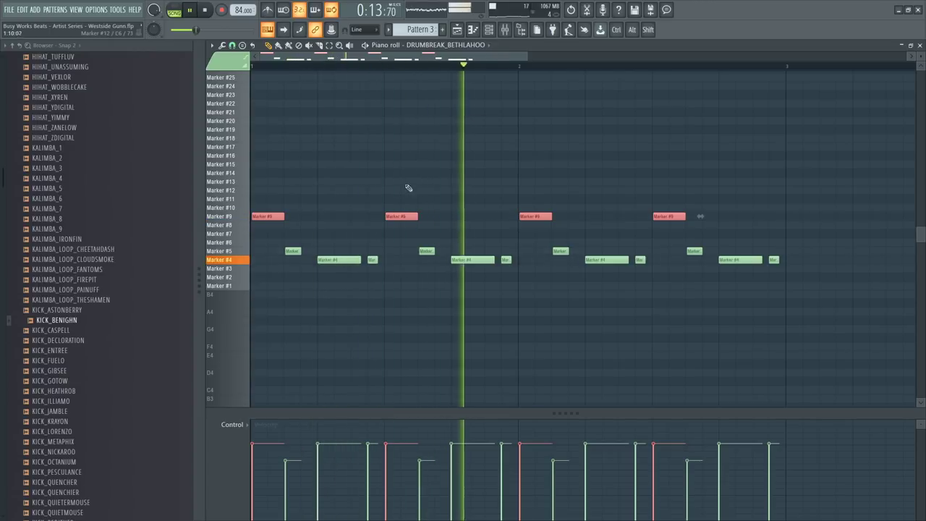
{"action": "key", "text": "space"}
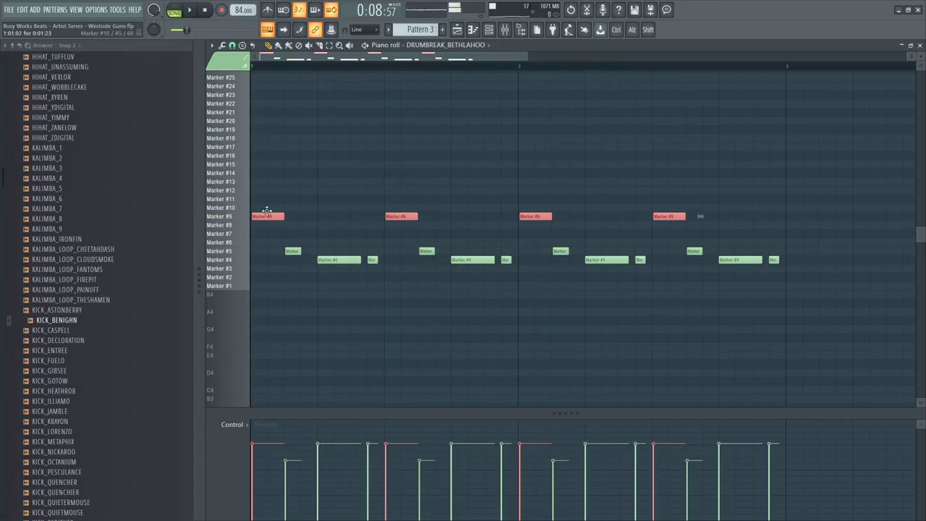
Shift the Marker #9 slice point slightly later in the drum break's Slicex waveform and undo the note dump in the piano roll
{"action": "left_click", "coordinate": [488, 33]}
{"action": "left_click", "coordinate": [352, 198]}
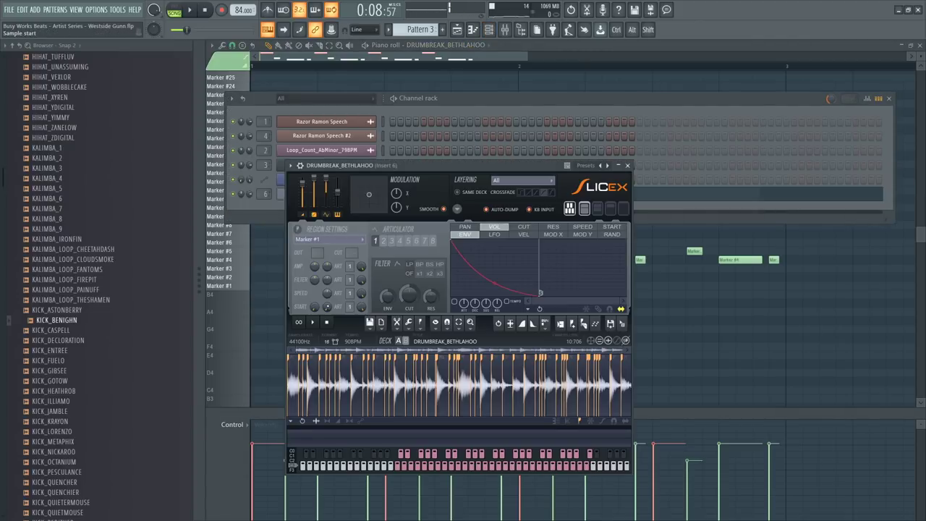
{"action": "left_click", "coordinate": [269, 336]}
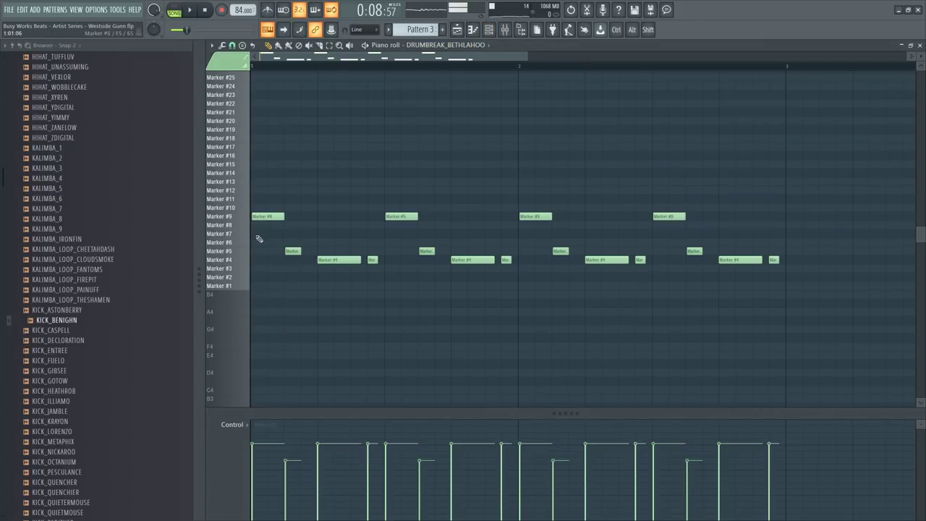
{"action": "left_click", "coordinate": [488, 30]}
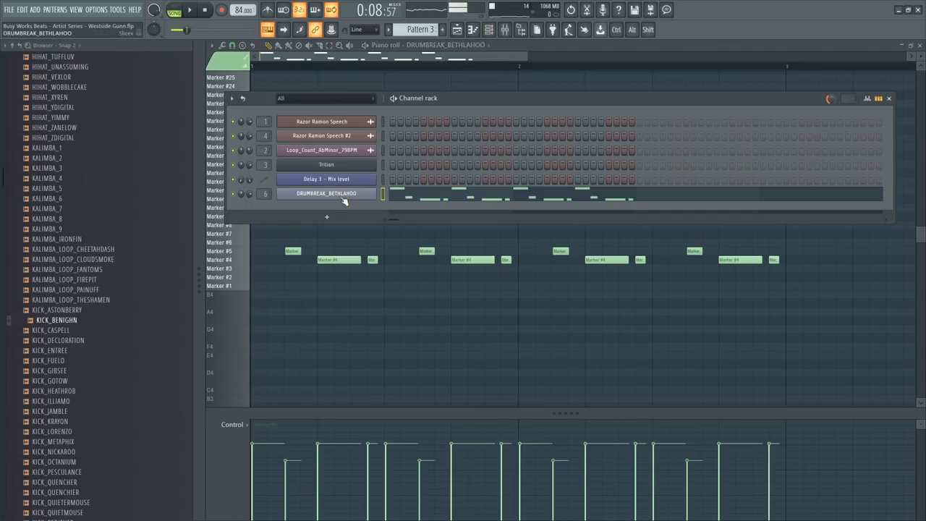
{"action": "left_click", "coordinate": [345, 200]}
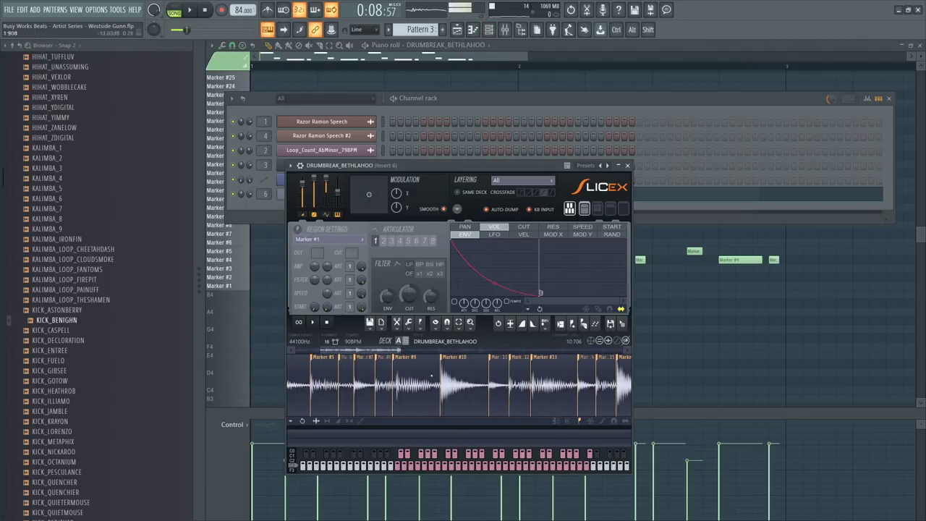
{"action": "scroll", "coordinate": [431, 375], "scroll_direction": "up", "scroll_amount": 3}
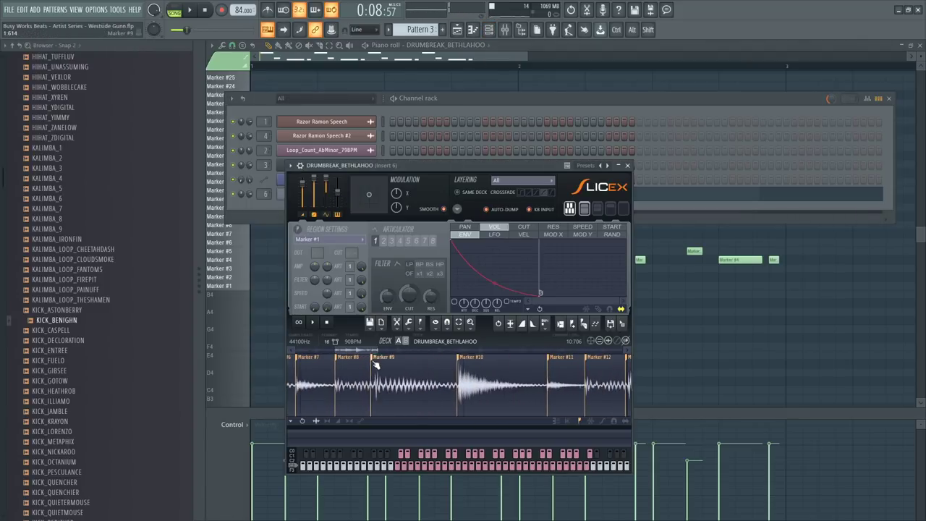
{"action": "left_click", "coordinate": [378, 364]}
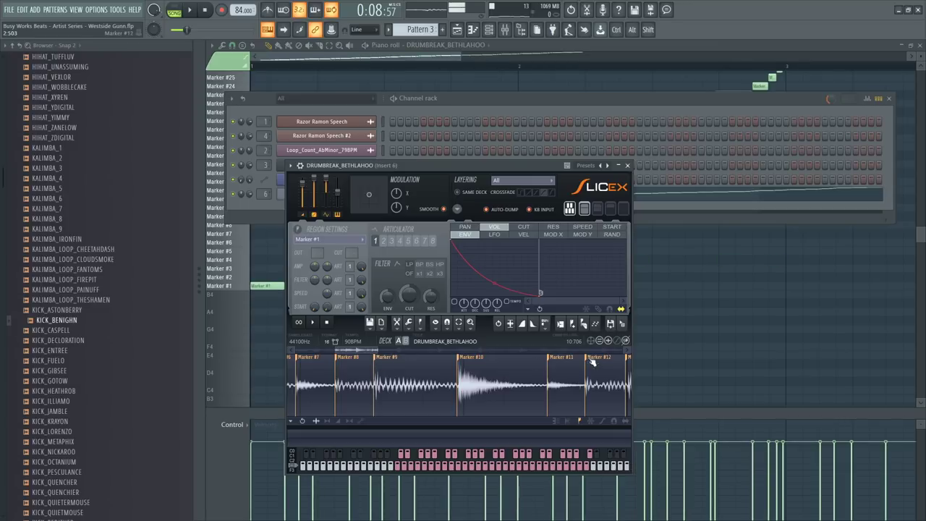
{"action": "left_click", "coordinate": [722, 316]}
{"action": "key", "text": "ctrl+z"}
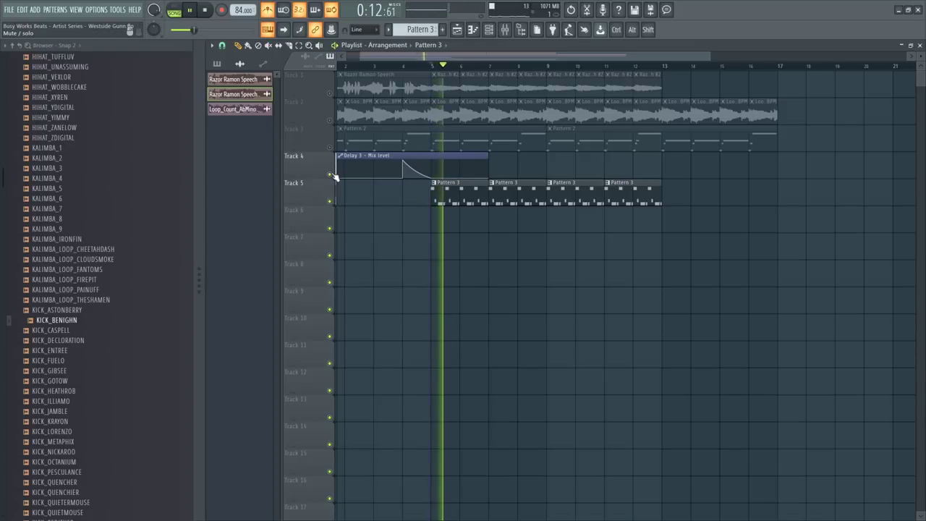
Nudge the four Marker #9 notes slightly earlier so the first one starts at the beginning of the pattern
{"action": "left_click", "coordinate": [489, 31]}
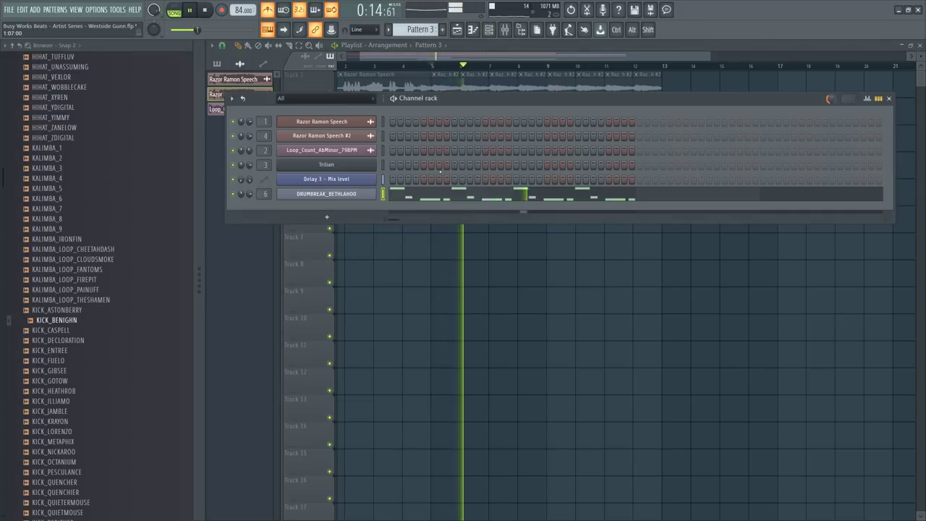
{"action": "left_click", "coordinate": [429, 196]}
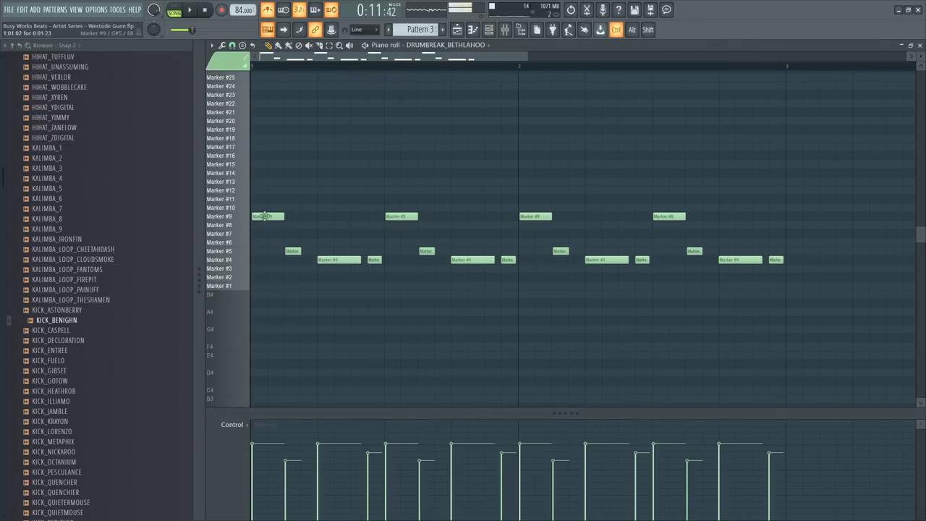
{"action": "double_click", "coordinate": [260, 218]}
{"action": "left_click_drag", "start_coordinate": [261, 219], "coordinate": [249, 217]}
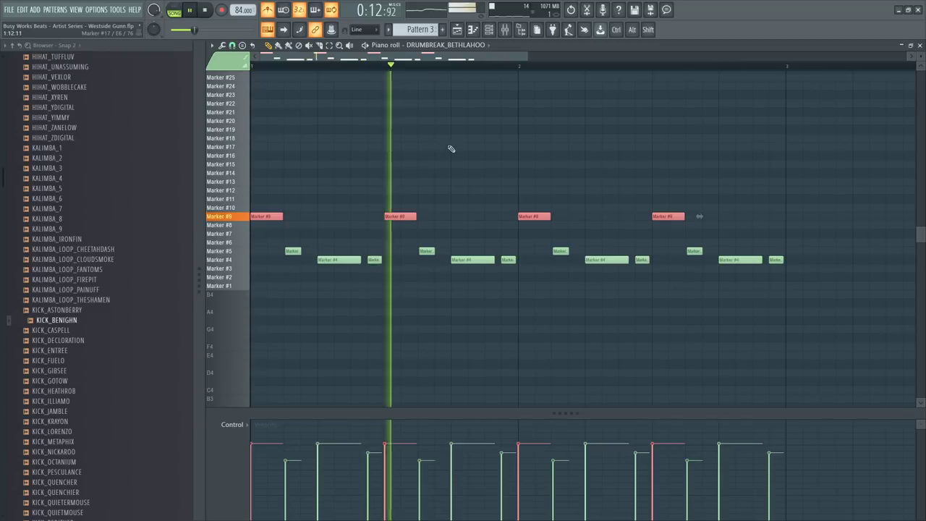
{"action": "left_click", "coordinate": [920, 46]}
Unmute playlist tracks 1 to 3 and play the arrangement from bar 5 to check the drum timing
{"action": "right_click", "coordinate": [412, 270]}
{"action": "key", "text": "space"}
{"action": "right_click", "coordinate": [331, 173]}
{"action": "right_click", "coordinate": [331, 173]}
{"action": "key", "text": "space"}
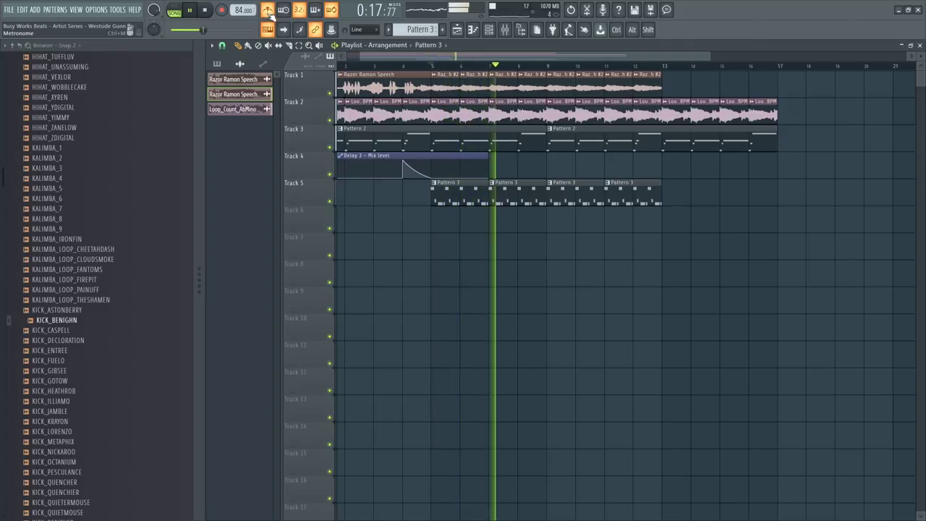
{"action": "scroll", "coordinate": [533, 66], "scroll_direction": "up", "scroll_amount": 5}
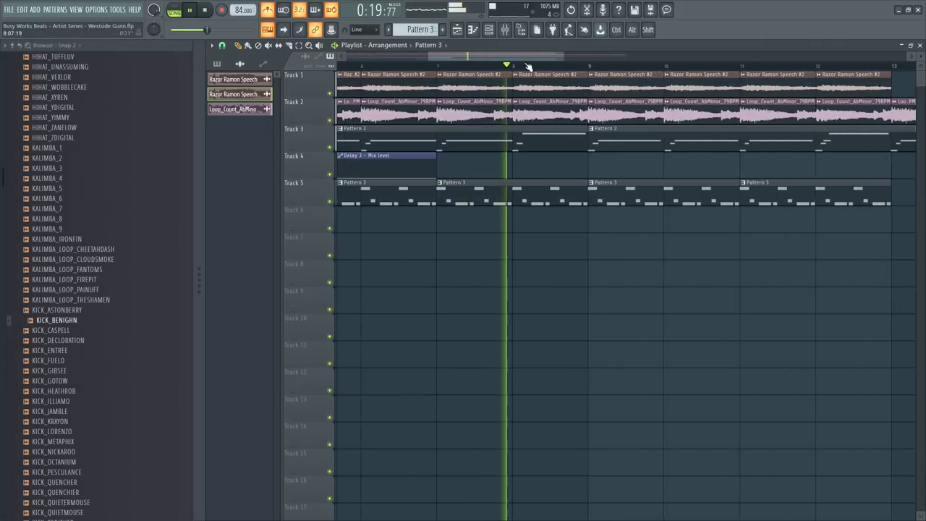
{"action": "scroll", "coordinate": [529, 67], "scroll_direction": "up", "scroll_amount": 2}
{"action": "key", "text": "space"}
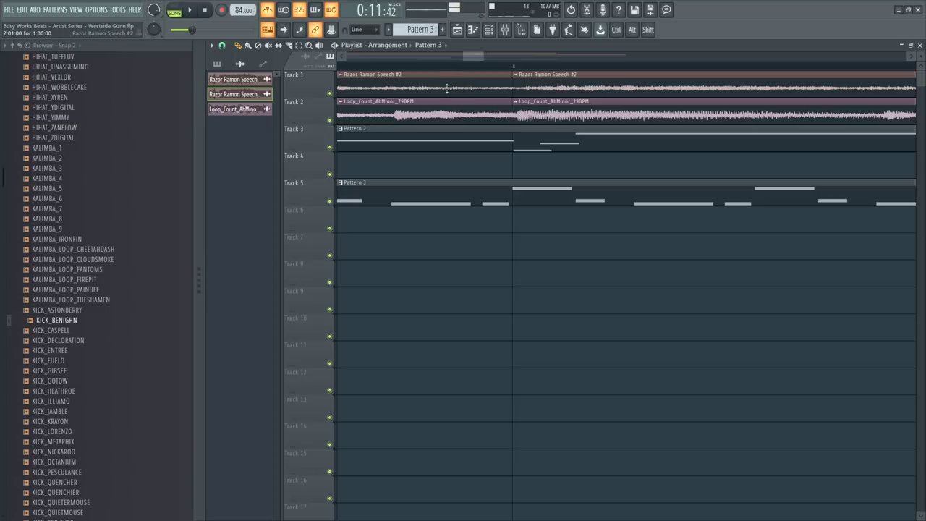
{"action": "scroll", "coordinate": [453, 62], "scroll_direction": "down", "scroll_amount": 4}
{"action": "key", "text": "space"}
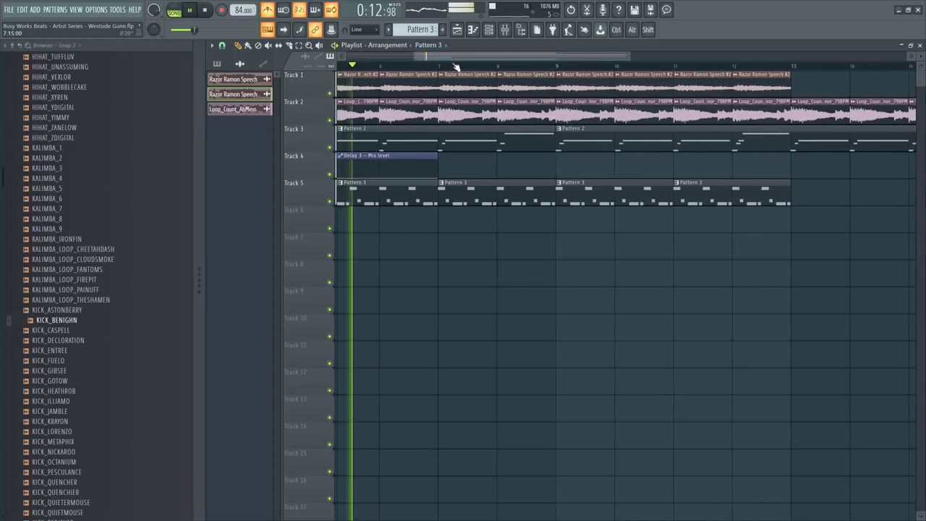
Inspect the DRUMBREAK_BETHLAHOO channel's Slicex settings and bring up its mixer track, Insert 6
{"action": "left_click", "coordinate": [488, 29]}
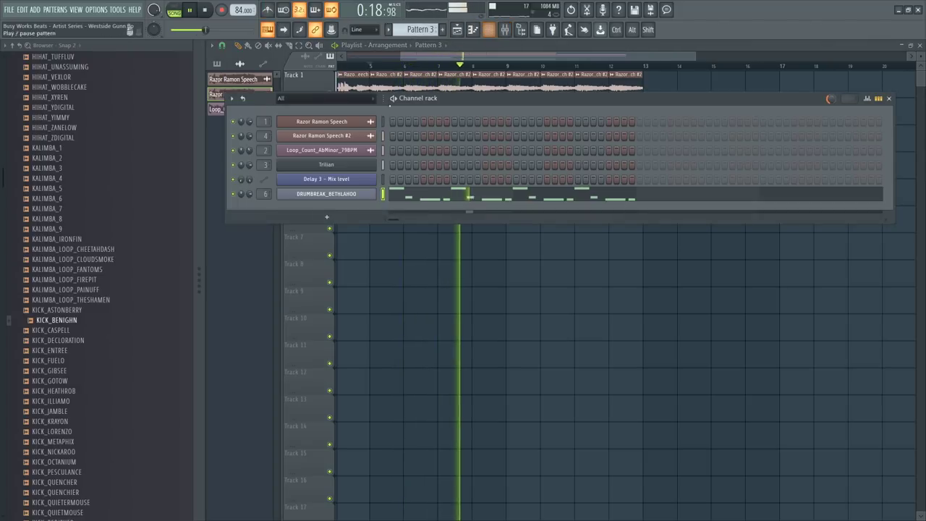
{"action": "left_click", "coordinate": [504, 29]}
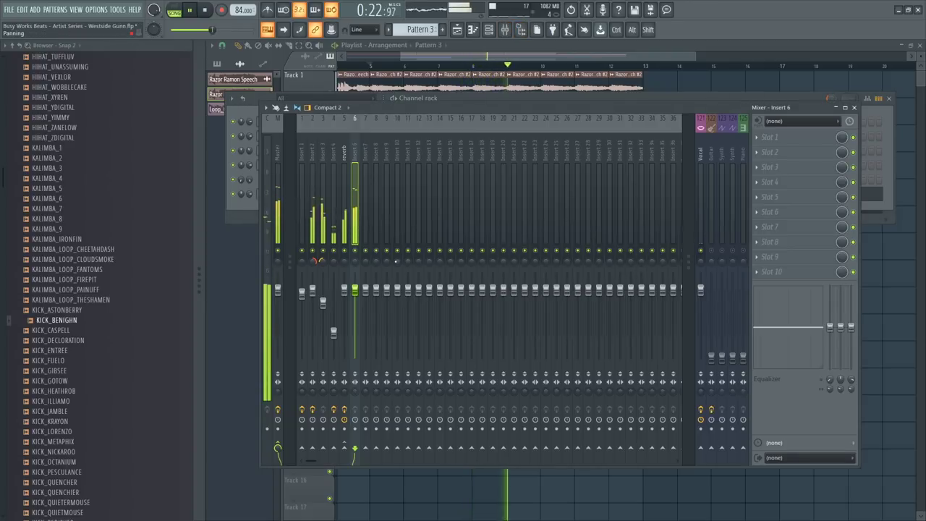
{"action": "left_click", "coordinate": [532, 95]}
{"action": "key", "text": "space"}
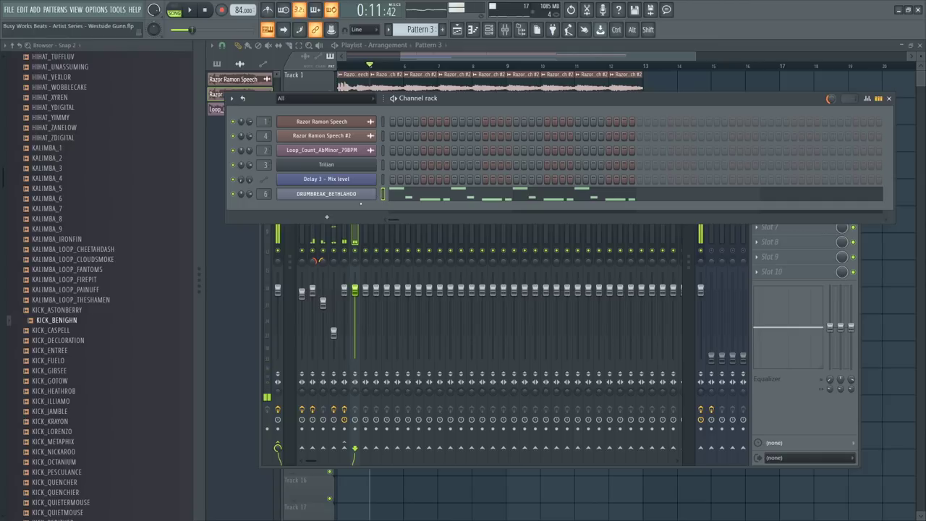
{"action": "left_click", "coordinate": [353, 195]}
{"action": "left_click", "coordinate": [552, 99]}
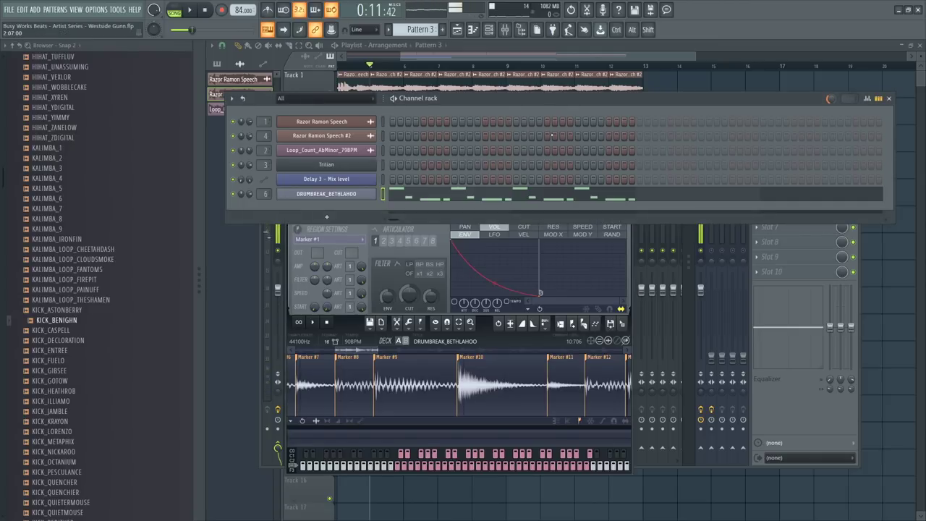
{"action": "left_click", "coordinate": [788, 283]}
Audition Insert 3 soloed in the mixer and compare it with playback of all mixer tracks
{"action": "key", "text": "space"}
{"action": "key", "text": "space"}
{"action": "key", "text": "space"}
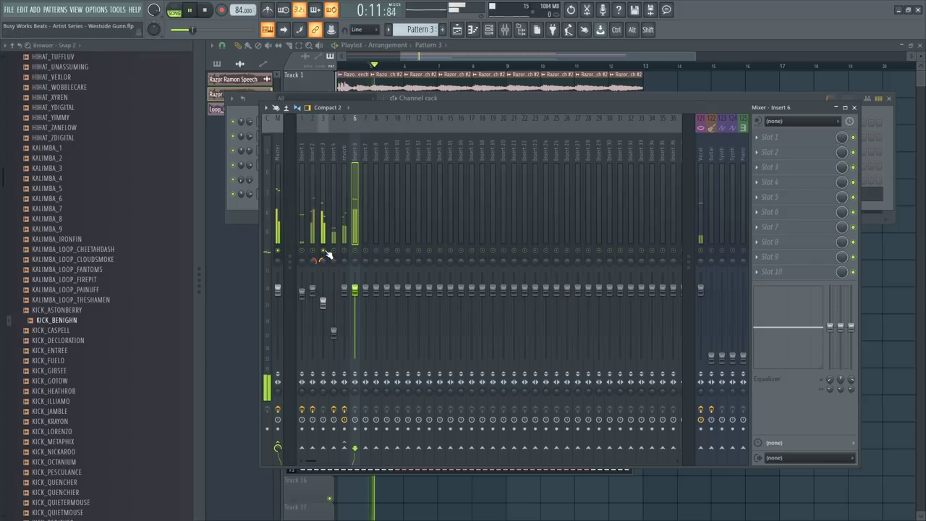
{"action": "key", "text": "space"}
{"action": "key", "text": "space"}
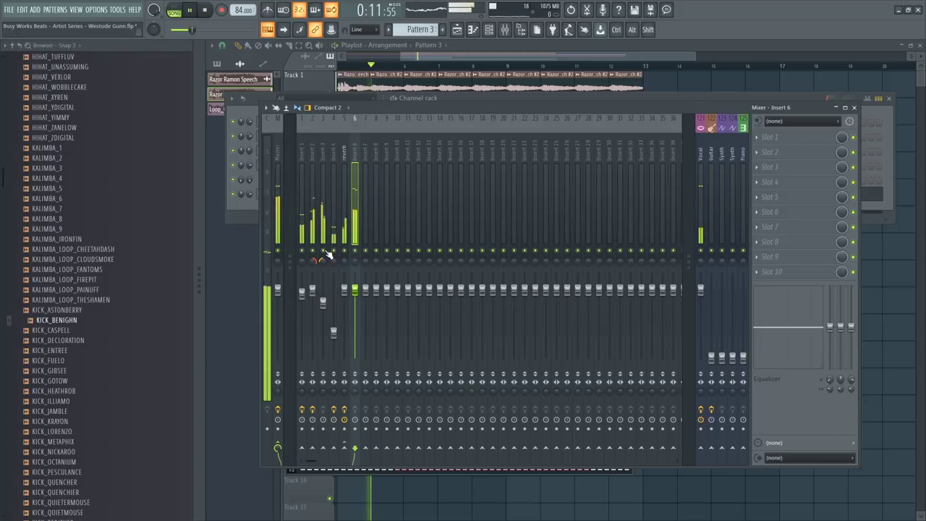
Try panning the drum break on Insert 6 to 51% right during playback
{"action": "key", "text": "space"}
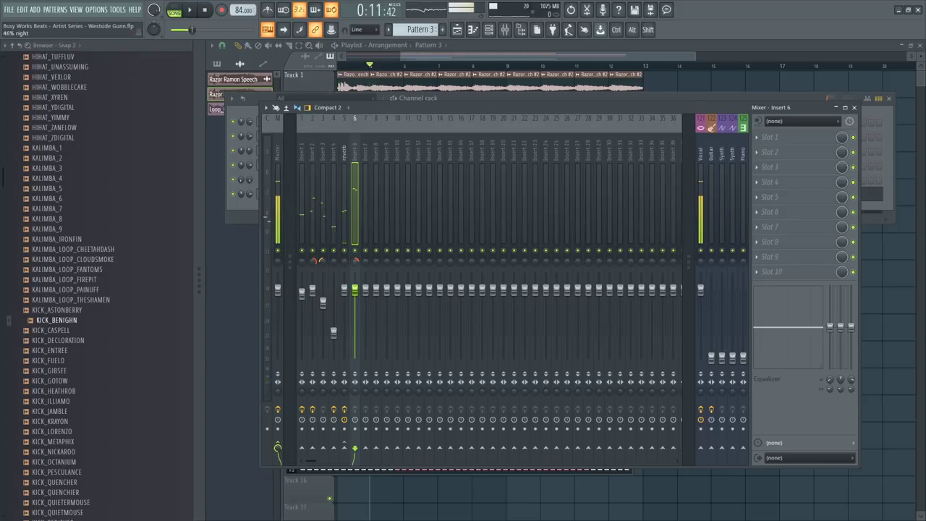
{"action": "key", "text": "space"}
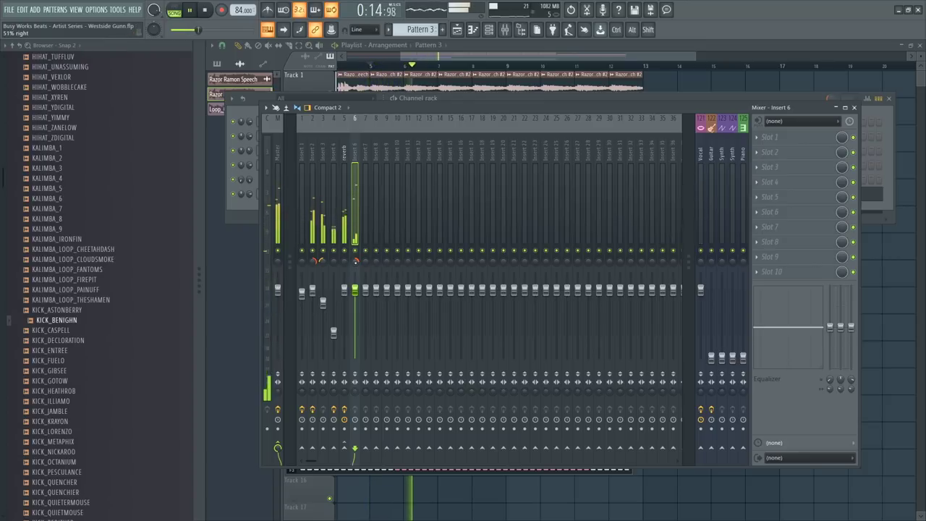
Lower Insert 6's fader to 93% and reset its panning to the centre
{"action": "left_click_drag", "start_coordinate": [355, 291], "coordinate": [358, 297]}
{"action": "key", "text": "space"}
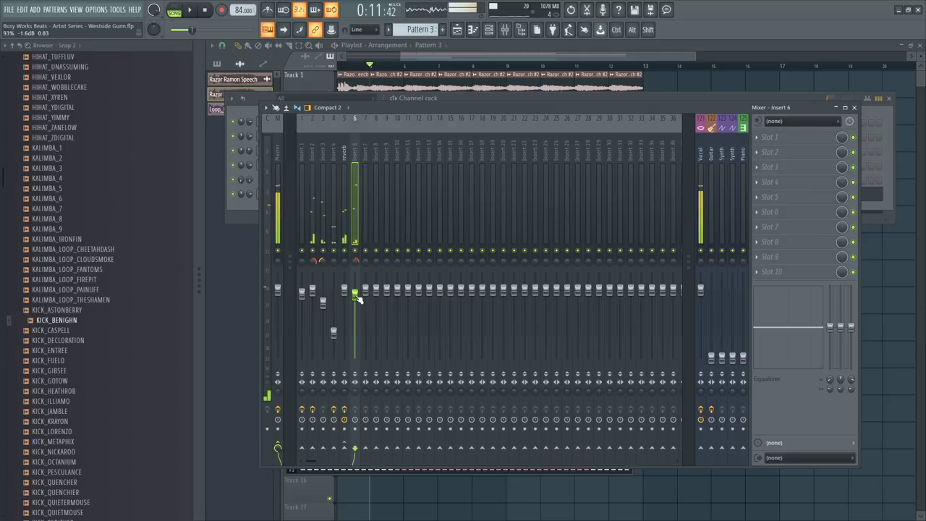
{"action": "key", "text": "space"}
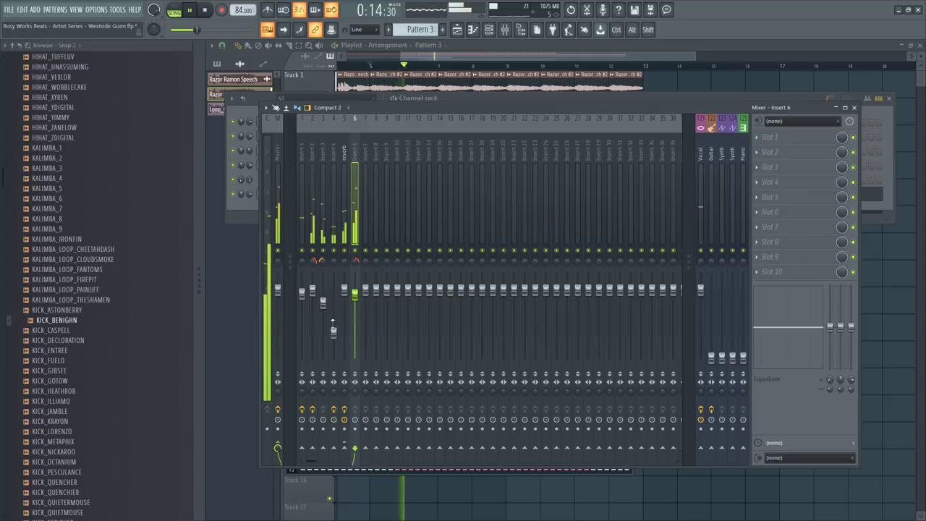
{"action": "key", "text": "space"}
{"action": "right_click", "coordinate": [355, 260]}
{"action": "left_click", "coordinate": [369, 266]}
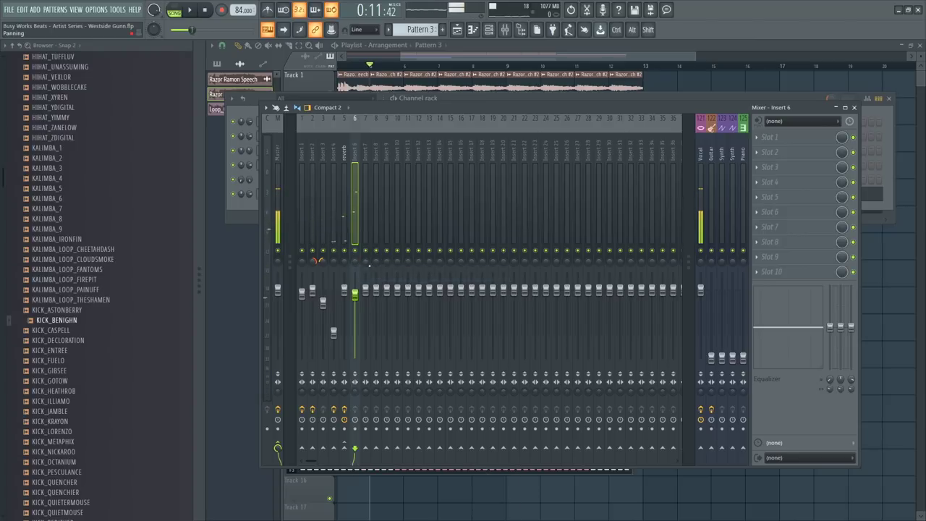
Audition the beat while examining the Marker #9 slice and the full waveform of DRUMBREAK_BETHLAHOO in Slicex
{"action": "key", "text": "space"}
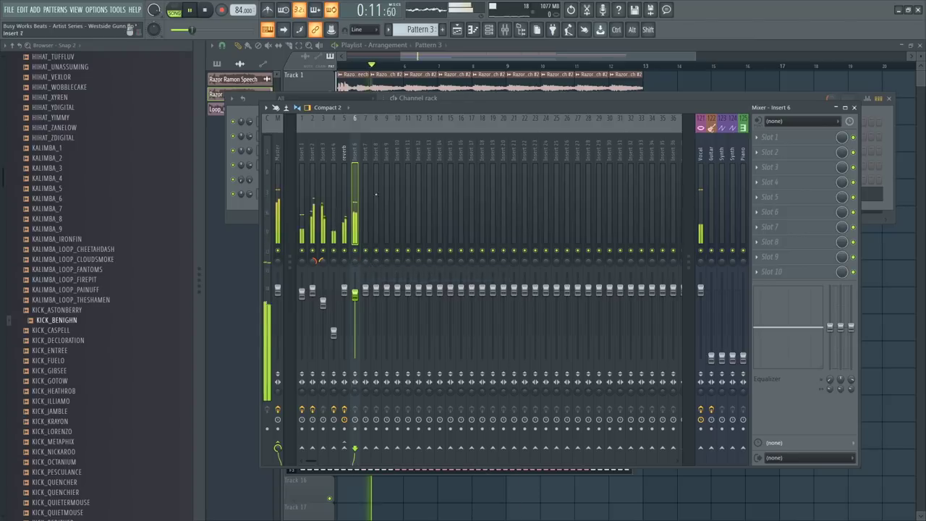
{"action": "left_click", "coordinate": [467, 94]}
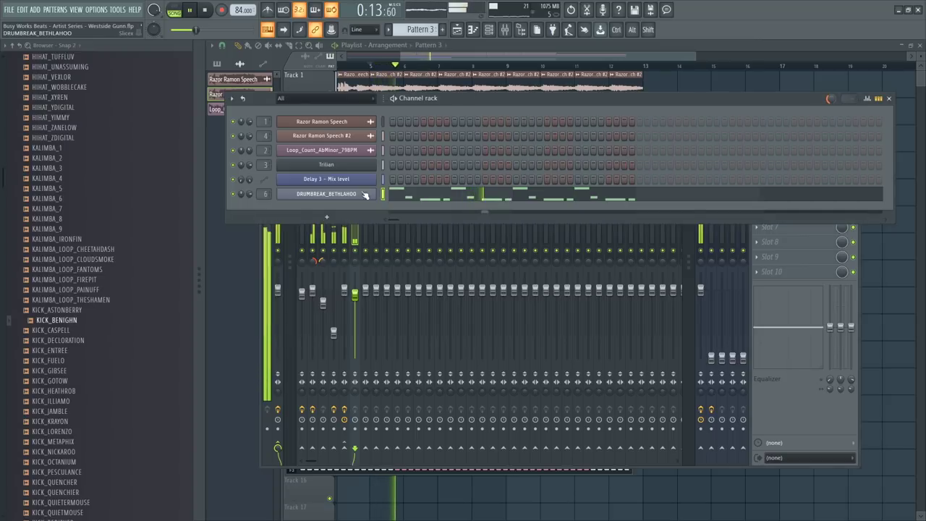
{"action": "left_click", "coordinate": [326, 193]}
{"action": "left_click", "coordinate": [386, 359]}
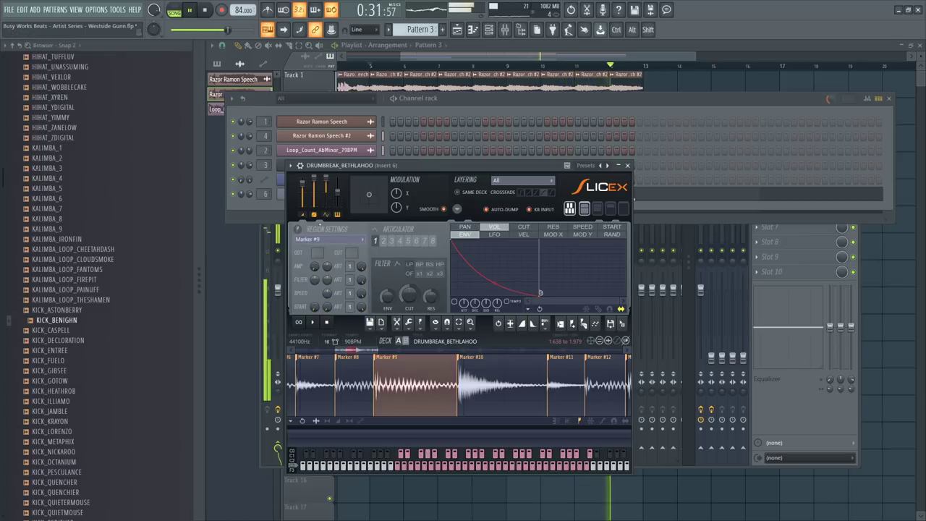
{"action": "scroll", "coordinate": [391, 405], "scroll_direction": "down", "scroll_amount": 7}
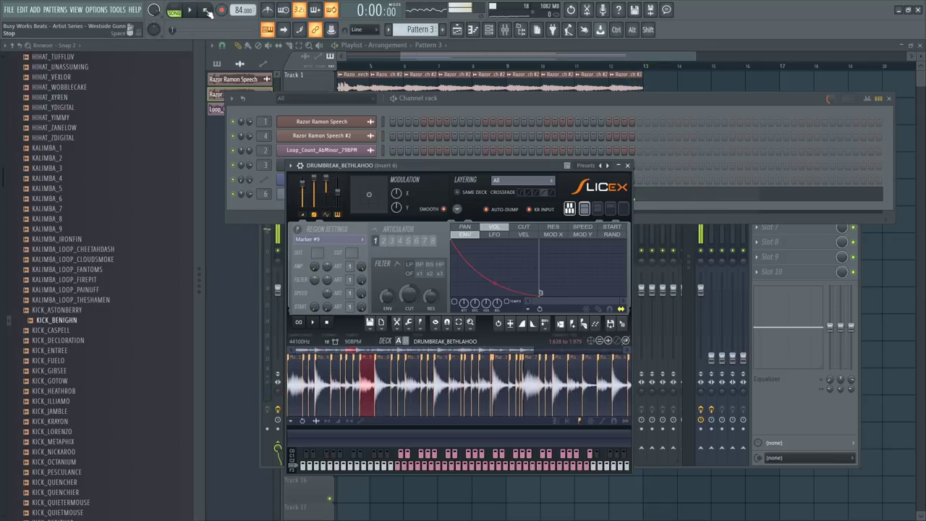
Select the Marker #4 slice in the DRUMBREAK_BETHLAHOO channel's Slicex and lower its pitch to -98 cents
{"action": "left_click", "coordinate": [448, 98]}
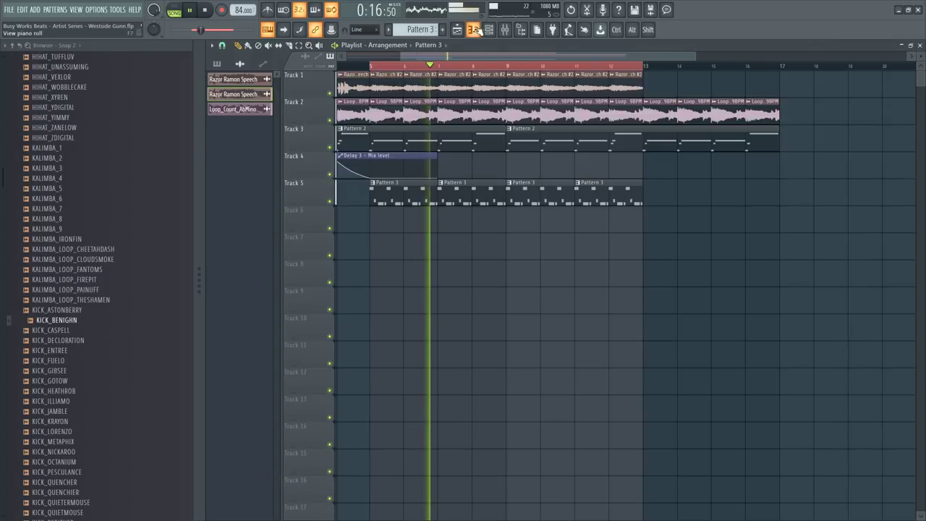
{"action": "key", "text": "F6"}
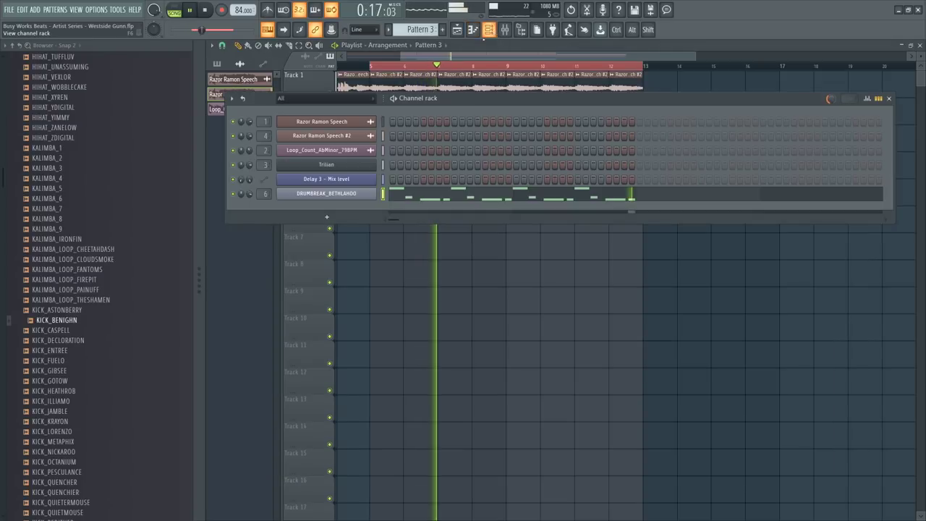
{"action": "left_click", "coordinate": [334, 193]}
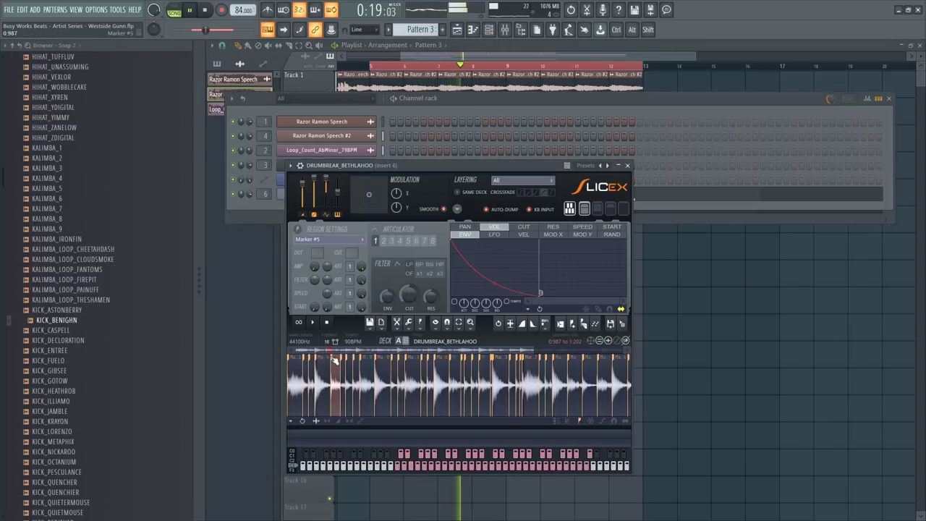
{"action": "left_click", "coordinate": [328, 359]}
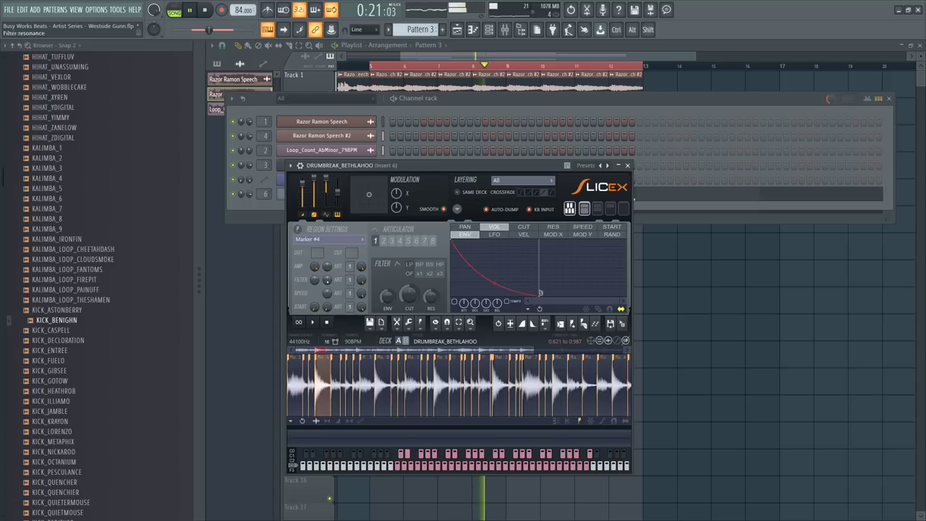
{"action": "mouse_move", "coordinate": [327, 293]}
{"action": "left_mouse_down"}
{"action": "mouse_move", "coordinate": [327, 311]}
{"action": "mouse_move", "coordinate": [327, 297]}
{"action": "left_mouse_up"}
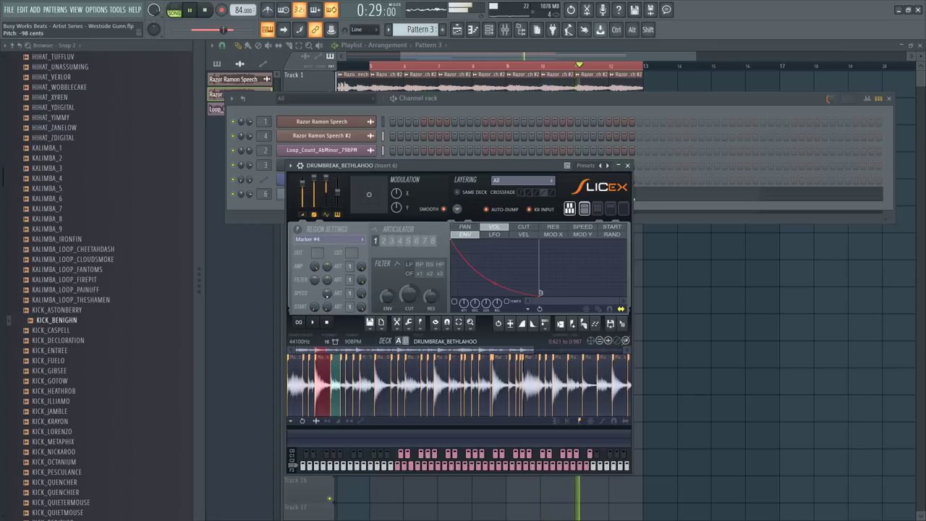
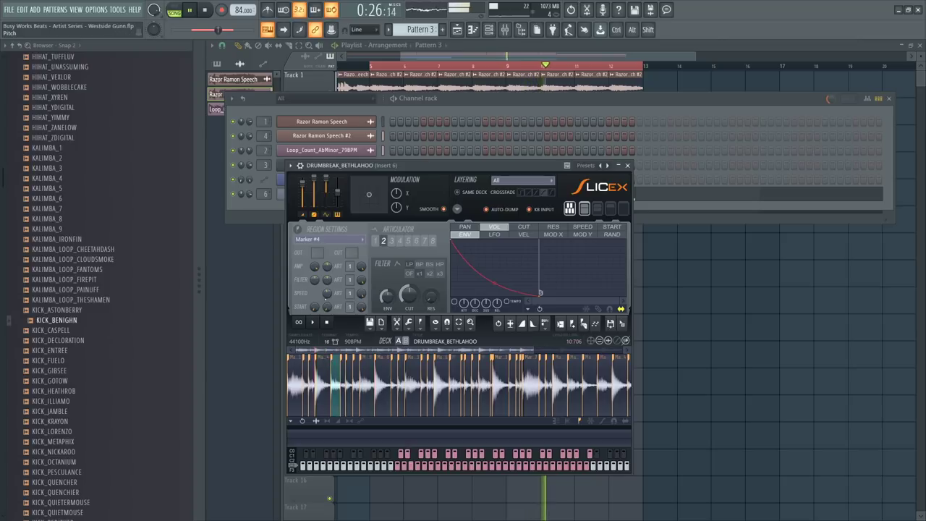
Assign the Marker #4 slice's filter to articulator 2 and enable that articulator's volume envelope with a steeper decay curve
{"action": "left_click", "coordinate": [350, 279]}
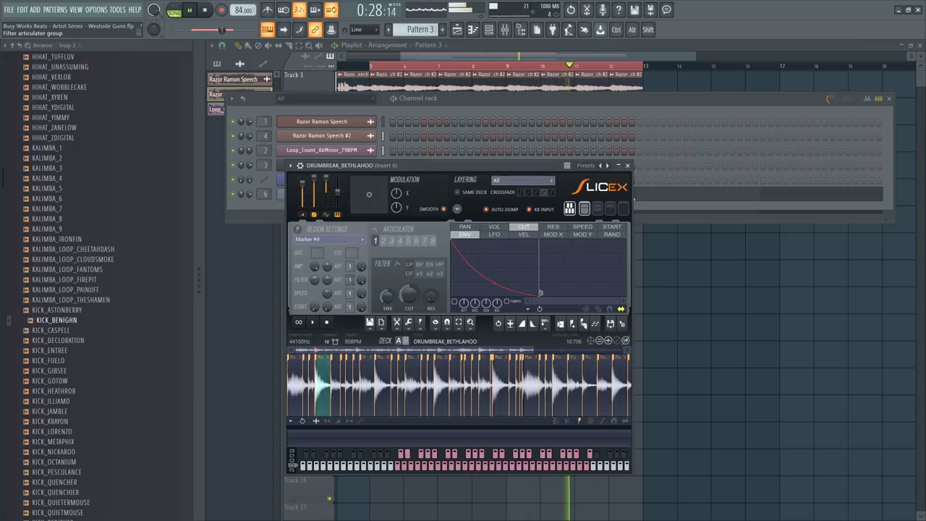
{"action": "left_click_drag", "start_coordinate": [409, 294], "coordinate": [409, 280]}
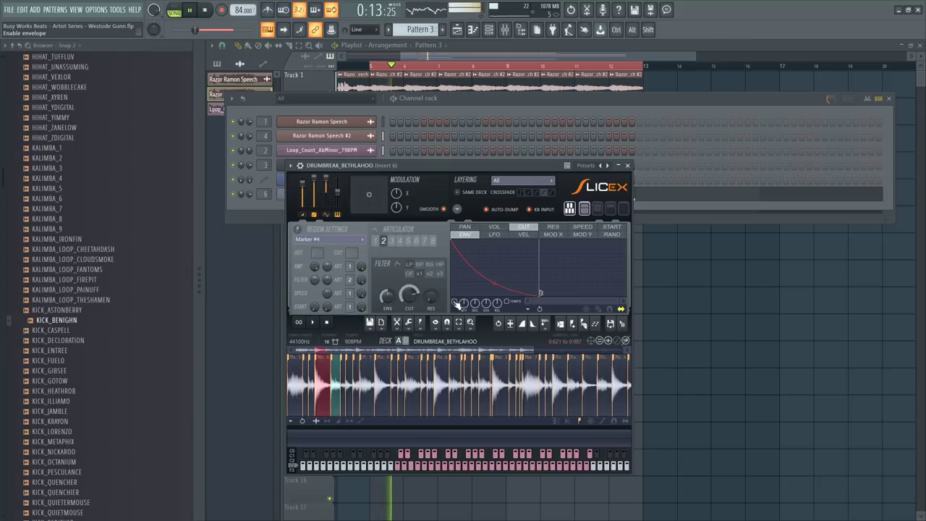
{"action": "left_click", "coordinate": [495, 227]}
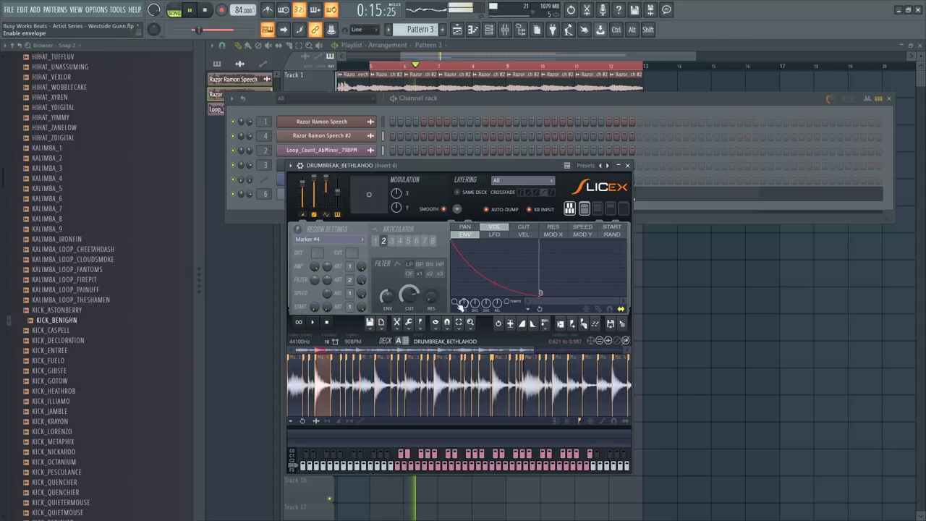
{"action": "left_click_drag", "start_coordinate": [495, 283], "coordinate": [495, 291]}
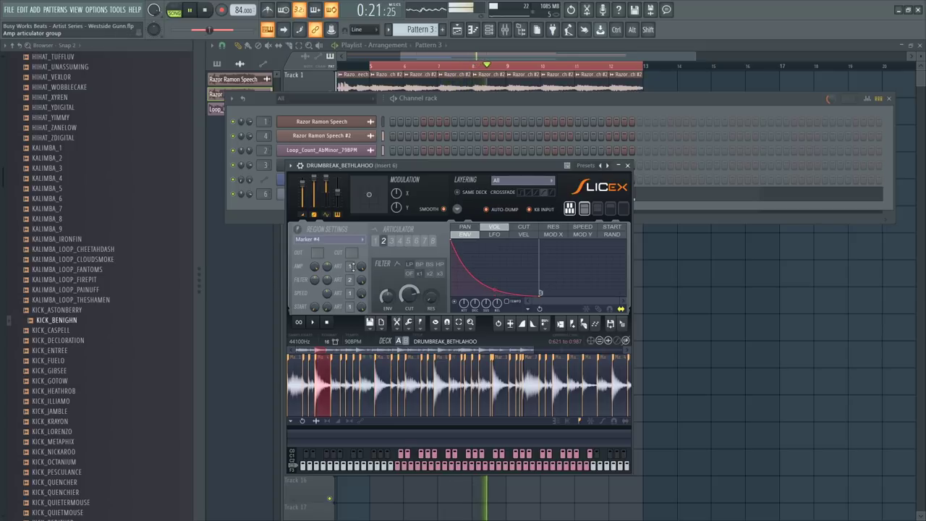
Assign the Marker #4 slice's amp to articulator 2, set the filter cutoff to 85% and close Slicex
{"action": "left_click_drag", "start_coordinate": [352, 267], "coordinate": [353, 262]}
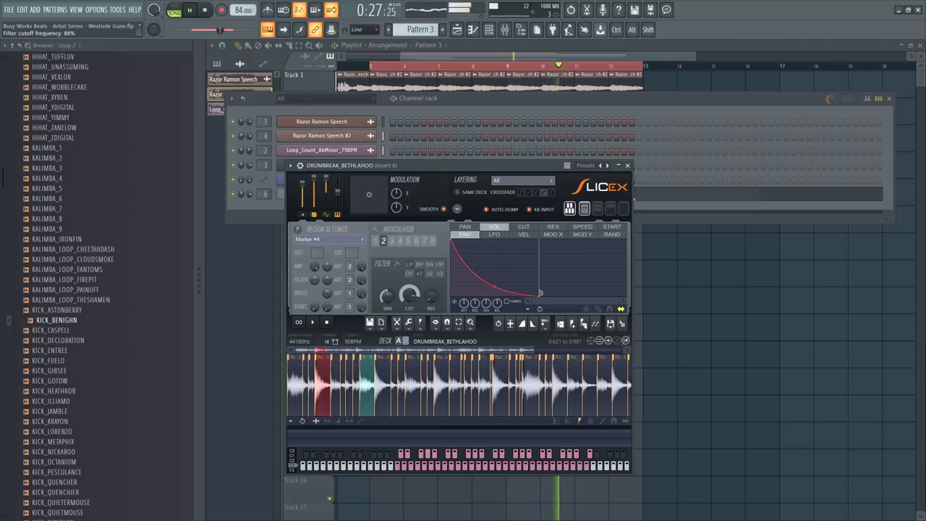
{"action": "left_click_drag", "start_coordinate": [410, 293], "coordinate": [410, 298]}
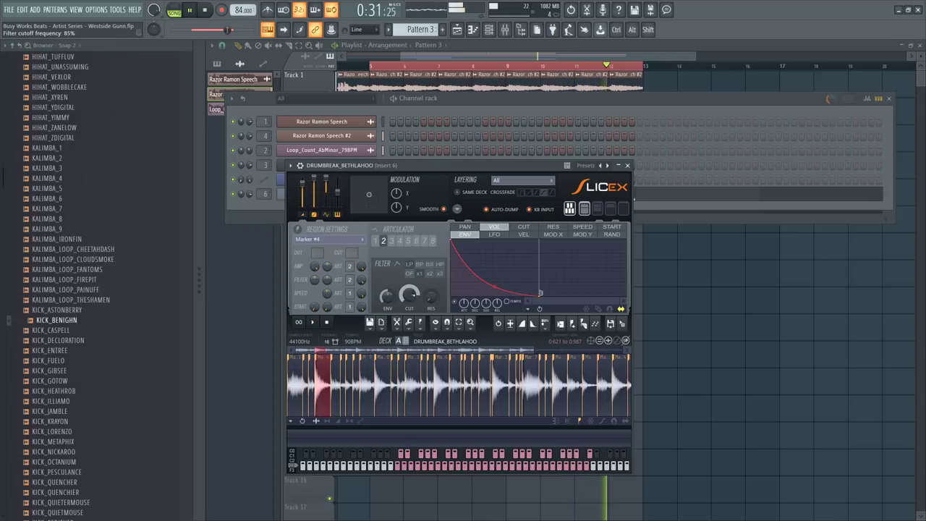
{"action": "left_click", "coordinate": [627, 166]}
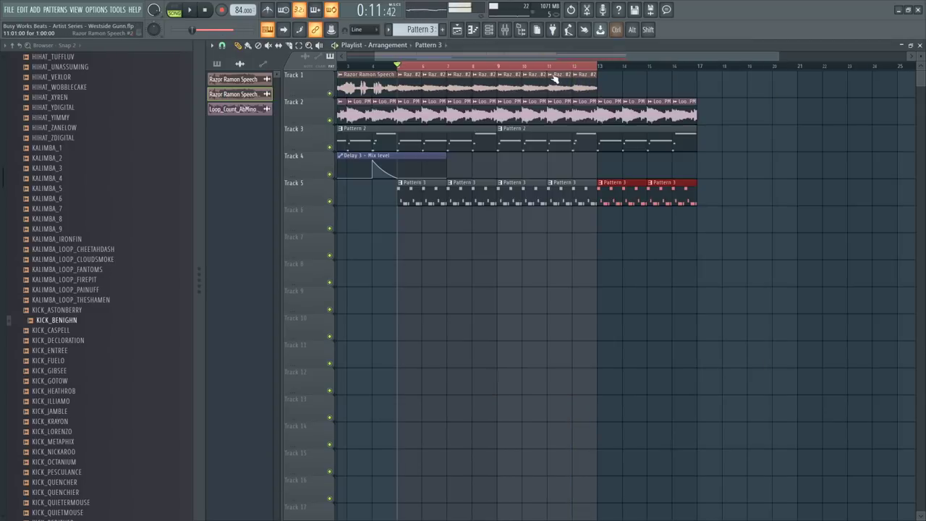
Copy the opening Razor Ramon Speech clip to bar 13 on Track 1, right after the Razor Ramon Speech #2 clips
{"action": "key", "text": "ctrl+d"}
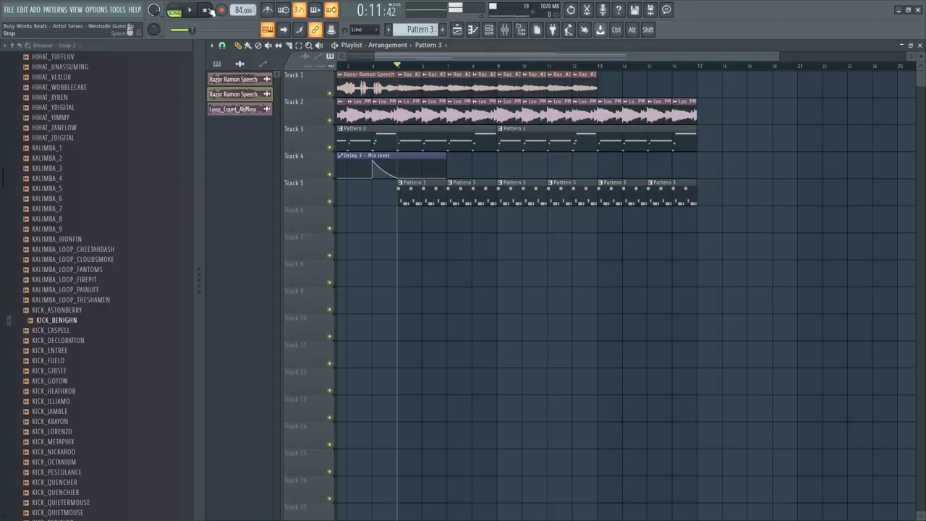
{"action": "key", "text": "space"}
{"action": "left_click_drag", "start_coordinate": [399, 57], "coordinate": [370, 56]}
{"action": "left_click", "coordinate": [367, 81], "text": "ctrl"}
{"action": "key", "text": "space"}
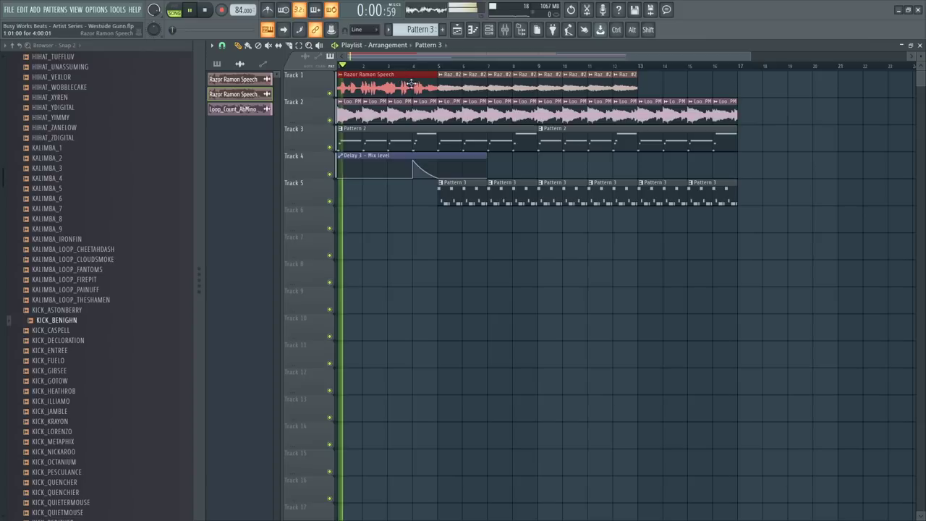
{"action": "left_click_drag", "start_coordinate": [451, 75], "coordinate": [631, 86]}
{"action": "mouse_move", "coordinate": [395, 86]}
{"action": "left_mouse_down", "text": "shift"}
{"action": "mouse_move", "coordinate": [717, 86]}
{"action": "mouse_move", "coordinate": [691, 86]}
{"action": "left_mouse_up", "text": "shift"}
{"action": "key", "text": "space"}
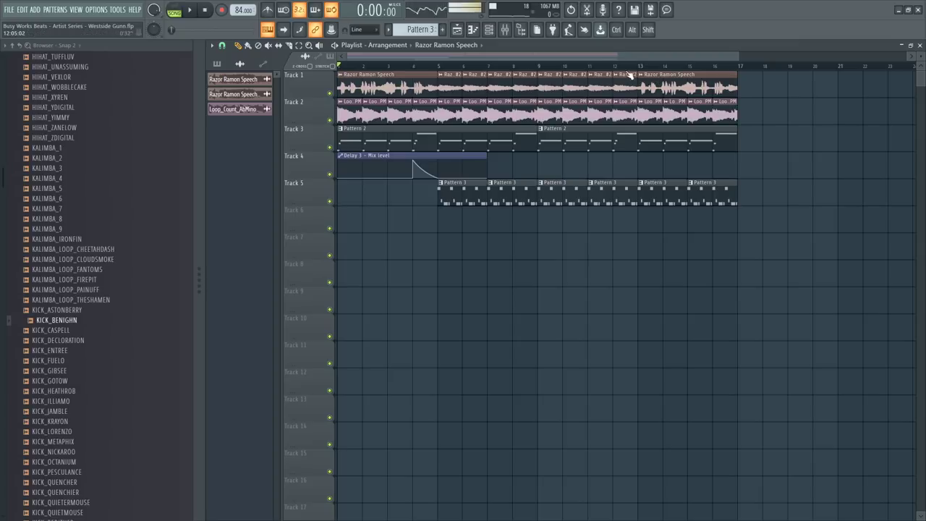
Extend the copied Razor Ramon Speech clip at bar 13 to six bars and audition it against the beat
{"action": "left_click_drag", "start_coordinate": [760, 84], "coordinate": [888, 85]}
{"action": "left_click_drag", "start_coordinate": [640, 87], "coordinate": [649, 71]}
{"action": "scroll", "coordinate": [640, 66], "scroll_direction": "down", "scroll_amount": 2}
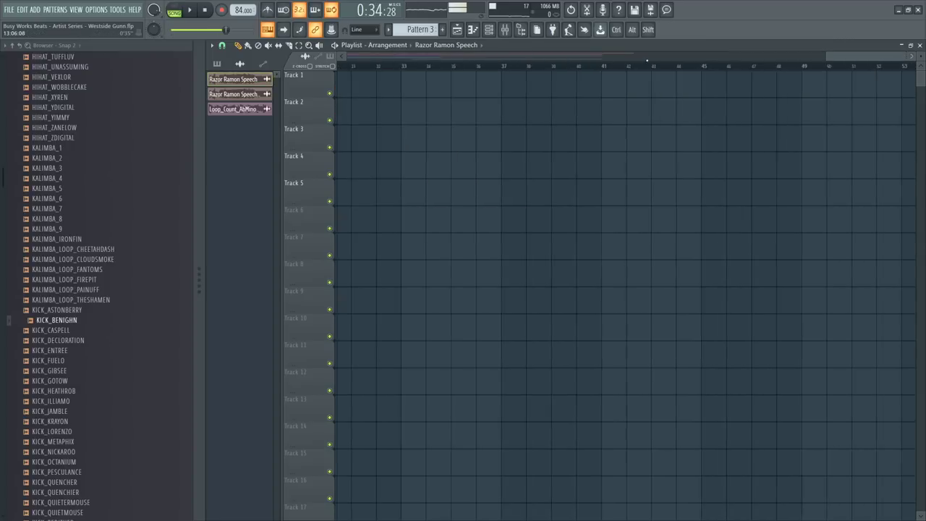
{"action": "key", "text": "space"}
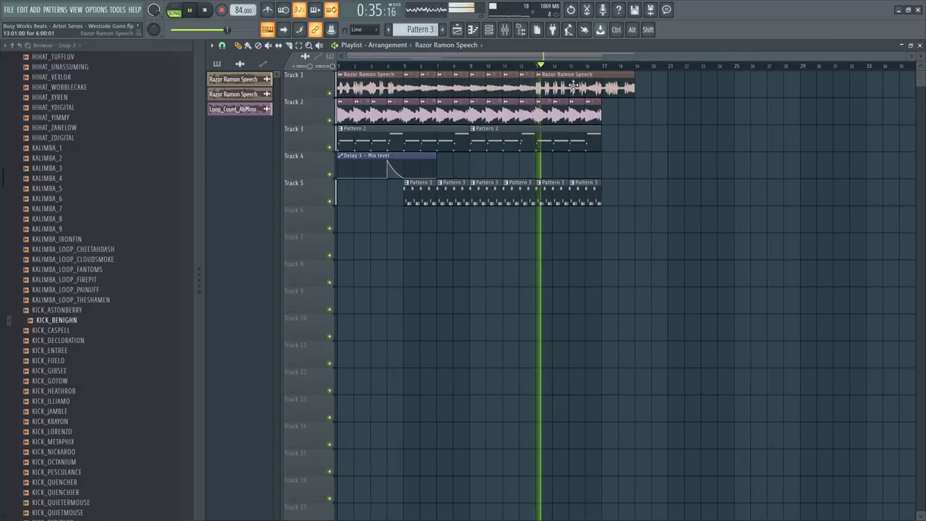
{"action": "scroll", "coordinate": [563, 73], "scroll_direction": "up", "scroll_amount": 2}
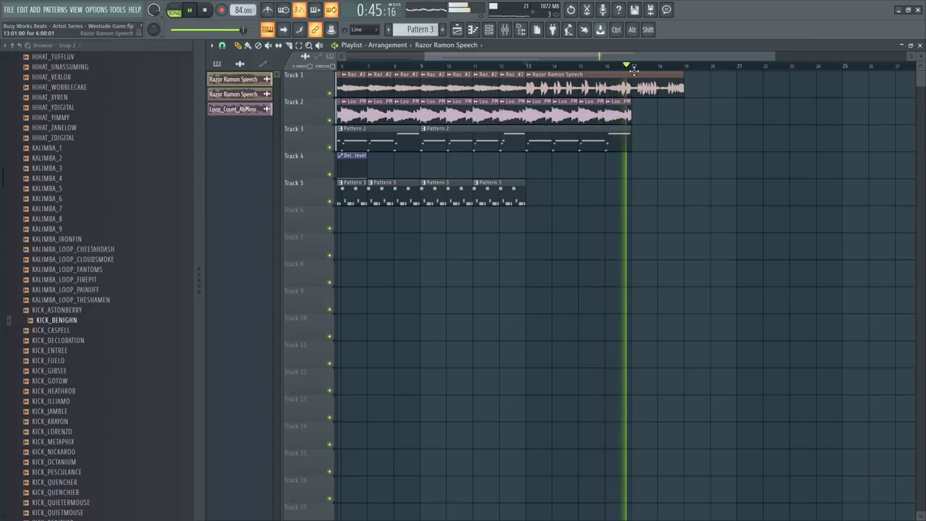
{"action": "key", "text": "space"}
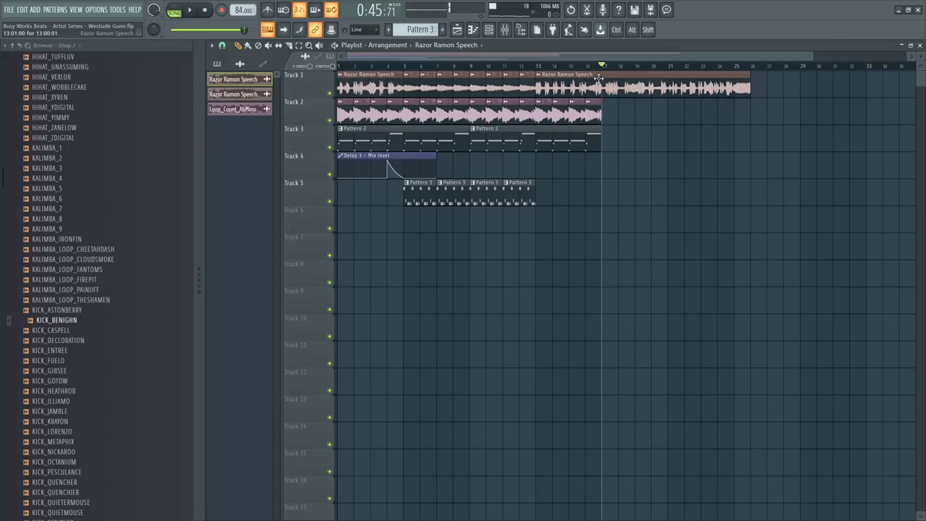
Trim the start of the second Razor Ramon Speech clip and audition the speech from bar 13
{"action": "mouse_move", "coordinate": [537, 85]}
{"action": "left_mouse_down"}
{"action": "mouse_move", "coordinate": [603, 94]}
{"action": "mouse_move", "coordinate": [552, 82]}
{"action": "left_mouse_up"}
{"action": "key", "text": "space"}
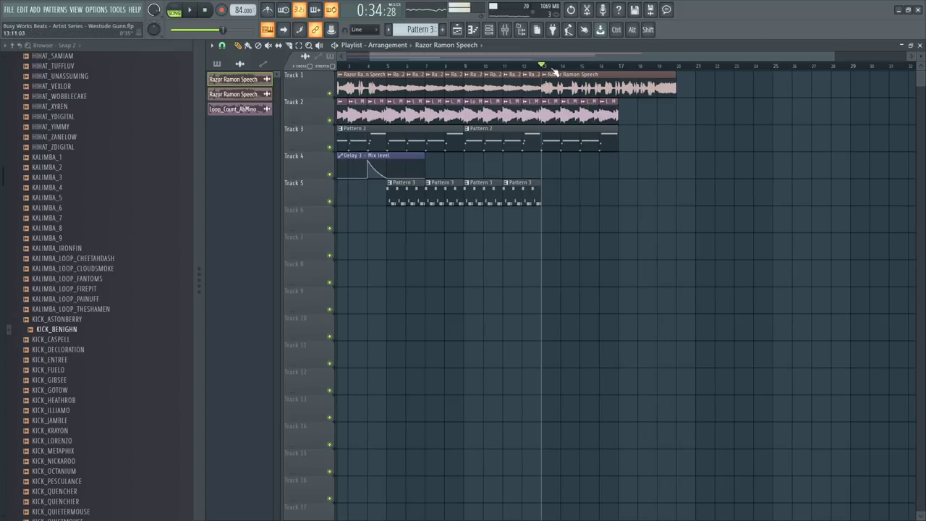
{"action": "key", "text": "space"}
{"action": "key", "text": "space"}
Copy the loop, Pattern 2 and Pattern 3 clips starting at bar 9 on Tracks 2, 3 and 5 to bar 17
{"action": "left_click_drag", "start_coordinate": [539, 205], "coordinate": [469, 105]}
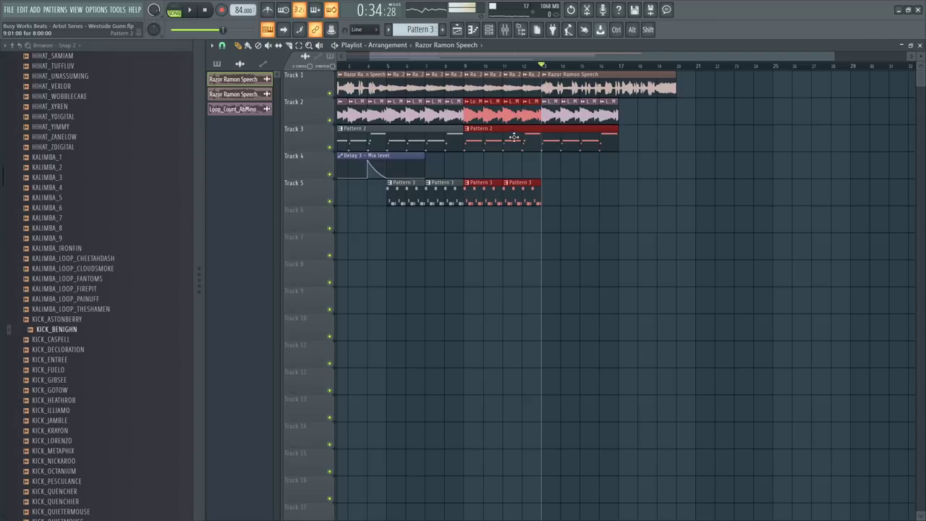
{"action": "left_click_drag", "start_coordinate": [609, 113], "coordinate": [634, 190]}
{"action": "key", "text": "space"}
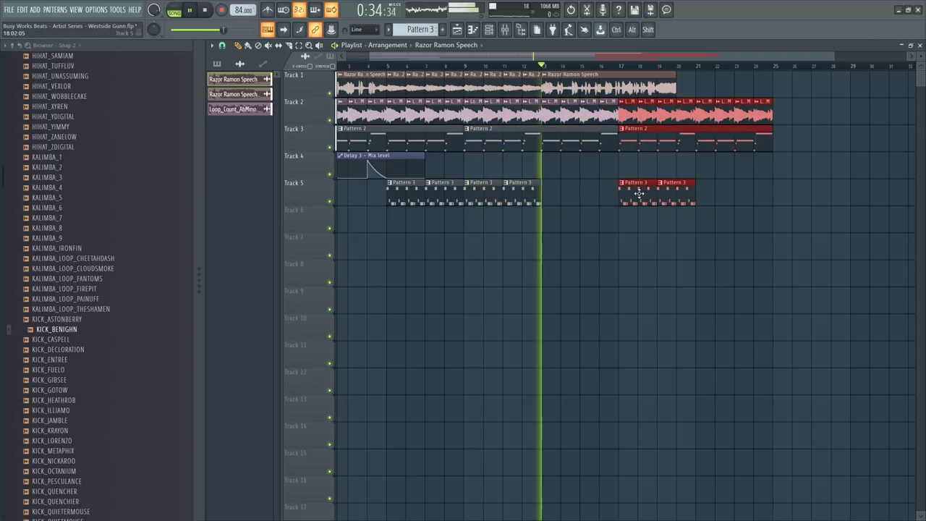
{"action": "left_click_drag", "start_coordinate": [545, 185], "coordinate": [495, 191]}
{"action": "left_click", "coordinate": [576, 202], "text": "ctrl"}
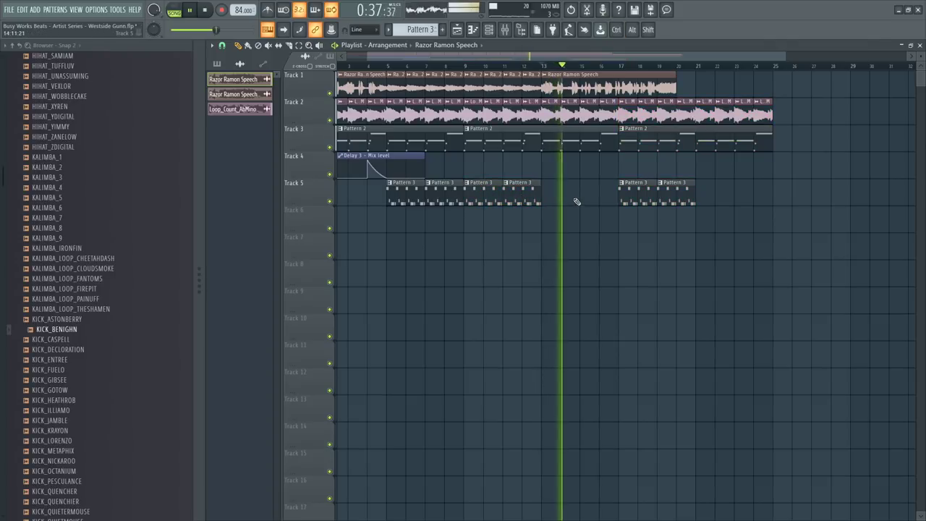
Check Insert 3's level in the mixer and look over the channel rack while the new section plays
{"action": "left_click", "coordinate": [510, 32]}
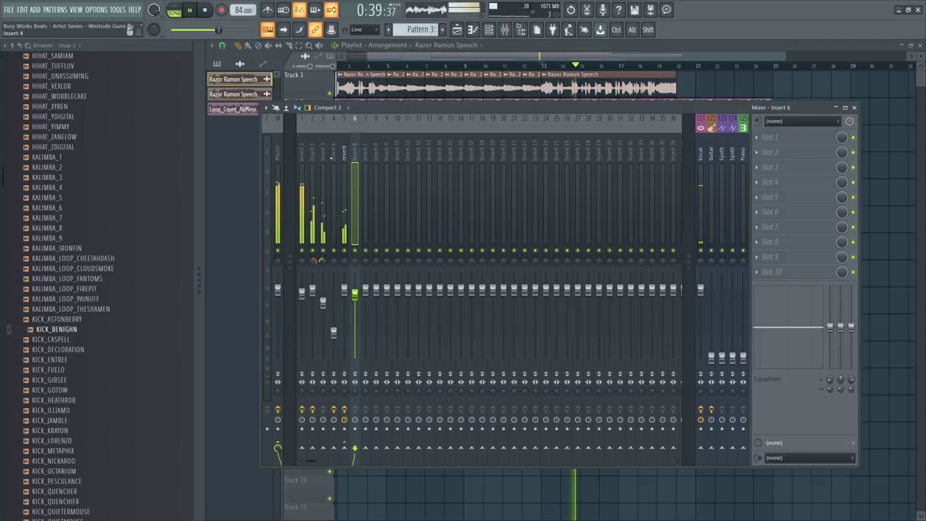
{"action": "left_click", "coordinate": [327, 240]}
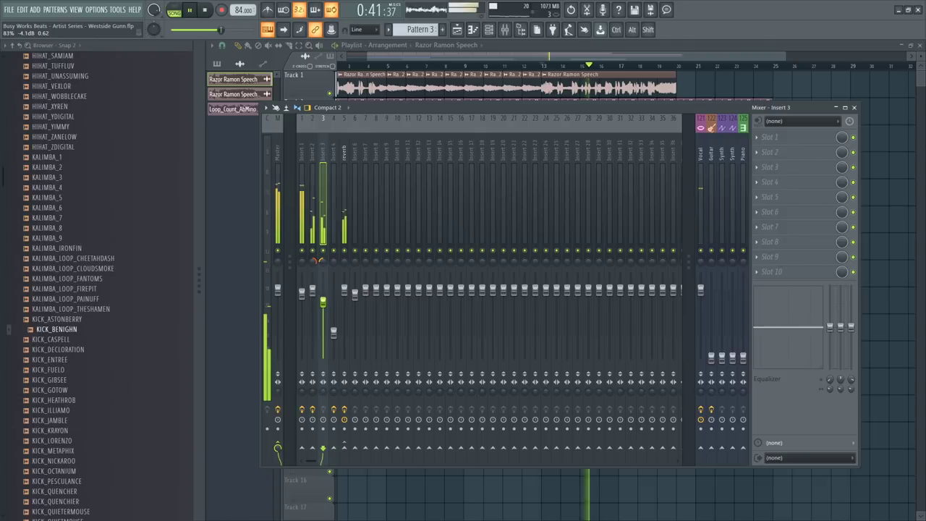
{"action": "key", "text": "F9"}
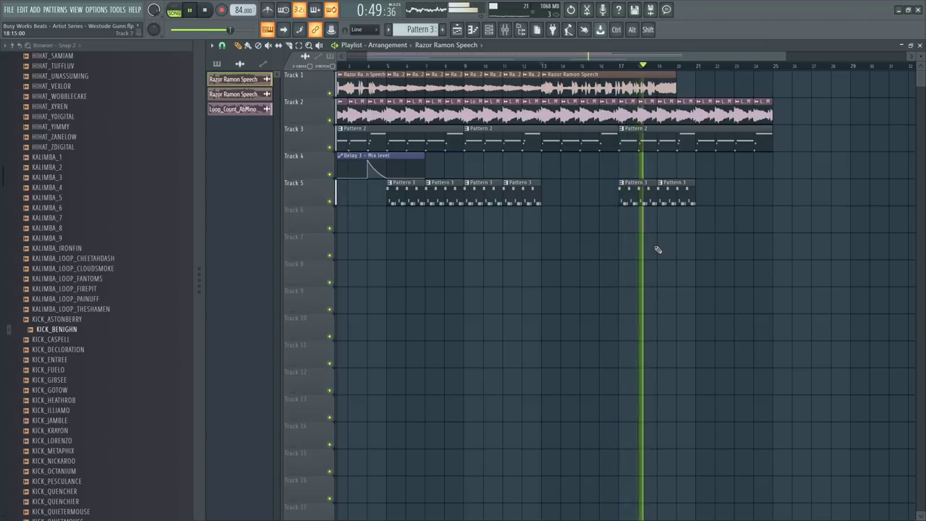
{"action": "left_click", "coordinate": [490, 30]}
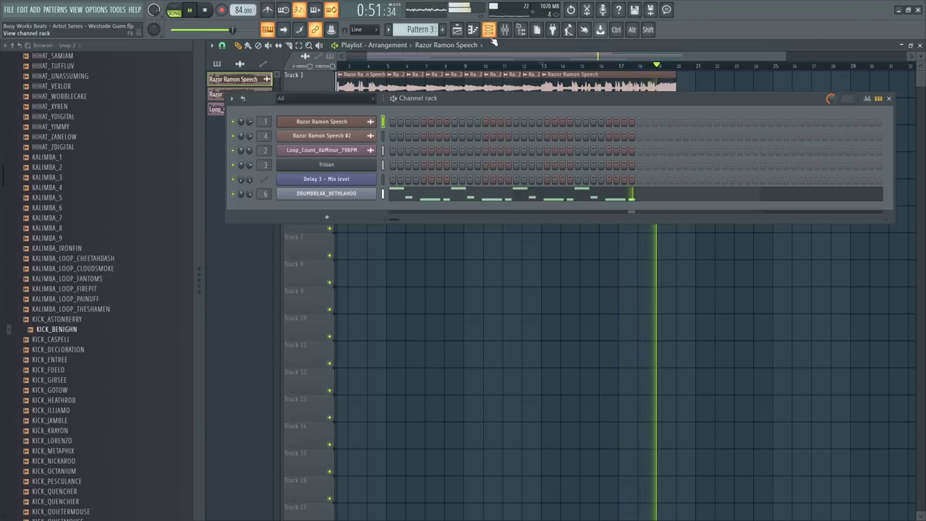
{"action": "left_click", "coordinate": [490, 31]}
Return the playhead to bar 13 and shorten the second Razor Ramon Speech clip to end at bar 17
{"action": "left_click", "coordinate": [545, 65]}
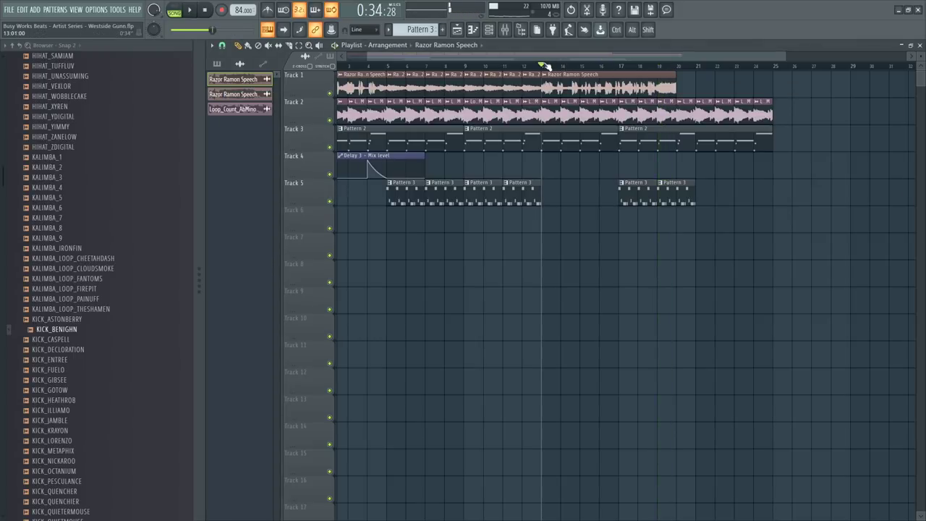
{"action": "left_click_drag", "start_coordinate": [678, 83], "coordinate": [617, 78]}
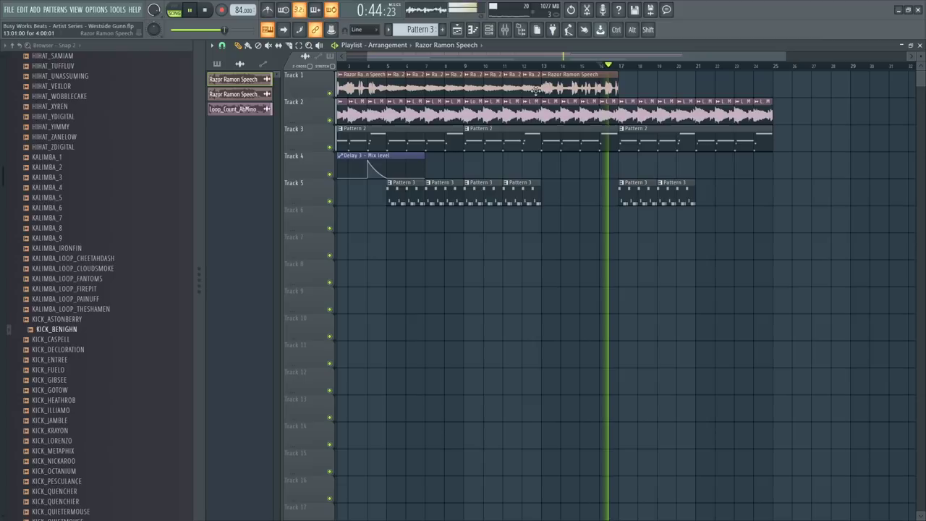
Copy the Delay 3 - Mix level automation clip on Track 4 to bar 14, lining its spike up with bar 17
{"action": "left_click_drag", "start_coordinate": [530, 90], "coordinate": [489, 92]}
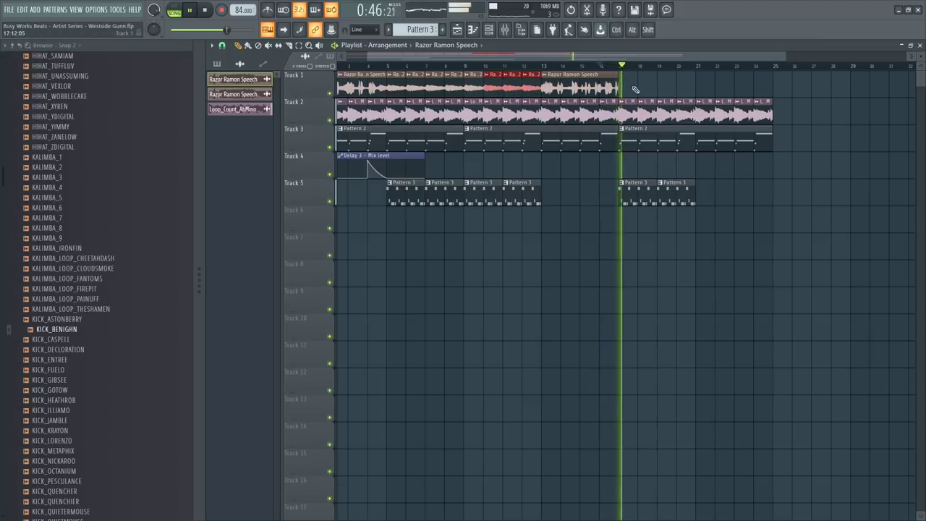
{"action": "scroll", "coordinate": [624, 70], "scroll_direction": "up", "scroll_amount": 1}
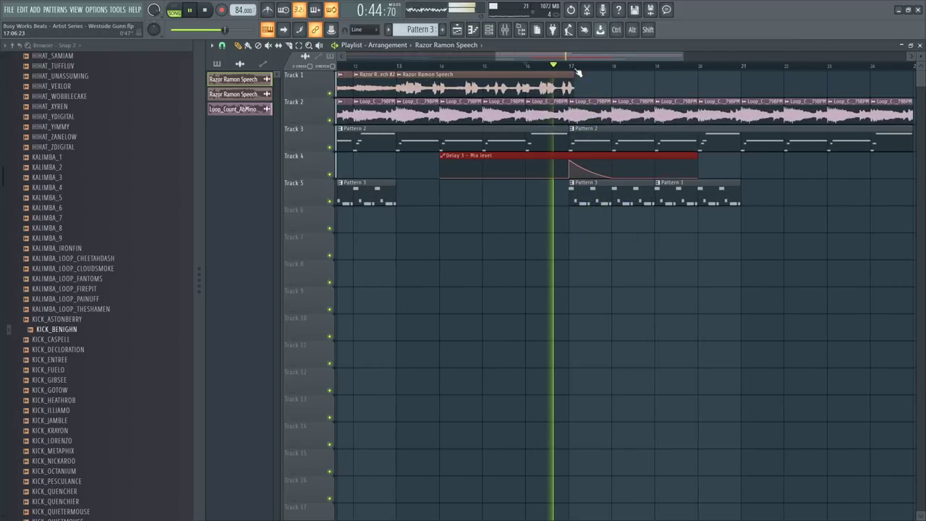
{"action": "scroll", "coordinate": [579, 70], "scroll_direction": "down", "scroll_amount": 2}
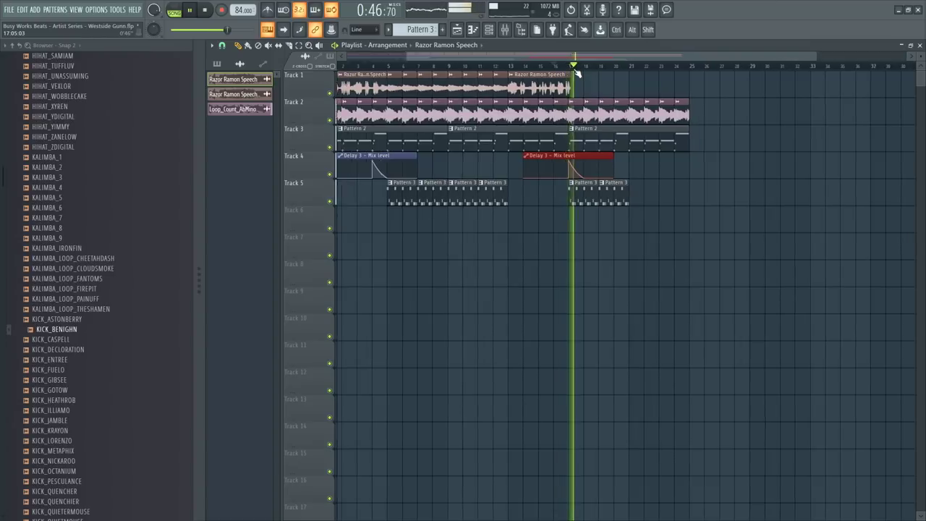
{"action": "scroll", "coordinate": [579, 70], "scroll_direction": "up", "scroll_amount": 3}
Try snapping to Beat and shifting the copied Delay 3 - Mix level clip one beat later, with playback
{"action": "key", "text": "space"}
{"action": "left_click", "coordinate": [222, 46]}
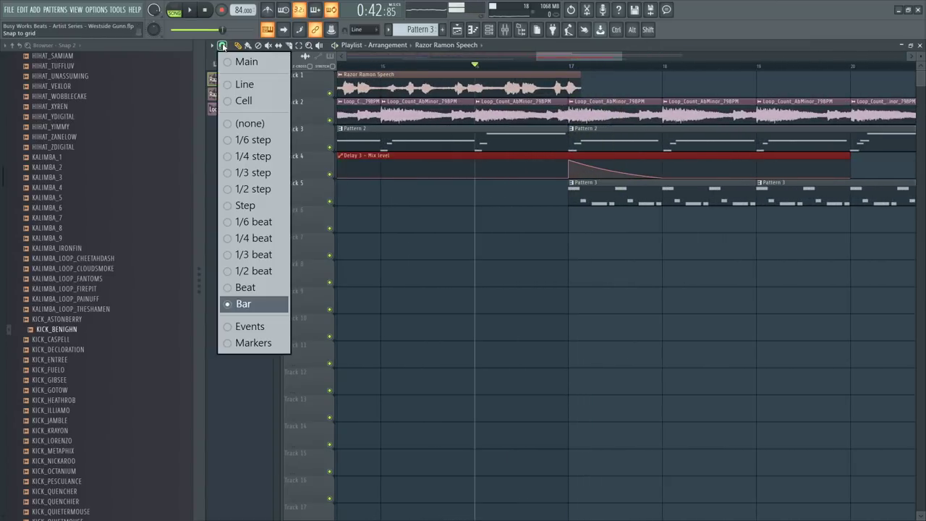
{"action": "left_click", "coordinate": [274, 290]}
{"action": "left_click_drag", "start_coordinate": [586, 152], "coordinate": [609, 152]}
{"action": "key", "text": "space"}
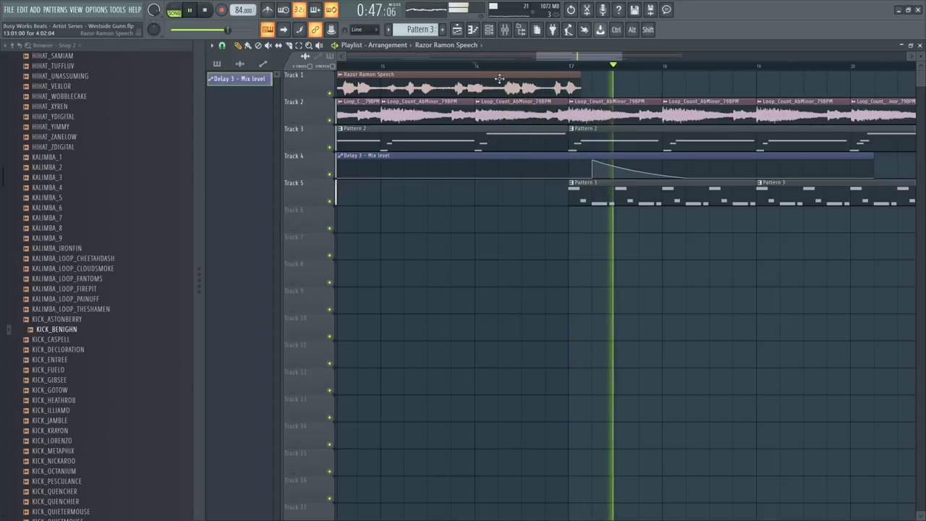
Move the copied Delay 3 - Mix level clip back to start at bar 14 and audition the transition into bar 17
{"action": "scroll", "coordinate": [500, 68], "scroll_direction": "down", "scroll_amount": 4}
{"action": "key", "text": "space"}
{"action": "left_click_drag", "start_coordinate": [539, 165], "coordinate": [529, 165]}
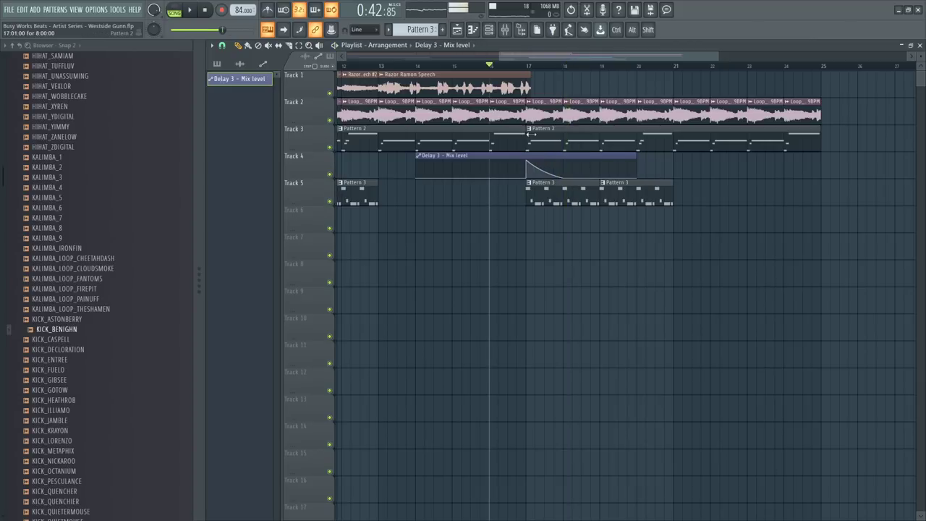
{"action": "key", "text": "space"}
{"action": "scroll", "coordinate": [528, 70], "scroll_direction": "up", "scroll_amount": 3}
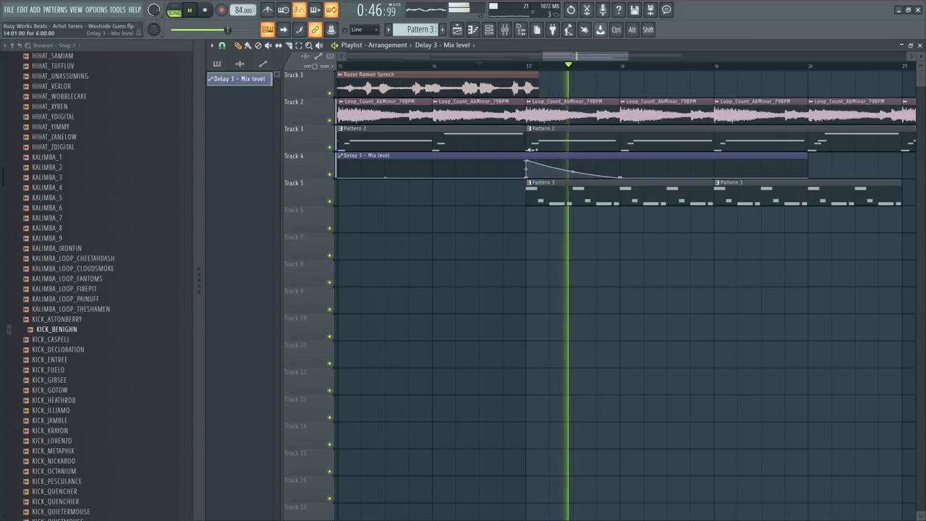
{"action": "scroll", "coordinate": [521, 72], "scroll_direction": "down", "scroll_amount": 3}
{"action": "scroll", "coordinate": [521, 73], "scroll_direction": "down", "scroll_amount": 4}
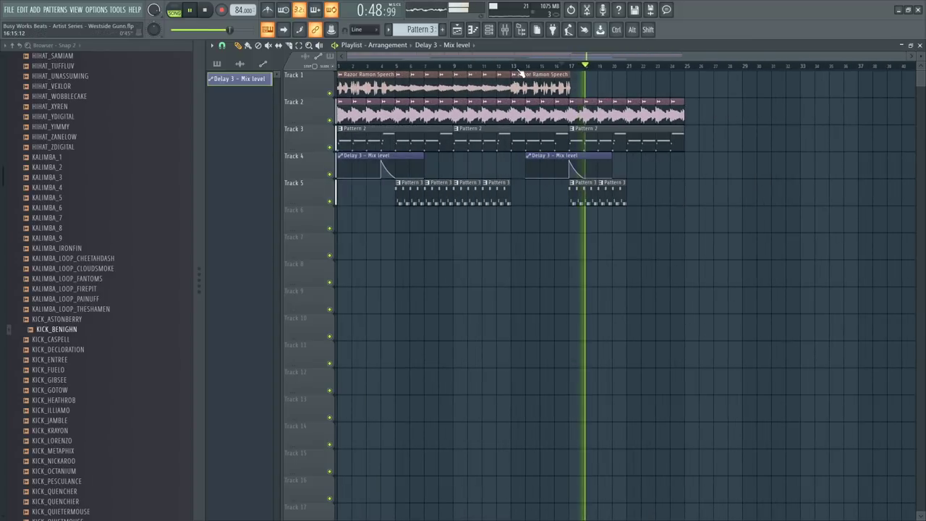
Inspect the DRUMBREAK_BETHLAHOO channel's volume envelope in Slicex, play from bar 5, and close the channel windows
{"action": "key", "text": "space"}
{"action": "left_click", "coordinate": [489, 29]}
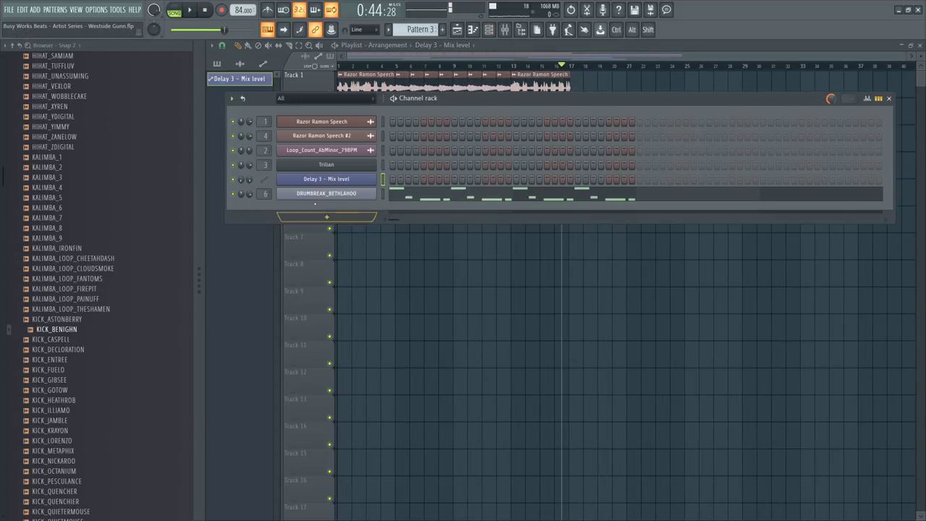
{"action": "left_click", "coordinate": [316, 193]}
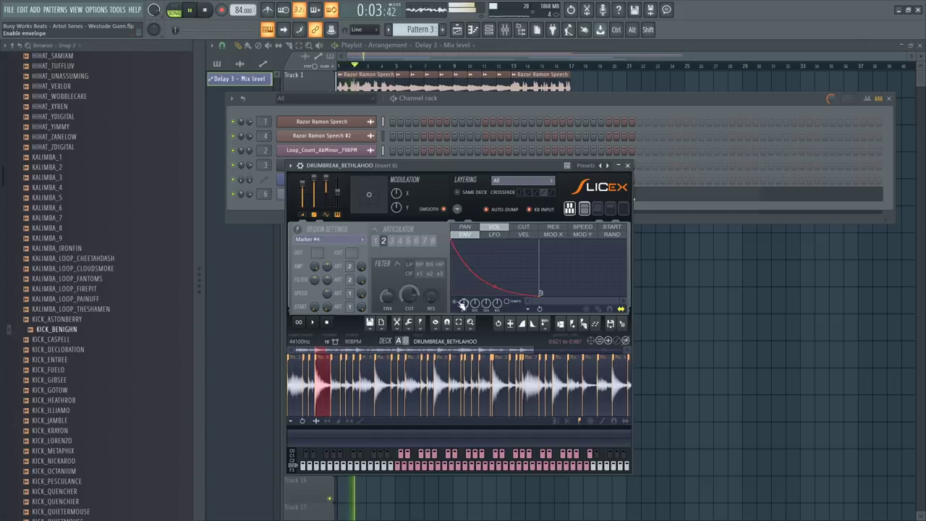
{"action": "right_click", "coordinate": [637, 225]}
{"action": "left_click", "coordinate": [391, 66]}
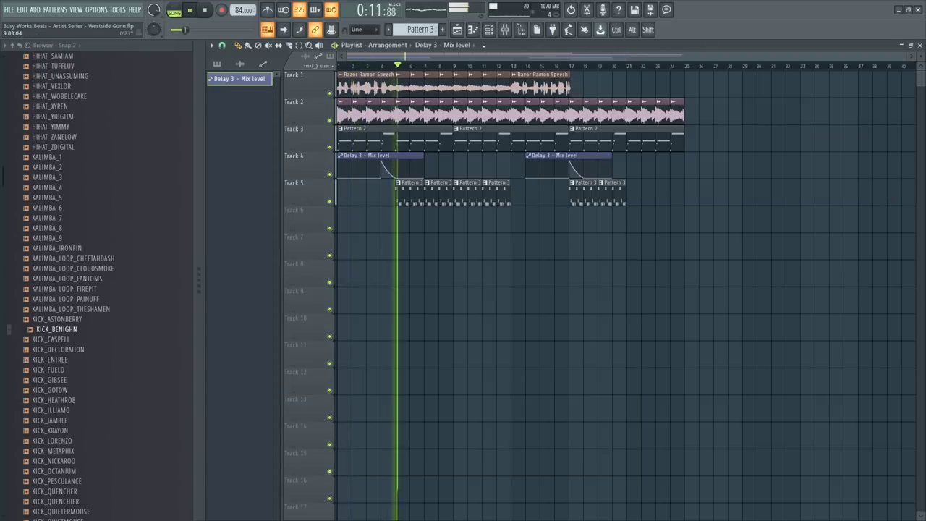
{"action": "key", "text": "F6"}
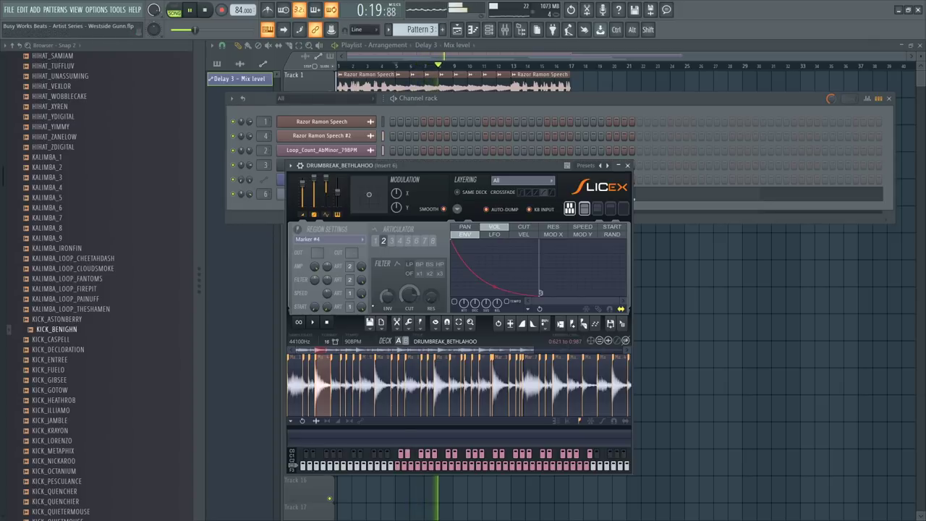
{"action": "left_click", "coordinate": [627, 164]}
{"action": "left_click", "coordinate": [489, 29]}
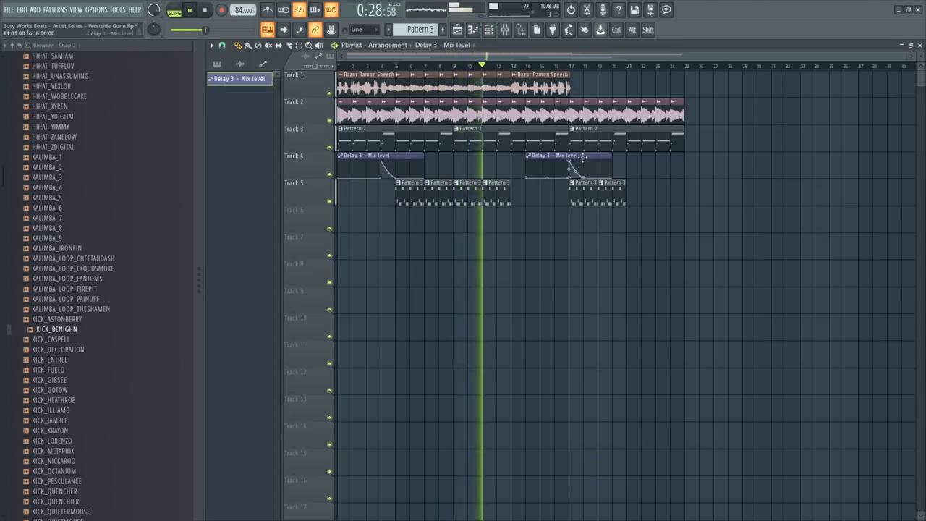
Make the Pattern 2 clip at bar 9 on Track 3 unique and open its Trilian notes in the piano roll
{"action": "left_click", "coordinate": [458, 130]}
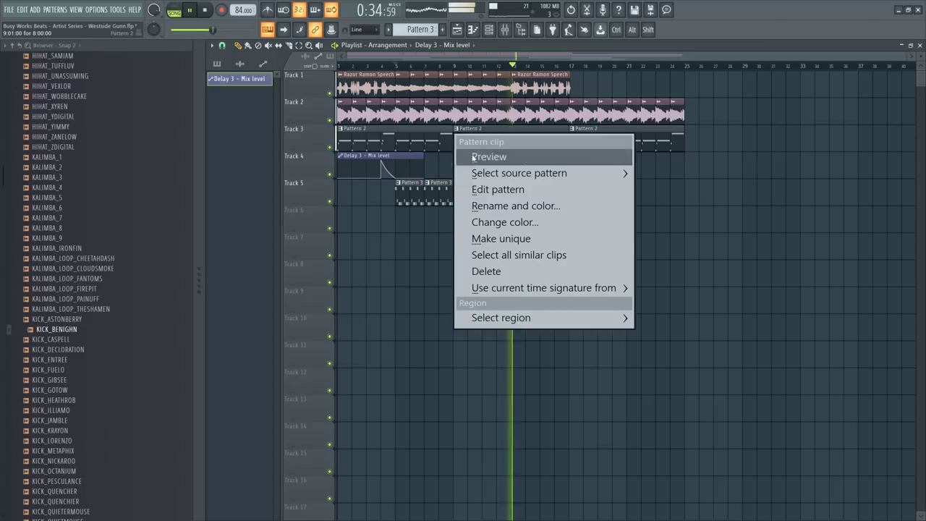
{"action": "left_click", "coordinate": [499, 238]}
{"action": "key", "text": "space"}
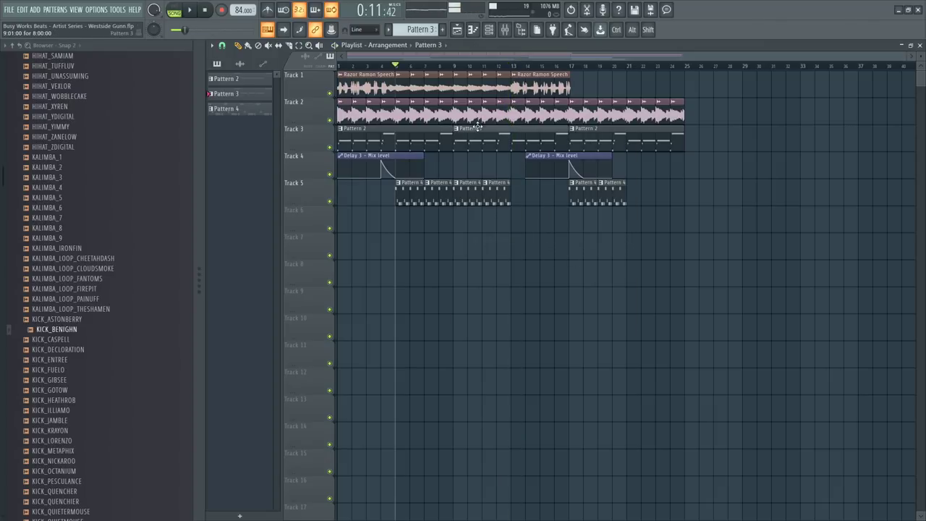
{"action": "double_click", "coordinate": [478, 129]}
{"action": "scroll", "coordinate": [487, 76], "scroll_direction": "down", "scroll_amount": 3}
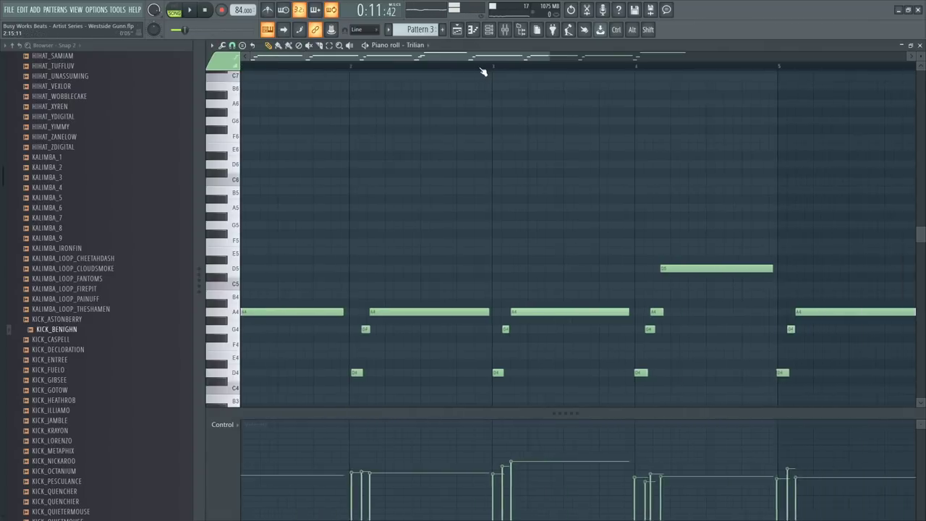
Shorten the long D5 note in bar 4 of the Trilian part to about half its length and audition it
{"action": "key", "text": "space"}
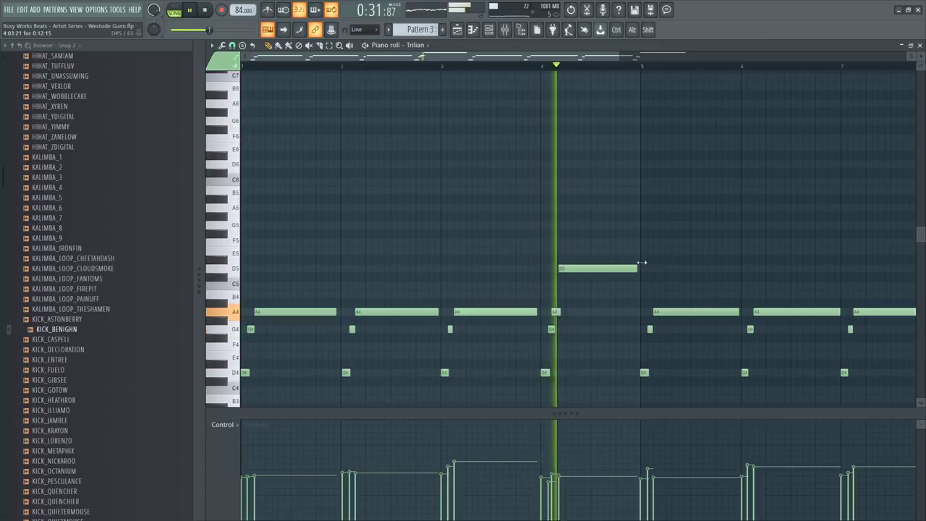
{"action": "scroll", "coordinate": [612, 73], "scroll_direction": "up", "scroll_amount": 3}
{"action": "key", "text": "space"}
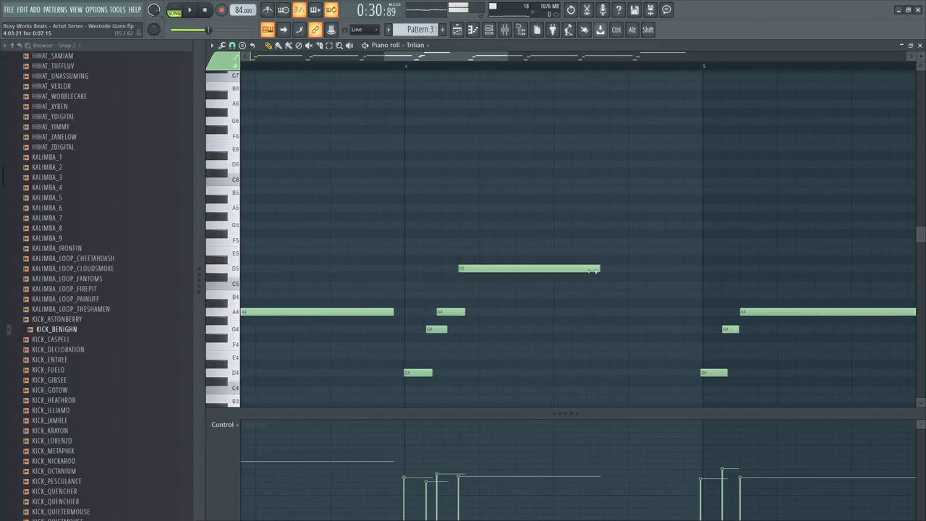
{"action": "key", "text": "space"}
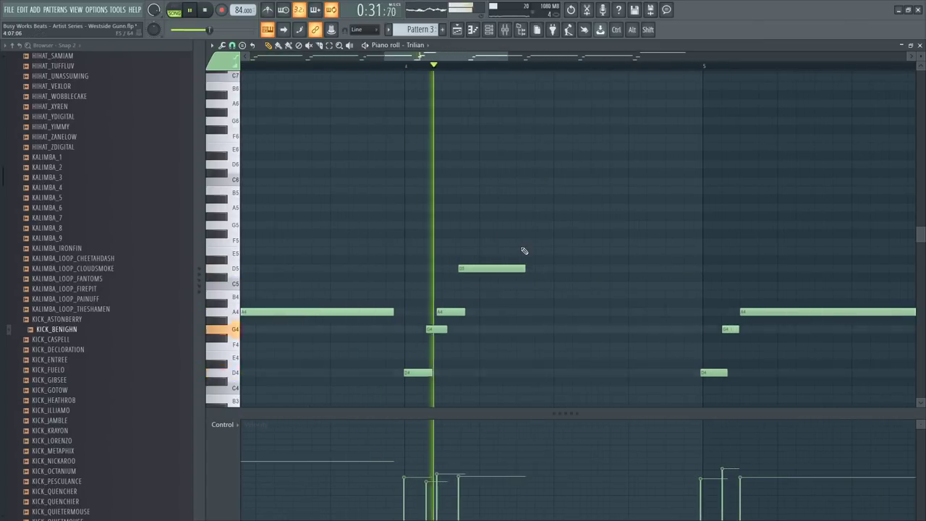
{"action": "key", "text": "space"}
Add a descending run of E5, D5, C5, B4 and A4 notes after the shortened D5 in bar 4
{"action": "left_click", "coordinate": [521, 242]}
{"action": "key", "text": "space"}
{"action": "left_click_drag", "start_coordinate": [521, 241], "coordinate": [561, 254]}
{"action": "key", "text": "space"}
{"action": "left_click", "coordinate": [554, 268]}
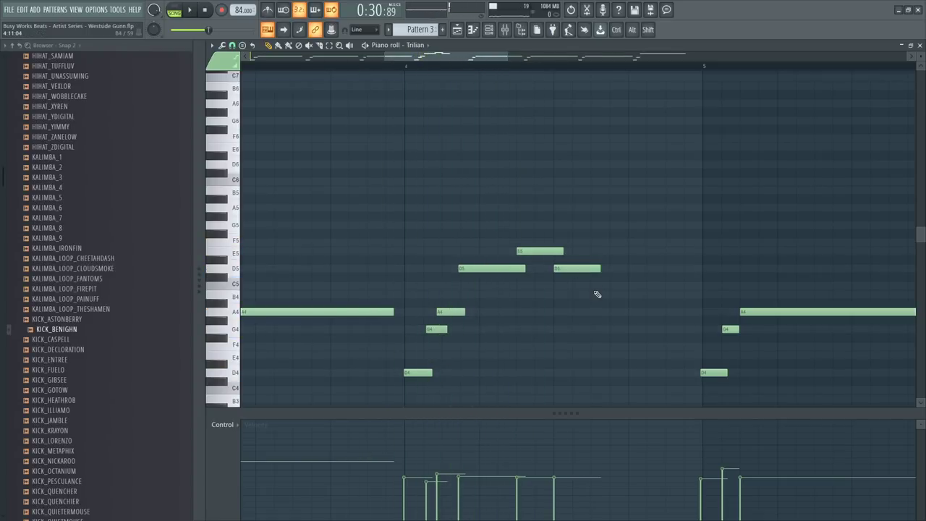
{"action": "left_click", "coordinate": [594, 285]}
{"action": "left_click", "coordinate": [627, 295]}
{"action": "left_click", "coordinate": [667, 312]}
{"action": "key", "text": "space"}
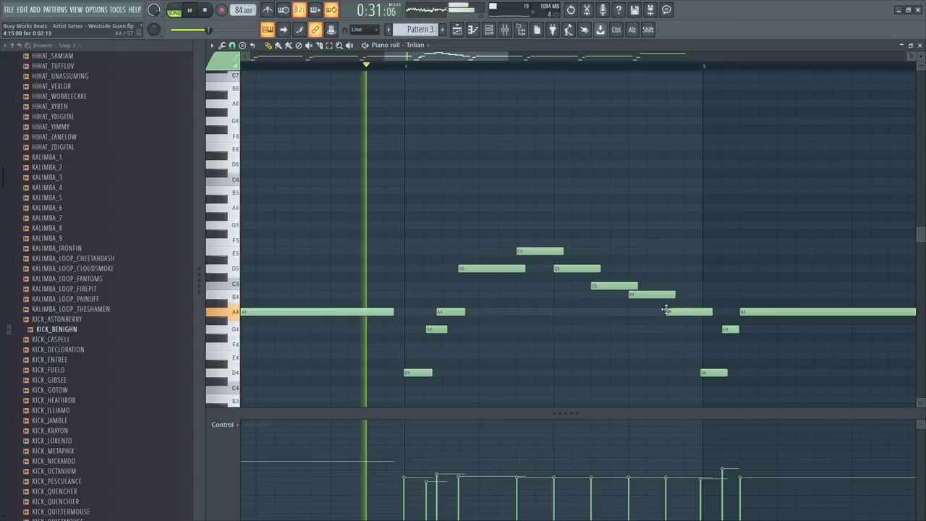
Trim the ends of the five added notes so they no longer overlap, audition the bass line, and close the piano roll
{"action": "left_click_drag", "start_coordinate": [676, 307], "coordinate": [557, 248]}
{"action": "left_click", "coordinate": [563, 209]}
{"action": "left_click", "coordinate": [493, 66]}
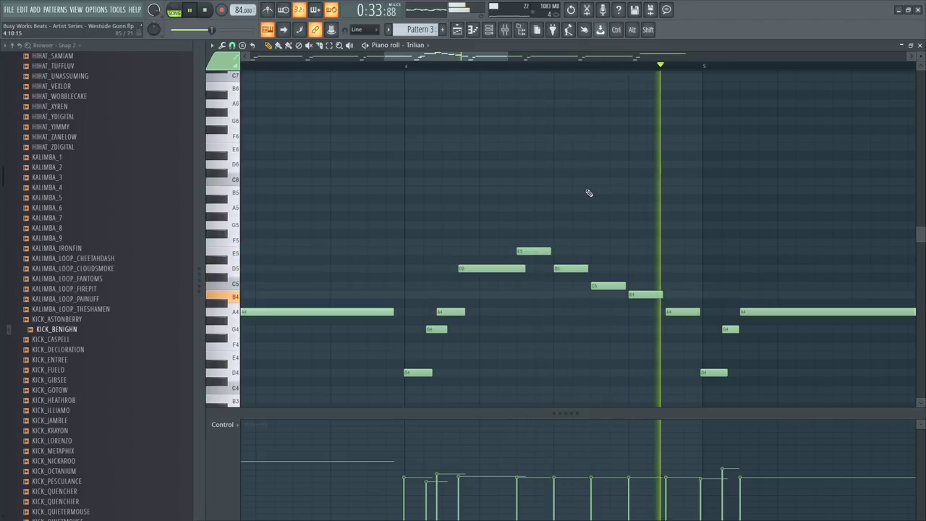
{"action": "scroll", "coordinate": [603, 70], "scroll_direction": "down", "scroll_amount": 2}
{"action": "scroll", "coordinate": [602, 71], "scroll_direction": "down", "scroll_amount": 3}
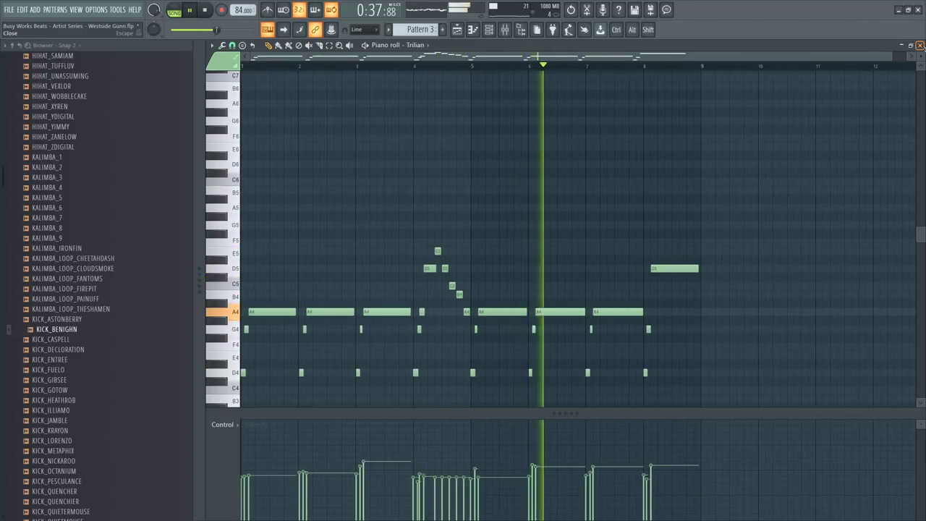
{"action": "key", "text": "Escape"}
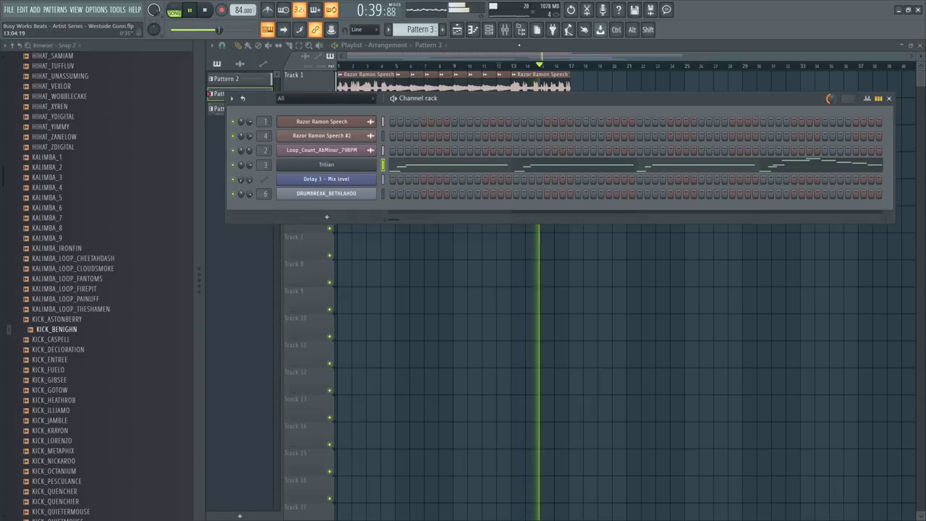
Route mixer Insert 1 to the reverb track as a send
{"action": "key", "text": "F9"}
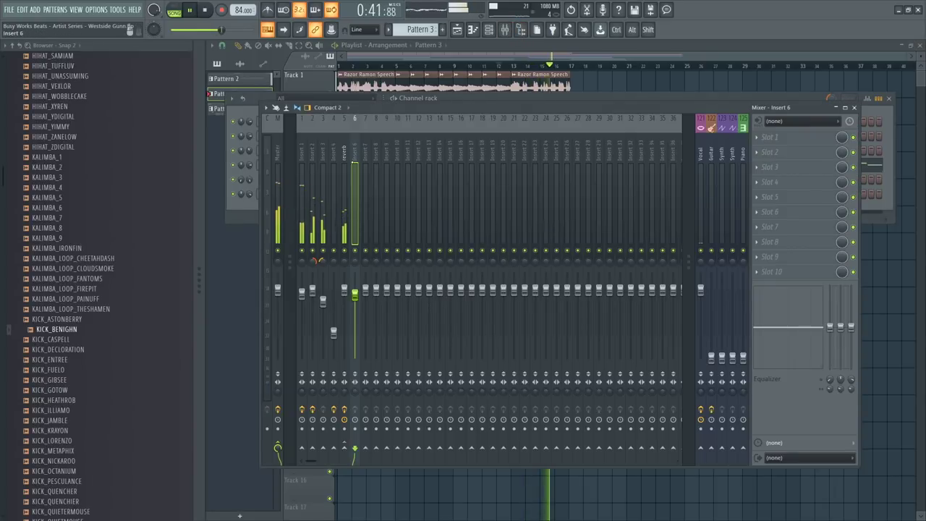
{"action": "left_click", "coordinate": [345, 152]}
{"action": "left_click", "coordinate": [303, 152]}
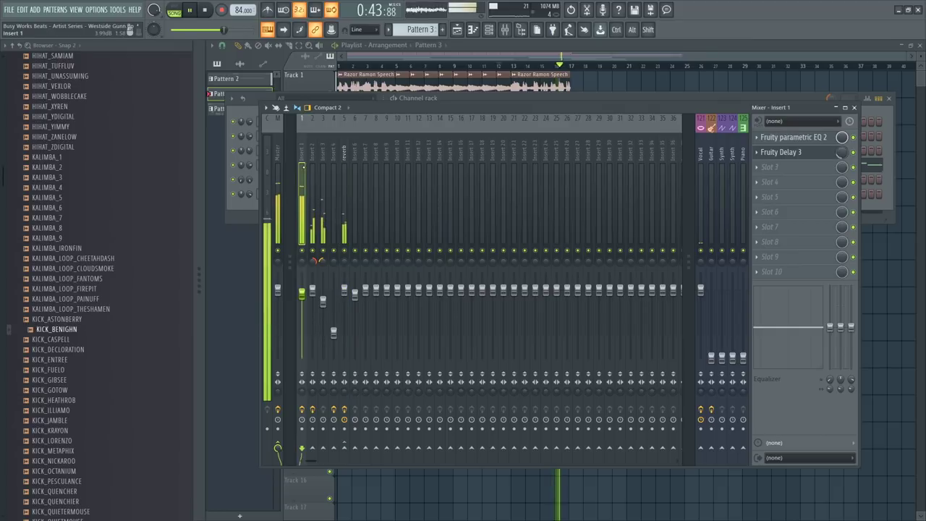
{"action": "key", "text": "space"}
{"action": "left_click", "coordinate": [346, 448]}
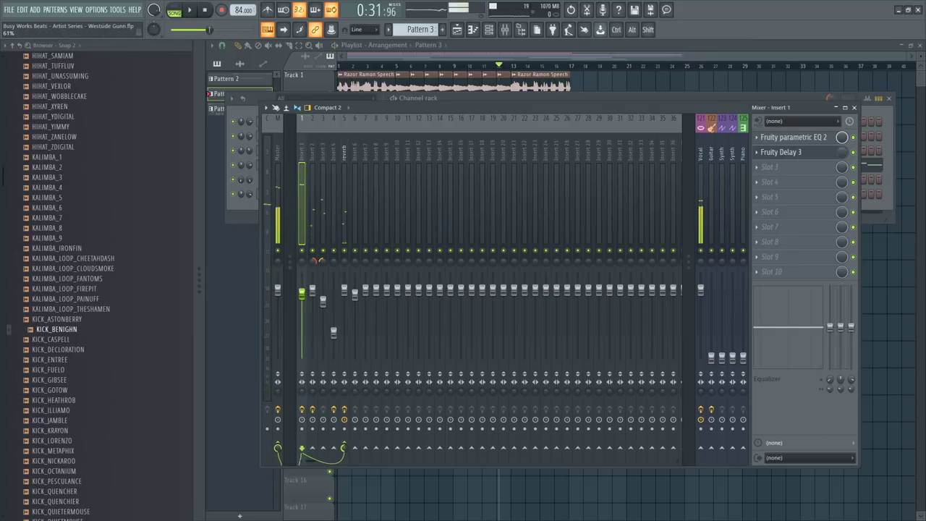
Move the reverb mixer track one place over to slot 6 during playback and reselect Insert 1
{"action": "key", "text": "space"}
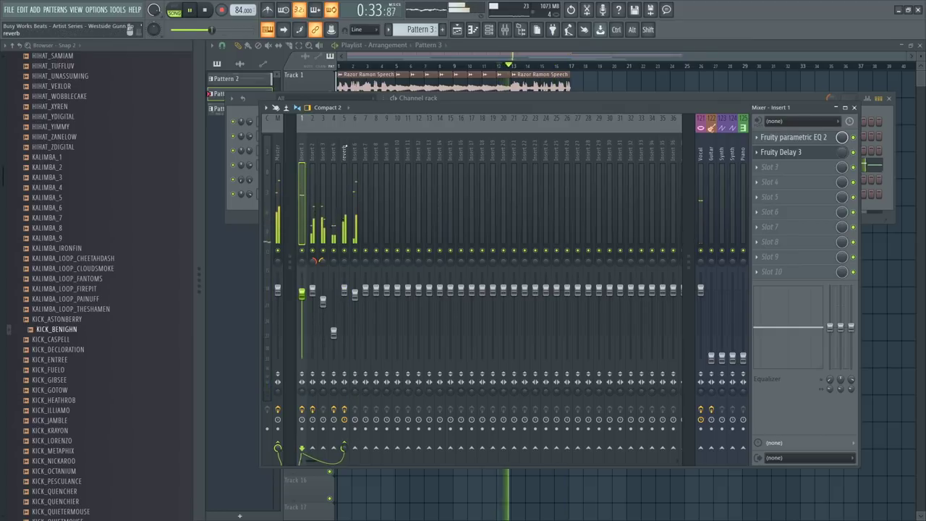
{"action": "left_click", "coordinate": [345, 152]}
{"action": "key", "text": "alt+Right"}
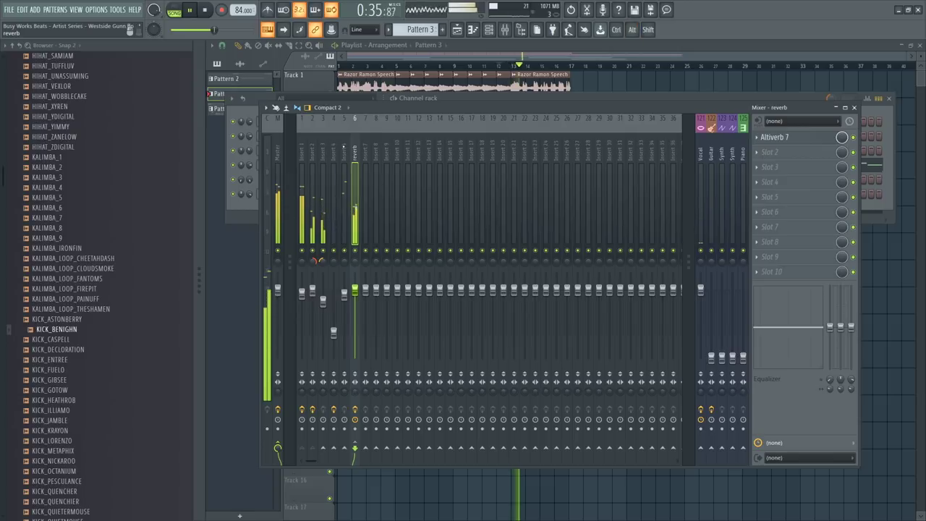
{"action": "left_click", "coordinate": [302, 152]}
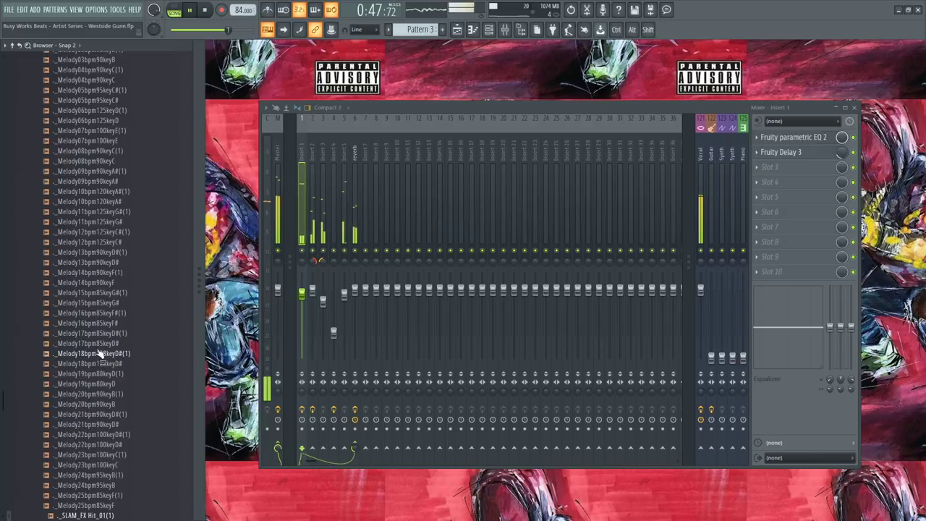
{"action": "scroll", "coordinate": [99, 353], "scroll_direction": "down", "scroll_amount": 3}
{"action": "scroll", "coordinate": [101, 286], "scroll_direction": "down", "scroll_amount": 5}
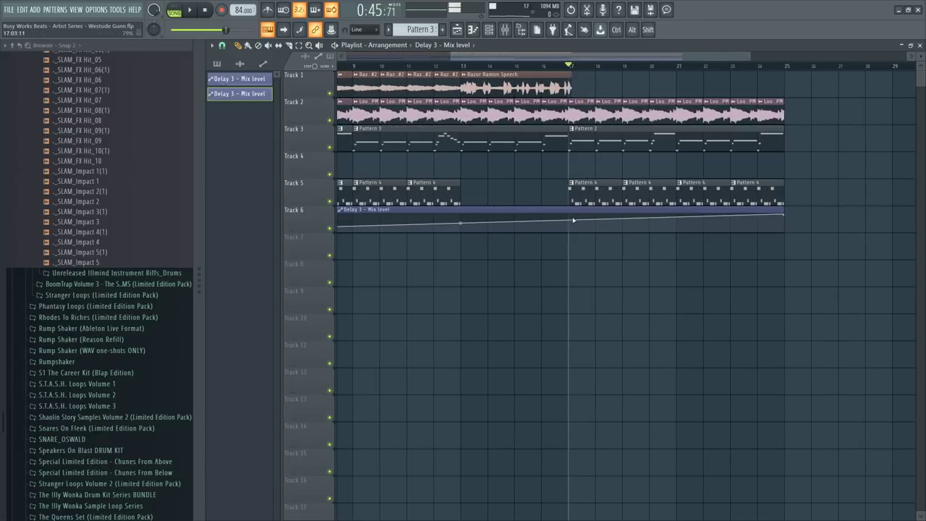
Shape the Delay 3 - Mix level automation on Track 6 to spike at bar 17 and curve down to zero at bar 18
{"action": "left_click_drag", "start_coordinate": [572, 219], "coordinate": [571, 231]}
{"action": "right_click", "coordinate": [570, 219]}
{"action": "right_click", "coordinate": [593, 232]}
{"action": "key", "text": "space"}
{"action": "key", "text": "space"}
Open the second Fruity Delay 3 on Insert 1, check its settings during playback, and return to the playlist
{"action": "left_click", "coordinate": [509, 33]}
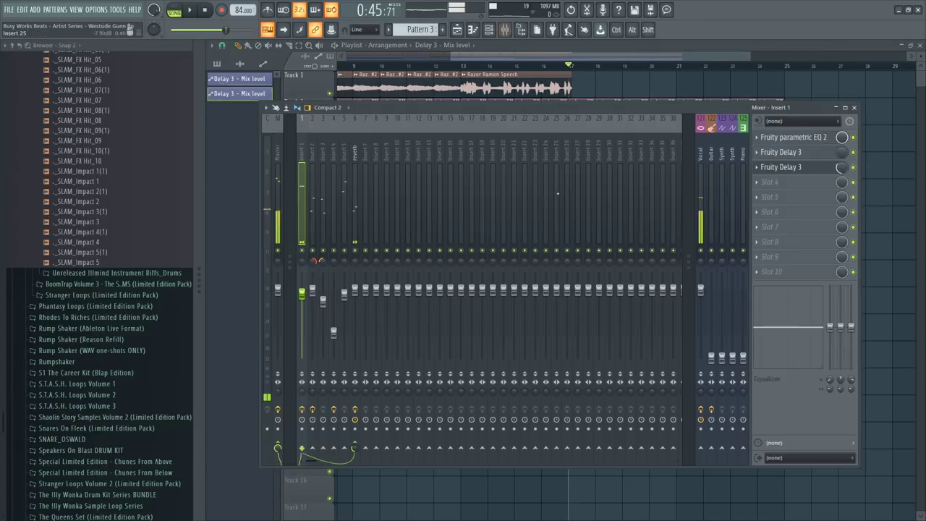
{"action": "left_click", "coordinate": [782, 167]}
{"action": "key", "text": "space"}
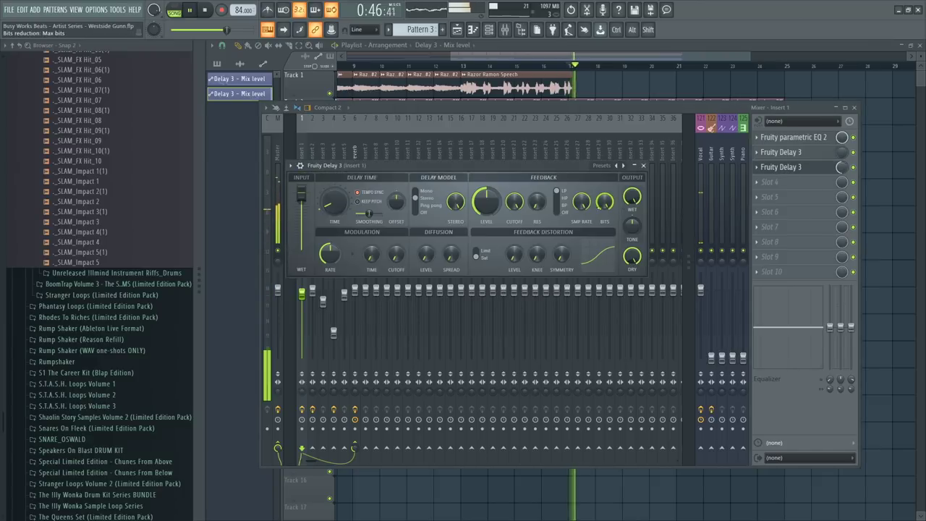
{"action": "left_click", "coordinate": [615, 103]}
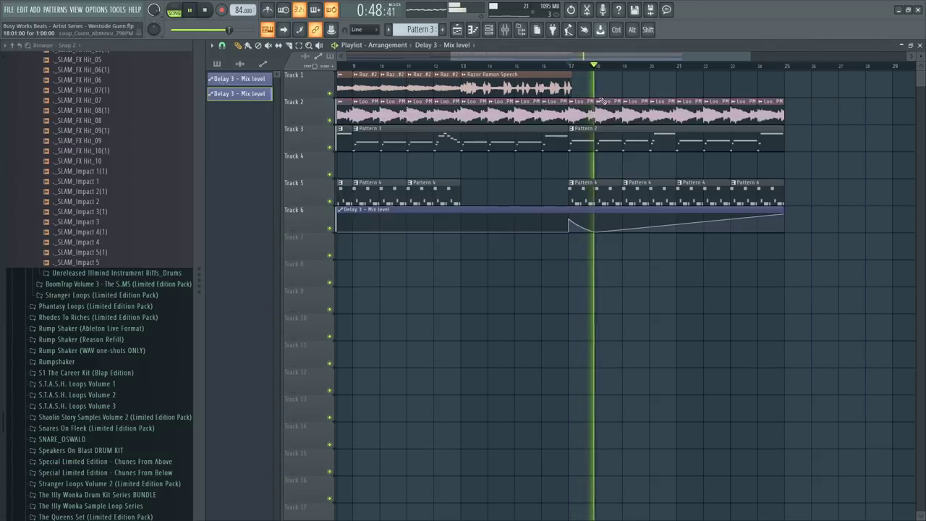
Flatten the Track 6 automation to zero after bar 18 and replay the transition from bar 15
{"action": "key", "text": "space"}
{"action": "left_click", "coordinate": [514, 66]}
{"action": "key", "text": "space"}
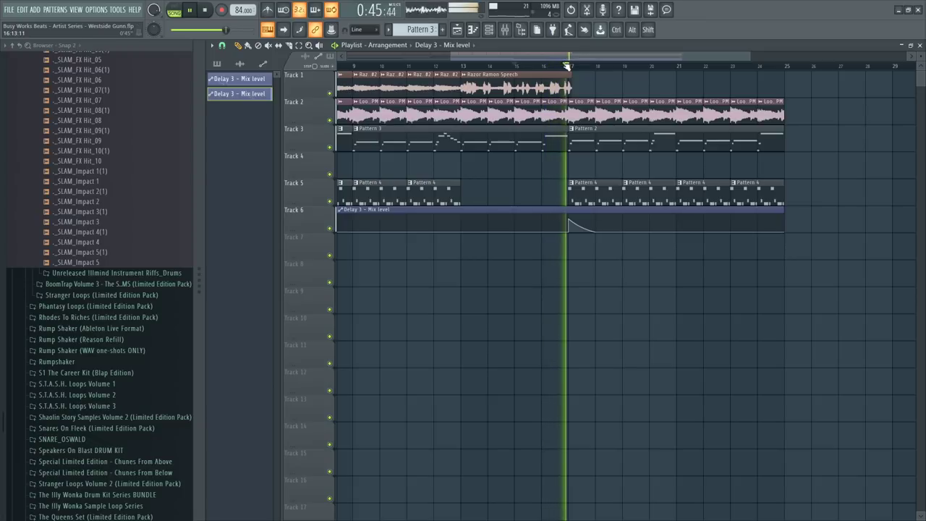
Raise the time offset of the second Fruity Delay 3 on Insert 1 and replay the speech transition
{"action": "key", "text": "space"}
{"action": "left_click", "coordinate": [506, 31]}
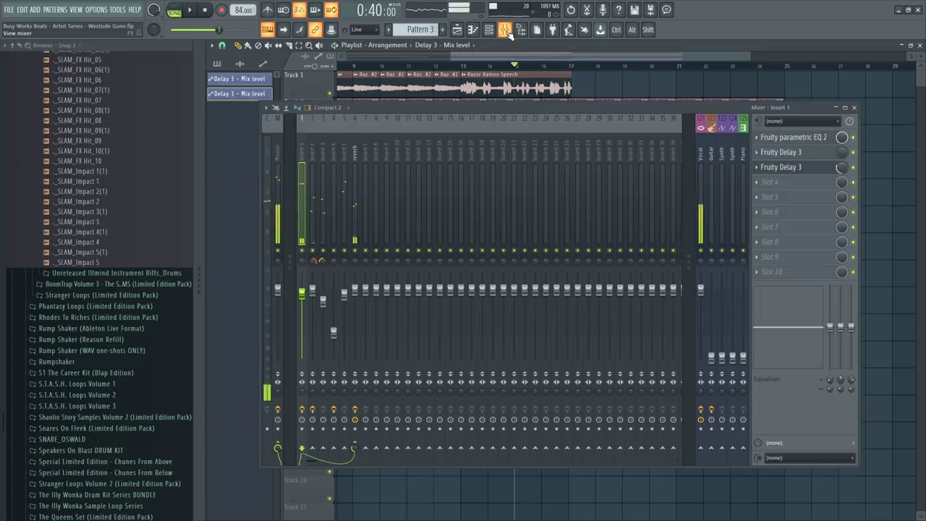
{"action": "left_click", "coordinate": [812, 168]}
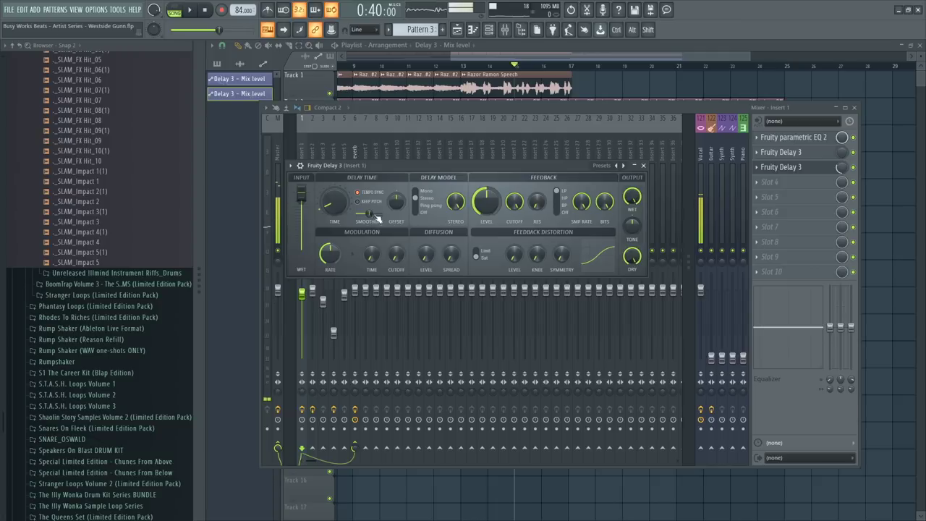
{"action": "right_click", "coordinate": [369, 214]}
{"action": "left_click", "coordinate": [391, 216]}
{"action": "key", "text": "space"}
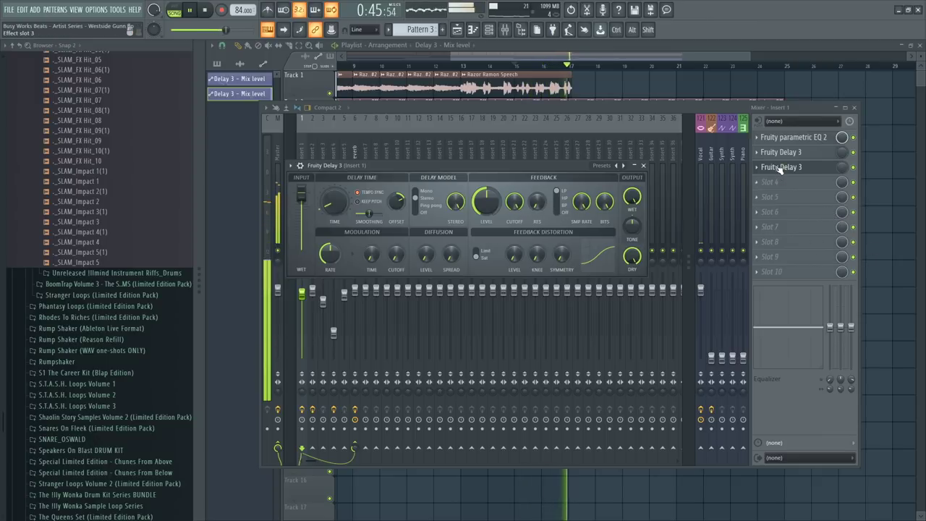
{"action": "left_click", "coordinate": [420, 100]}
Play the arrangement from the start and look through the drum kit folders in the sample browser
{"action": "key", "text": "space"}
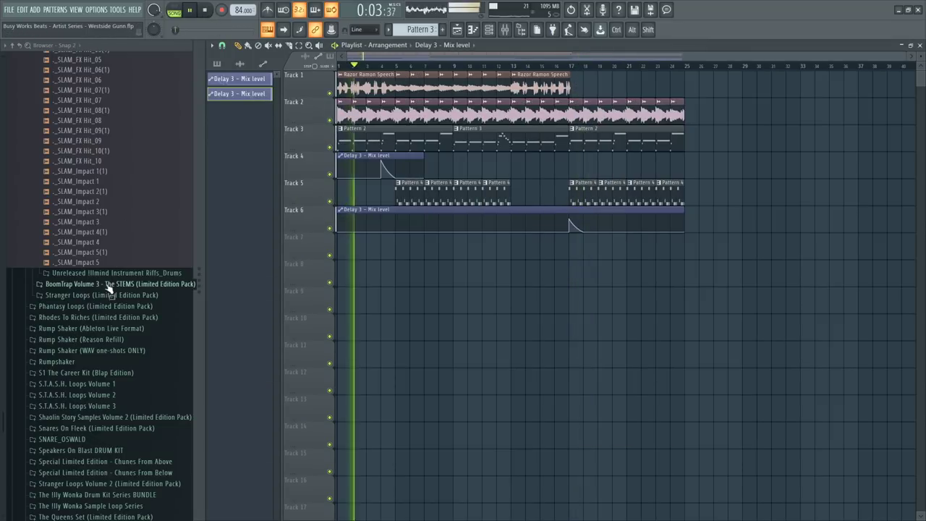
{"action": "key", "text": "space"}
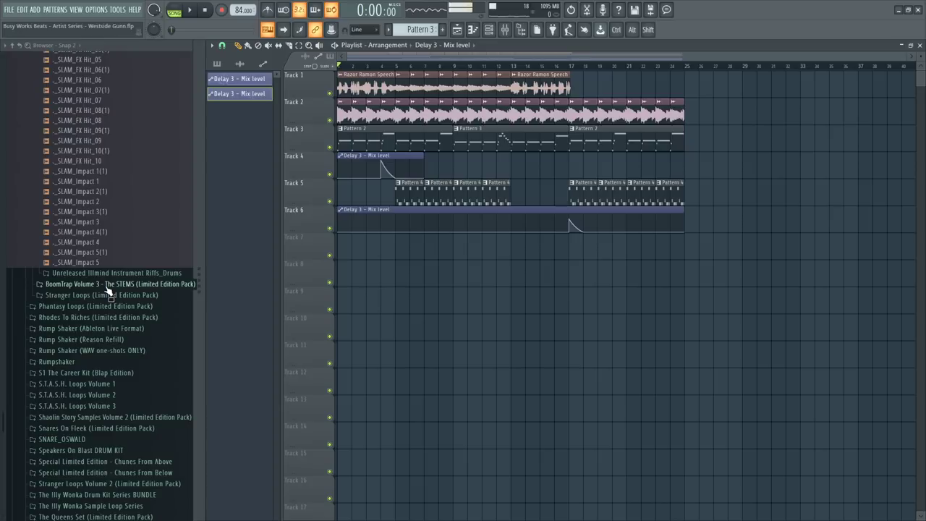
{"action": "key", "text": "space"}
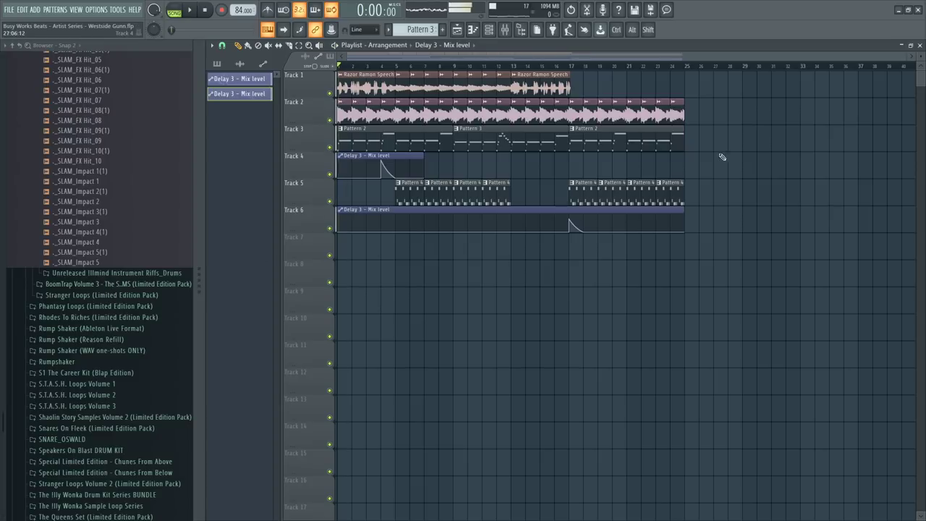
{"action": "scroll", "coordinate": [108, 202], "scroll_direction": "down", "scroll_amount": 10}
{"action": "scroll", "coordinate": [108, 201], "scroll_direction": "up", "scroll_amount": 8}
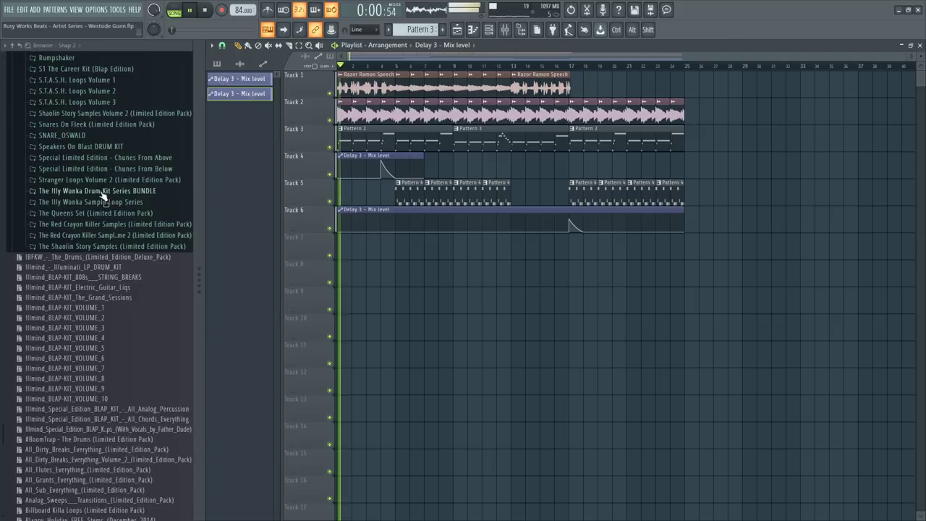
{"action": "key", "text": "space"}
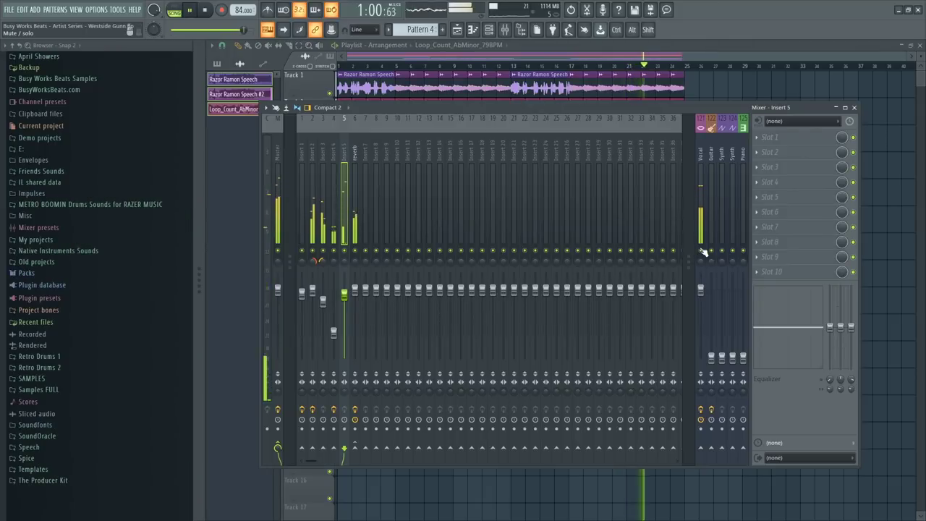
Stop playback and load RC-20 Retro Color on the Master track ahead of the Fruity soft clipper
{"action": "key", "text": "space"}
{"action": "left_click", "coordinate": [282, 167]}
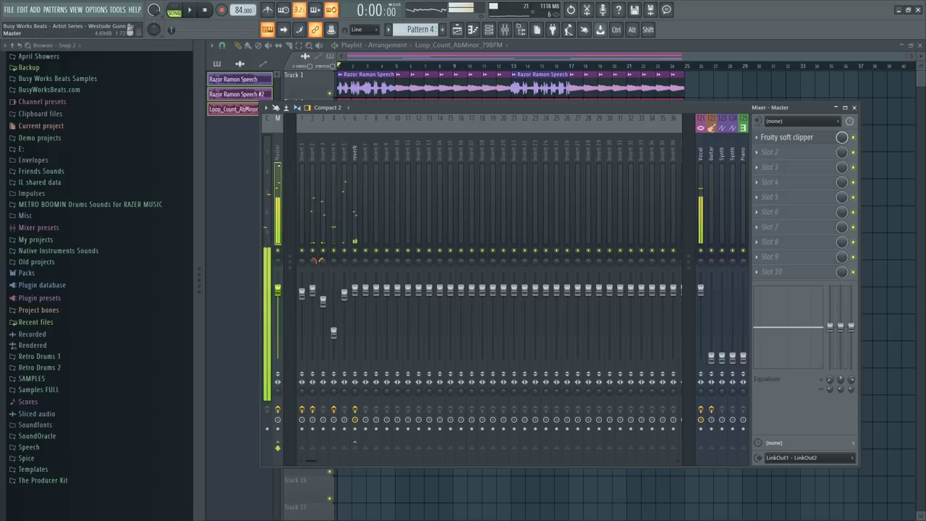
{"action": "left_click", "coordinate": [771, 144]}
{"action": "scroll", "coordinate": [533, 142], "scroll_direction": "right", "scroll_amount": 6}
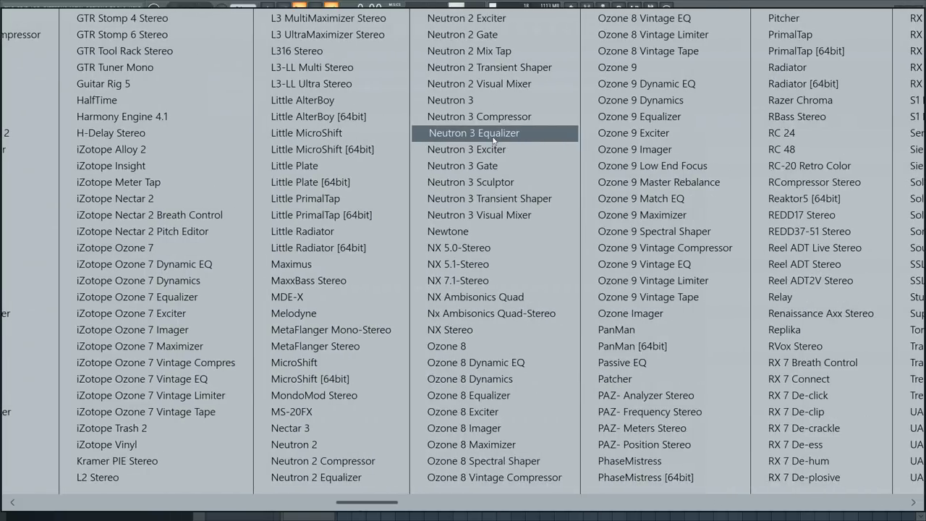
{"action": "scroll", "coordinate": [492, 146], "scroll_direction": "right", "scroll_amount": 4}
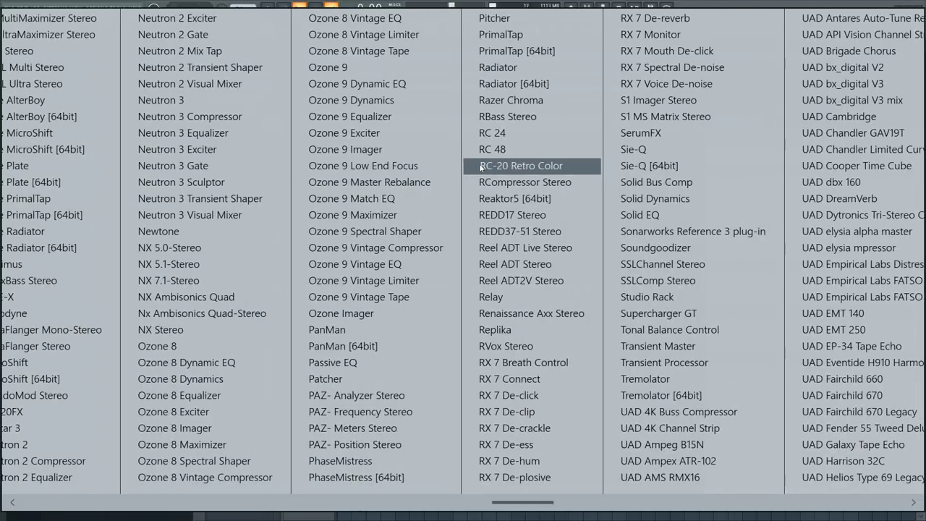
{"action": "left_click", "coordinate": [522, 167]}
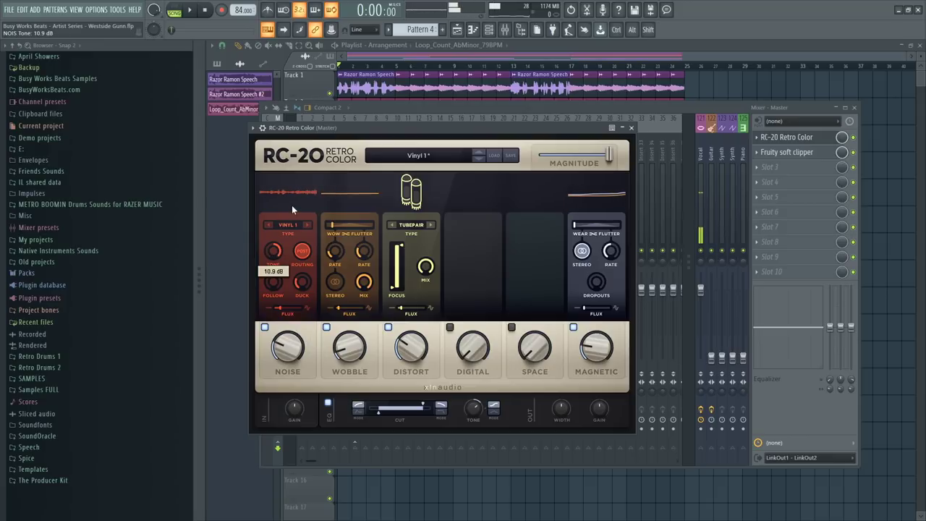
Turn off the Wobble, Magnetic and Distort modules and the EQ in RC-20, keeping only the Vinyl 1 noise
{"action": "left_click", "coordinate": [326, 327]}
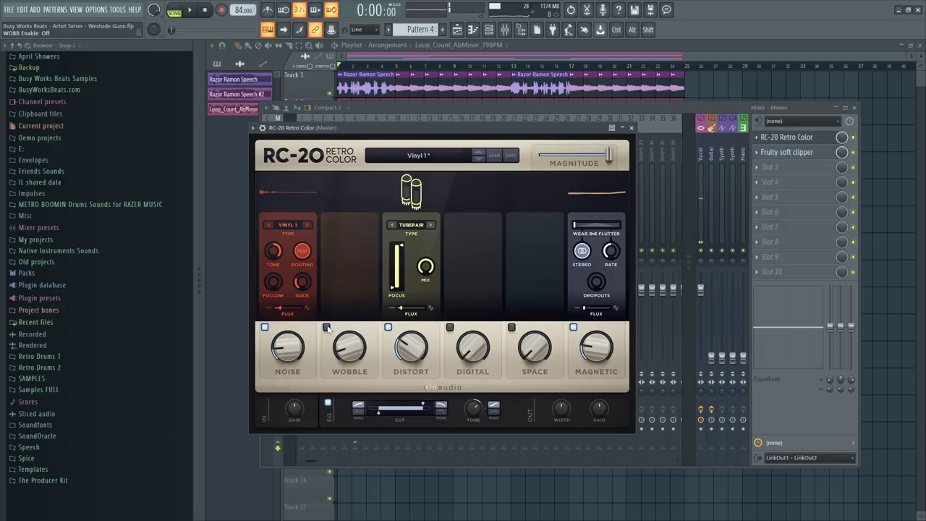
{"action": "left_click", "coordinate": [573, 327]}
{"action": "key", "text": "space"}
{"action": "left_click", "coordinate": [388, 327]}
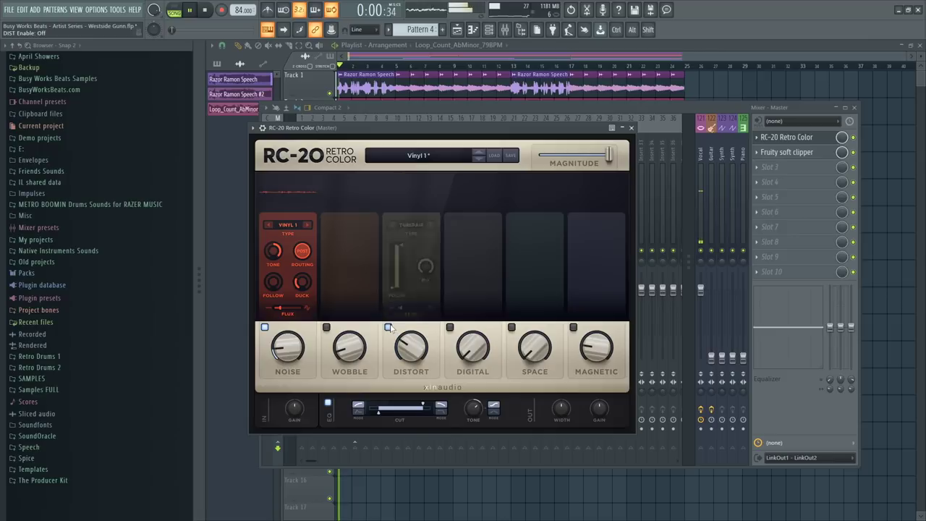
{"action": "mouse_move", "coordinate": [281, 334]}
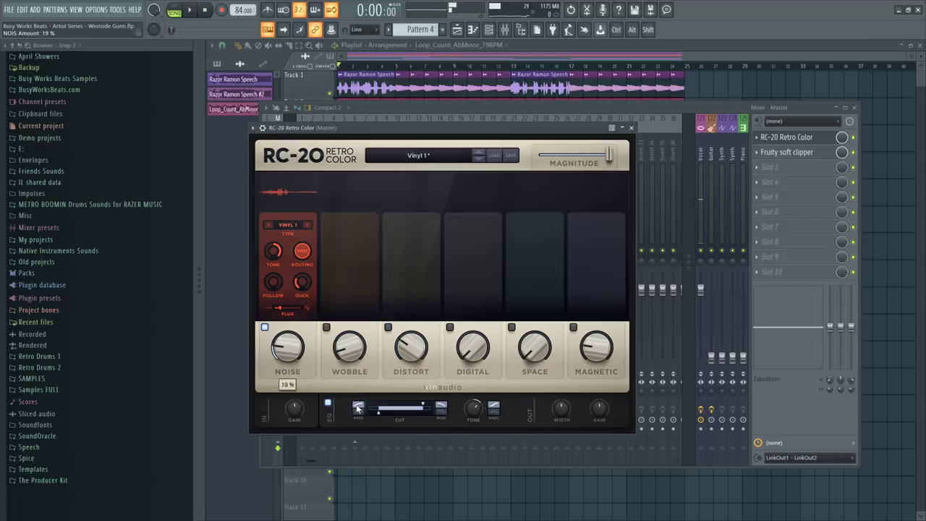
{"action": "left_click", "coordinate": [328, 402]}
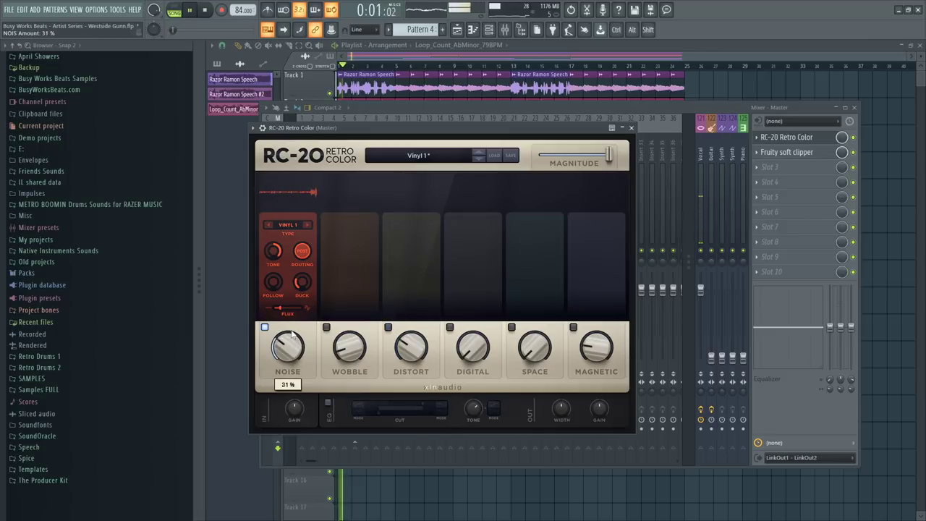
Lower the RC-20 Noise amount to 16% during playback, then close the plugin and stop
{"action": "left_click_drag", "start_coordinate": [294, 327], "coordinate": [284, 348]}
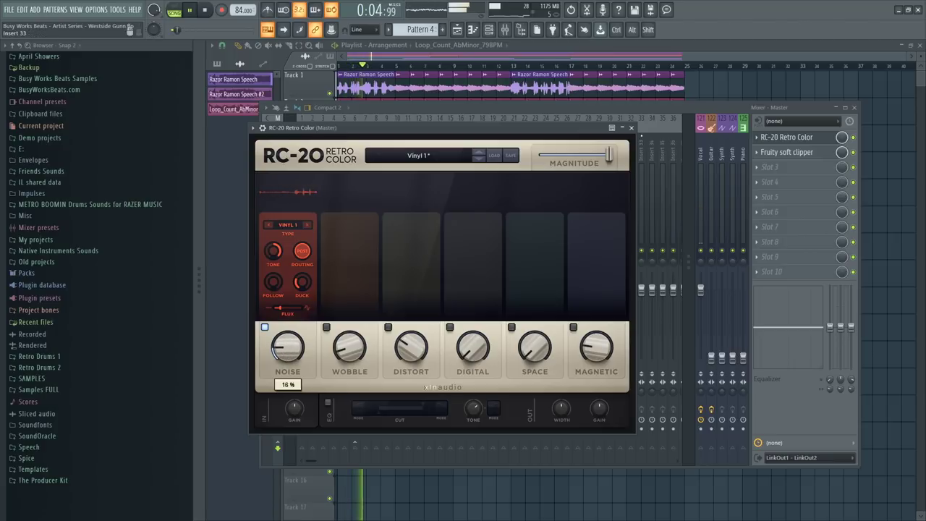
{"action": "left_click", "coordinate": [631, 128]}
{"action": "key", "text": "space"}
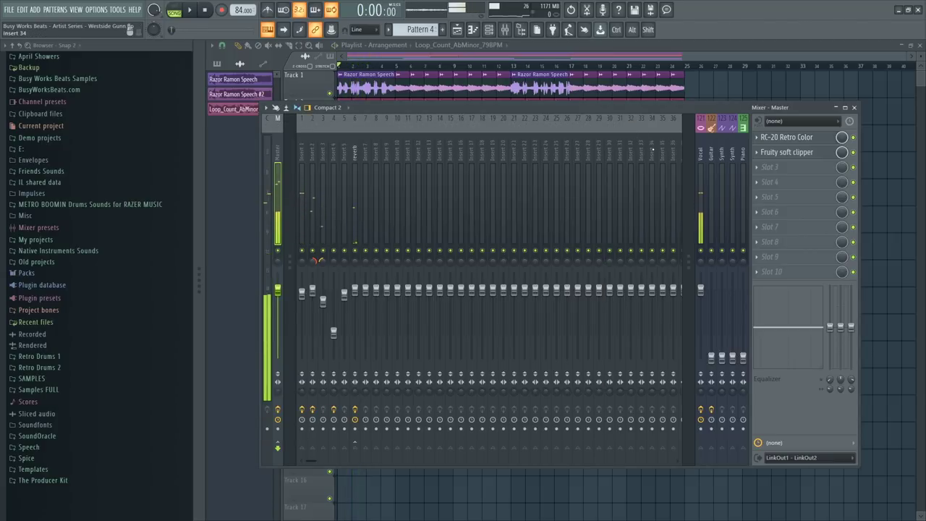
Open the DRUMBREAK_BETHLAHOO channel in Slicex during playback and adjust the amp panning of the Marker #9 slice
{"action": "key", "text": "space"}
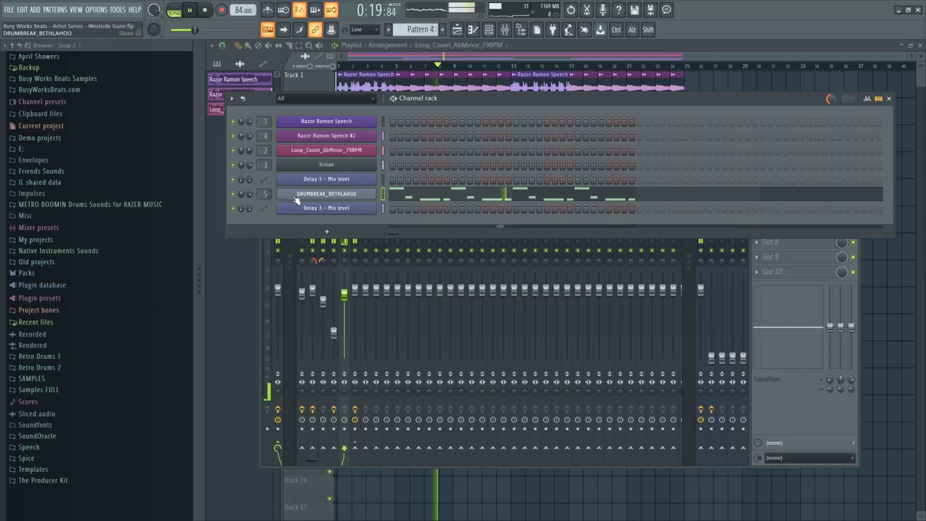
{"action": "left_click", "coordinate": [327, 194]}
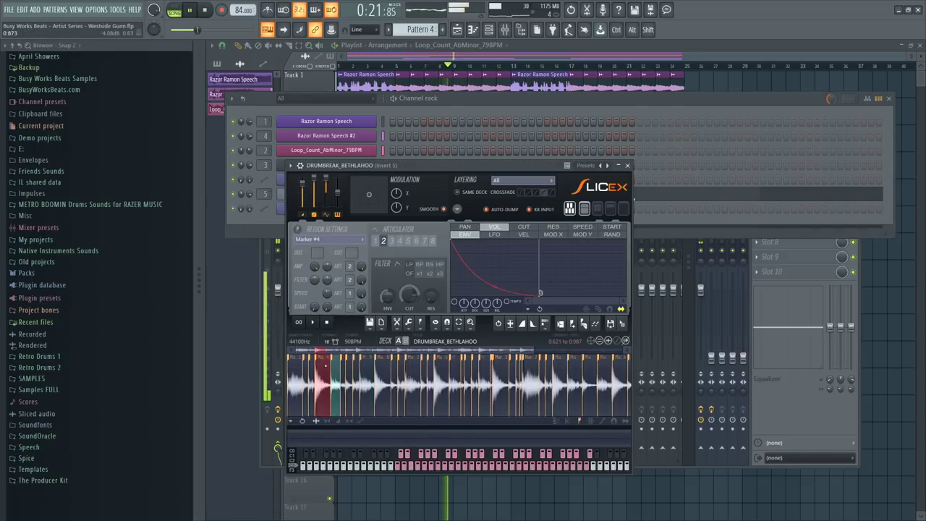
{"action": "left_click", "coordinate": [366, 364]}
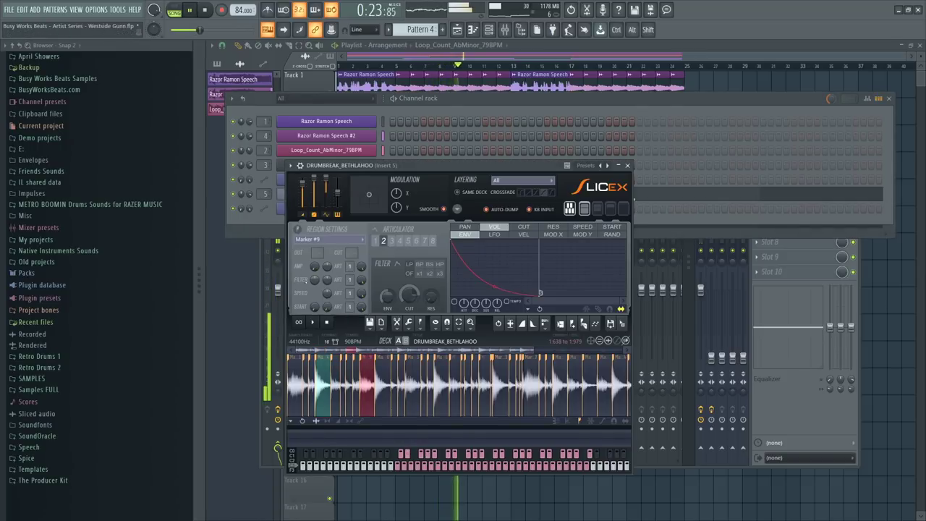
{"action": "left_click_drag", "start_coordinate": [315, 267], "coordinate": [314, 285]}
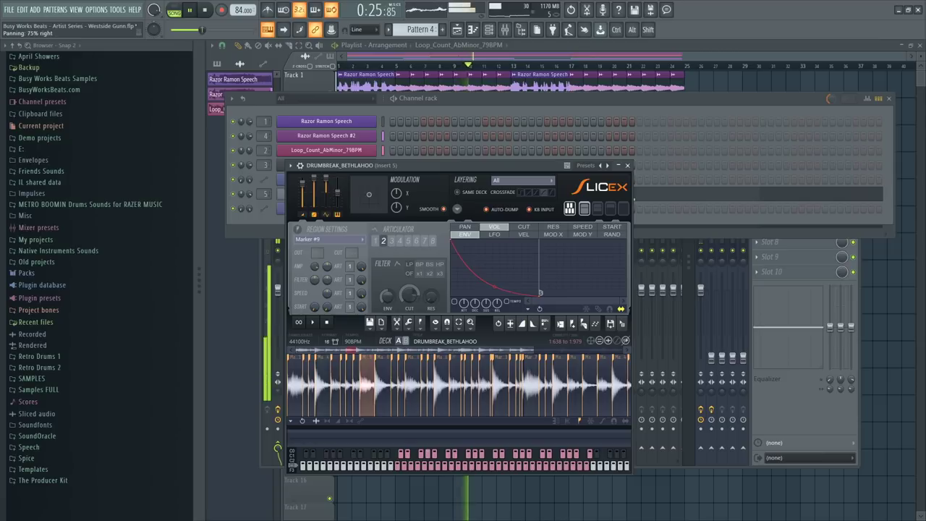
{"action": "left_click", "coordinate": [336, 364]}
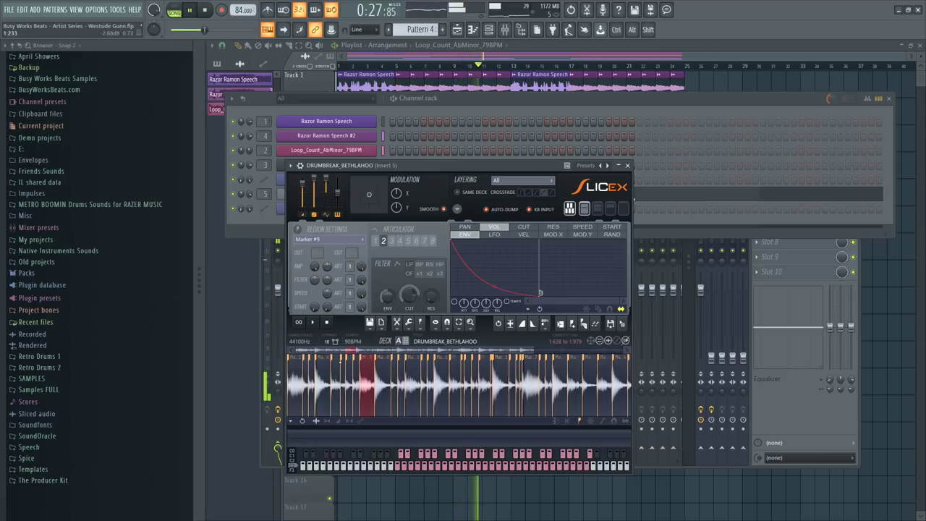
{"action": "left_click_drag", "start_coordinate": [315, 267], "coordinate": [314, 246]}
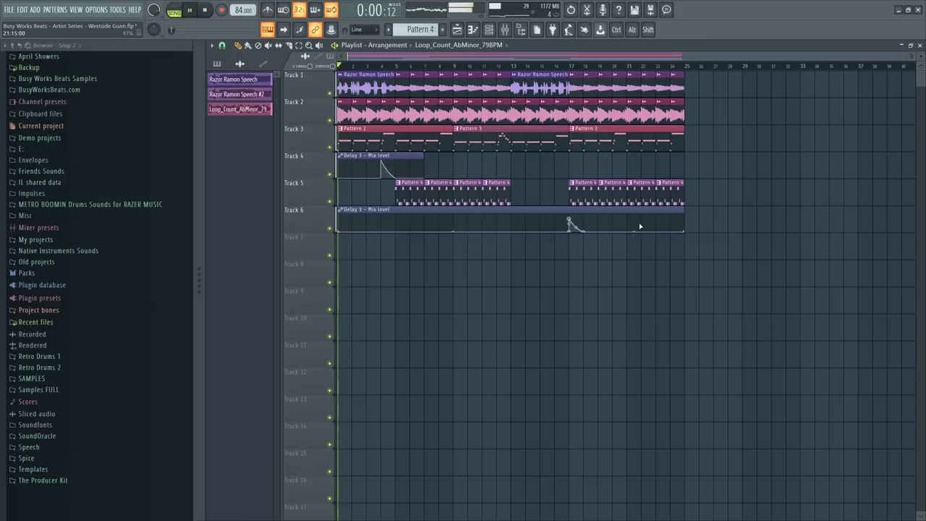
Reopen the drum break in Slicex with playback stopped, adjust the Marker #5 slice's panning, select Marker #4, and restart the song
{"action": "left_click", "coordinate": [505, 29]}
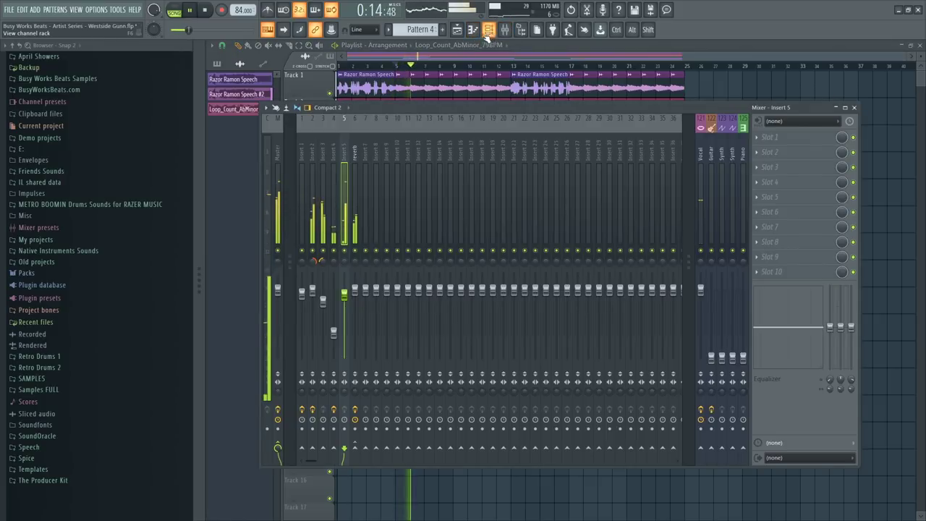
{"action": "key", "text": "space"}
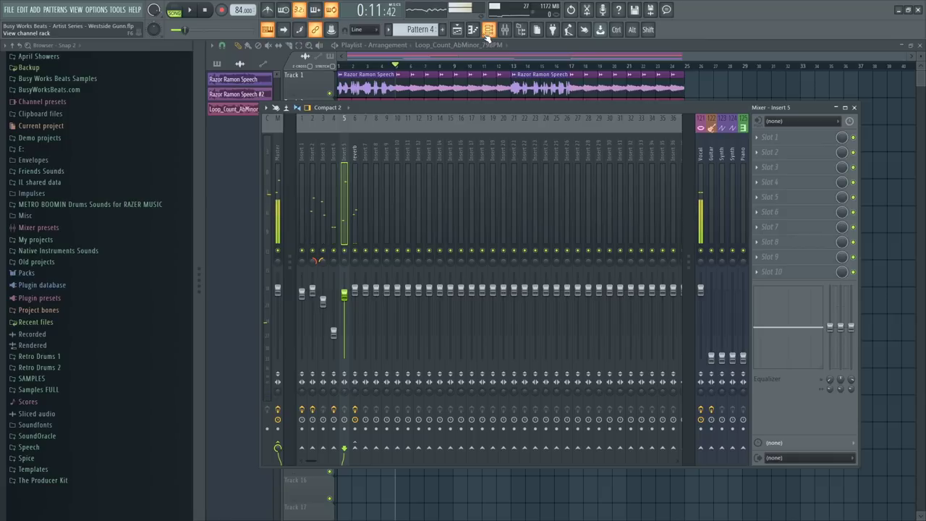
{"action": "left_click", "coordinate": [488, 29]}
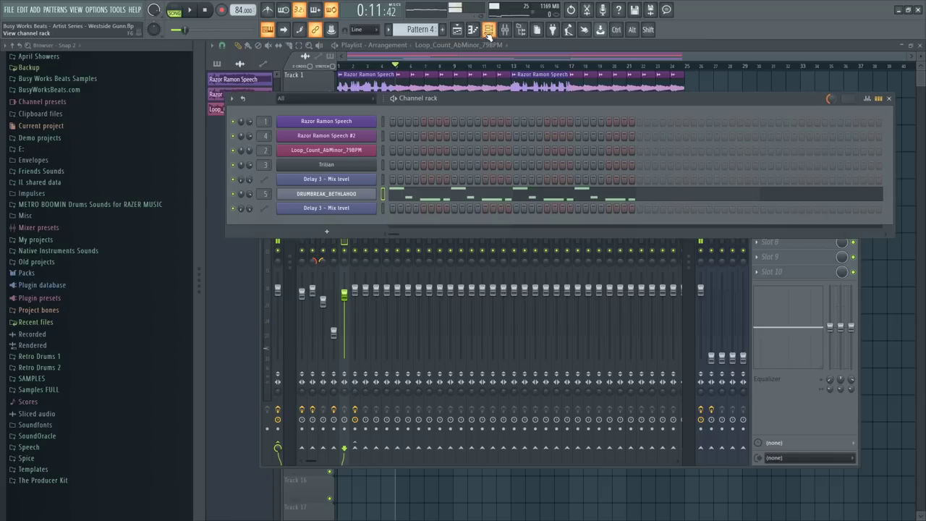
{"action": "left_click", "coordinate": [327, 194]}
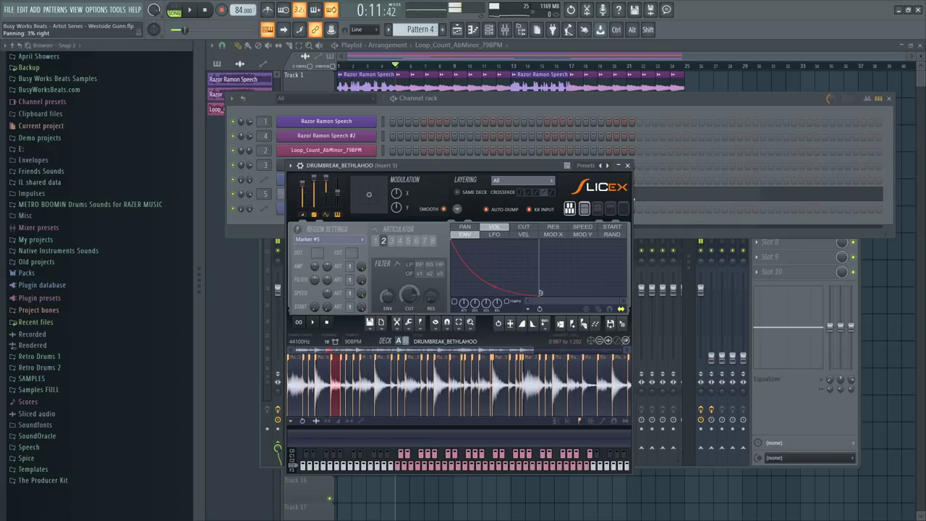
{"action": "left_click", "coordinate": [337, 365]}
{"action": "left_click", "coordinate": [322, 369]}
{"action": "left_click", "coordinate": [192, 10]}
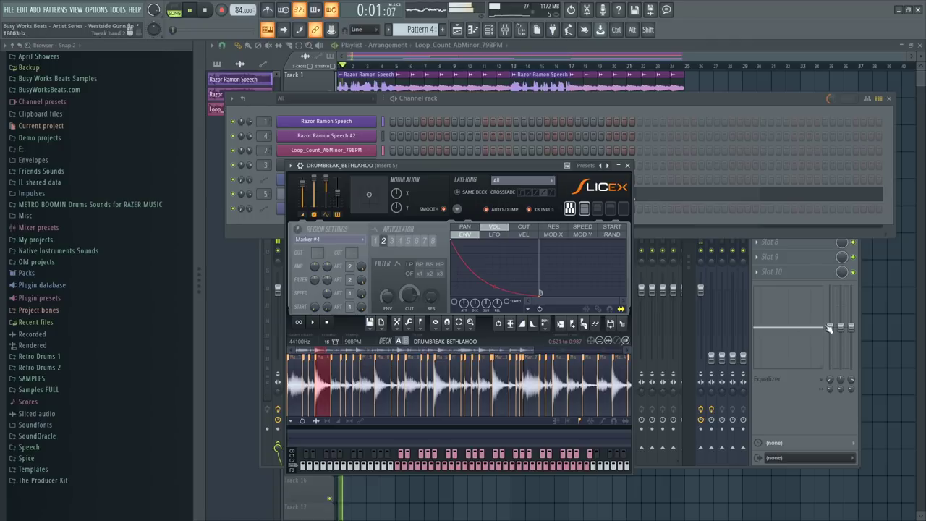
Replay the song from bar 5 and check the Marker #4, Marker #5 and Marker #9 slices of the drum break in Slicex
{"action": "key", "text": "F12"}
{"action": "left_click", "coordinate": [397, 67]}
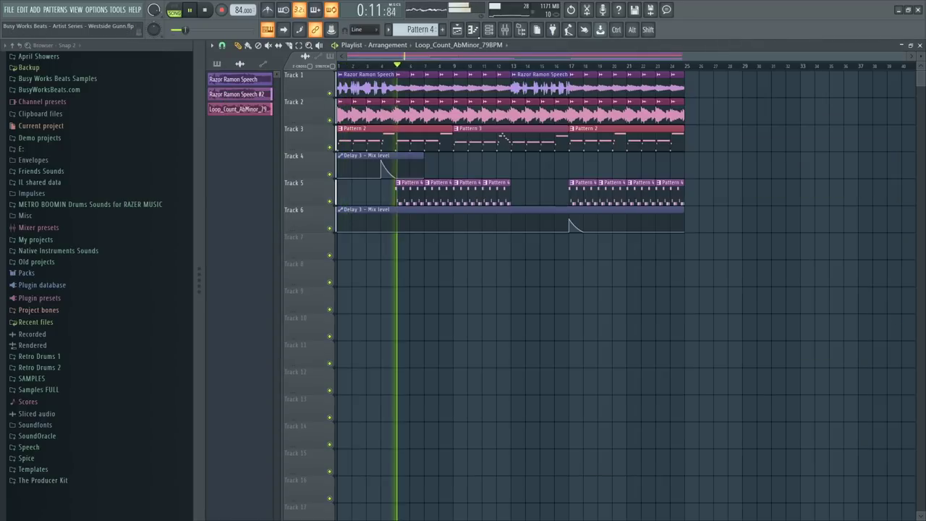
{"action": "left_click", "coordinate": [489, 30]}
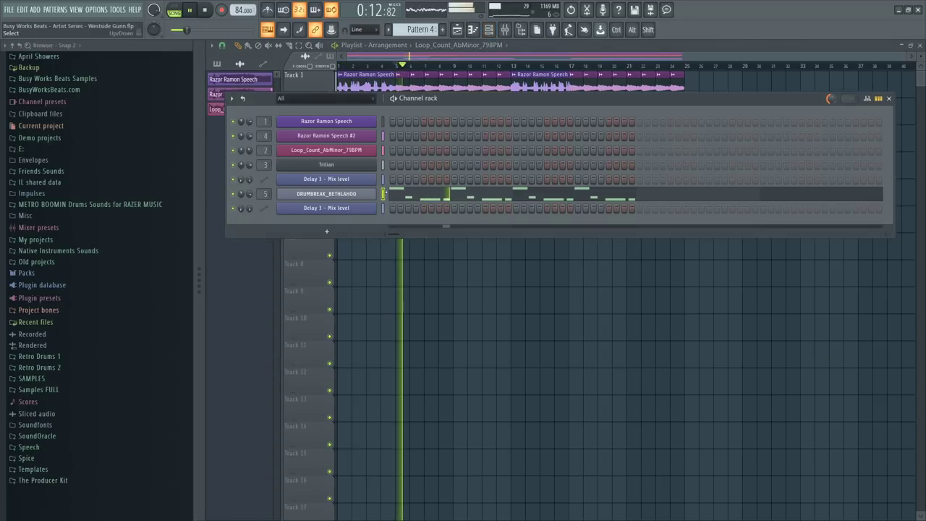
{"action": "left_click", "coordinate": [362, 196]}
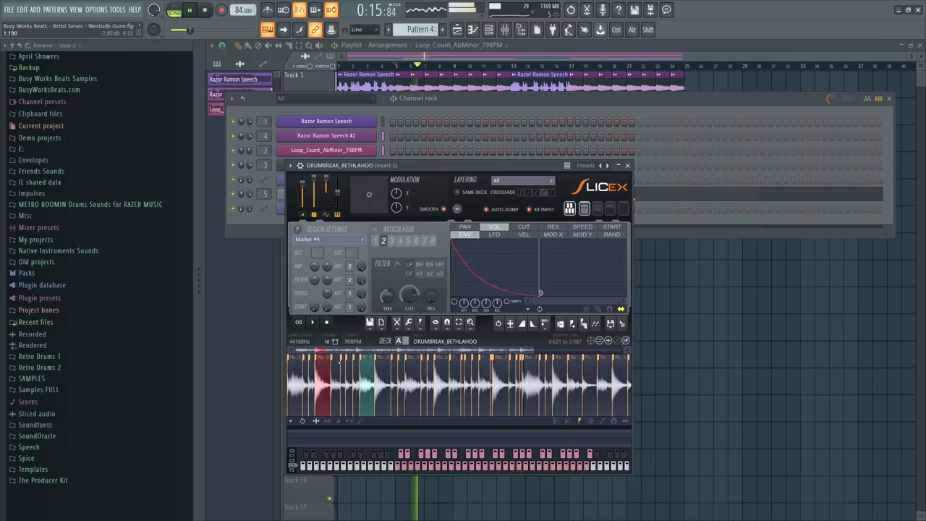
{"action": "left_click", "coordinate": [335, 360]}
{"action": "left_click", "coordinate": [365, 359]}
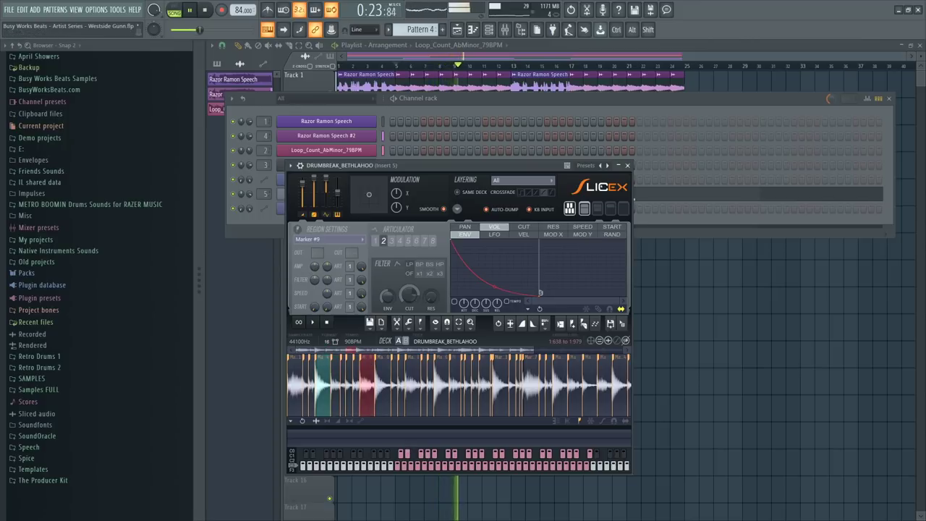
Close Slicex and the channel rack, and load Transient Master in the first effect slot of Insert 5
{"action": "left_click", "coordinate": [627, 165]}
{"action": "key", "text": "F6"}
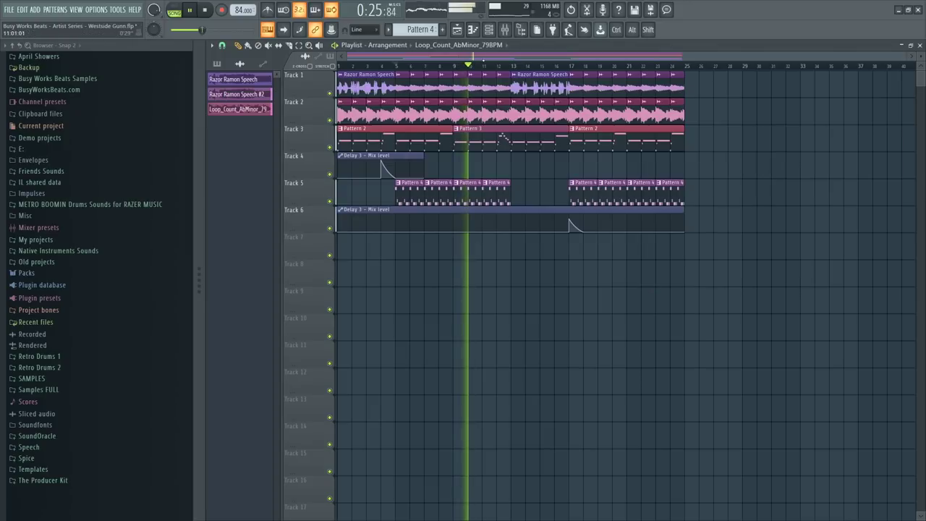
{"action": "key", "text": "F9"}
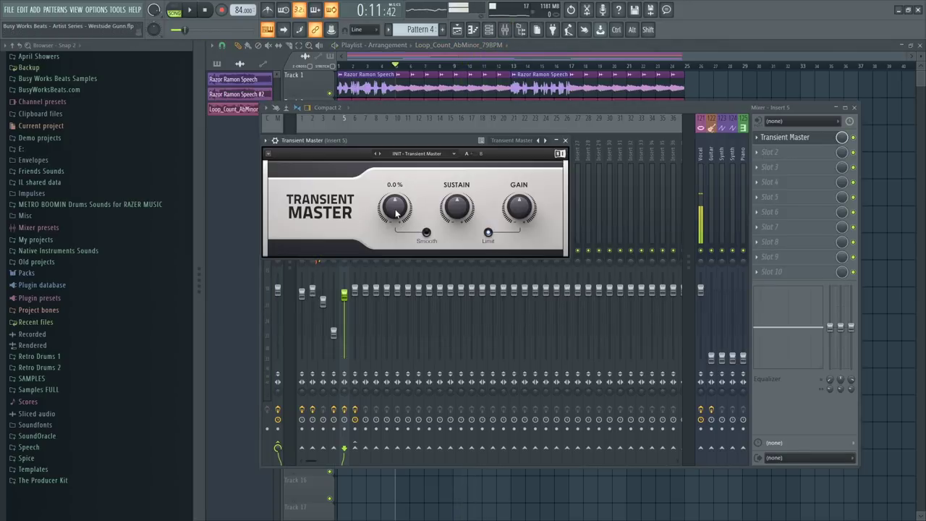
Audition the song while setting Transient Master's Attack to 43% and Sustain to -42% on Insert 5, and close the plugin
{"action": "key", "text": "space"}
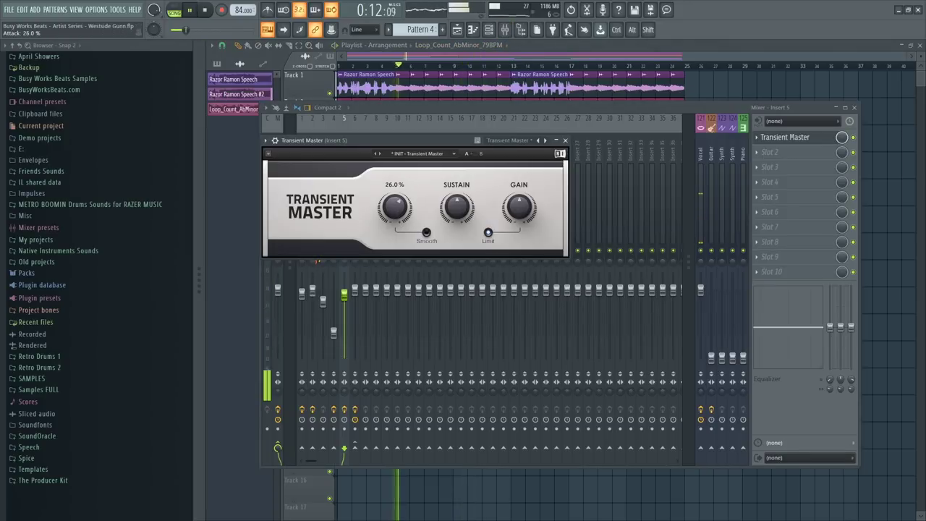
{"action": "key", "text": "space"}
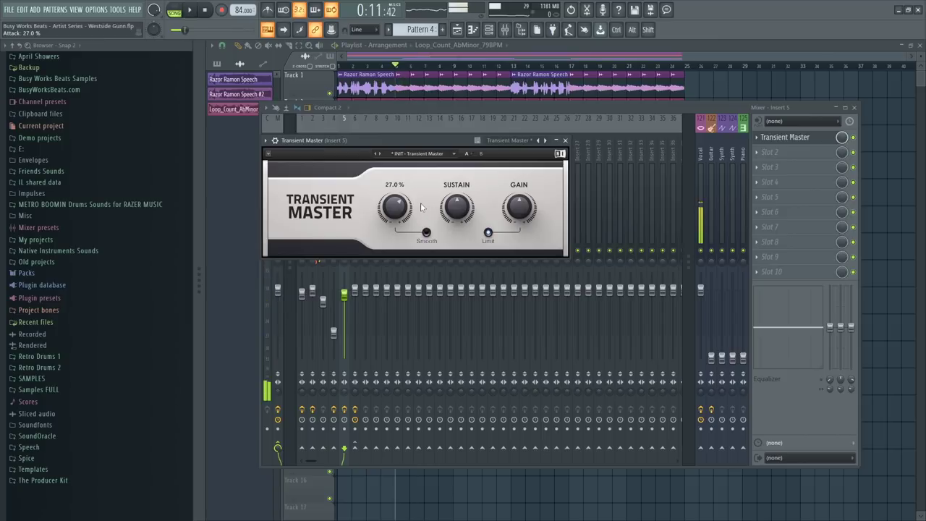
{"action": "key", "text": "space"}
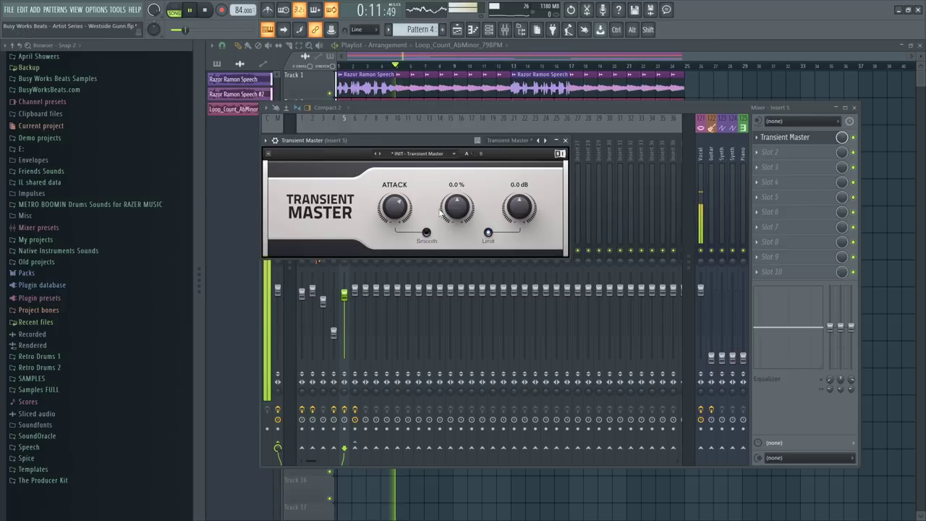
{"action": "left_click_drag", "start_coordinate": [394, 210], "coordinate": [394, 207]}
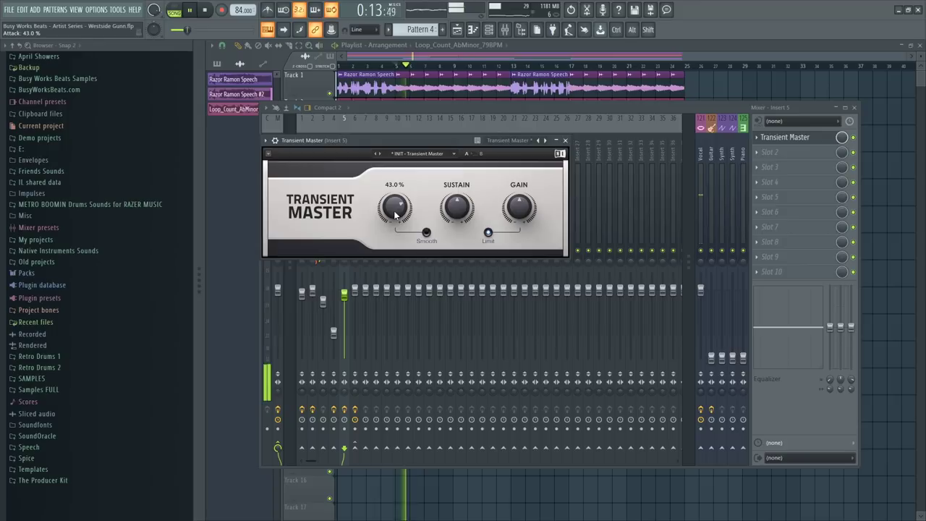
{"action": "key", "text": "space"}
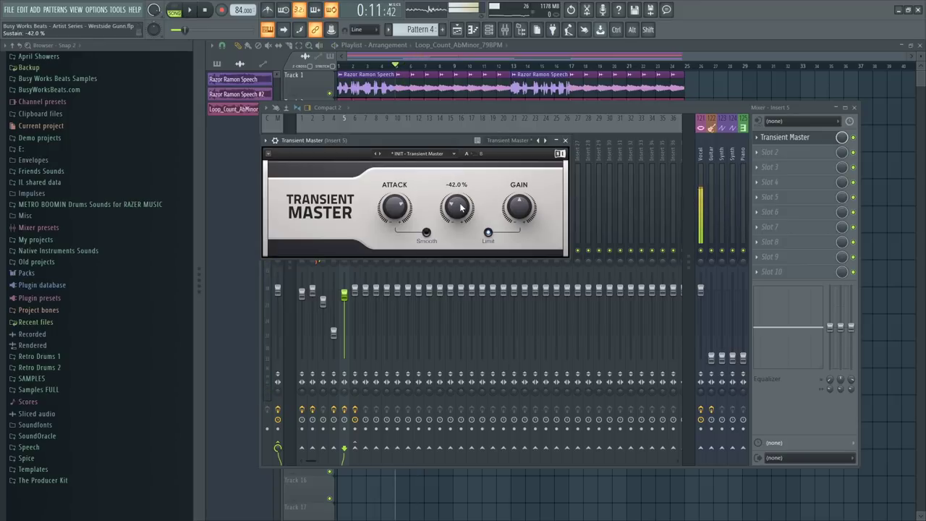
{"action": "key", "text": "space"}
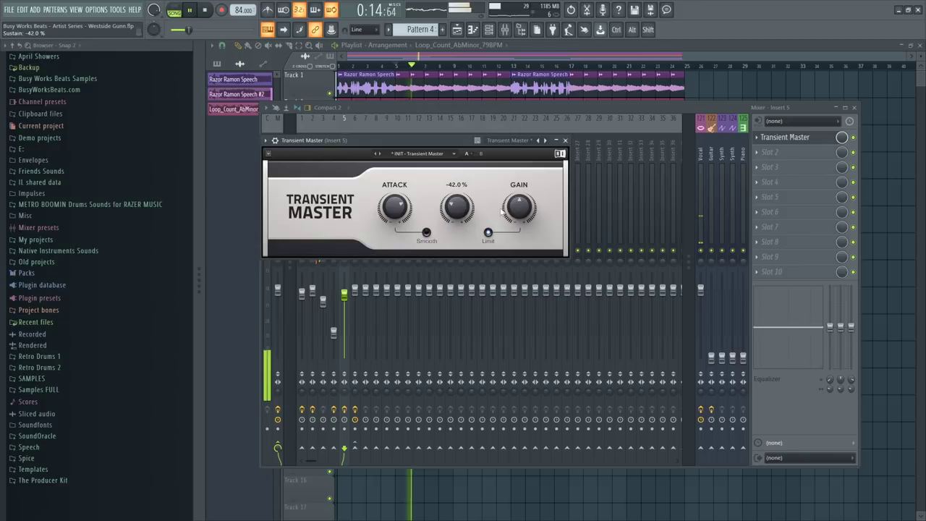
{"action": "left_click", "coordinate": [565, 140]}
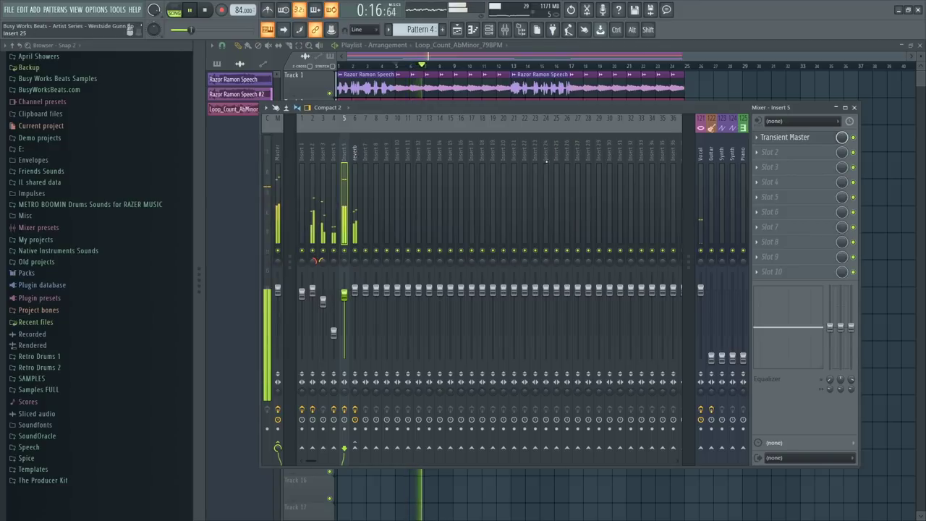
Load Fruity Soft Clipper in Insert 5's second effect slot, check Transient Master's settings, and play the song
{"action": "left_click", "coordinate": [794, 152]}
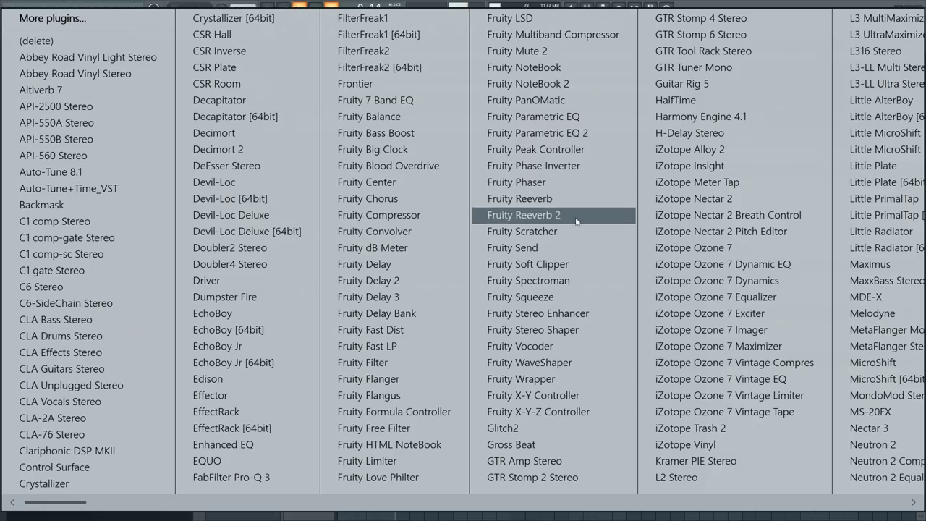
{"action": "left_click", "coordinate": [584, 267]}
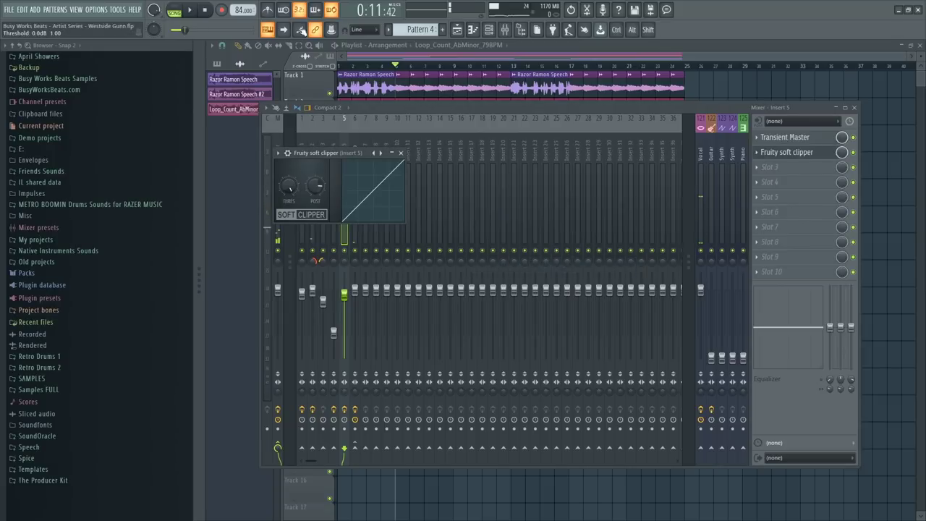
{"action": "left_click", "coordinate": [772, 139]}
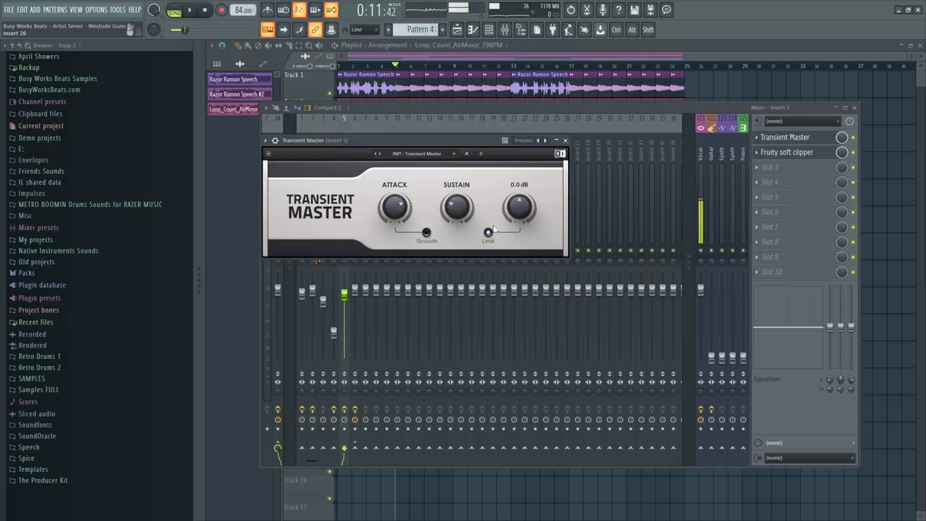
{"action": "left_click", "coordinate": [566, 140]}
{"action": "key", "text": "space"}
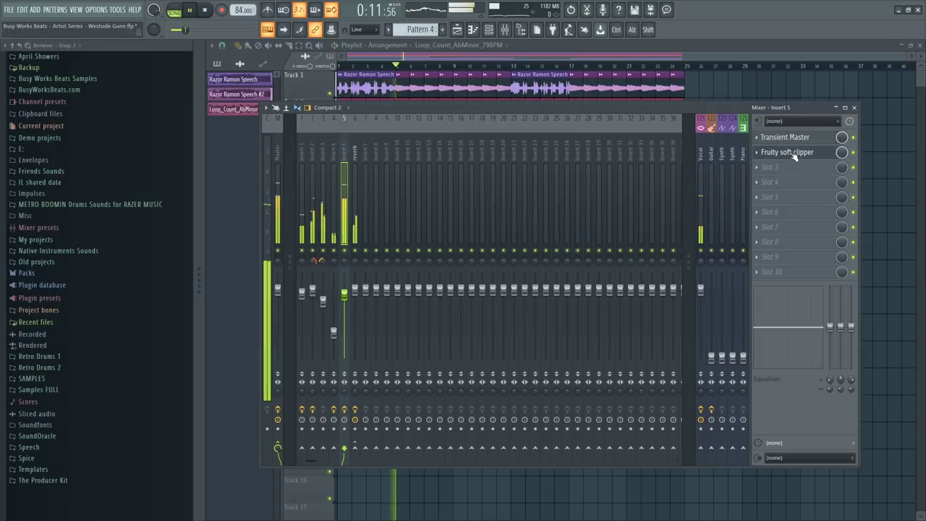
Reset Insert 5's fader to its default, recheck Transient Master, and lower the fader to about -3.7 dB
{"action": "right_click", "coordinate": [336, 293]}
{"action": "left_click", "coordinate": [362, 270]}
{"action": "key", "text": "space"}
{"action": "left_click", "coordinate": [790, 141]}
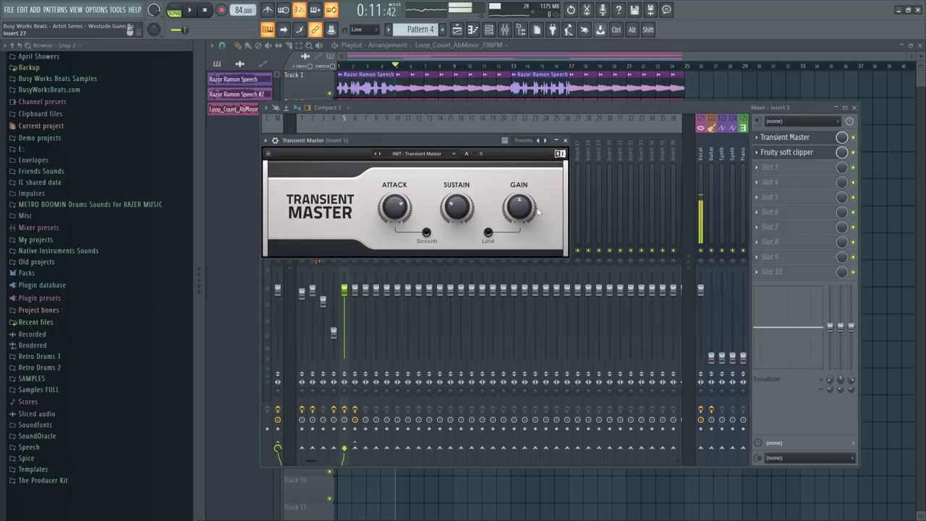
{"action": "left_click", "coordinate": [568, 141]}
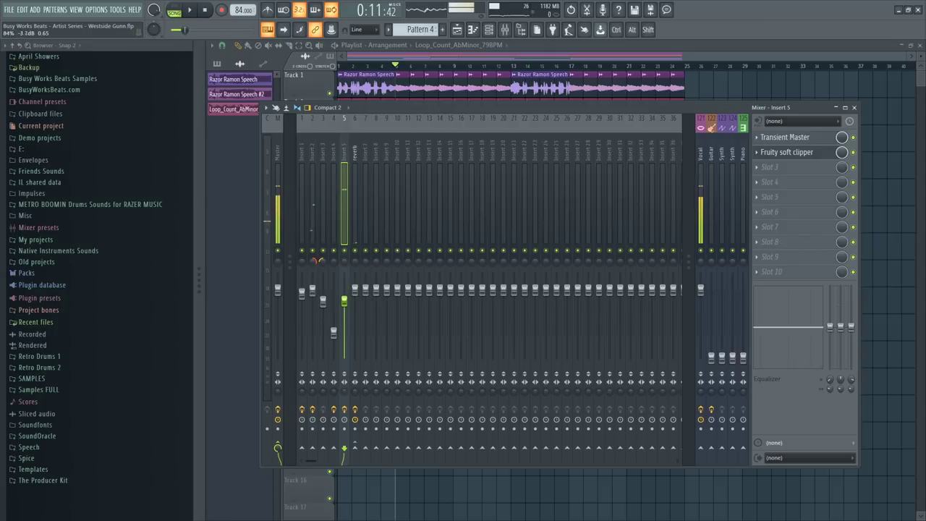
Raise Transient Master's Gain to 4.9 dB on Insert 5 during playback and audition the drum break with the plugin closed
{"action": "key", "text": "space"}
{"action": "left_click", "coordinate": [790, 138]}
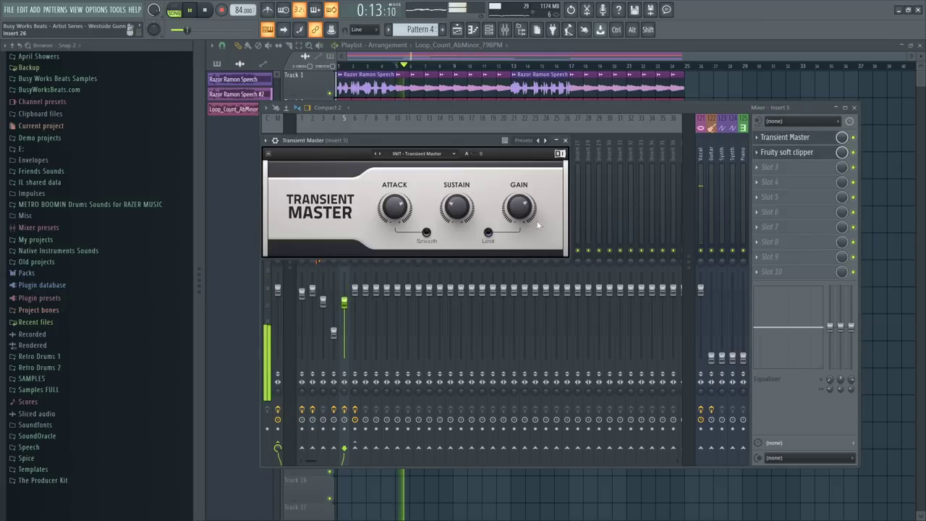
{"action": "left_click_drag", "start_coordinate": [522, 208], "coordinate": [521, 184]}
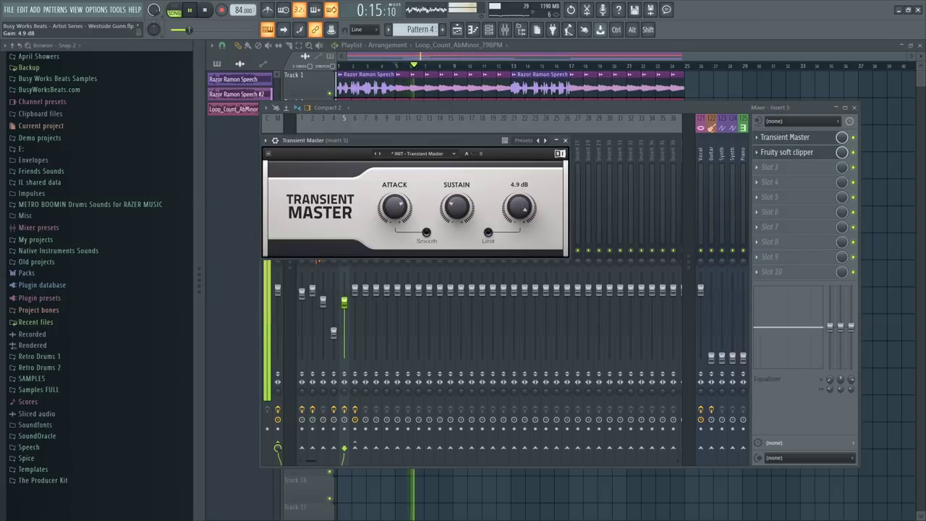
{"action": "left_click", "coordinate": [565, 141]}
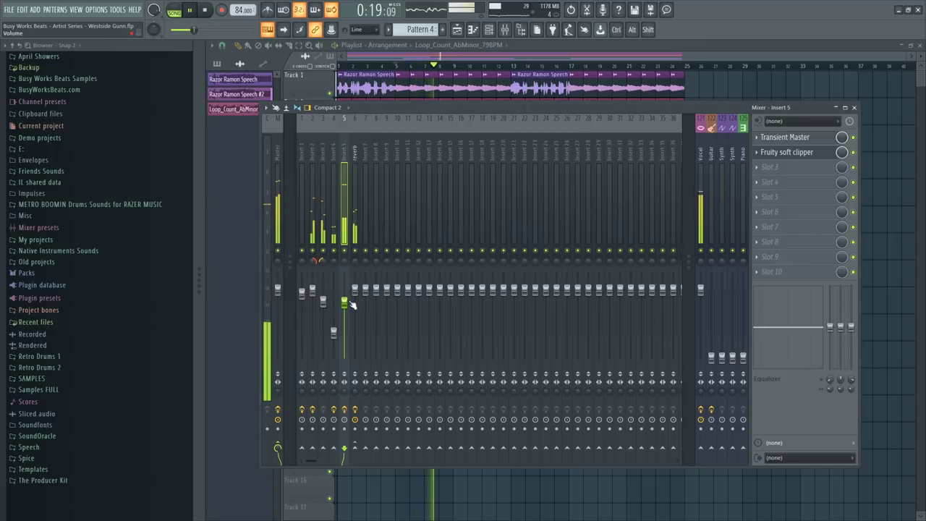
{"action": "left_click", "coordinate": [785, 138]}
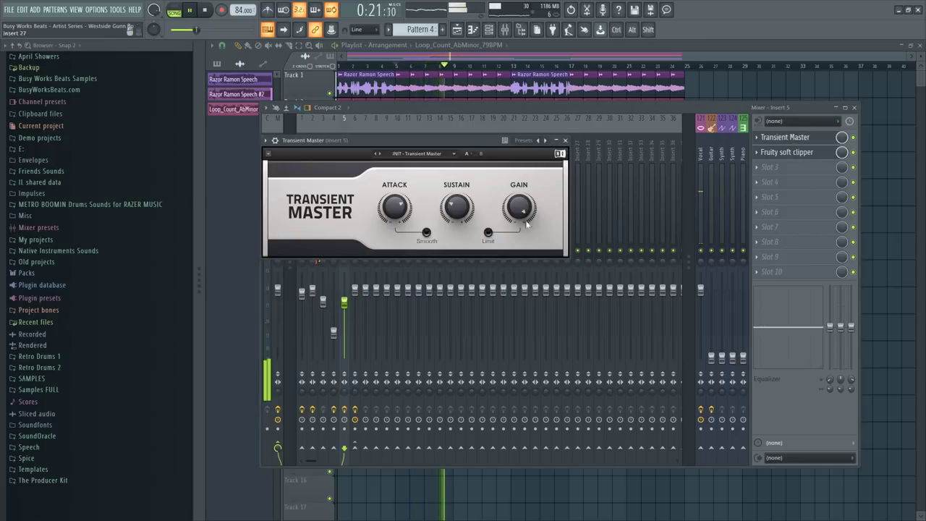
{"action": "left_click", "coordinate": [565, 140]}
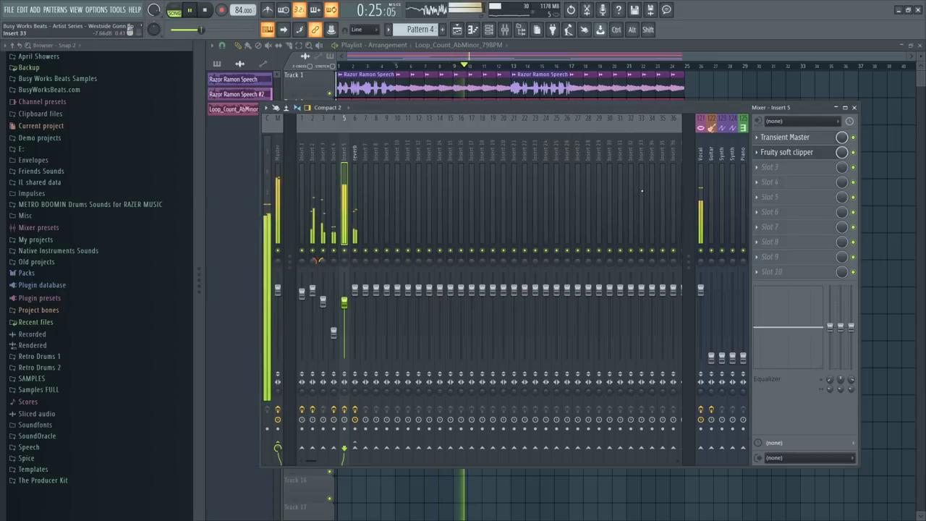
{"action": "key", "text": "space"}
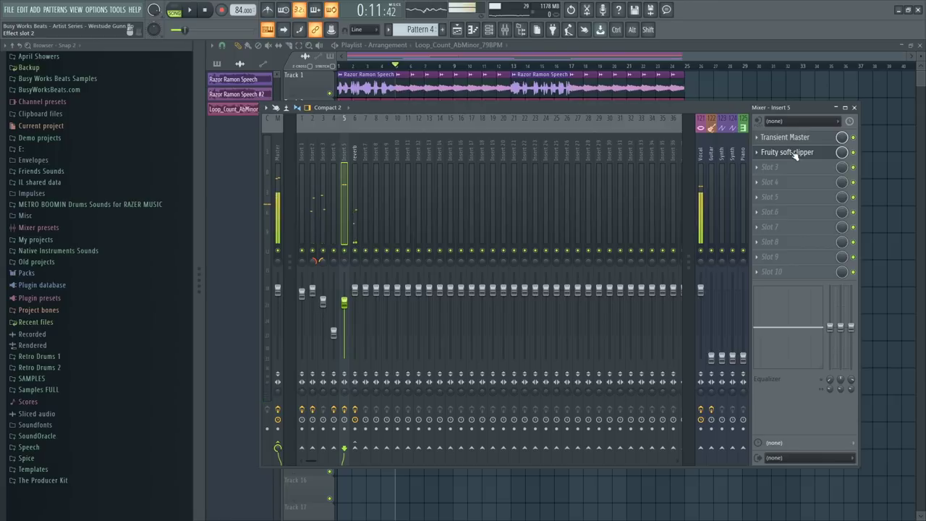
Move Fruity Soft Clipper down to Insert 5's third slot and load Fruity Parametric EQ 2 in the second slot
{"action": "left_click_drag", "start_coordinate": [794, 155], "coordinate": [795, 170]}
{"action": "left_click", "coordinate": [785, 153]}
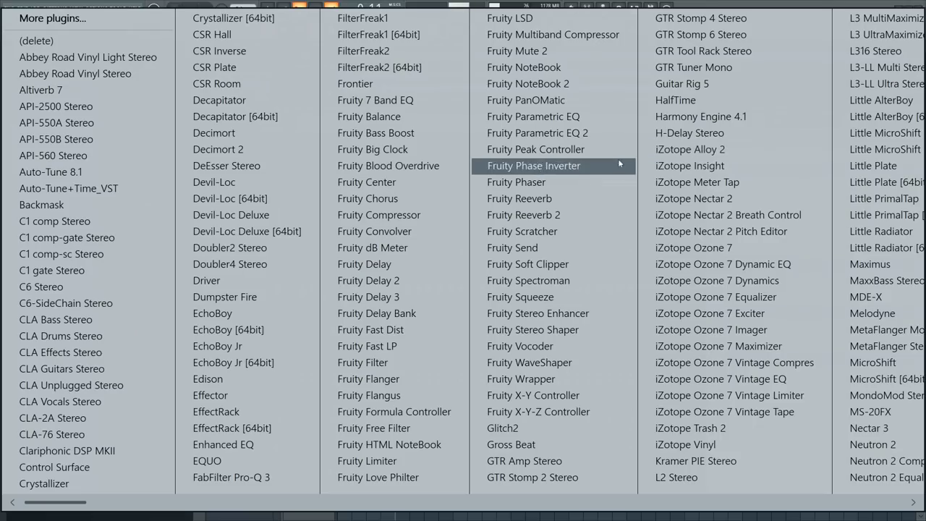
{"action": "left_click", "coordinate": [575, 133]}
Replay the song with Fruity Parametric EQ 2 beside the Insert 5 meters to examine the drum spectrum, and close the EQ
{"action": "key", "text": "space"}
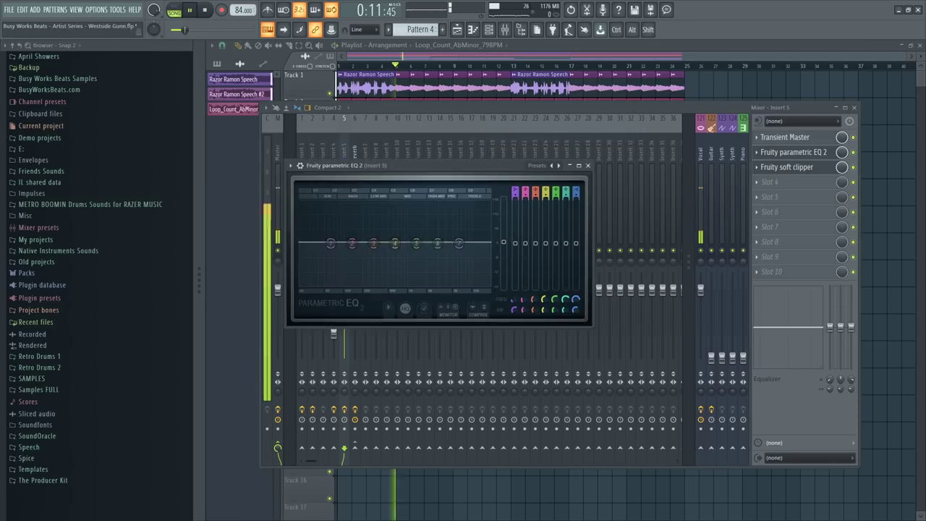
{"action": "left_click_drag", "start_coordinate": [487, 167], "coordinate": [662, 127]}
{"action": "key", "text": "space"}
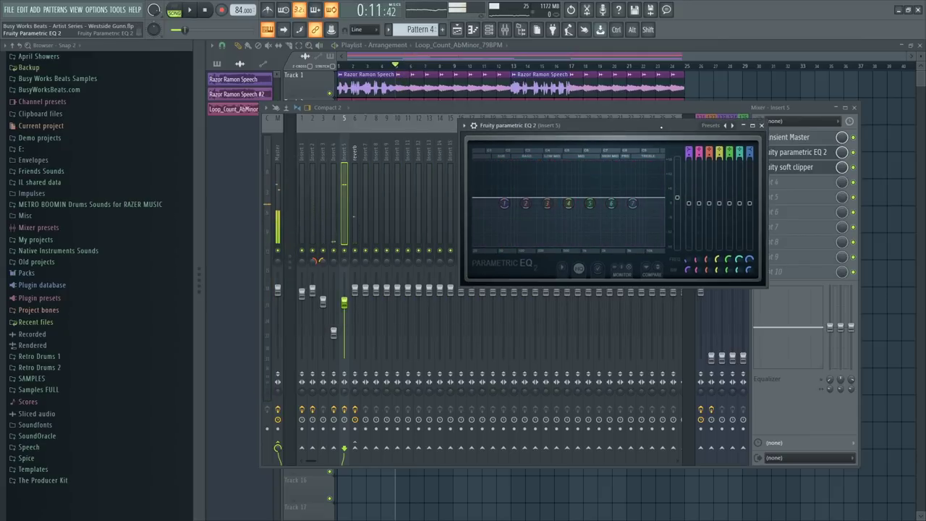
{"action": "key", "text": "space"}
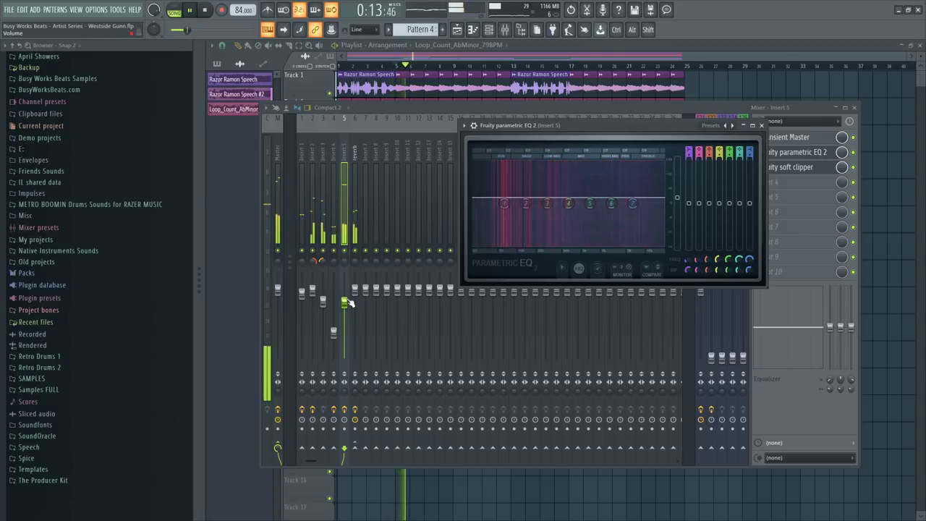
{"action": "left_click", "coordinate": [762, 126]}
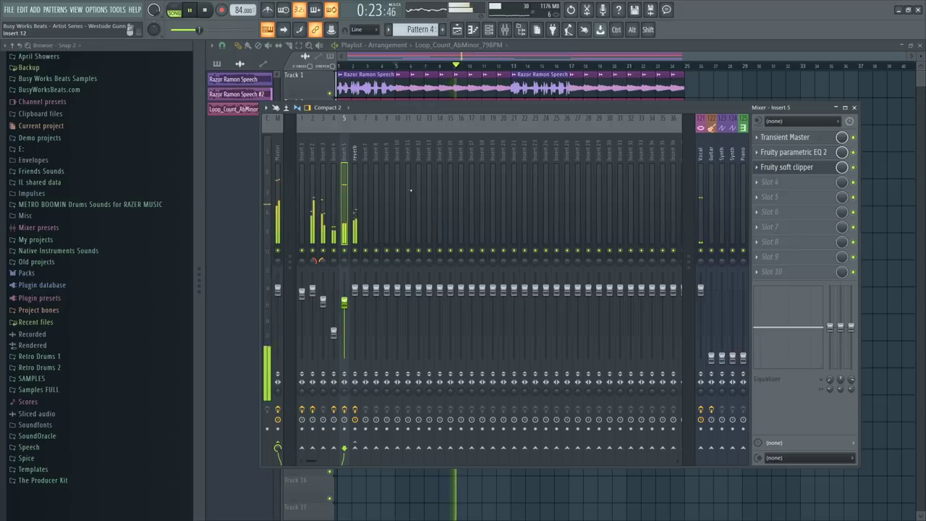
{"action": "key", "text": "space"}
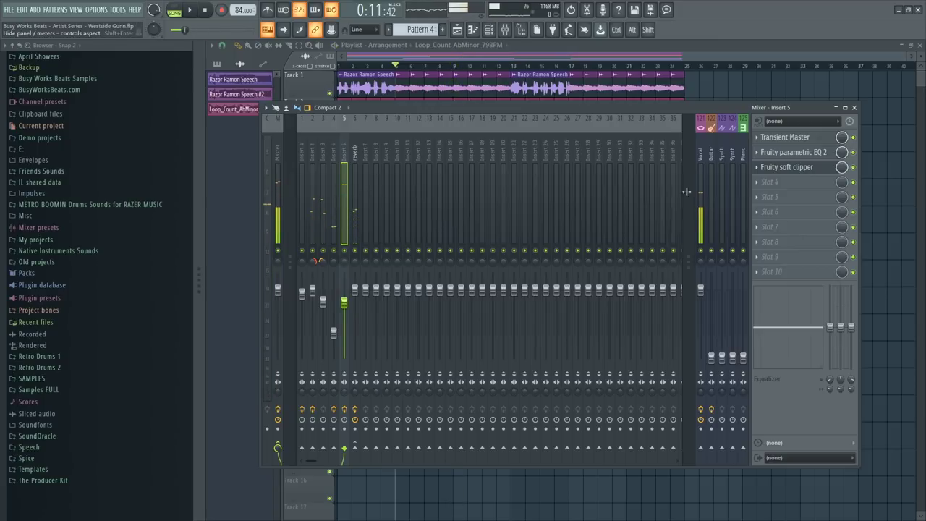
Rename mixer Insert 7 as "reverb drums" and load Altiverb 7 in its first effect slot
{"action": "right_click", "coordinate": [366, 154]}
{"action": "left_click", "coordinate": [434, 120]}
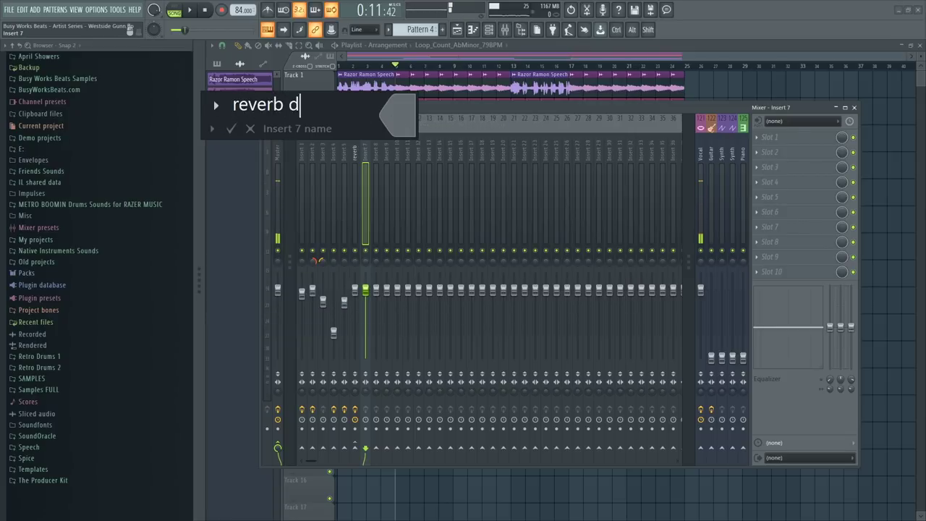
{"action": "key", "text": "Return"}
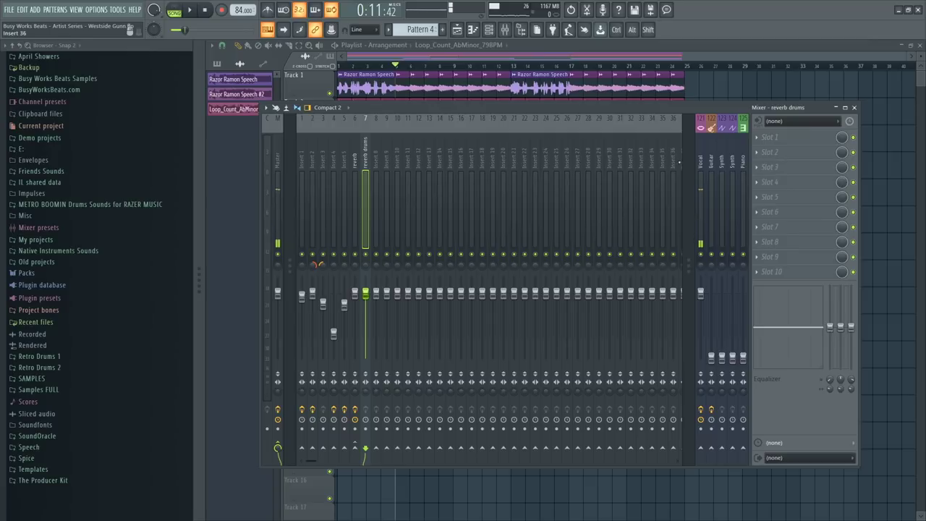
{"action": "left_click", "coordinate": [763, 141]}
{"action": "left_click", "coordinate": [108, 89]}
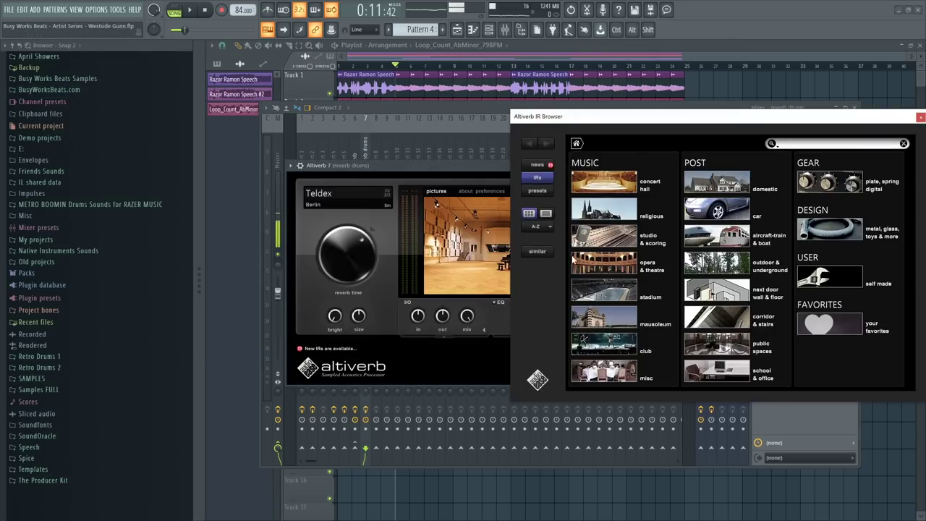
Load the SARM Studios brick drum room impulse response from Altiverb's studio & scoring category, sorted by size, and close Altiverb
{"action": "left_click", "coordinate": [619, 237]}
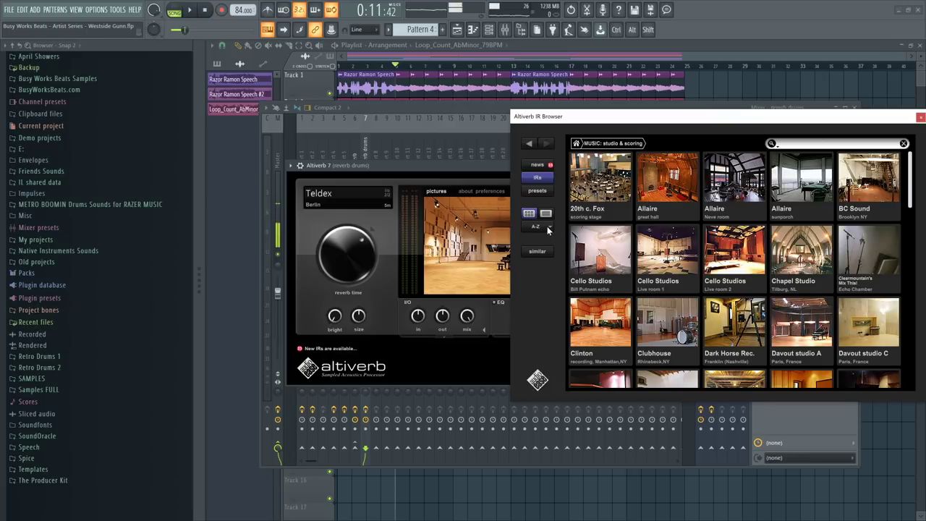
{"action": "left_click", "coordinate": [547, 228]}
{"action": "left_click", "coordinate": [558, 242]}
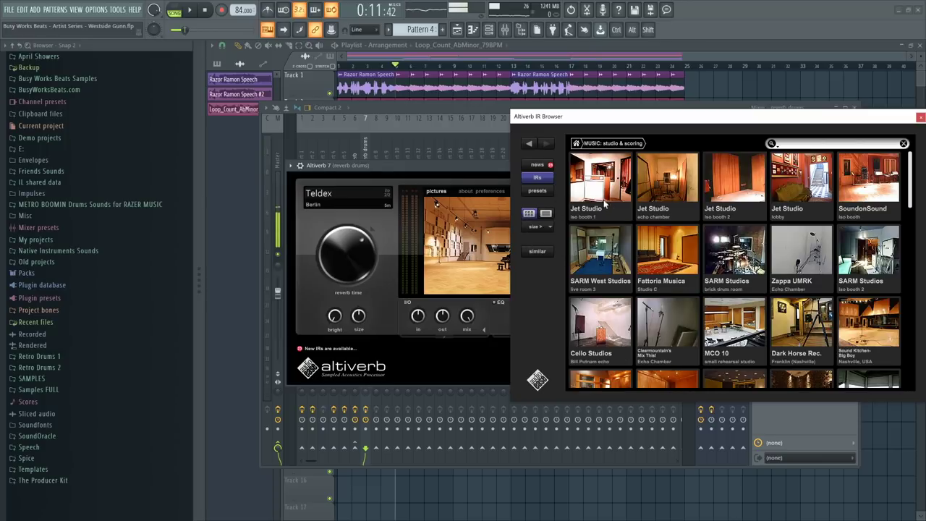
{"action": "left_click", "coordinate": [745, 257]}
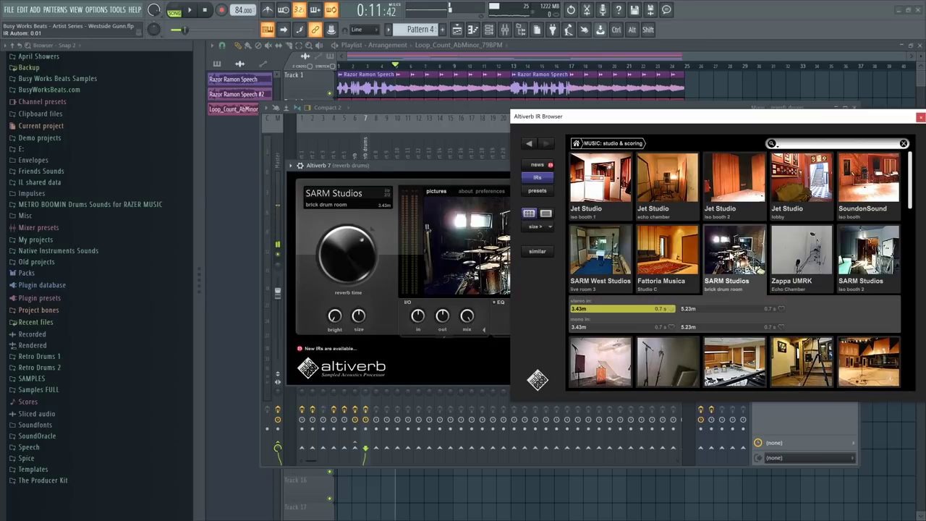
{"action": "left_click_drag", "start_coordinate": [685, 117], "coordinate": [620, 120]}
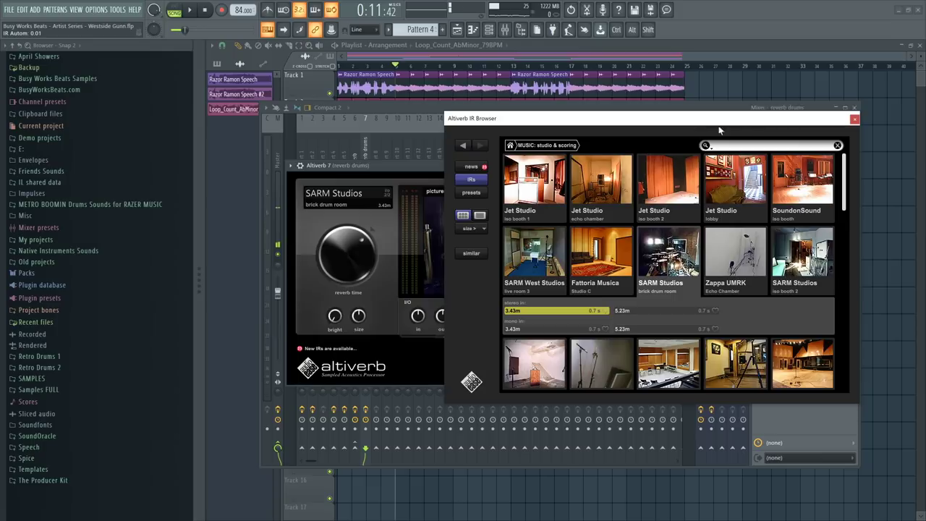
{"action": "left_click", "coordinate": [853, 119]}
{"action": "left_click", "coordinate": [787, 165]}
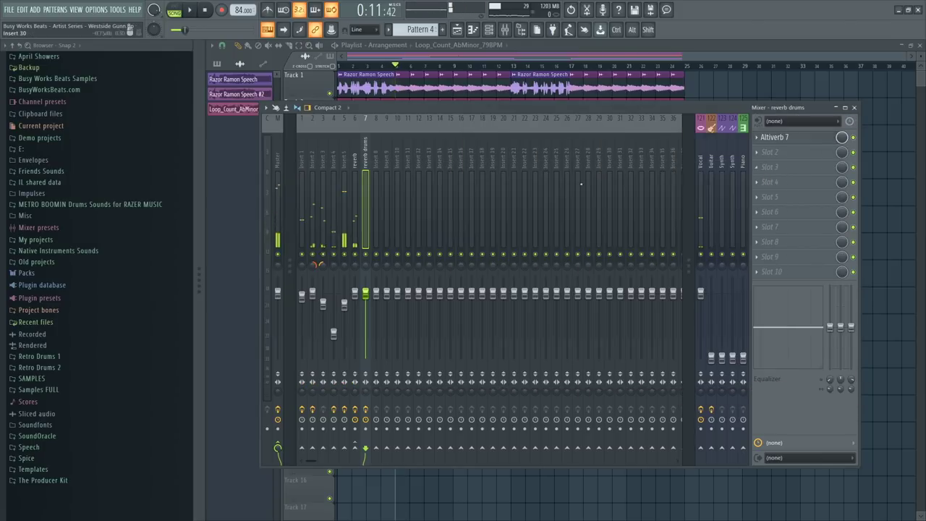
Send Insert 5 to the "reverb drums" track at about 43% and audition the result
{"action": "left_click", "coordinate": [345, 173]}
{"action": "left_click", "coordinate": [365, 449]}
{"action": "key", "text": "space"}
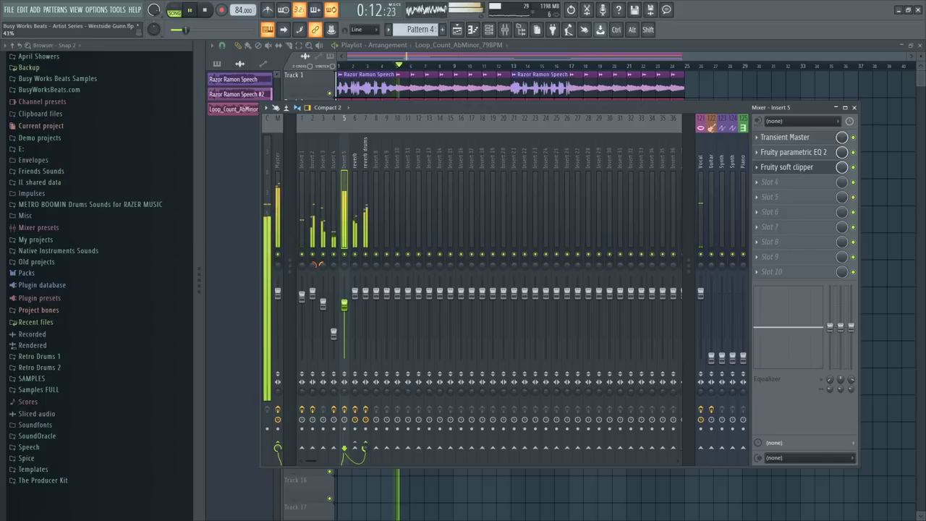
{"action": "key", "text": "space"}
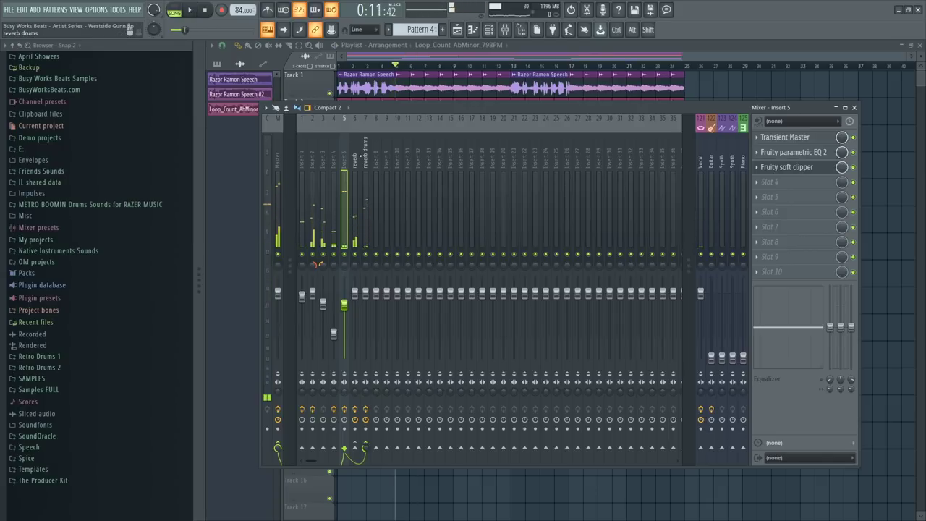
Lower the "reverb drums" mixer track's volume slightly and audition the drum reverb in the song
{"action": "left_click", "coordinate": [366, 210]}
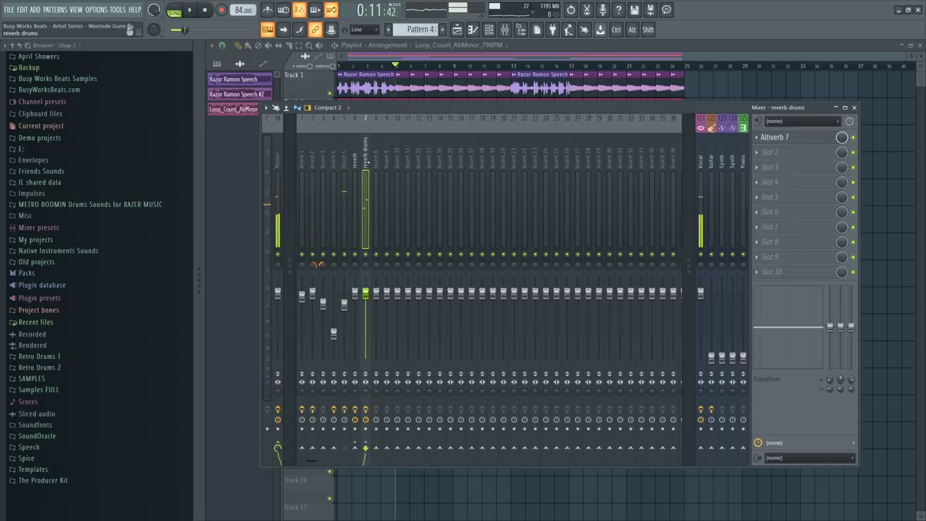
{"action": "key", "text": "space"}
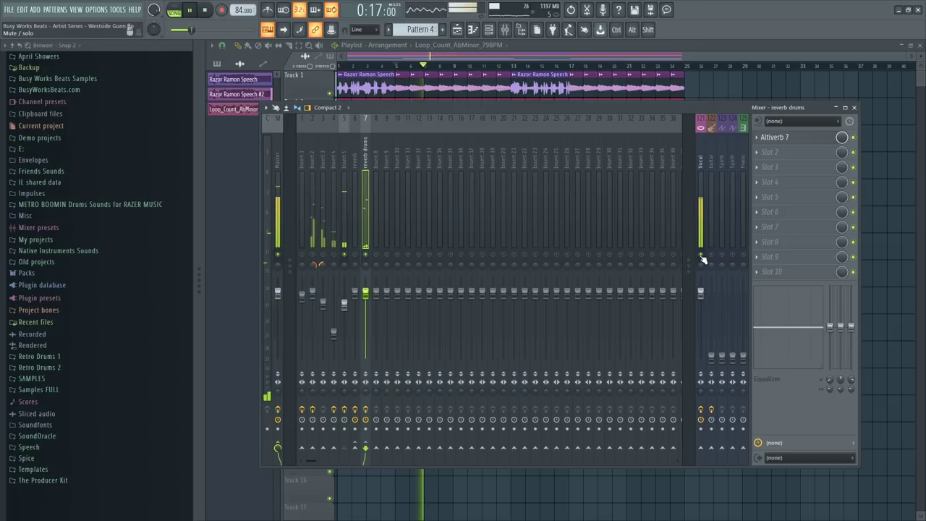
{"action": "left_click_drag", "start_coordinate": [365, 292], "coordinate": [366, 303]}
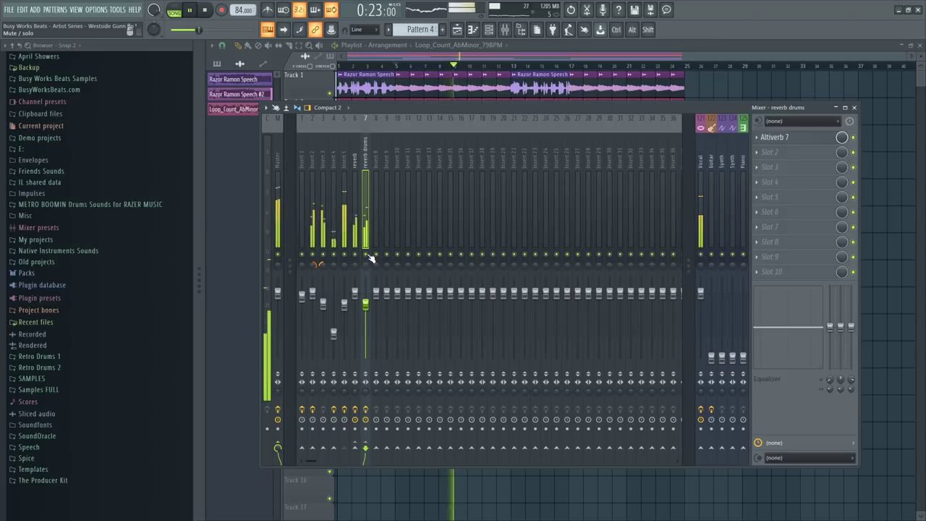
{"action": "key", "text": "space"}
{"action": "key", "text": "space"}
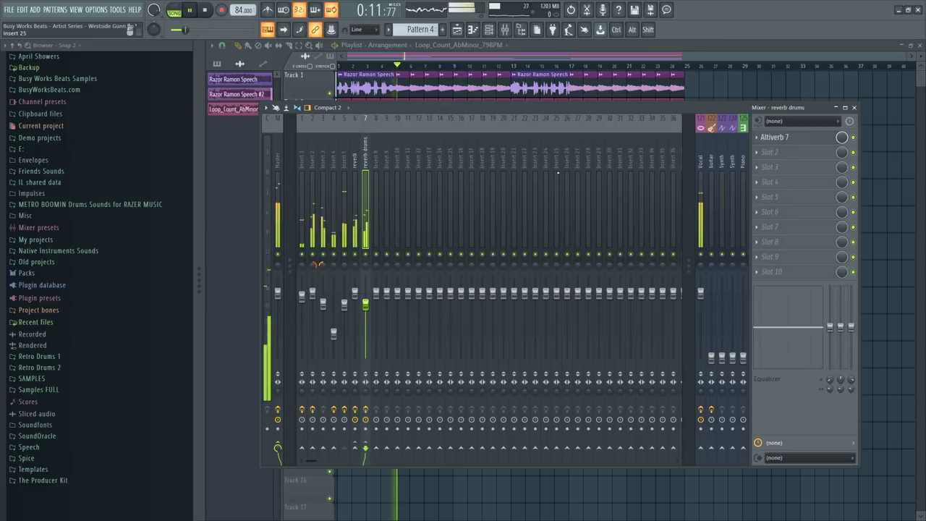
Play the song while examining the DRUMBREAK_BETHLAHOO notes in the piano roll, and close the piano roll
{"action": "left_click", "coordinate": [801, 141]}
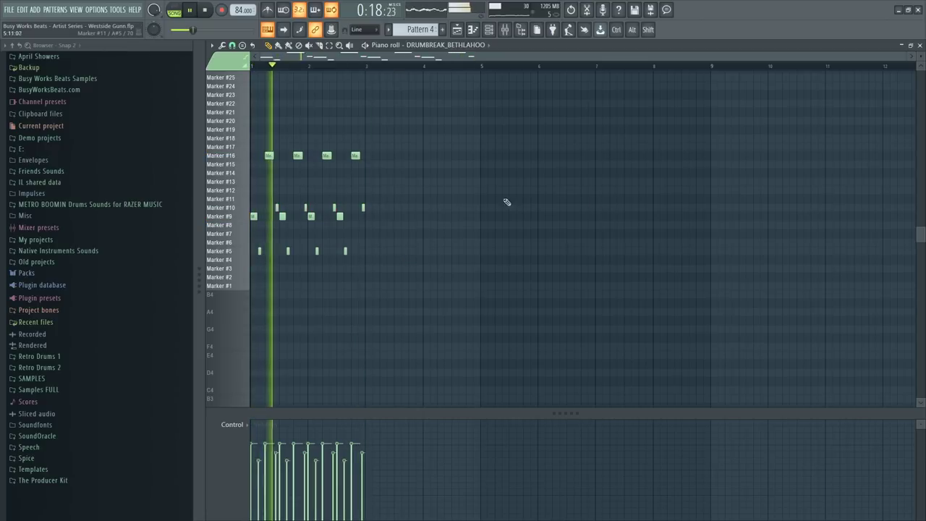
{"action": "key", "text": "space"}
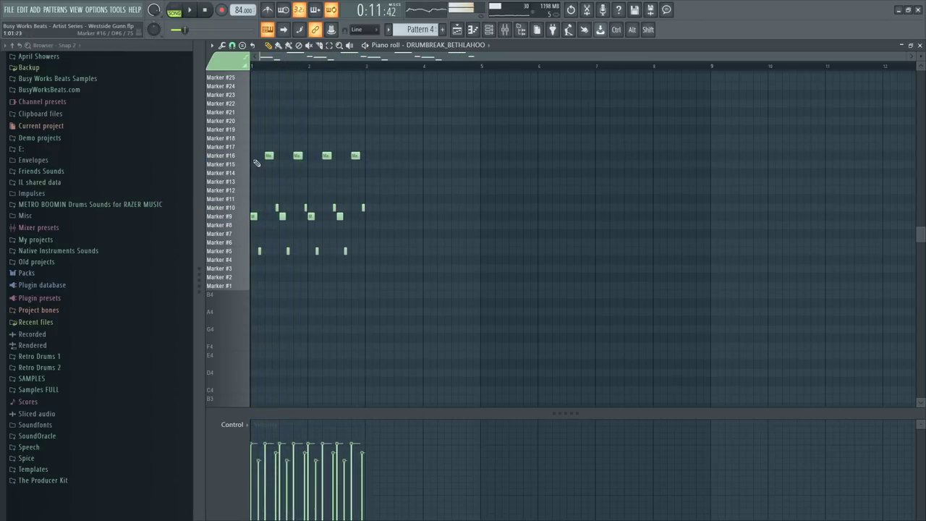
{"action": "key", "text": "space"}
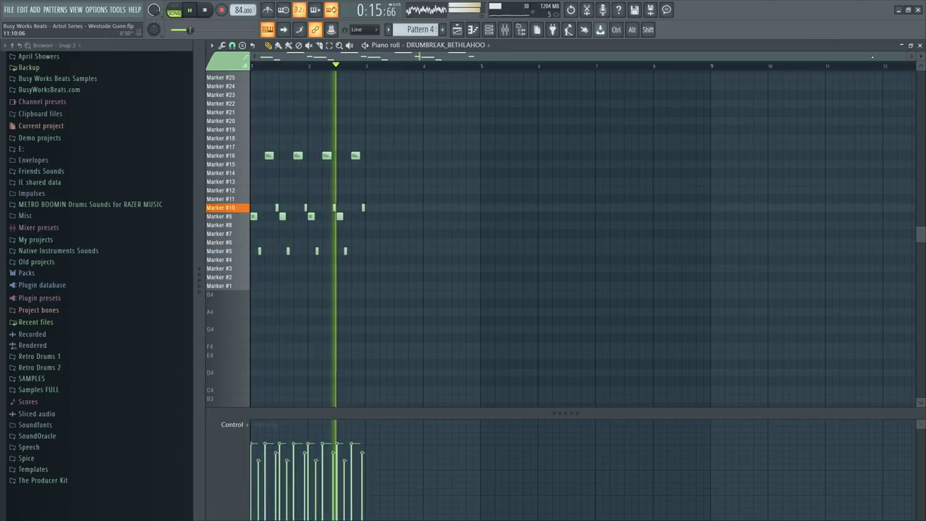
{"action": "key", "text": "F7"}
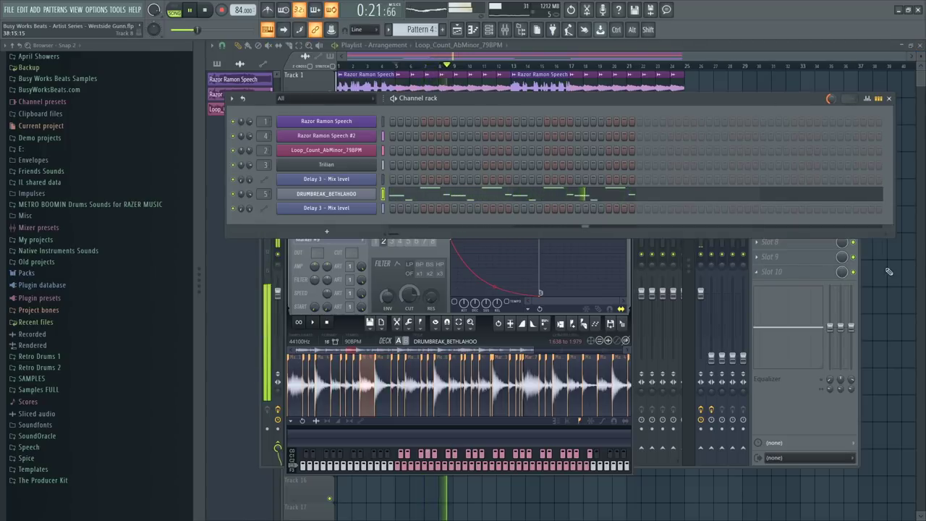
Check the mixer levels during playback, clear the open windows to return to the playlist, and save the project
{"action": "key", "text": "F12"}
{"action": "left_click", "coordinate": [508, 36]}
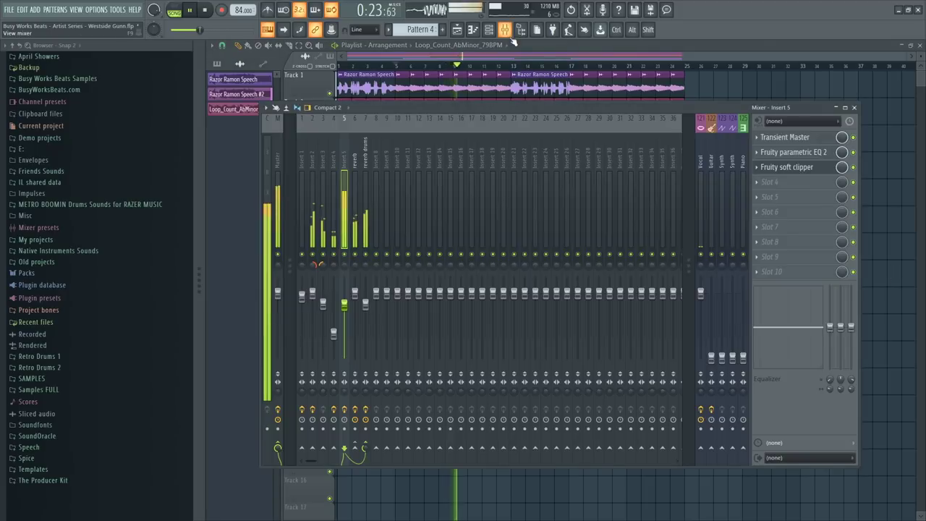
{"action": "key", "text": "F12"}
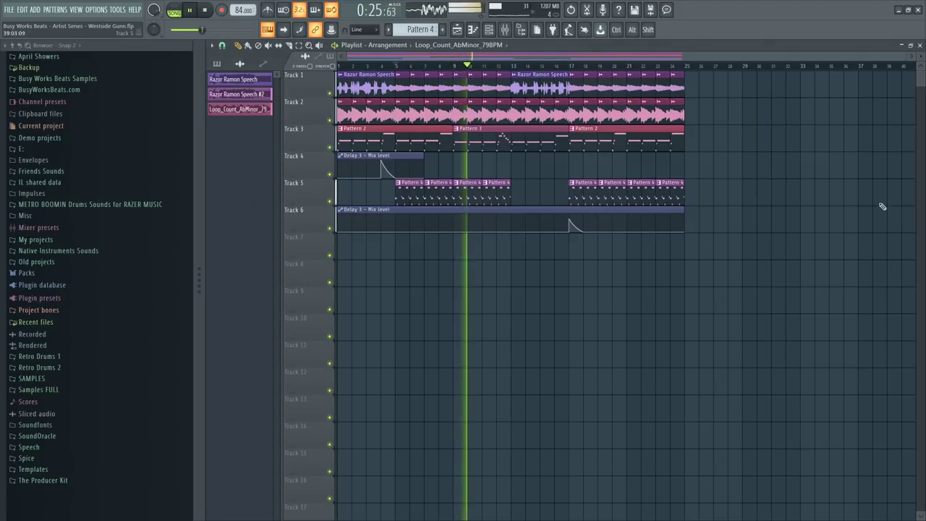
{"action": "key", "text": "ctrl+s"}
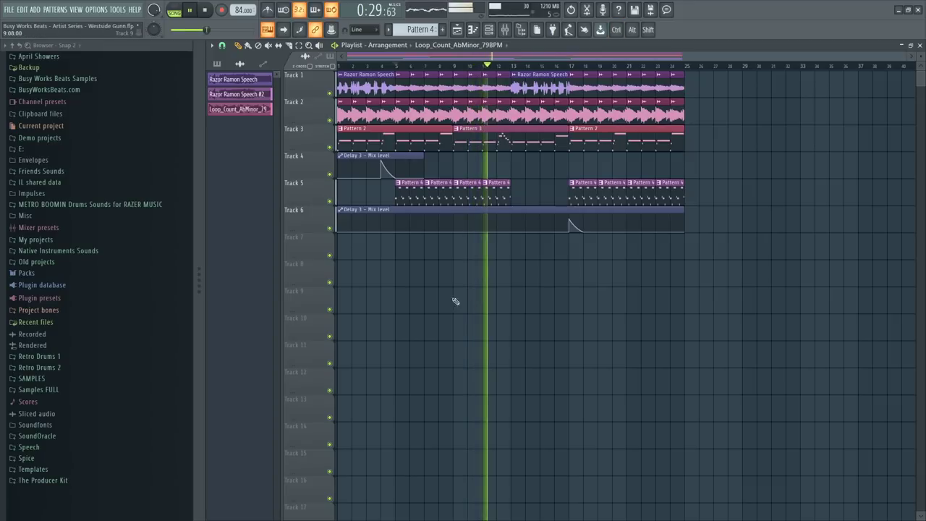
With playlist snap set to Beat, shorten the bar 12 loop clip on Track 2 to two beats, repeat it, and audition
{"action": "scroll", "coordinate": [497, 62], "scroll_direction": "up", "scroll_amount": 4}
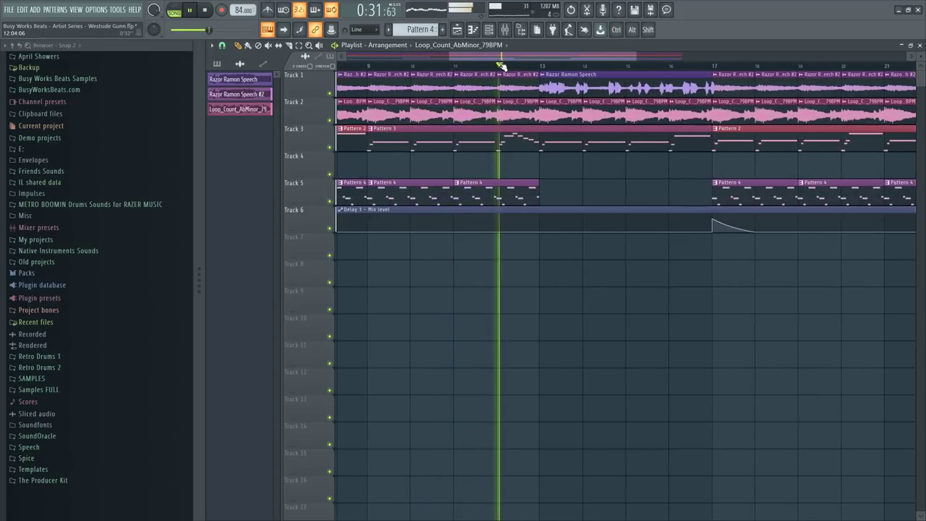
{"action": "key", "text": "space"}
{"action": "left_click", "coordinate": [219, 46]}
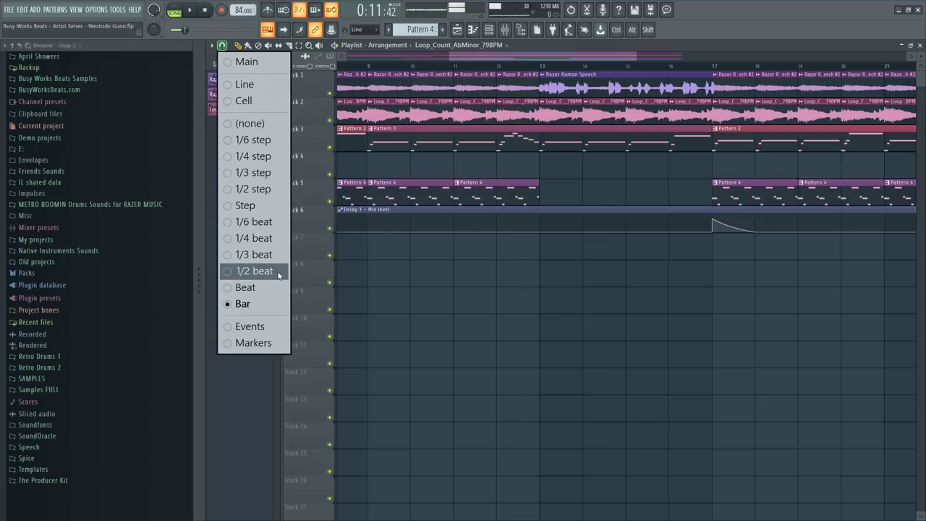
{"action": "left_click", "coordinate": [249, 286]}
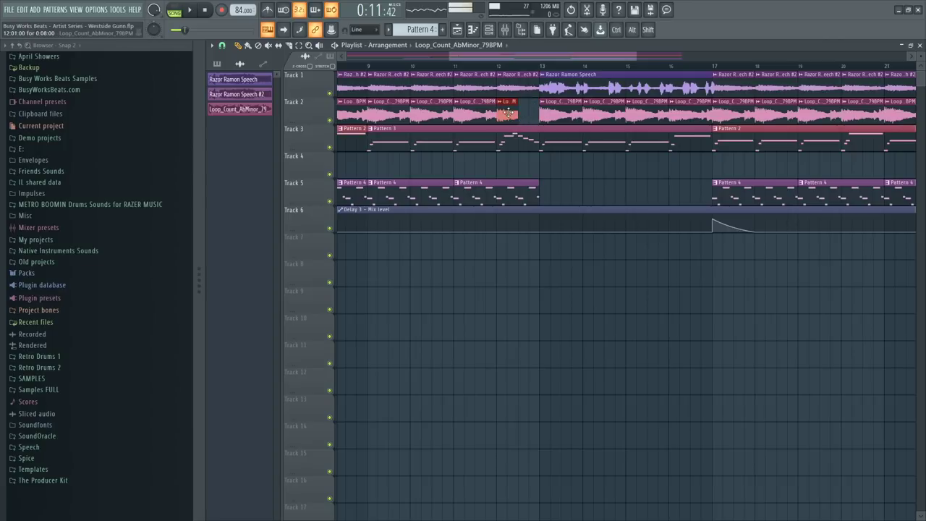
{"action": "left_click", "coordinate": [505, 70]}
{"action": "key", "text": "space"}
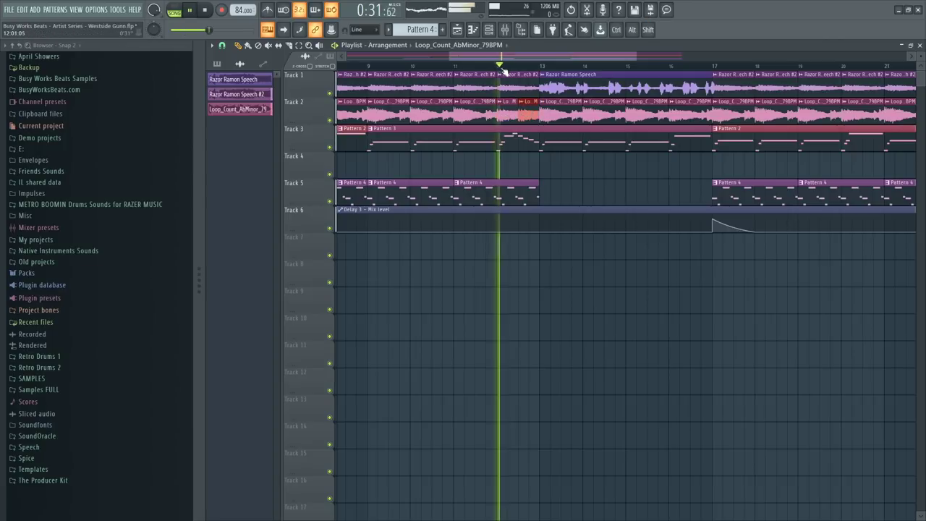
Shorten the first loop clip in bar 12 to one beat, duplicate it into the gap, and play the result
{"action": "key", "text": "space"}
{"action": "left_click", "coordinate": [513, 109]}
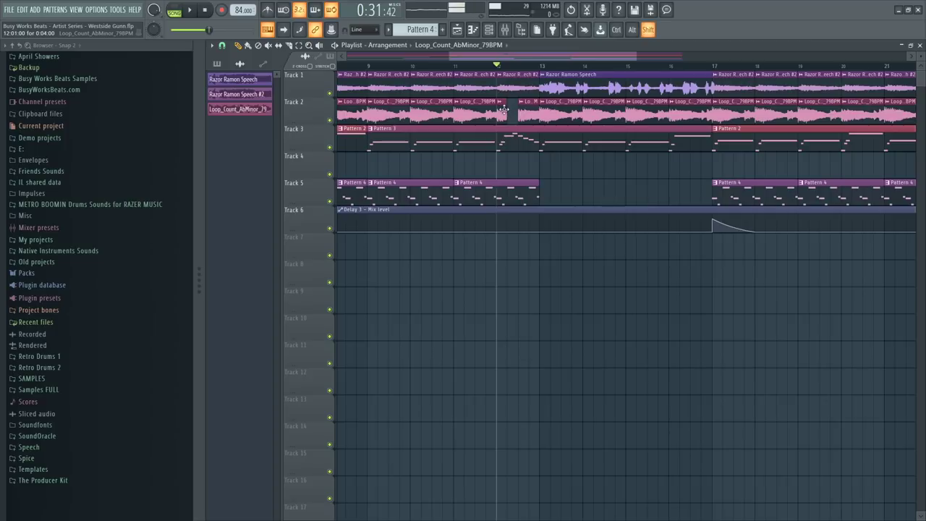
{"action": "left_click_drag", "start_coordinate": [507, 108], "coordinate": [514, 109]}
{"action": "key", "text": "space"}
Set the playlist snap to 1/2 beat, shift the second one-beat loop slice in bar 12 half a beat later, and audition the stutter
{"action": "scroll", "coordinate": [511, 66], "scroll_direction": "up", "scroll_amount": 5}
{"action": "key", "text": "space"}
{"action": "left_click", "coordinate": [222, 46]}
{"action": "left_click", "coordinate": [248, 272]}
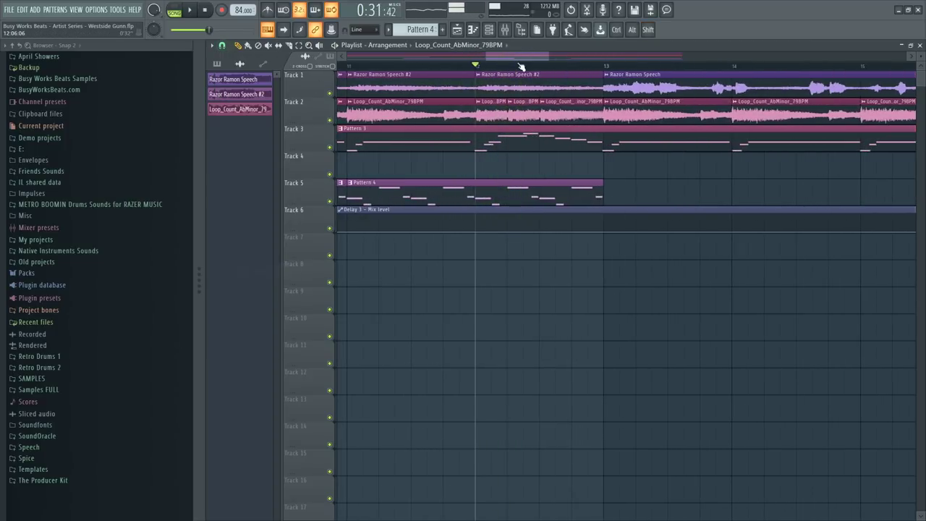
{"action": "scroll", "coordinate": [515, 74], "scroll_direction": "up", "scroll_amount": 3}
{"action": "left_click", "coordinate": [525, 115], "text": "ctrl"}
{"action": "key", "text": "space"}
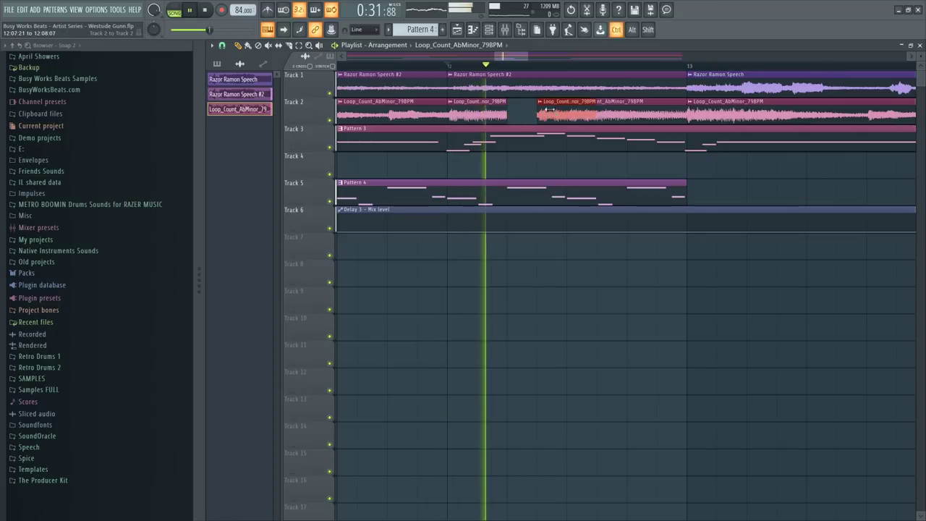
{"action": "left_click_drag", "start_coordinate": [516, 114], "coordinate": [537, 115]}
{"action": "key", "text": "space"}
{"action": "key", "text": "space"}
{"action": "scroll", "coordinate": [550, 72], "scroll_direction": "down", "scroll_amount": 2}
{"action": "scroll", "coordinate": [550, 71], "scroll_direction": "down", "scroll_amount": 6}
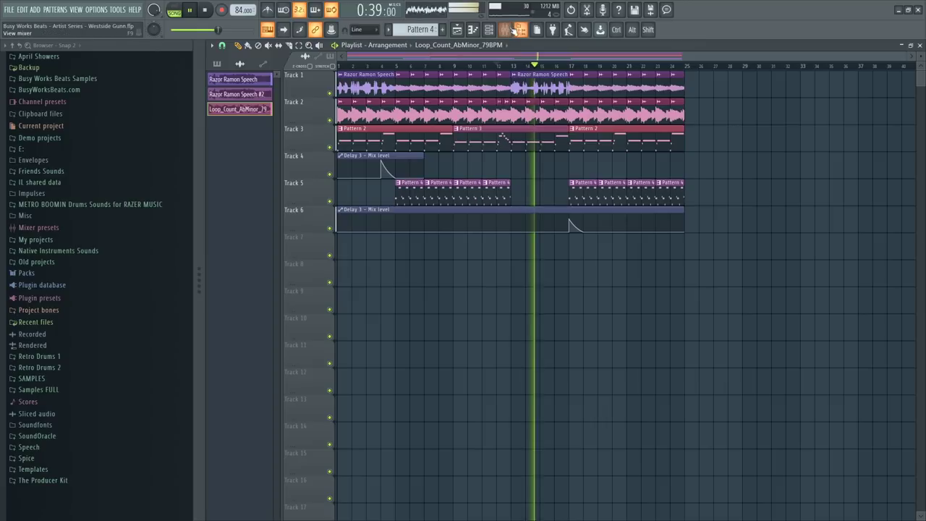
Check the mixer meters while the song plays, save the project, and stop playback
{"action": "left_click", "coordinate": [506, 31]}
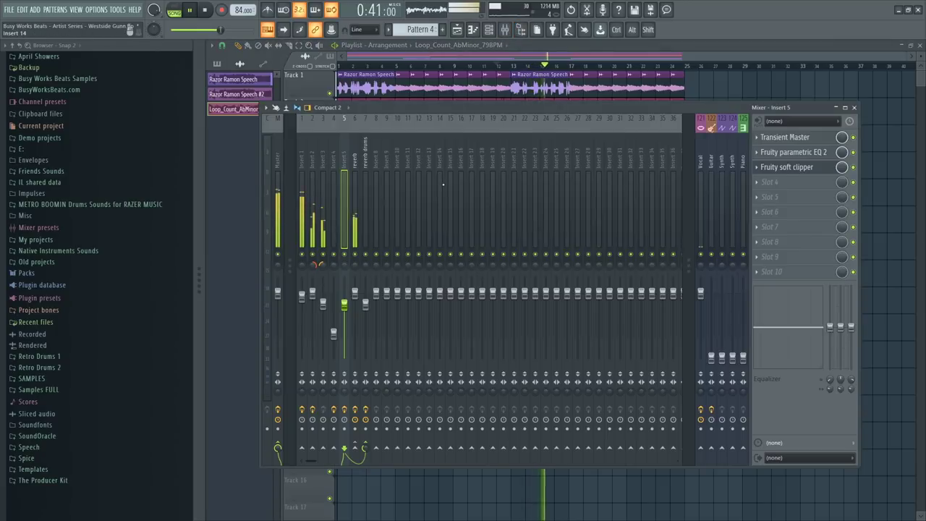
{"action": "right_click", "coordinate": [906, 113]}
{"action": "key", "text": "ctrl+s"}
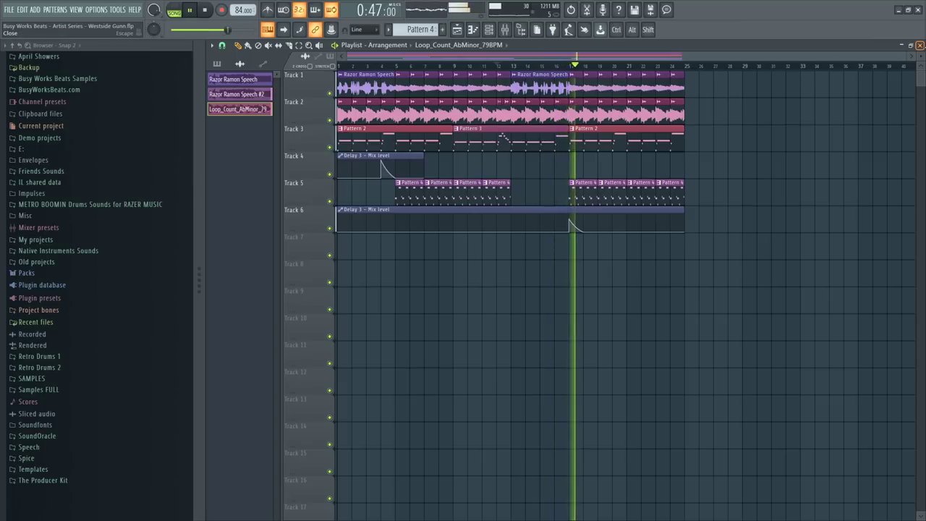
{"action": "key", "text": "space"}
Close the playlist, mixer, channel rack, Slicex and effect plugin windows, and hide the browser
{"action": "left_click", "coordinate": [920, 45]}
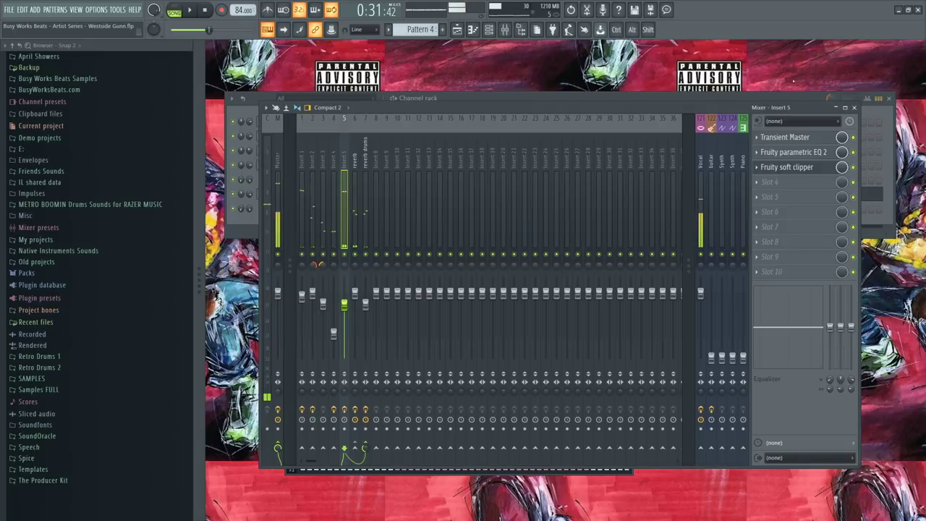
{"action": "left_click", "coordinate": [854, 107]}
{"action": "left_click", "coordinate": [489, 32]}
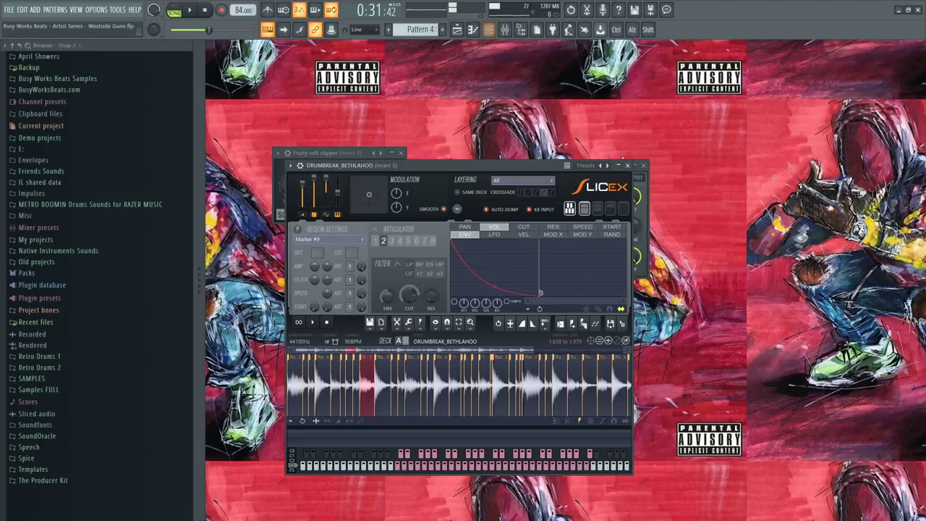
{"action": "left_click", "coordinate": [631, 167]}
{"action": "left_click", "coordinate": [648, 166]}
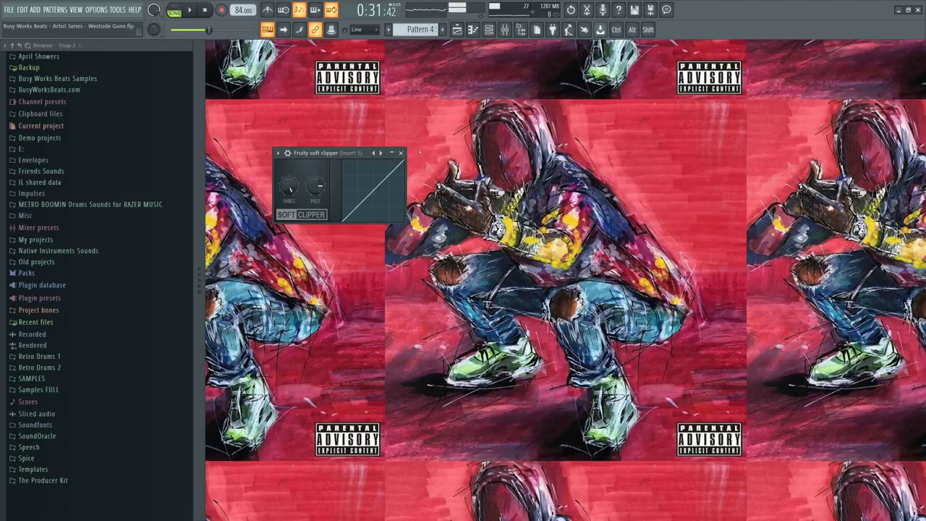
{"action": "left_click", "coordinate": [402, 152]}
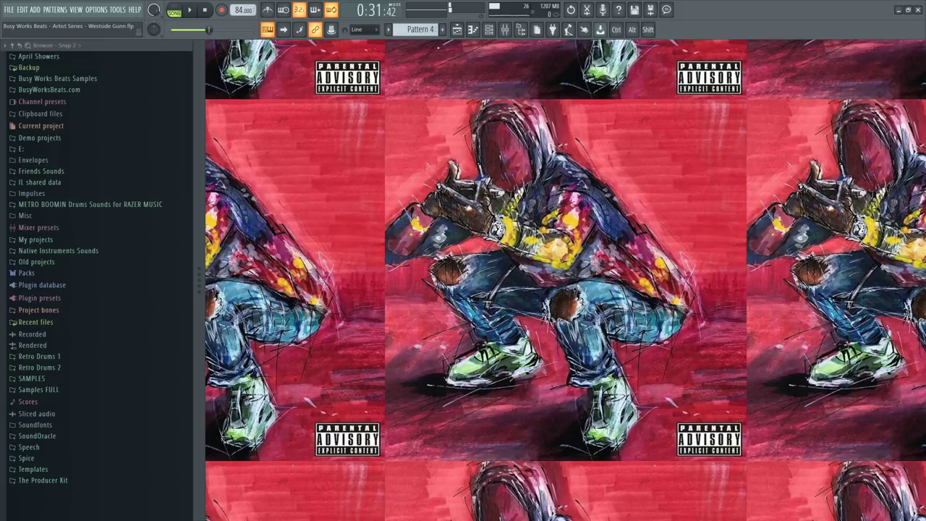
{"action": "left_click", "coordinate": [522, 33]}
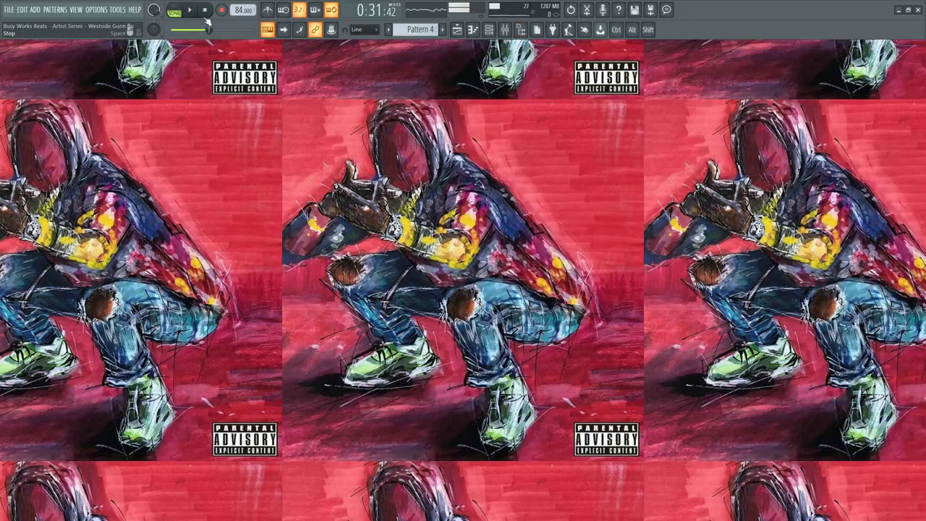